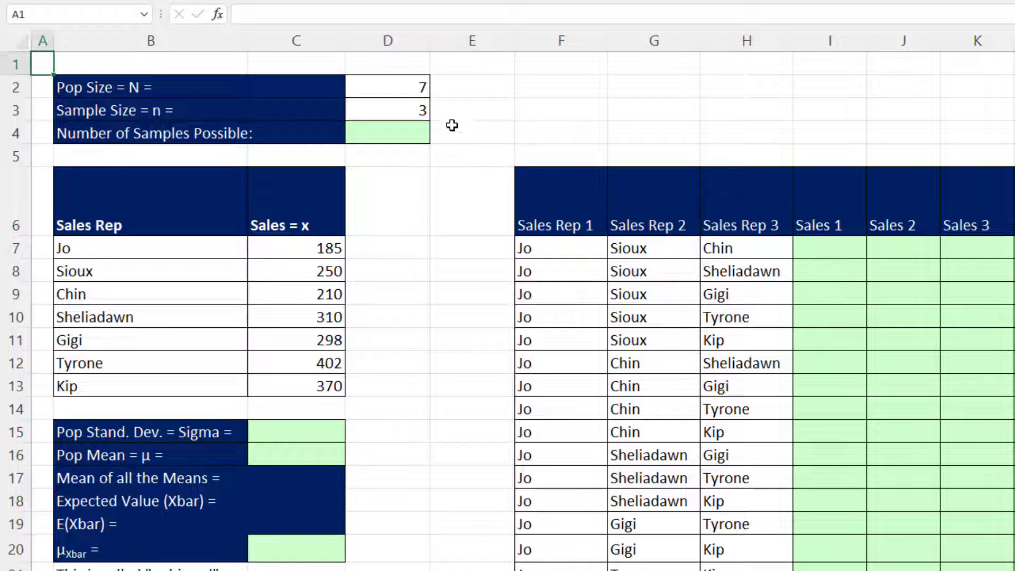
- Calculate the number of possible samples in D4 with COMBIN, using population size D2 and sample size D3
{"action": "left_click", "coordinate": [413, 130]}
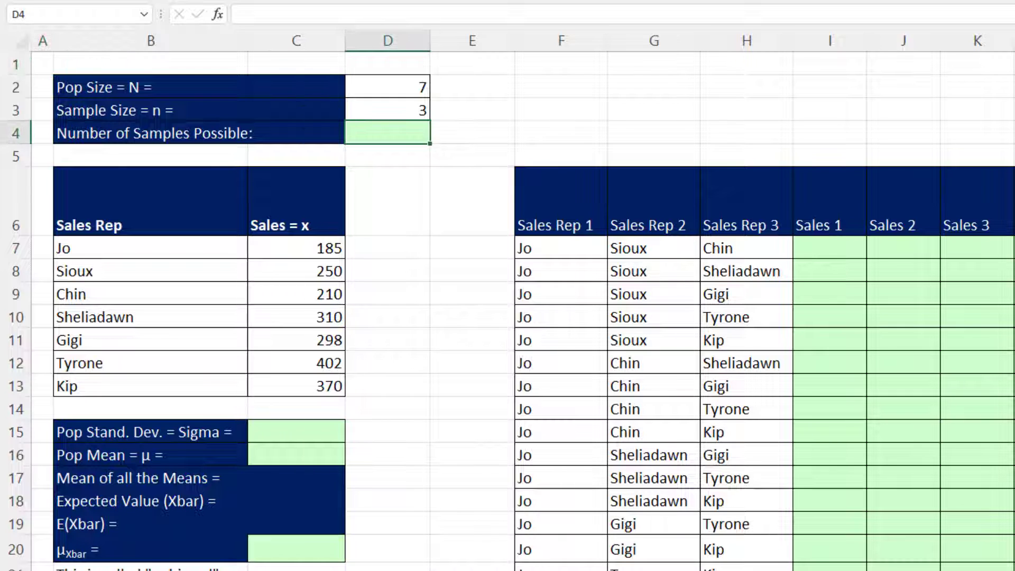
{"action": "type", "text": "="}
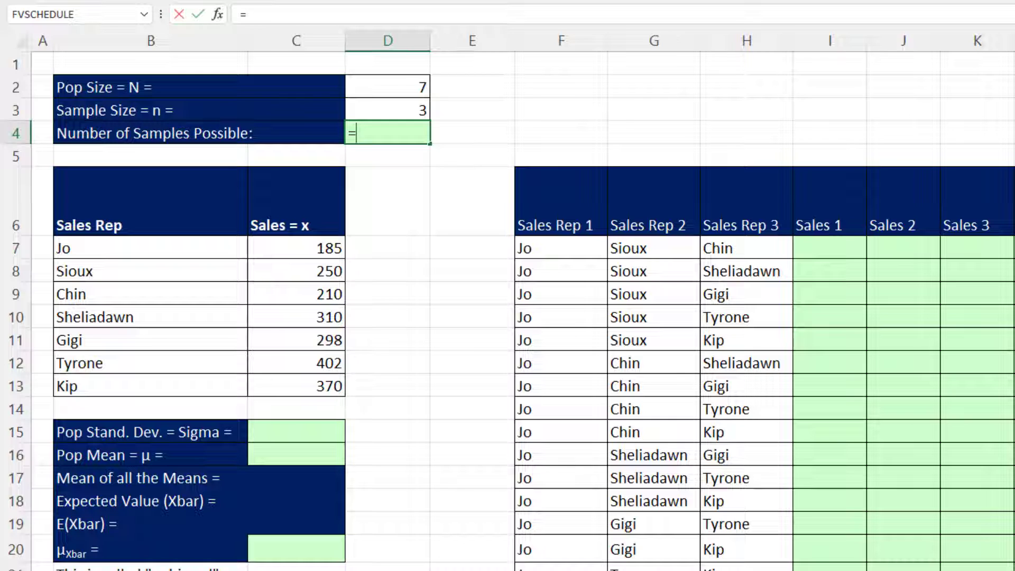
{"action": "type", "text": "com"}
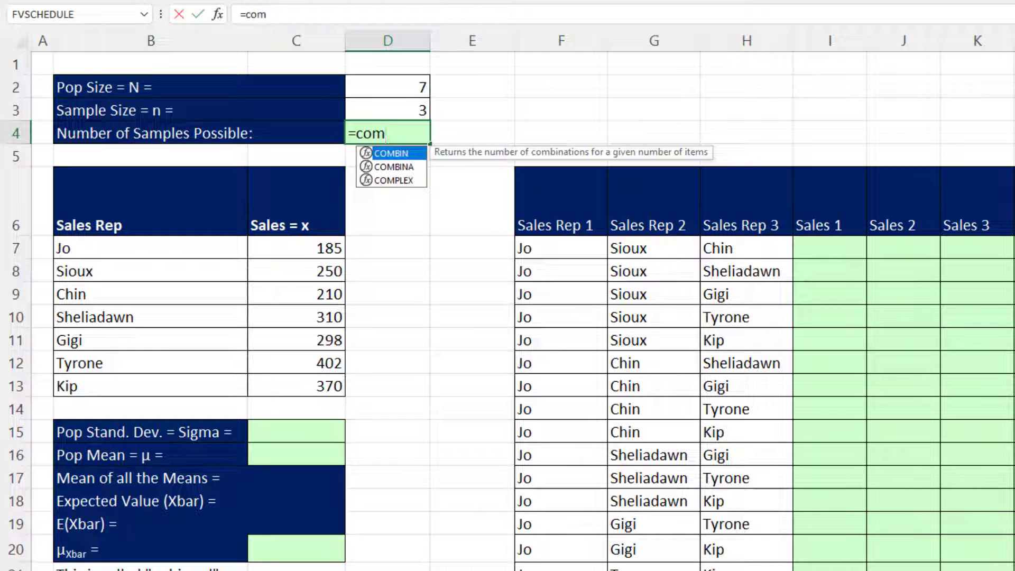
{"action": "key", "text": "Tab"}
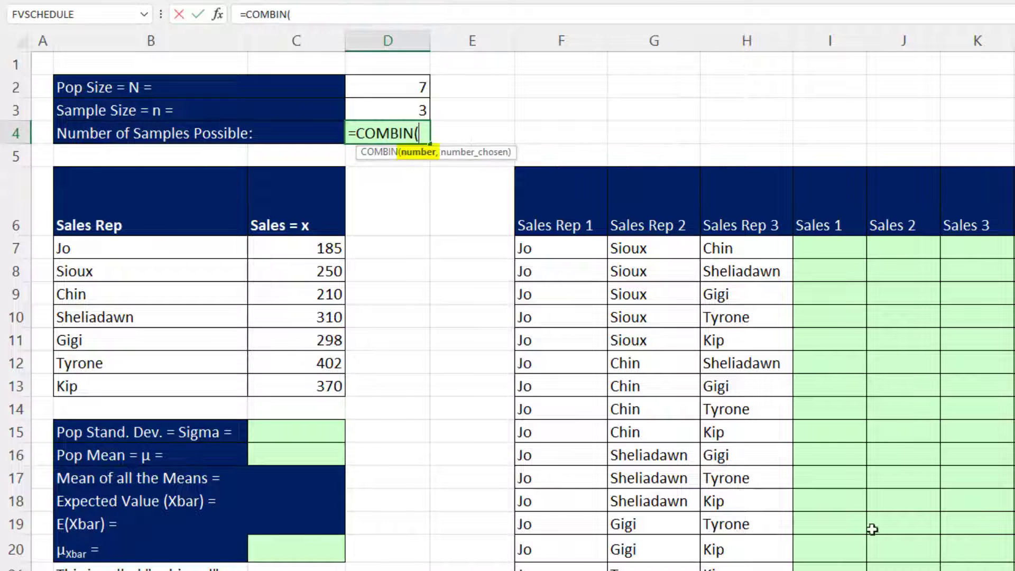
{"action": "left_click", "coordinate": [426, 85]}
{"action": "type", "text": ","}
{"action": "left_click", "coordinate": [430, 110]}
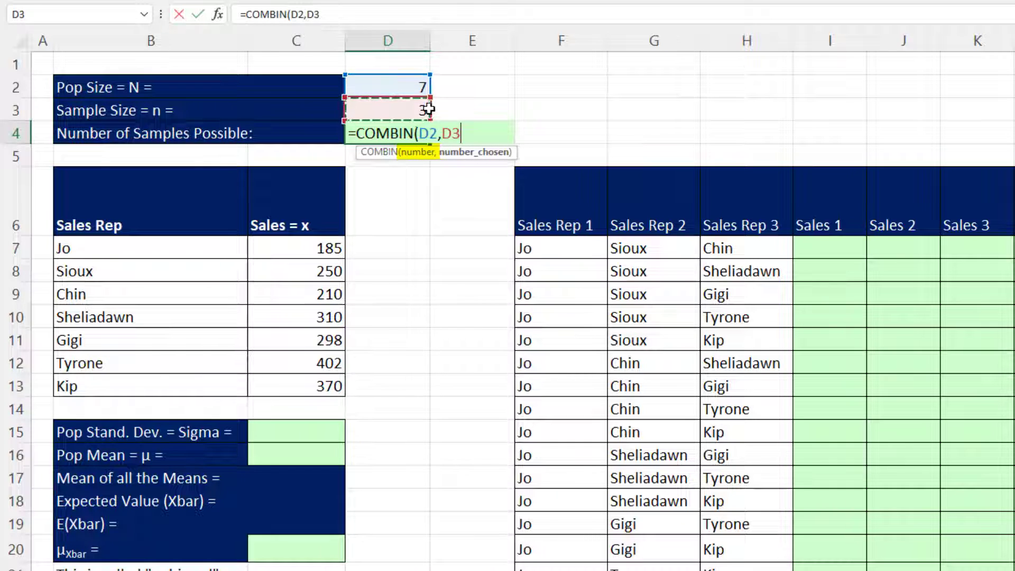
{"action": "key", "text": "Return"}
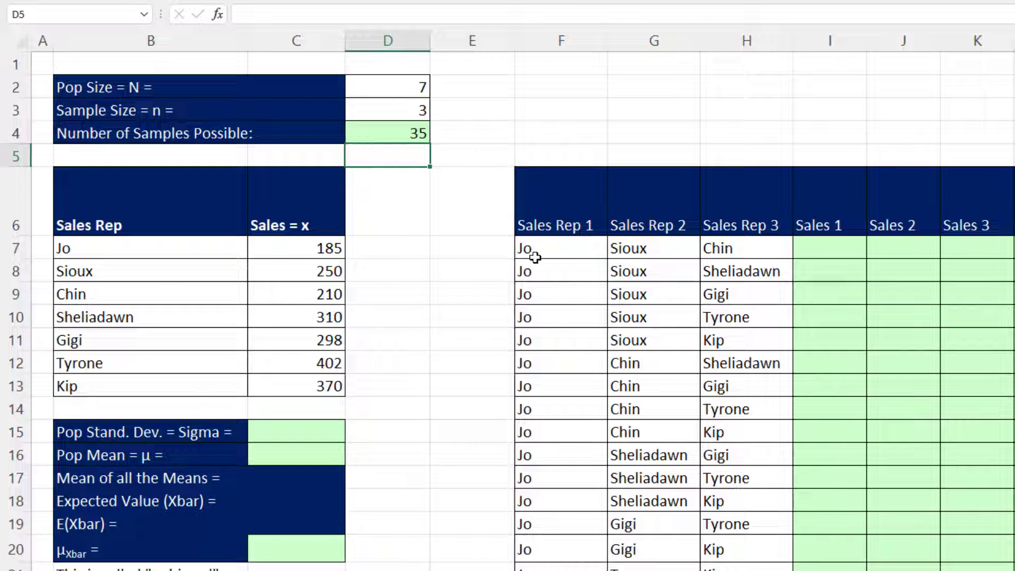
- Begin an XLOOKUP formula in I7 under Sales 1, using all sales rep names in F7:H41 as the lookup values
{"action": "scroll", "coordinate": [529, 259], "scroll_direction": "down", "scroll_amount": 2}
{"action": "scroll", "coordinate": [441, 222], "scroll_direction": "down", "scroll_amount": 4}
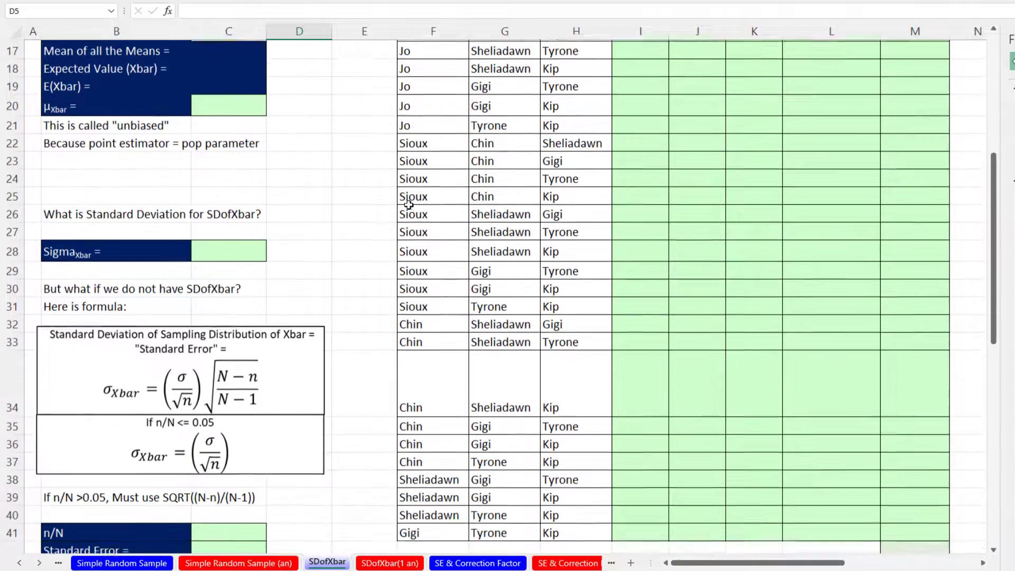
{"action": "scroll", "coordinate": [448, 373], "scroll_direction": "up", "scroll_amount": 5}
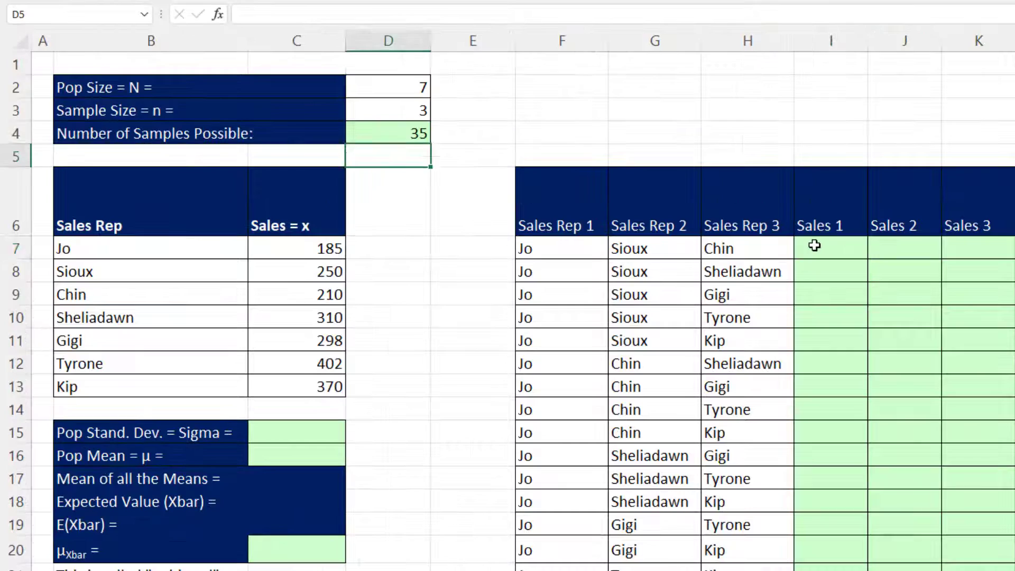
{"action": "left_click", "coordinate": [625, 190]}
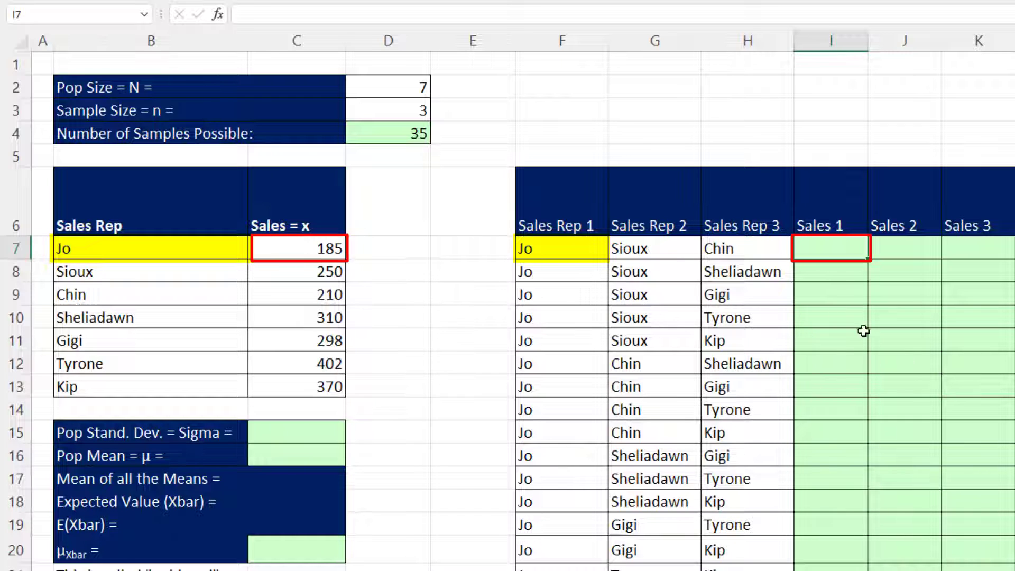
{"action": "left_click", "coordinate": [962, 316]}
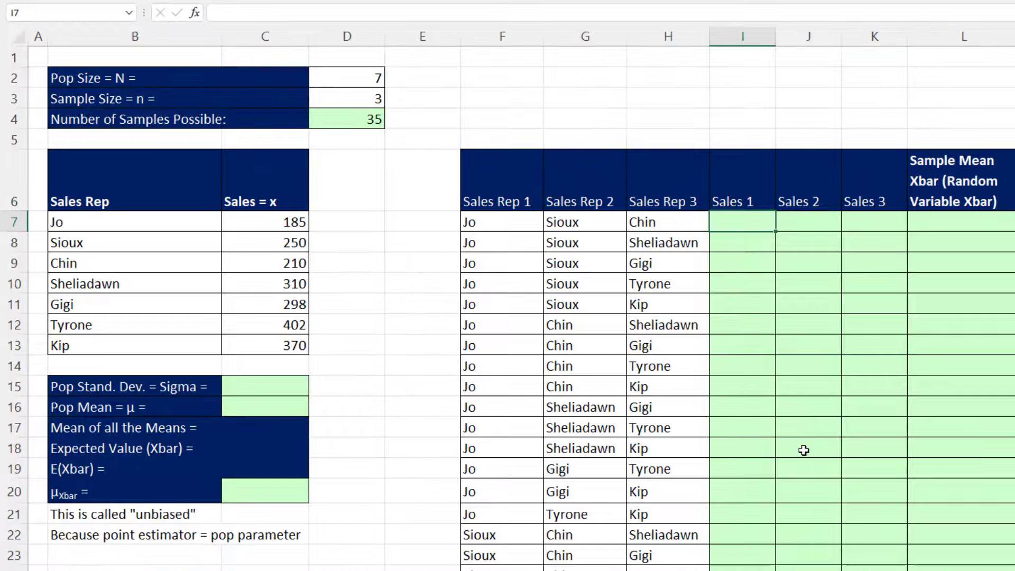
{"action": "type", "text": "="}
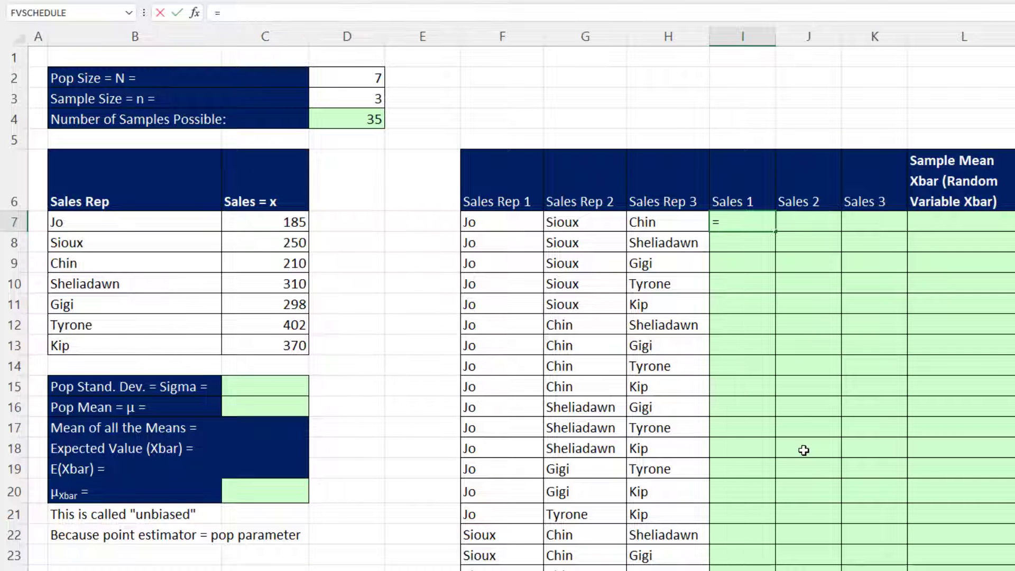
{"action": "type", "text": "xl"}
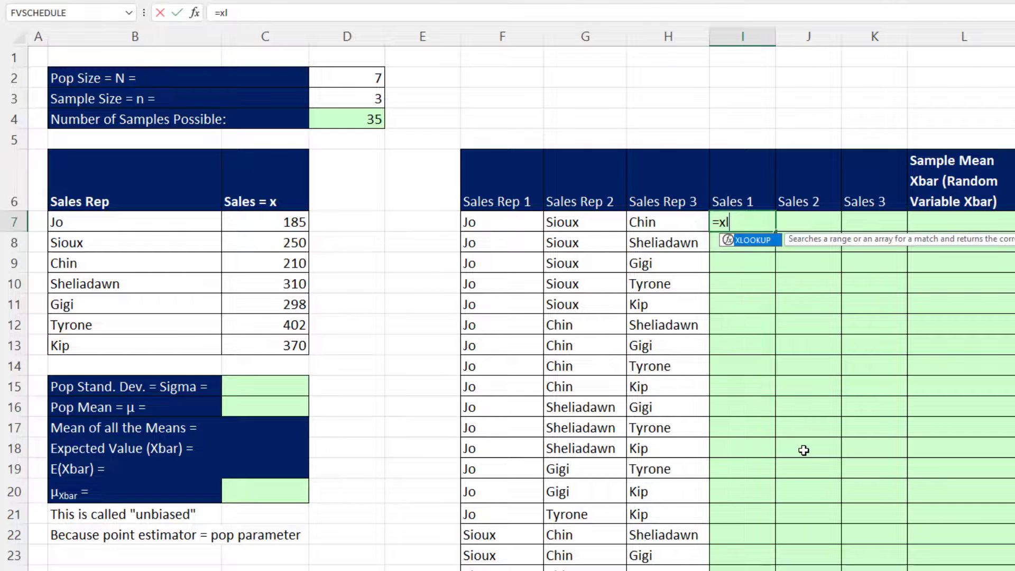
{"action": "key", "text": "Tab"}
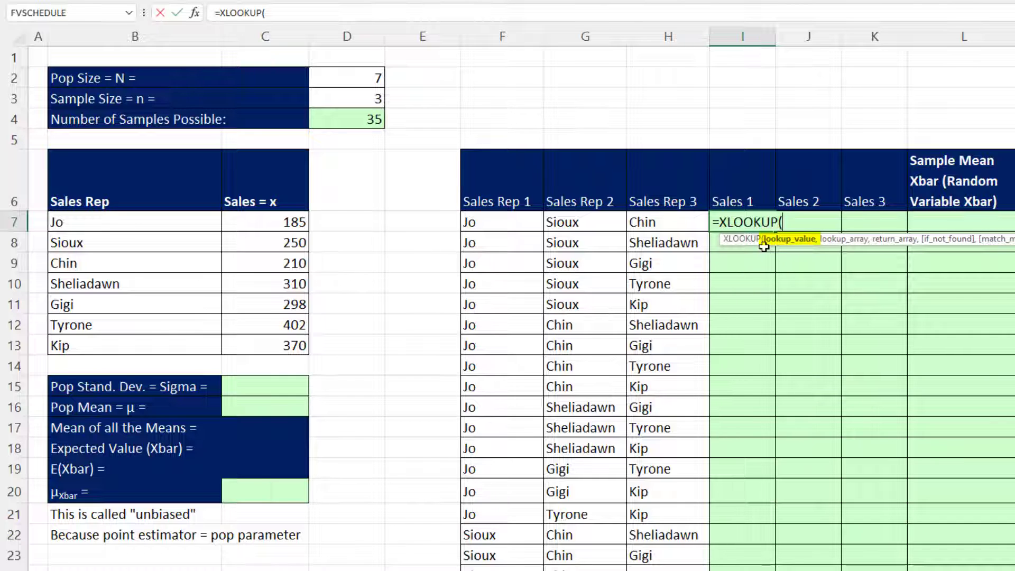
{"action": "left_click", "coordinate": [523, 224]}
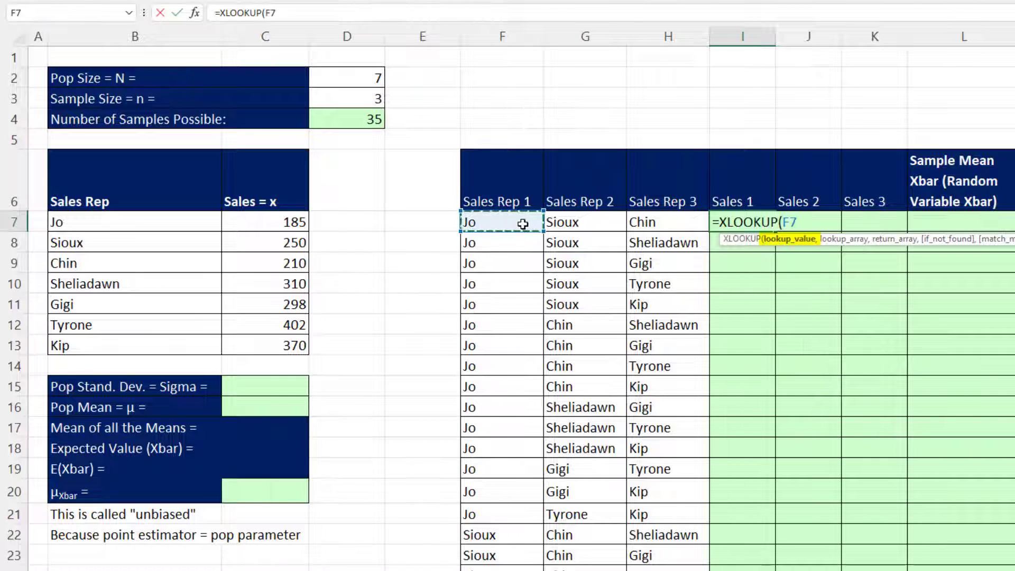
{"action": "left_click_drag", "start_coordinate": [523, 224], "coordinate": [640, 224]}
{"action": "key", "text": "ctrl+shift+Down"}
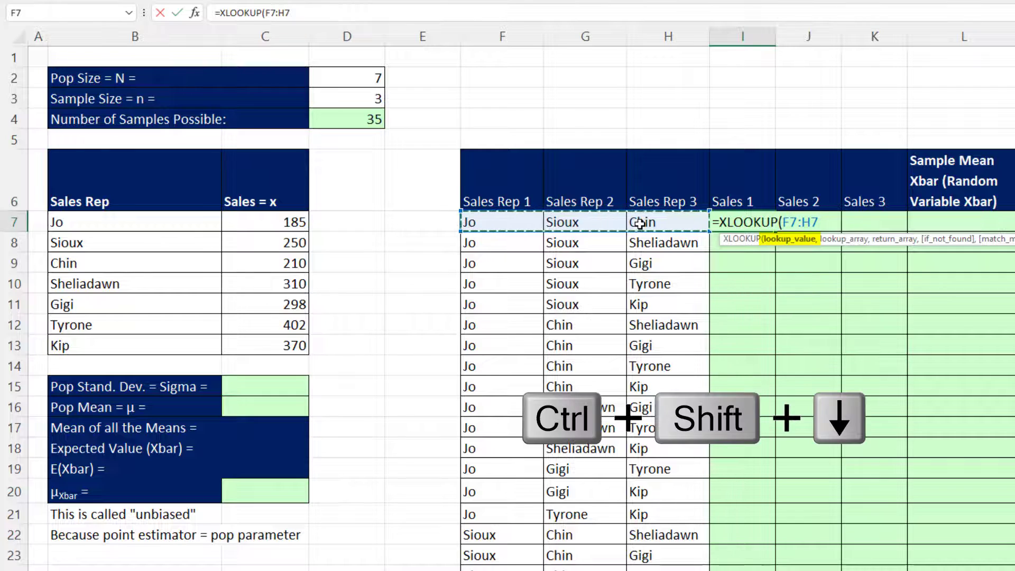
{"action": "scroll", "coordinate": [699, 222], "scroll_direction": "up", "scroll_amount": 11}
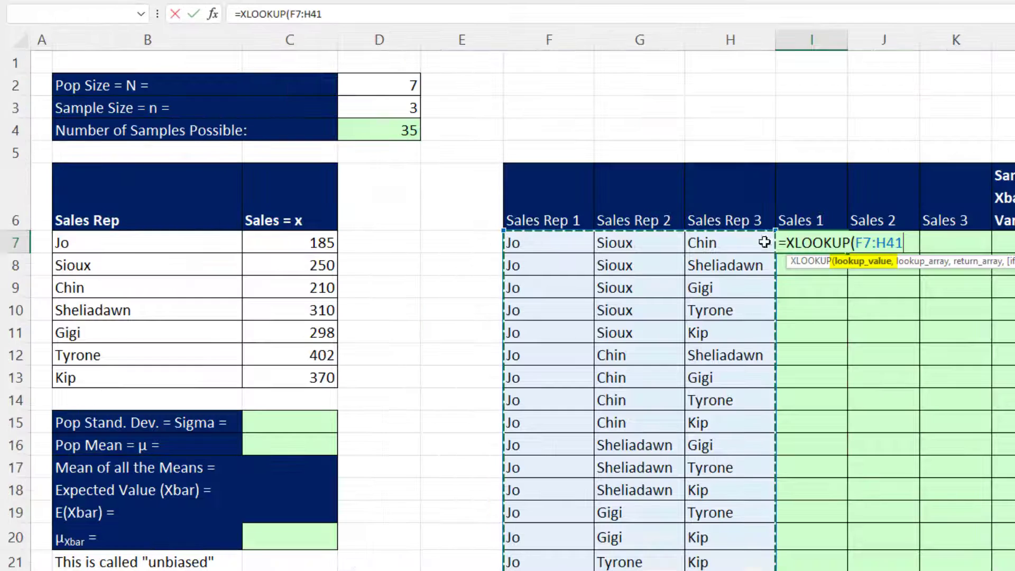
- Complete the XLOOKUP with lookup array B7:B13 and return array C7:C13, and enter it
{"action": "type", "text": ","}
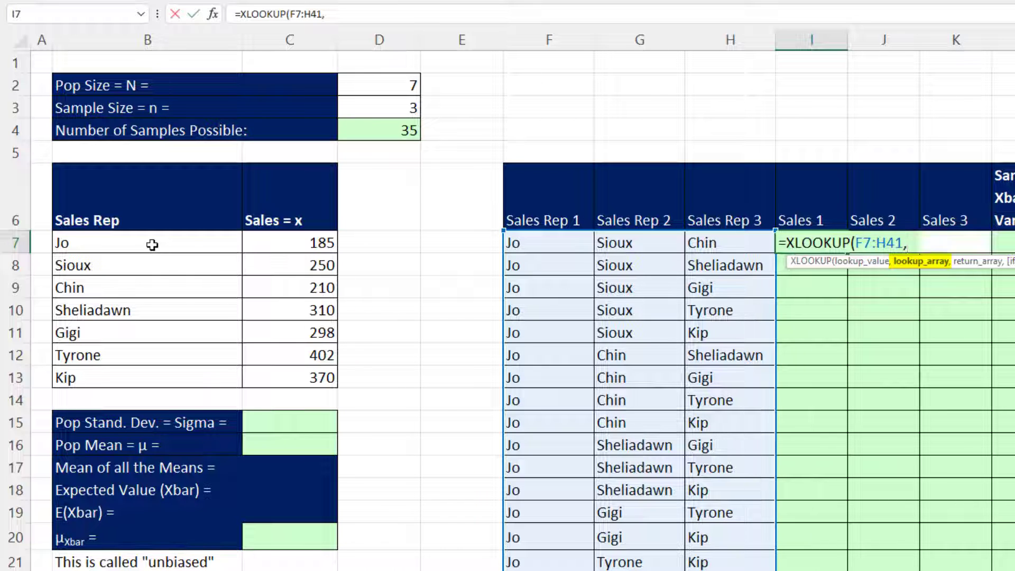
{"action": "left_click_drag", "start_coordinate": [152, 245], "coordinate": [140, 385]}
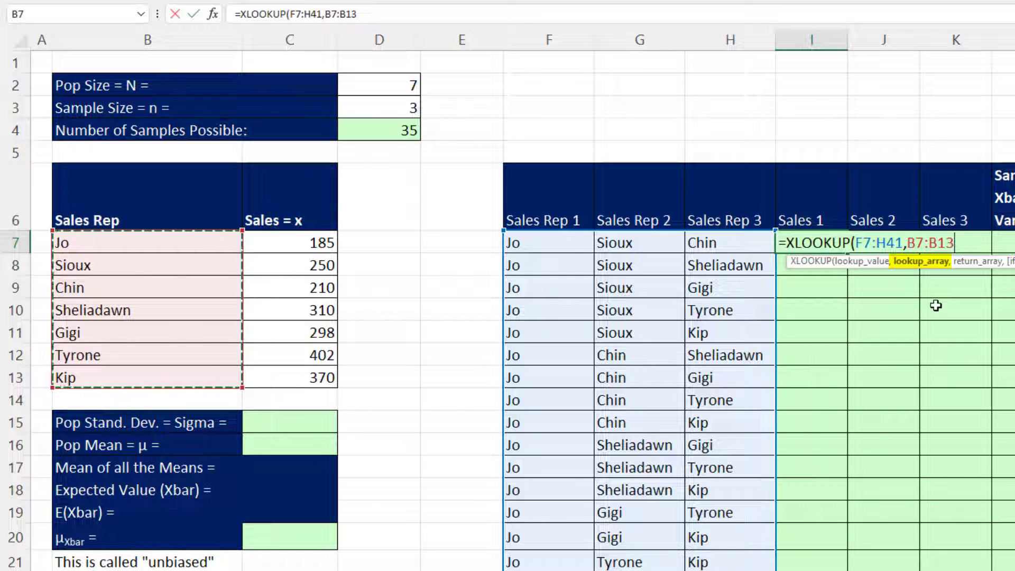
{"action": "type", "text": ","}
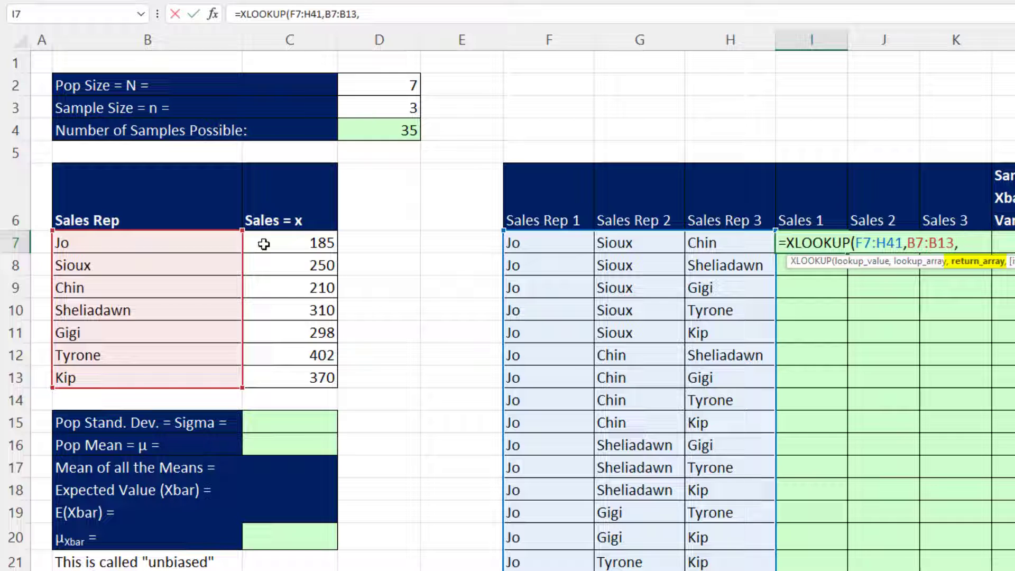
{"action": "left_click_drag", "start_coordinate": [264, 244], "coordinate": [277, 379]}
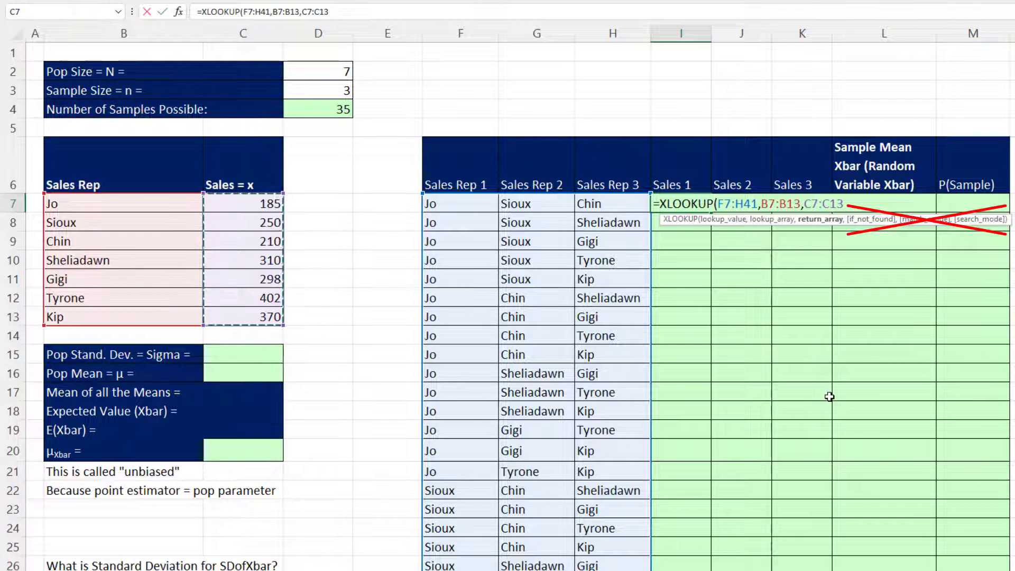
{"action": "type", "text": ")"}
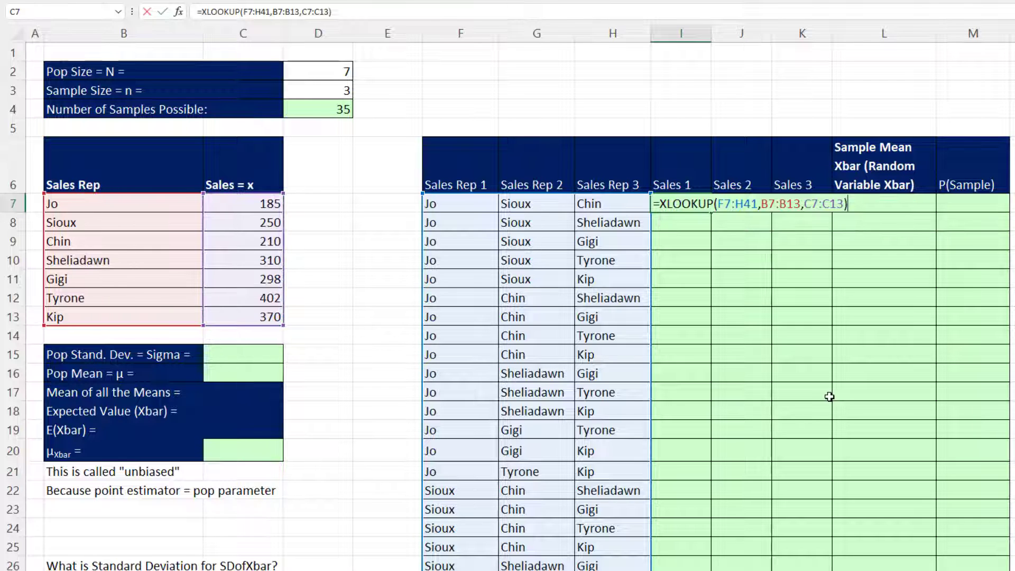
{"action": "key", "text": "Return"}
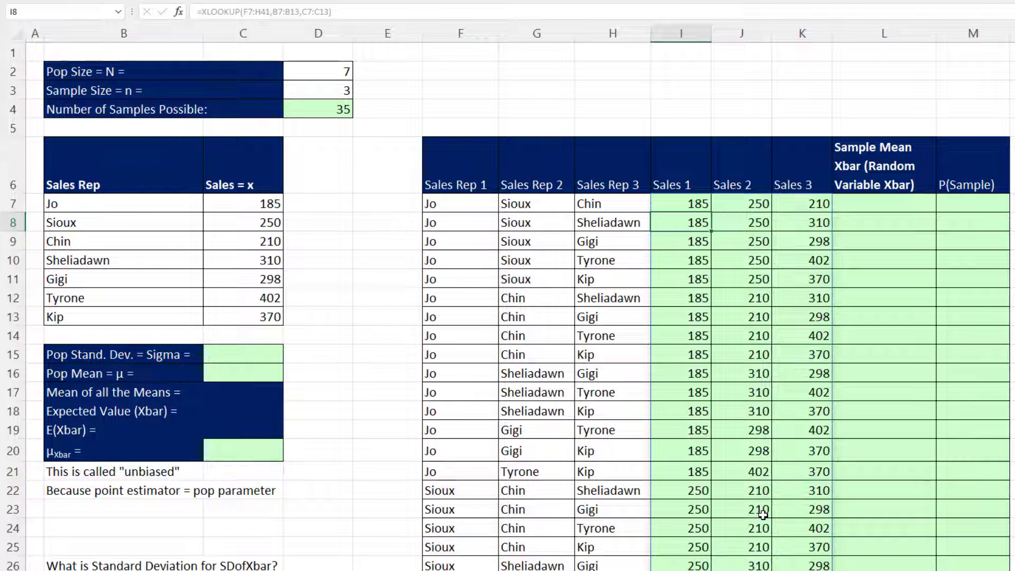
- Calculate the sample mean in L7 with =AVERAGE(I7:K7) and fill the formula down through row 41
{"action": "scroll", "coordinate": [773, 504], "scroll_direction": "down", "scroll_amount": 8}
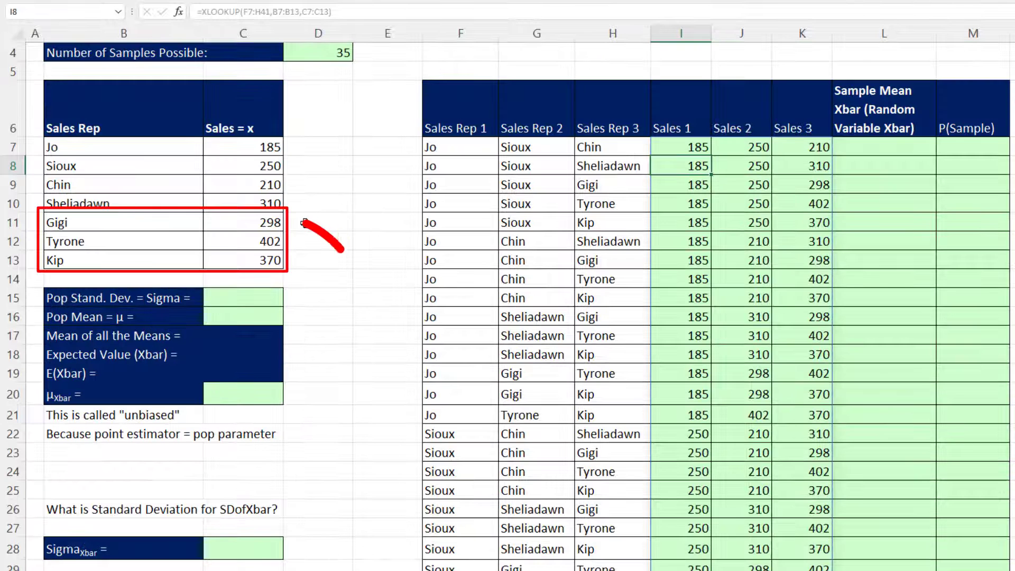
{"action": "left_click", "coordinate": [883, 147]}
{"action": "type", "text": "=aver"}
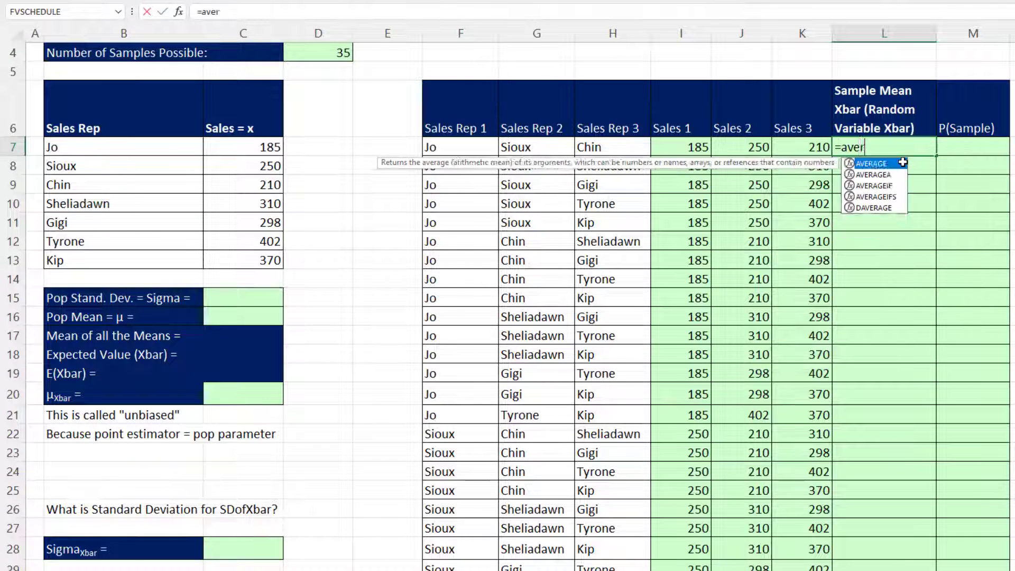
{"action": "key", "text": "Tab"}
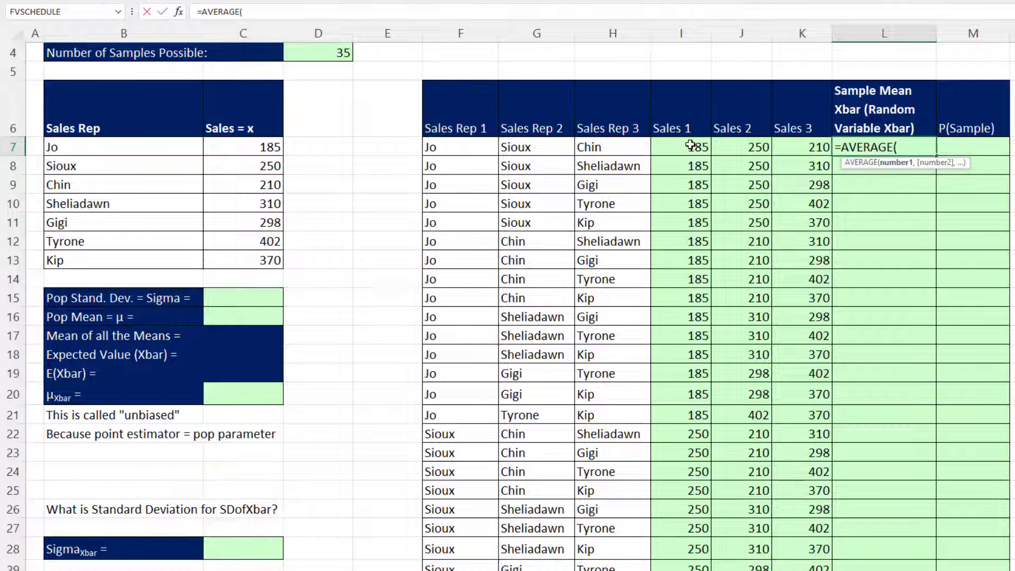
{"action": "left_click_drag", "start_coordinate": [690, 144], "coordinate": [814, 147]}
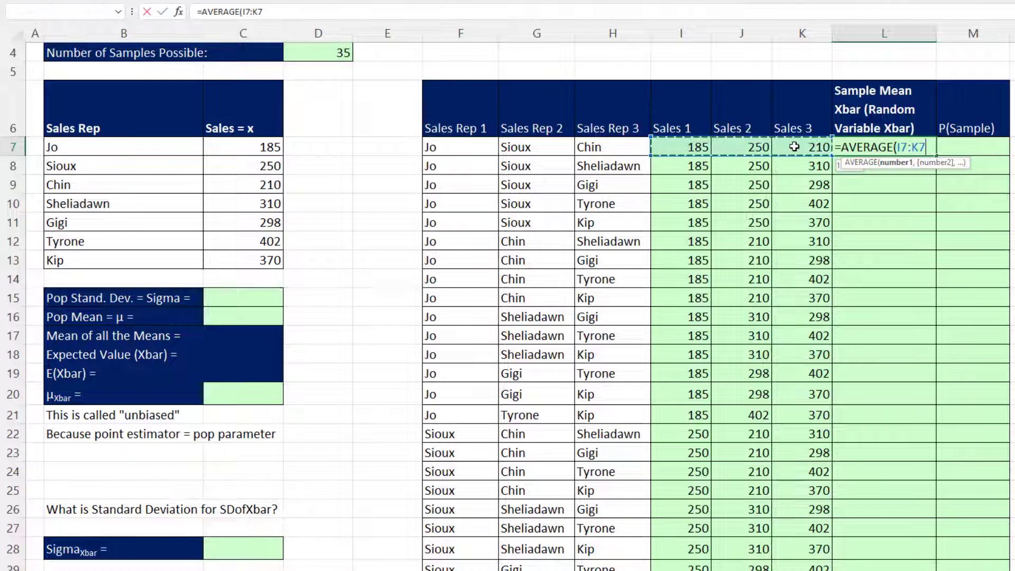
{"action": "type", "text": ")"}
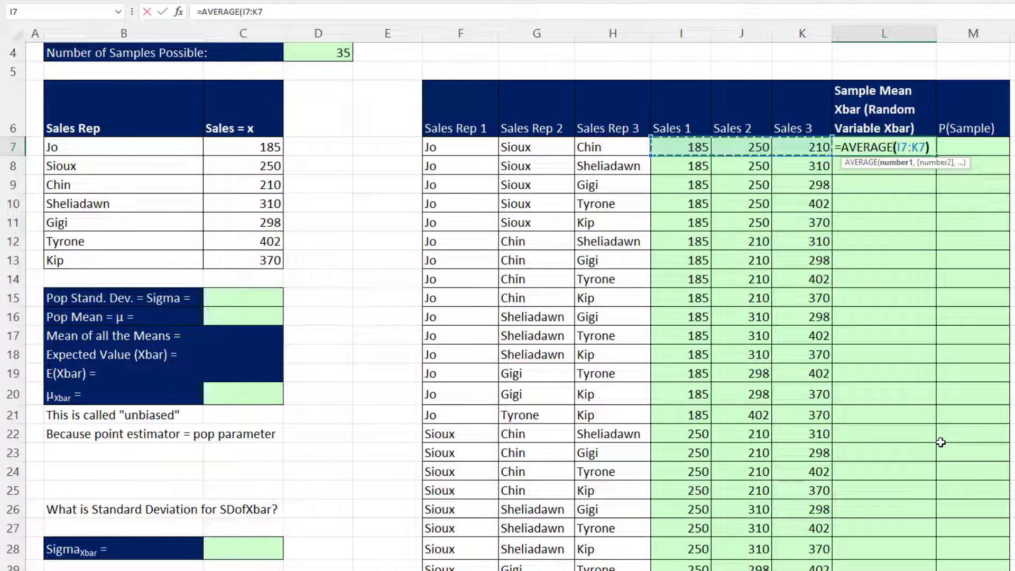
{"action": "key", "text": "ctrl+Return"}
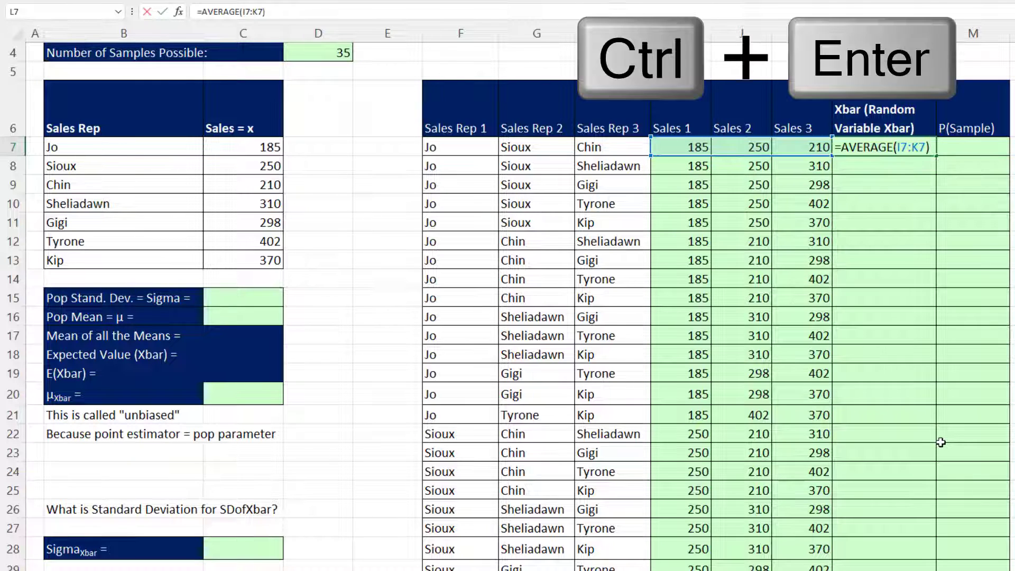
{"action": "double_click", "coordinate": [937, 154]}
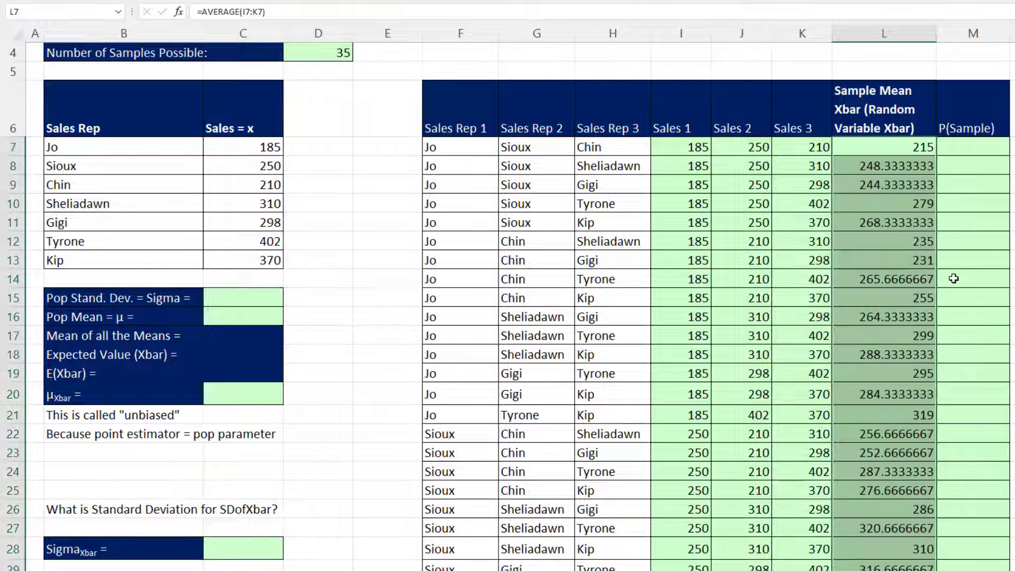
- Check the cell references of the last sample mean formula in L41, leaving it unedited
{"action": "scroll", "coordinate": [950, 286], "scroll_direction": "down", "scroll_amount": 2}
{"action": "scroll", "coordinate": [950, 287], "scroll_direction": "down", "scroll_amount": 5}
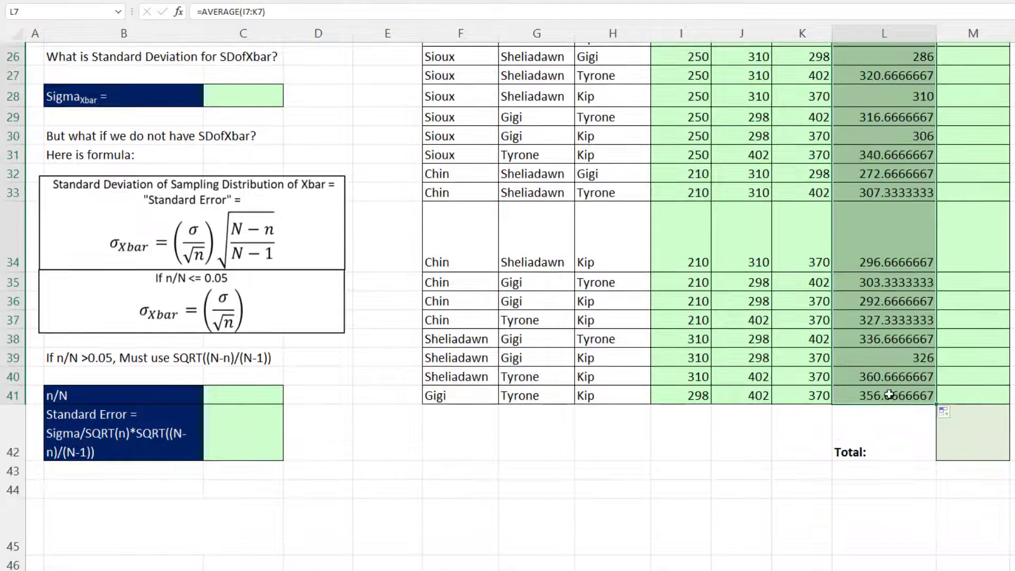
{"action": "left_click", "coordinate": [890, 395]}
{"action": "key", "text": "F2"}
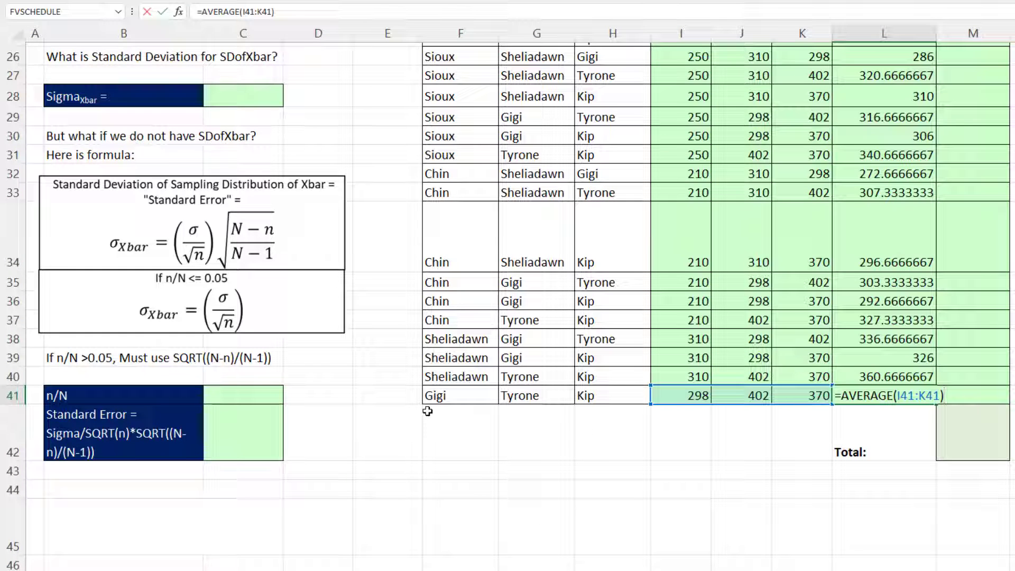
{"action": "key", "text": "Escape"}
- Calculate the population mean in C16 with an AVERAGE formula over the sales values C7:C13
{"action": "scroll", "coordinate": [907, 450], "scroll_direction": "up", "scroll_amount": 6}
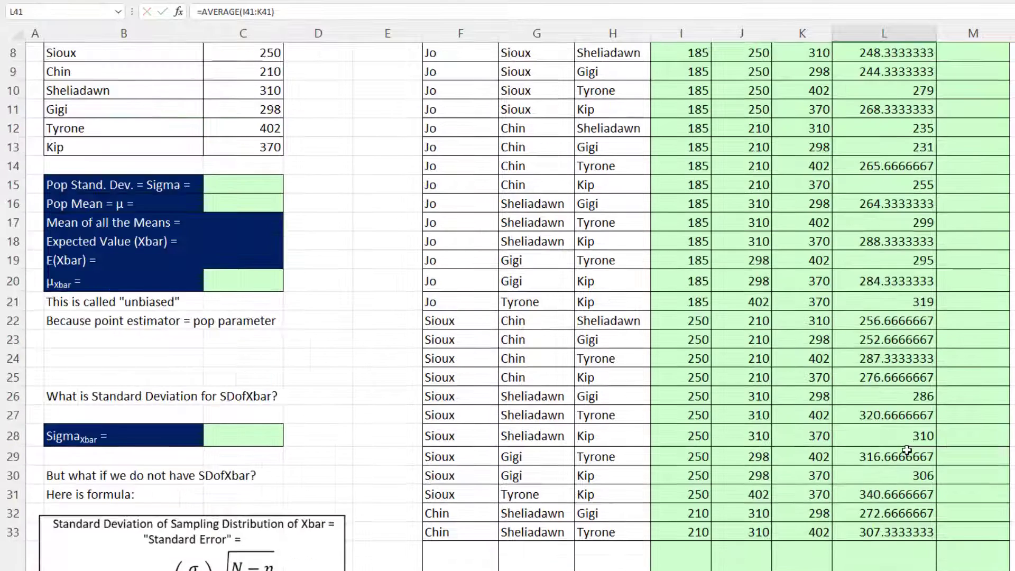
{"action": "scroll", "coordinate": [949, 398], "scroll_direction": "up", "scroll_amount": 3}
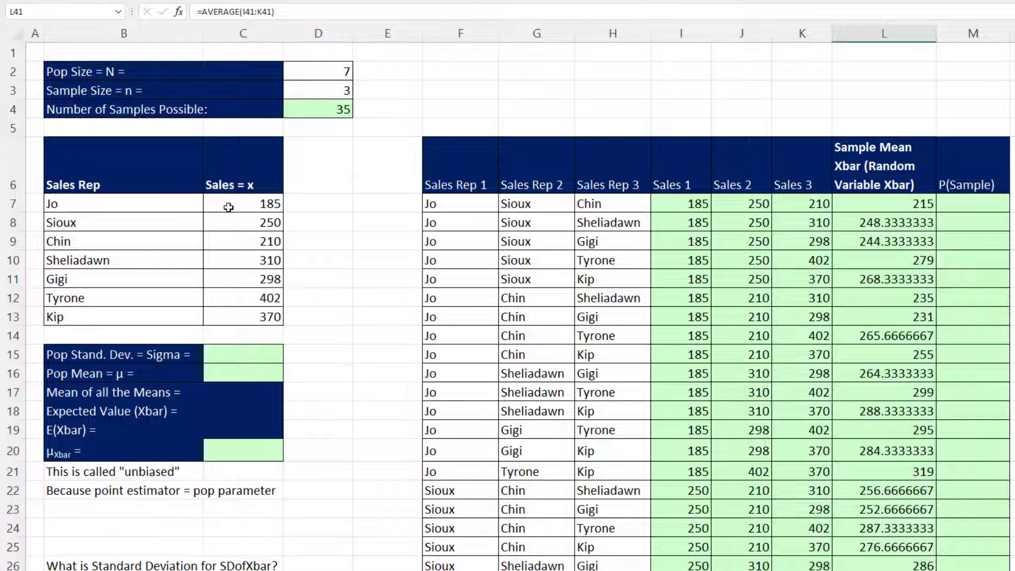
{"action": "left_click", "coordinate": [226, 372]}
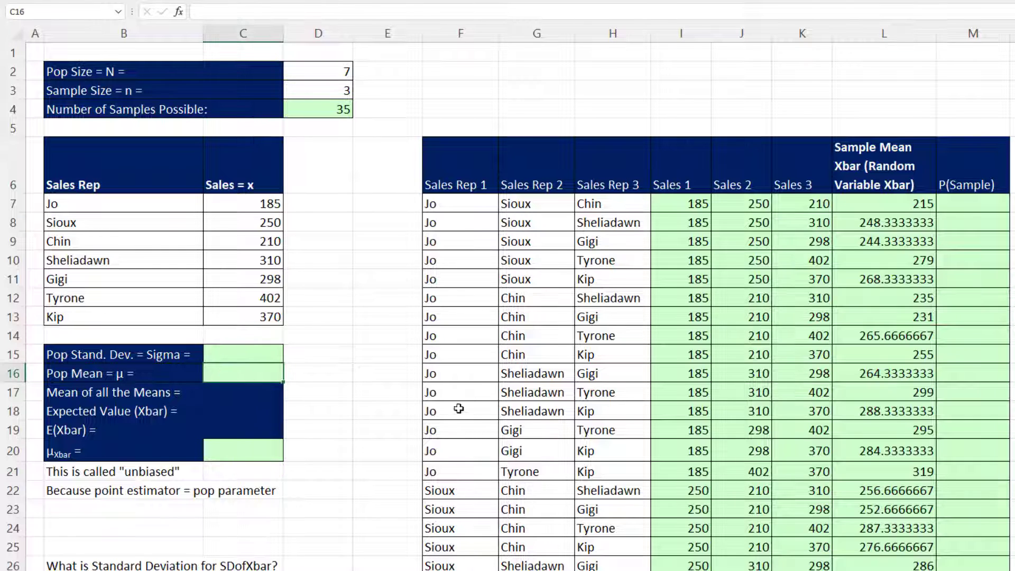
{"action": "type", "text": "=aver"}
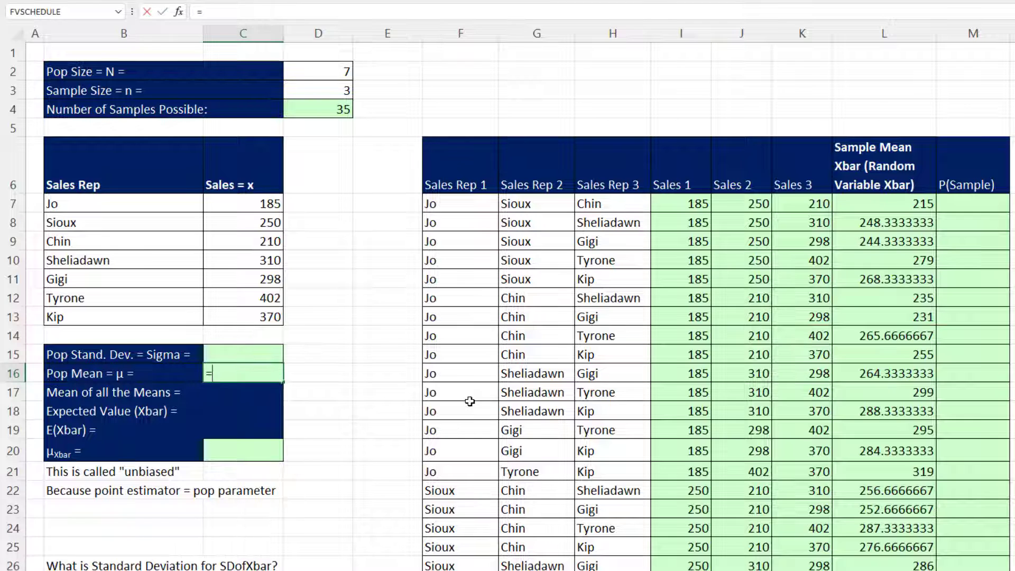
{"action": "left_click_drag", "start_coordinate": [262, 201], "coordinate": [263, 316]}
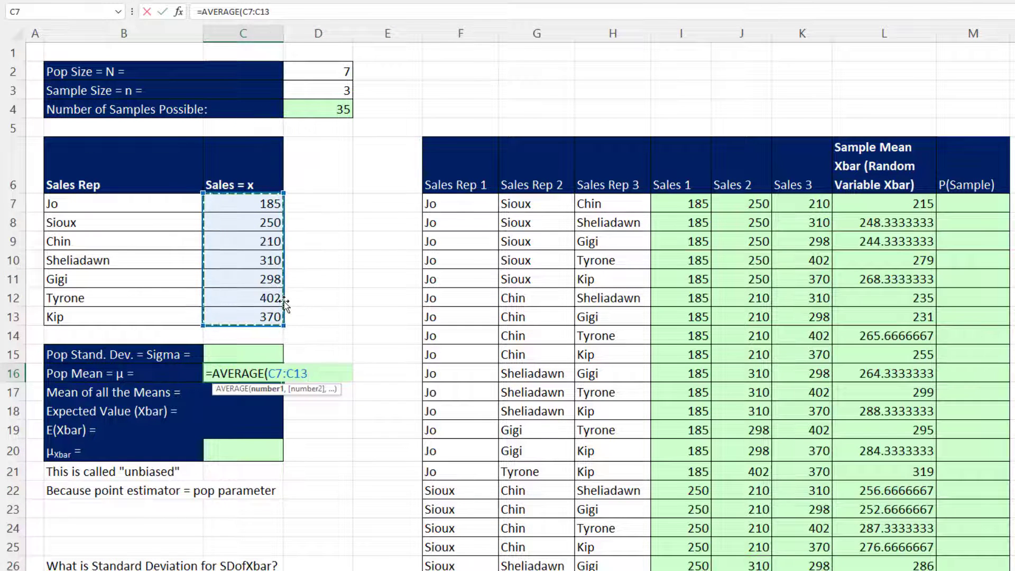
{"action": "key", "text": "Return"}
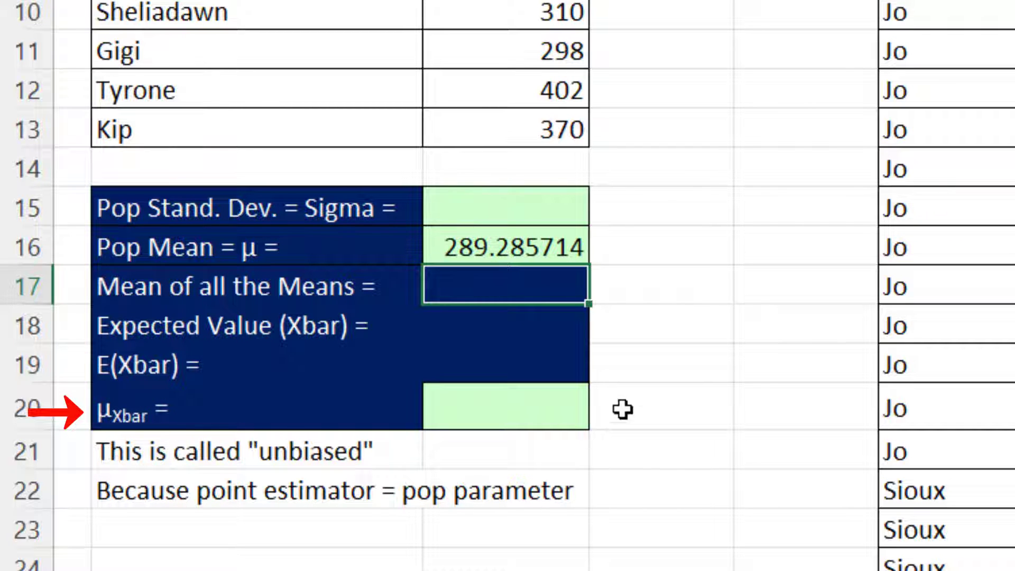
- Calculate the mean of all the sample means in C20 with =AVERAGE(L7:L42)
{"action": "left_click", "coordinate": [534, 411]}
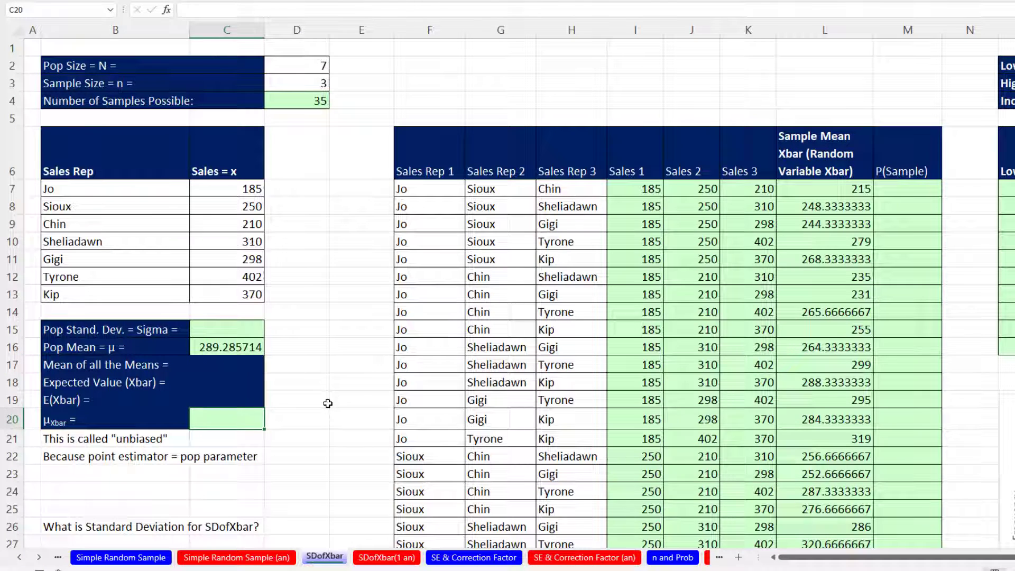
{"action": "type", "text": "=aver"}
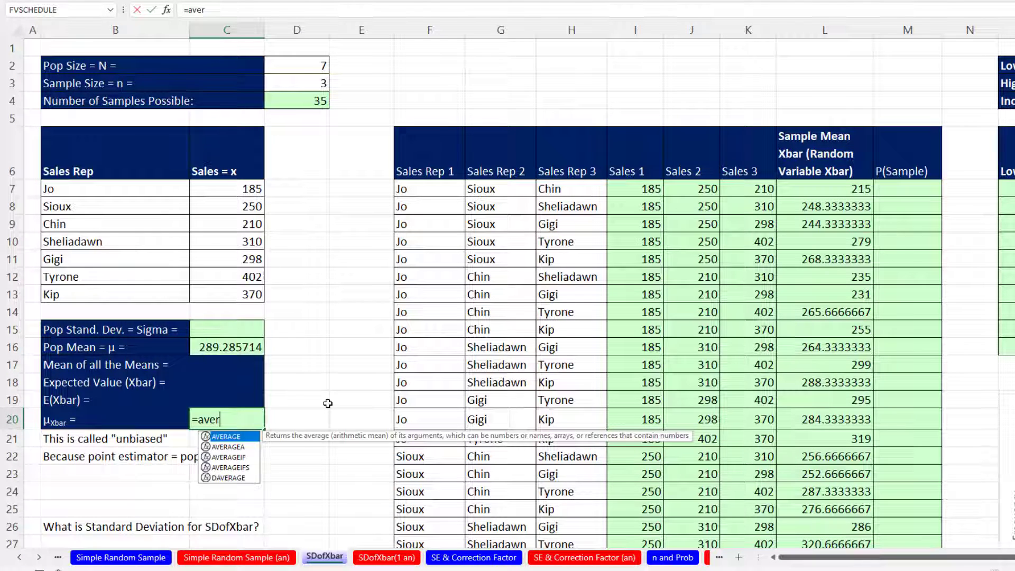
{"action": "key", "text": "Tab"}
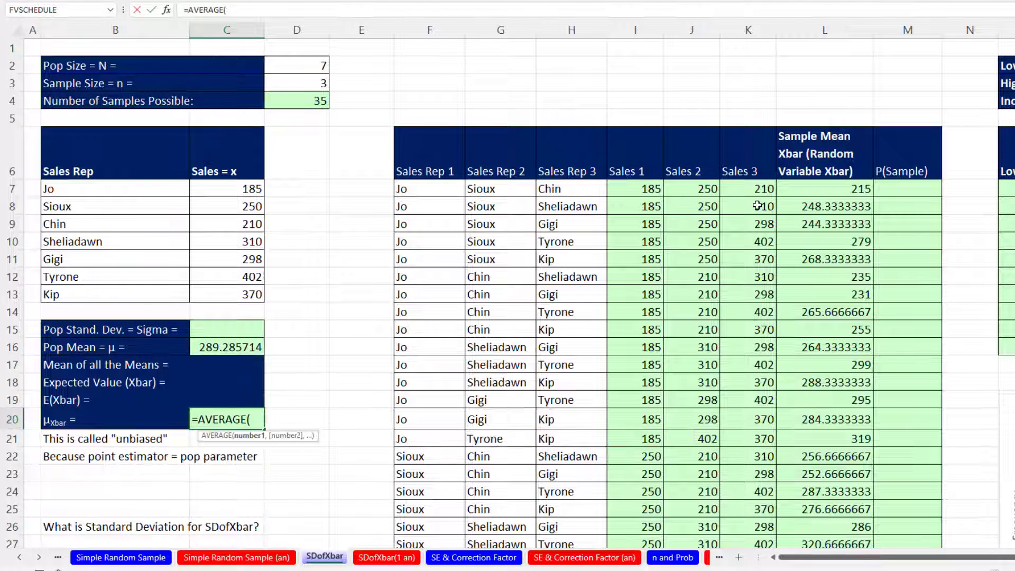
{"action": "left_click", "coordinate": [830, 189]}
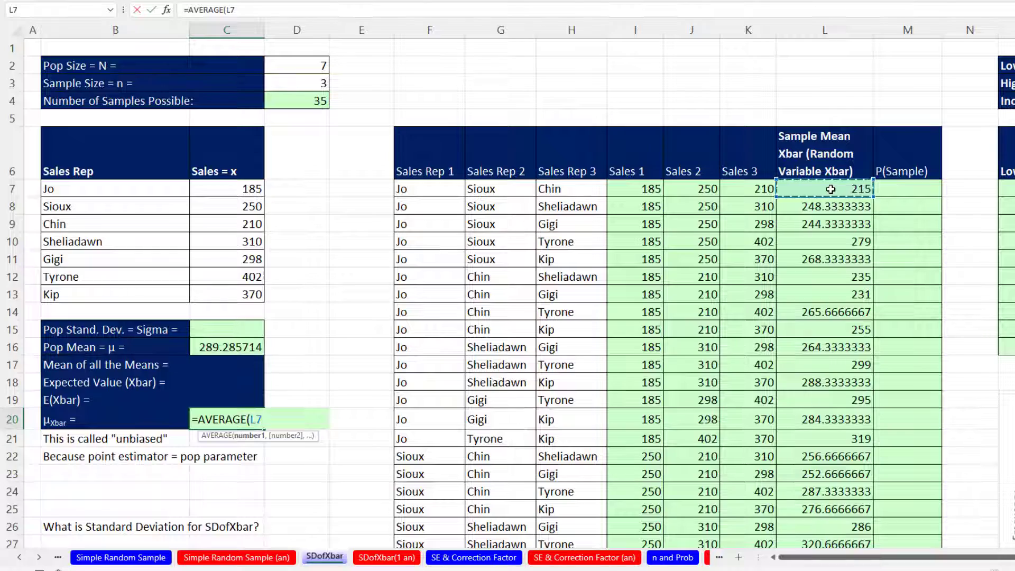
{"action": "key", "text": "ctrl+shift+Down"}
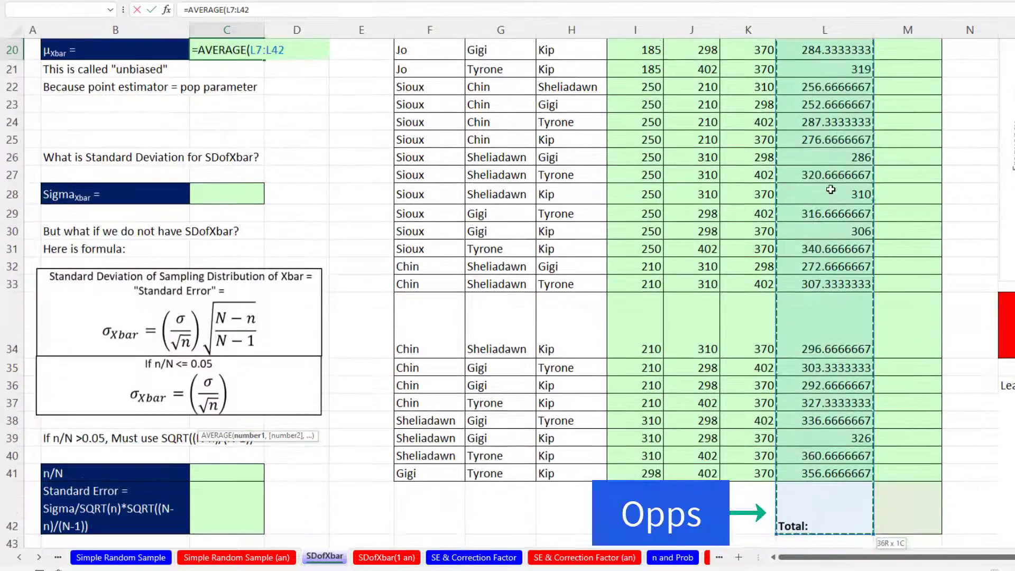
{"action": "scroll", "coordinate": [301, 375], "scroll_direction": "up", "scroll_amount": 5}
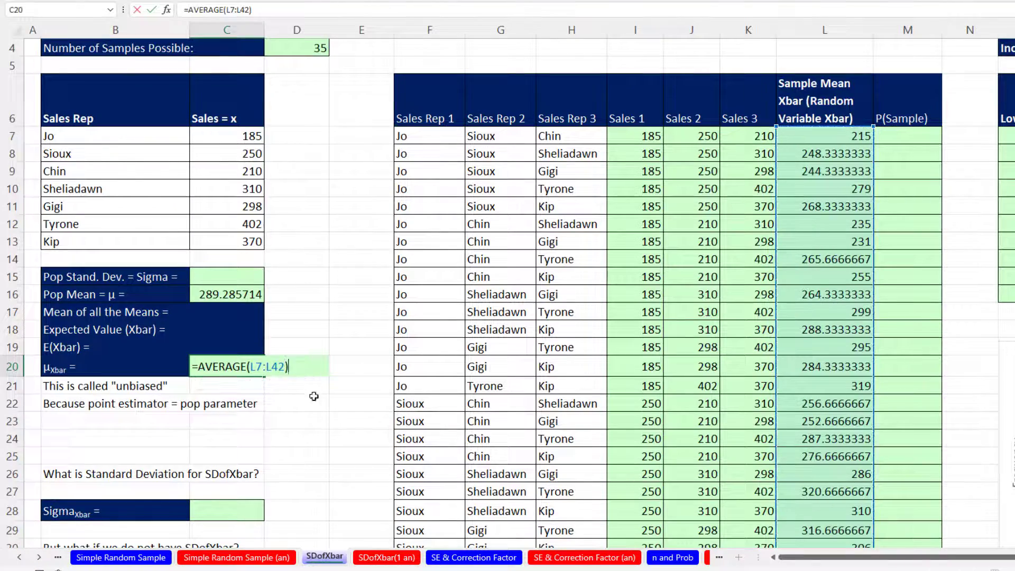
{"action": "key", "text": "ctrl+Return"}
{"action": "key", "text": "Return"}
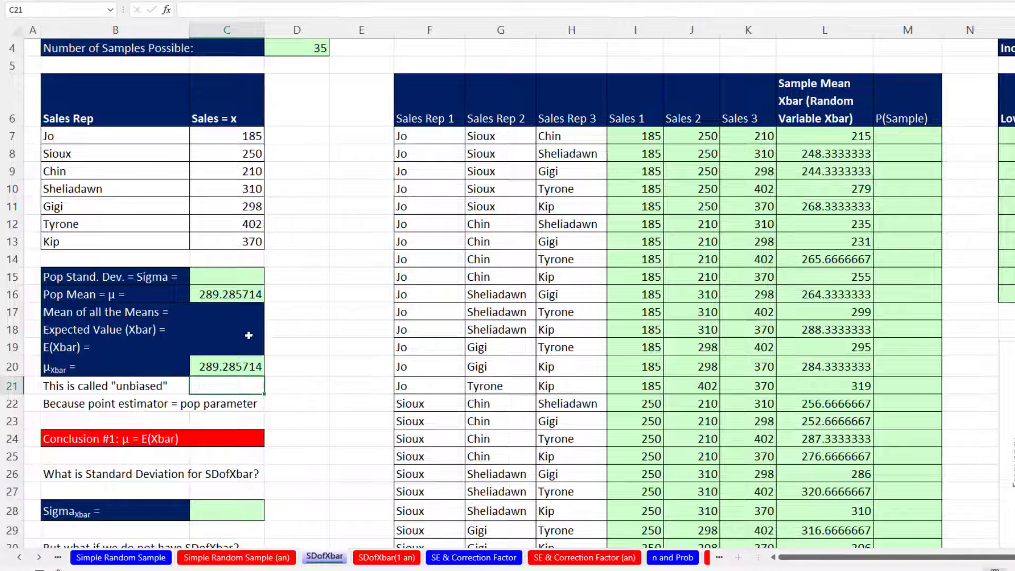
- Compare the population mean in C16 with the mean of all the sample means in C20
{"action": "left_click", "coordinate": [232, 297]}
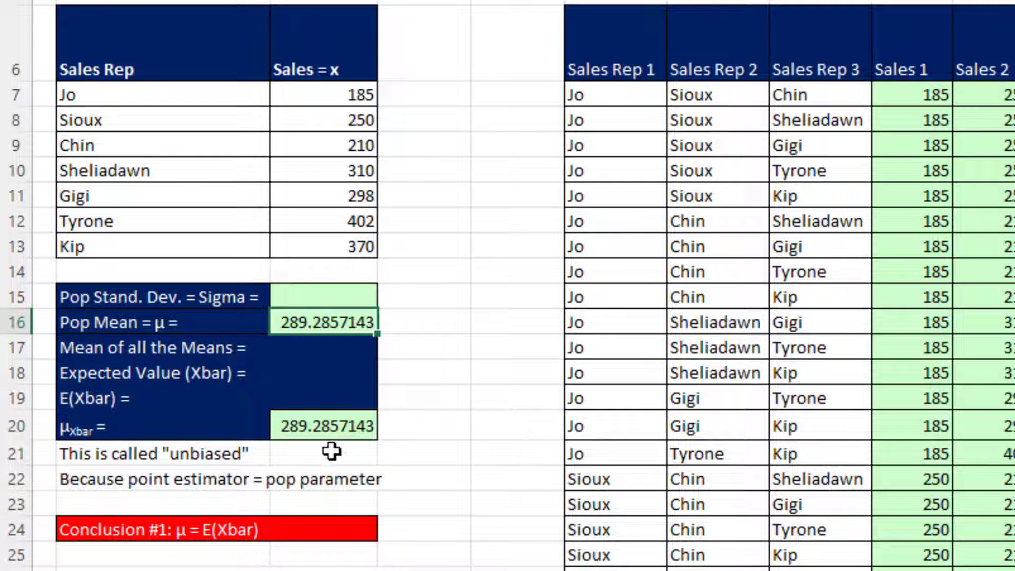
{"action": "left_click", "coordinate": [343, 423]}
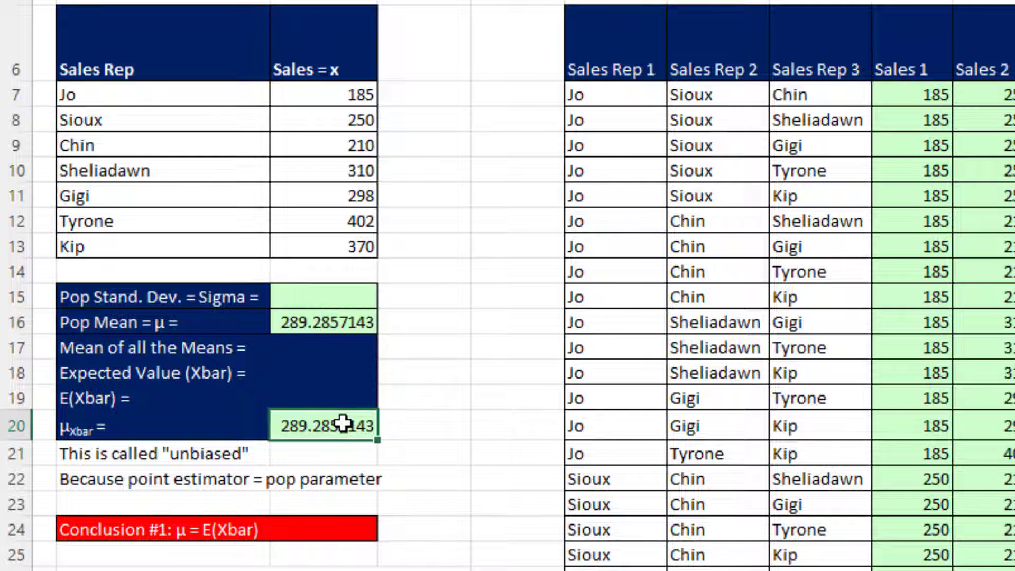
{"action": "left_click", "coordinate": [346, 317]}
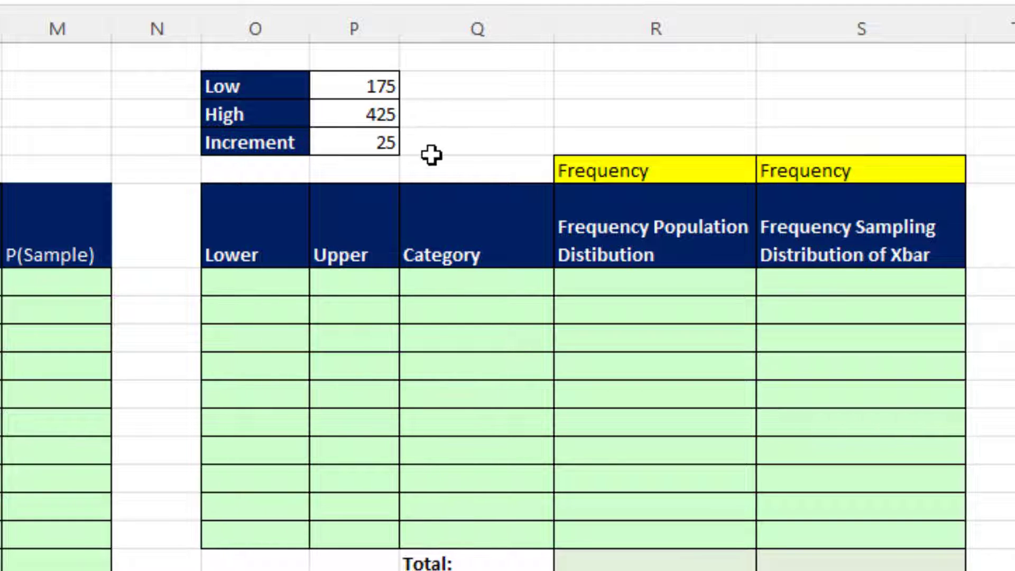
- Calculate the number of frequency classes in O7, the first cell under Lower, with =(P3-P2)/P4
{"action": "left_click", "coordinate": [247, 284]}
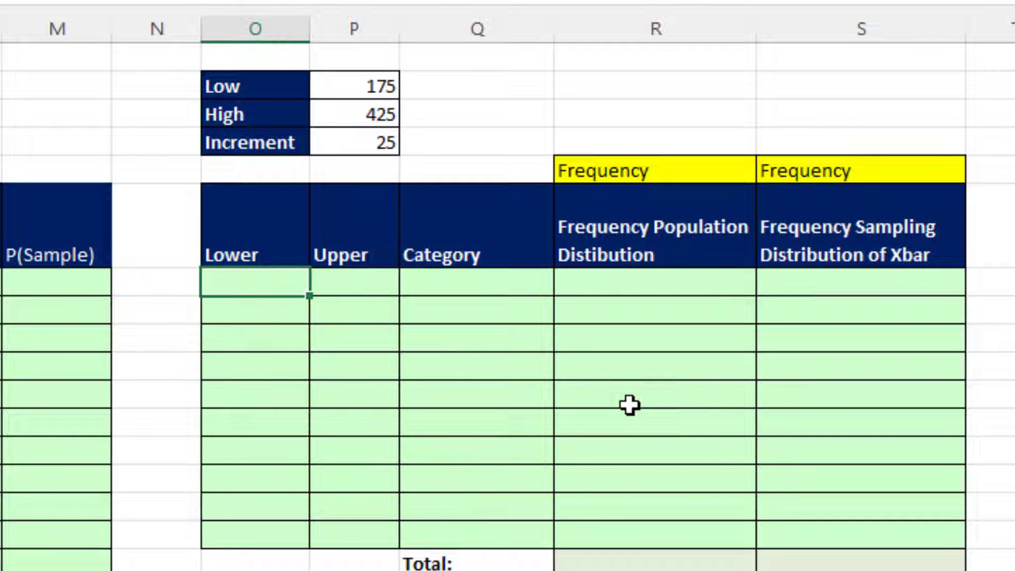
{"action": "type", "text": "="}
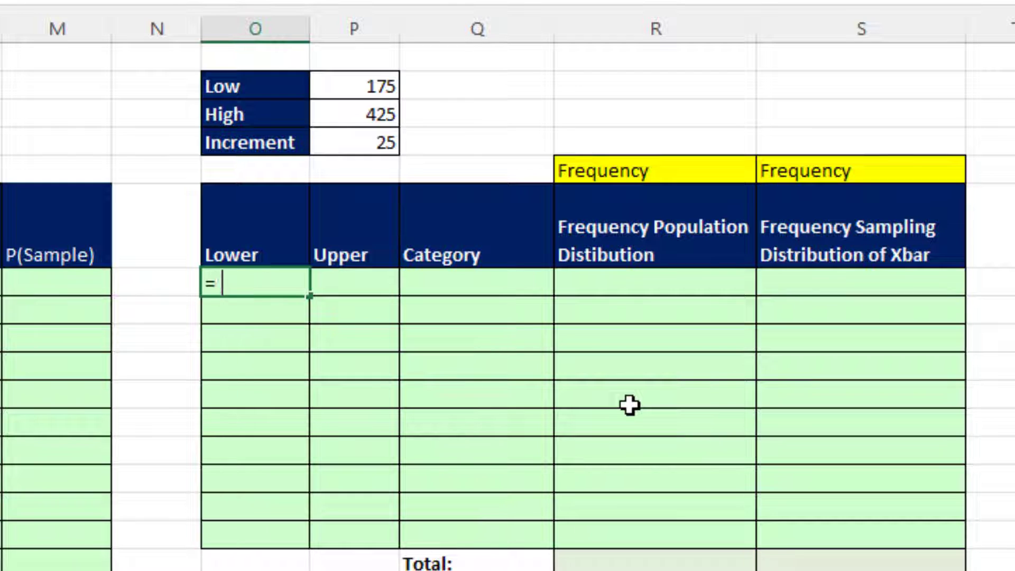
{"action": "type", "text": "("}
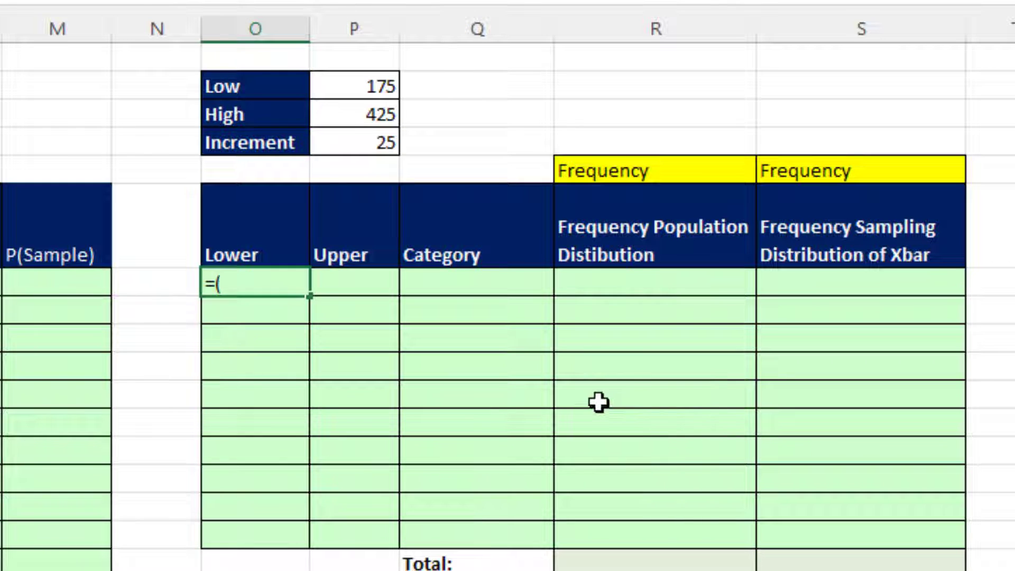
{"action": "left_click", "coordinate": [358, 121]}
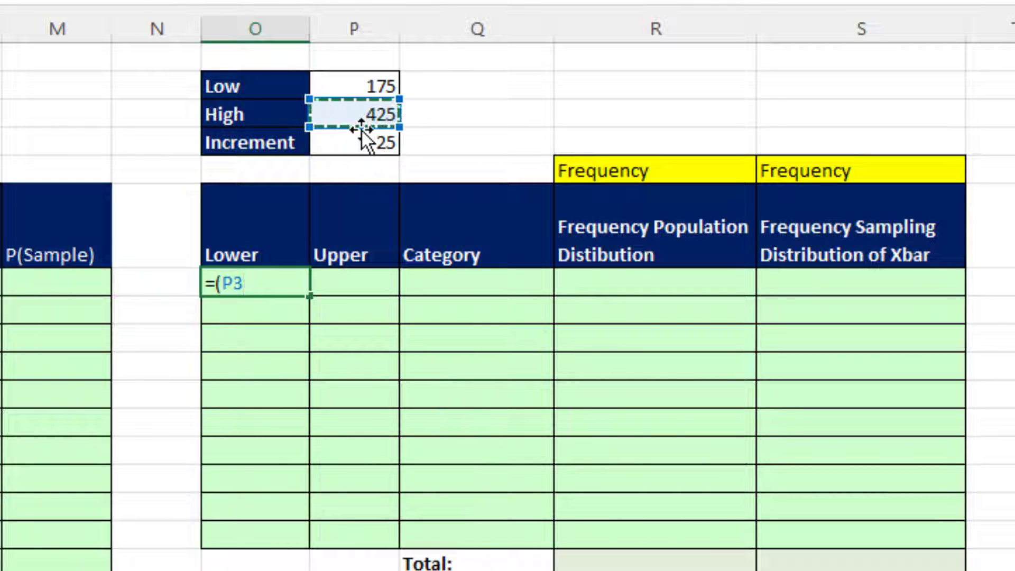
{"action": "type", "text": "-"}
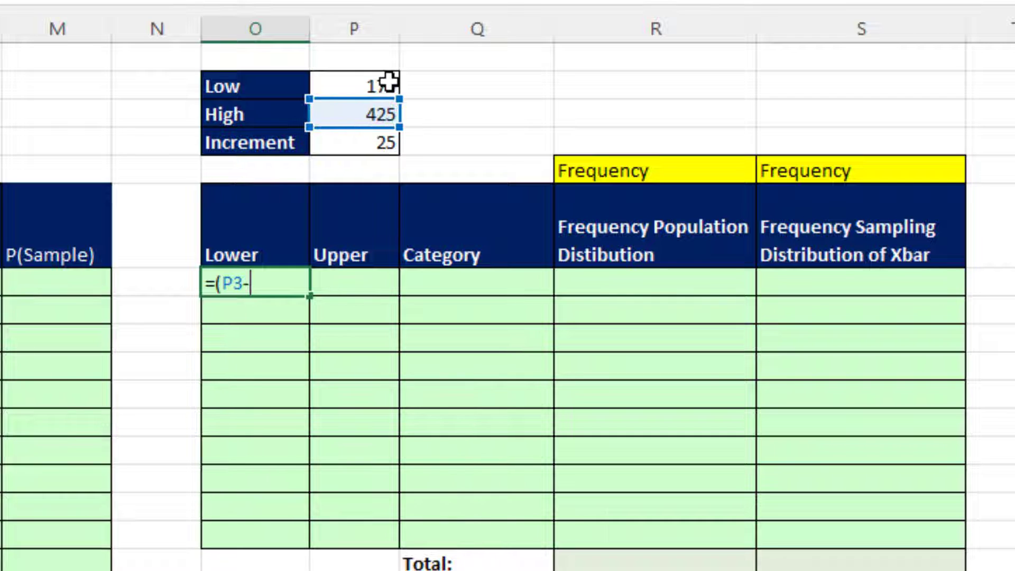
{"action": "left_click", "coordinate": [388, 83]}
{"action": "type", "text": ")/"}
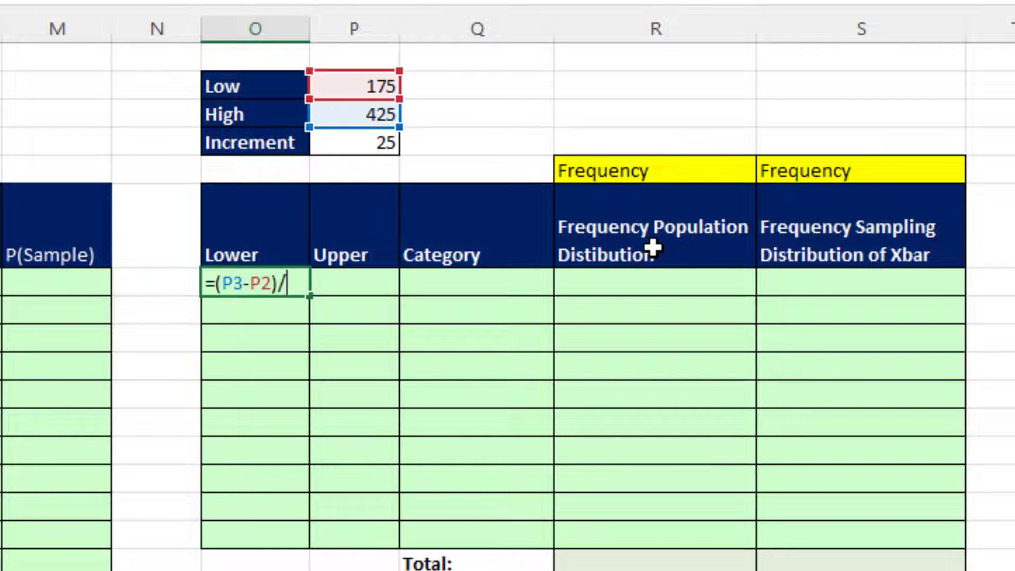
{"action": "left_click", "coordinate": [386, 141]}
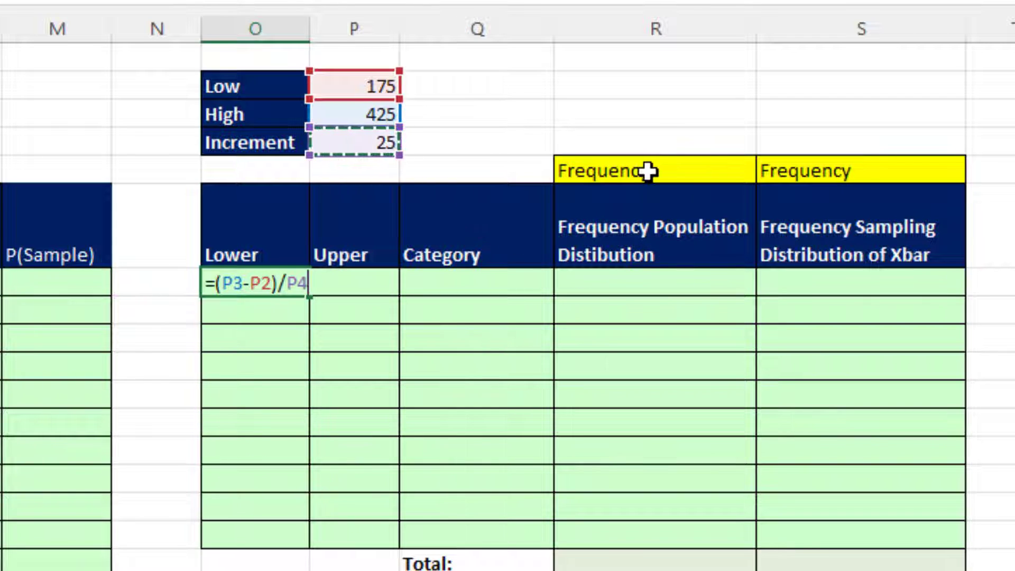
{"action": "key", "text": "Return"}
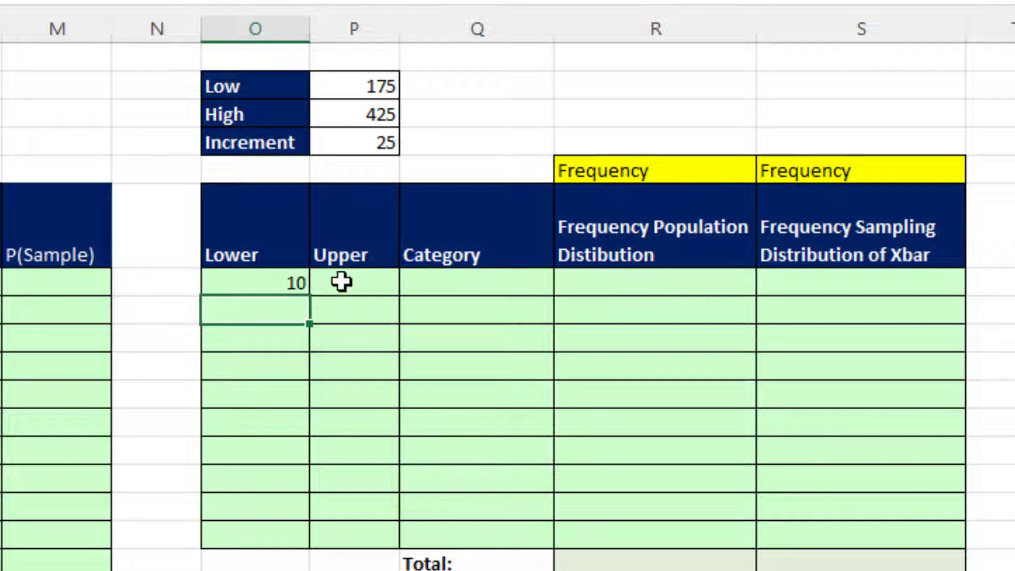
- Edit the O7 formula to wrap (P3-P2)/P4 in SEQUENCE as its rows argument
{"action": "left_click", "coordinate": [257, 281]}
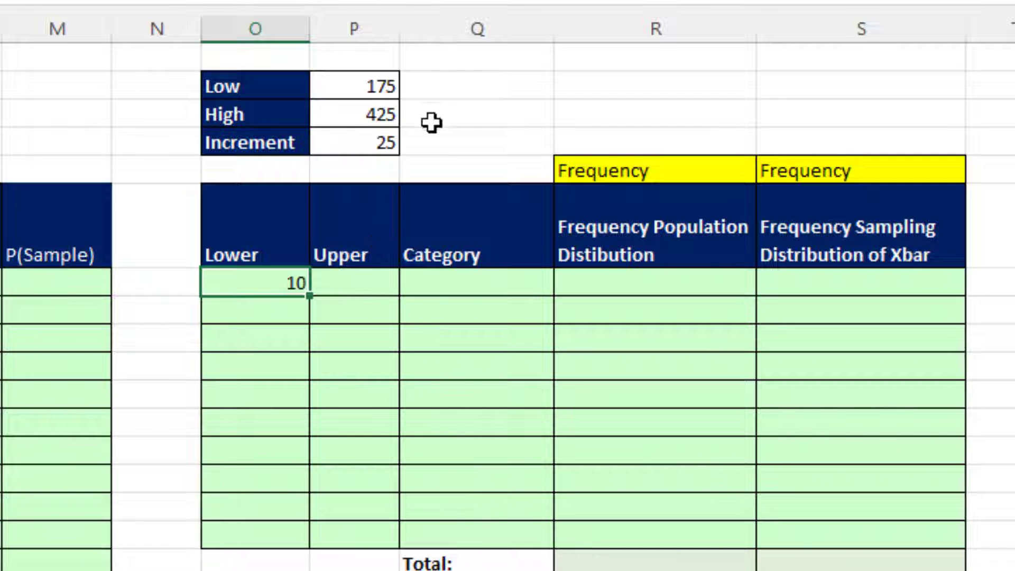
{"action": "key", "text": "F2"}
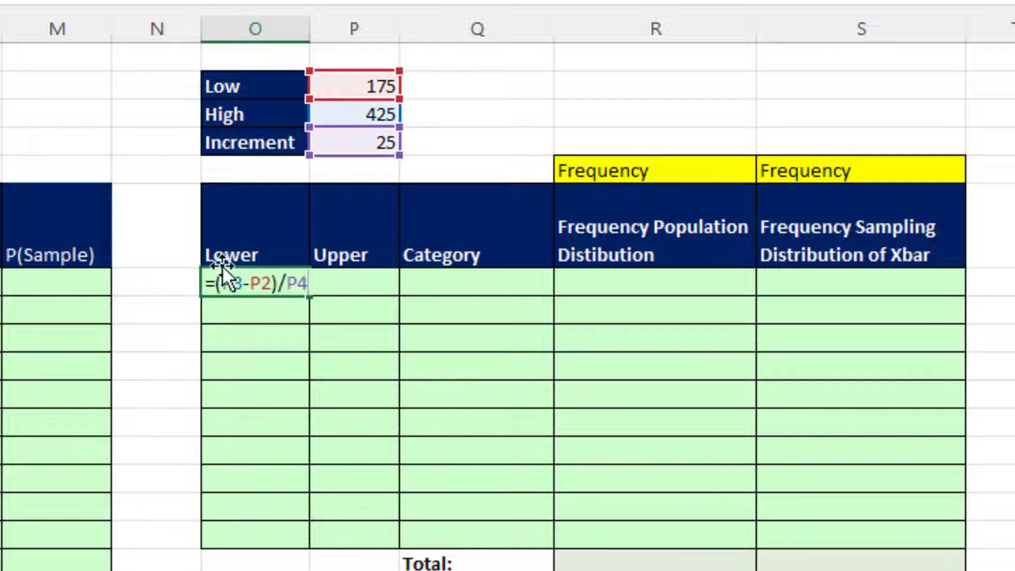
{"action": "left_click", "coordinate": [215, 283]}
{"action": "type", "text": "SEQ"}
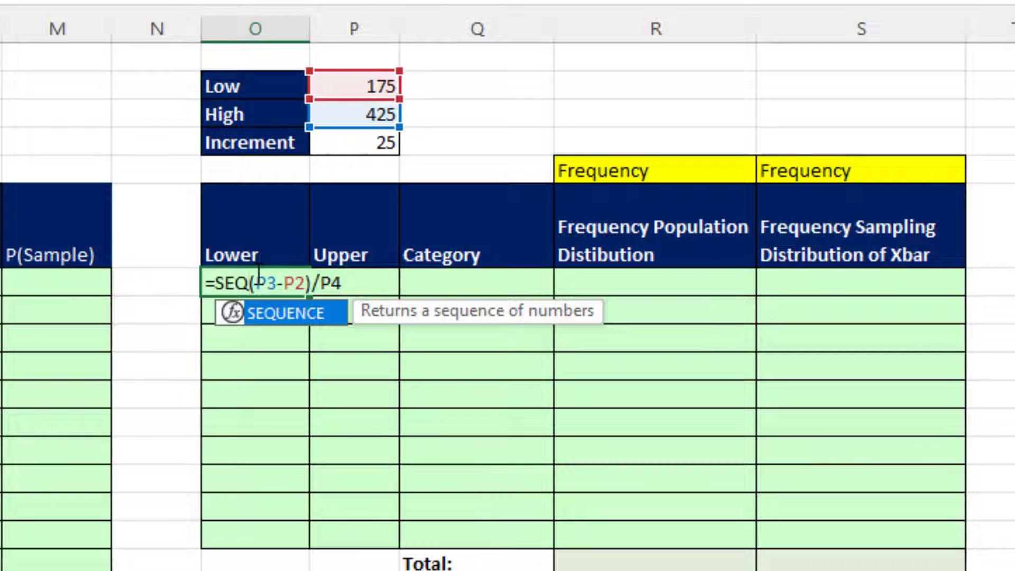
{"action": "key", "text": "Tab"}
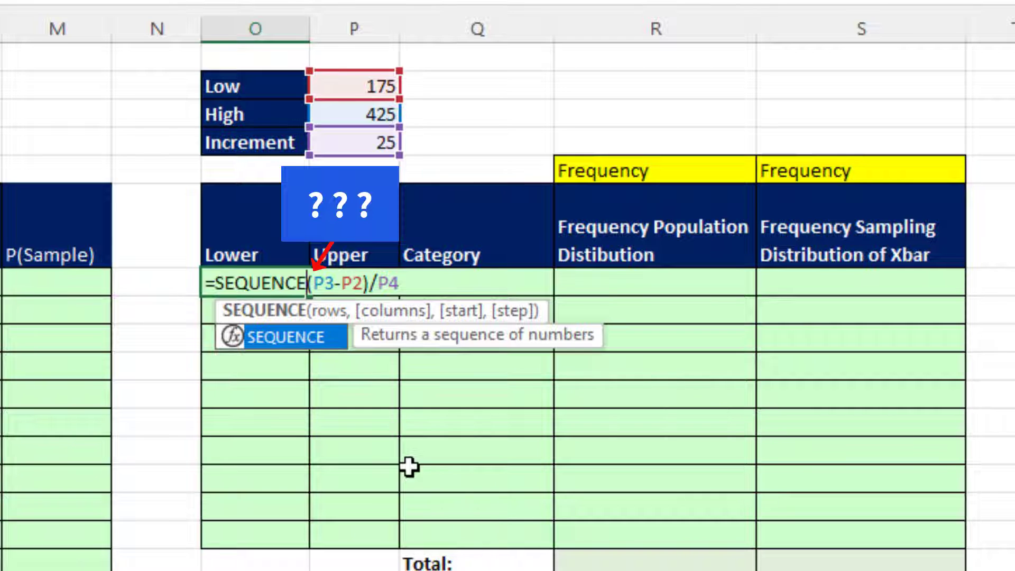
{"action": "type", "text": "("}
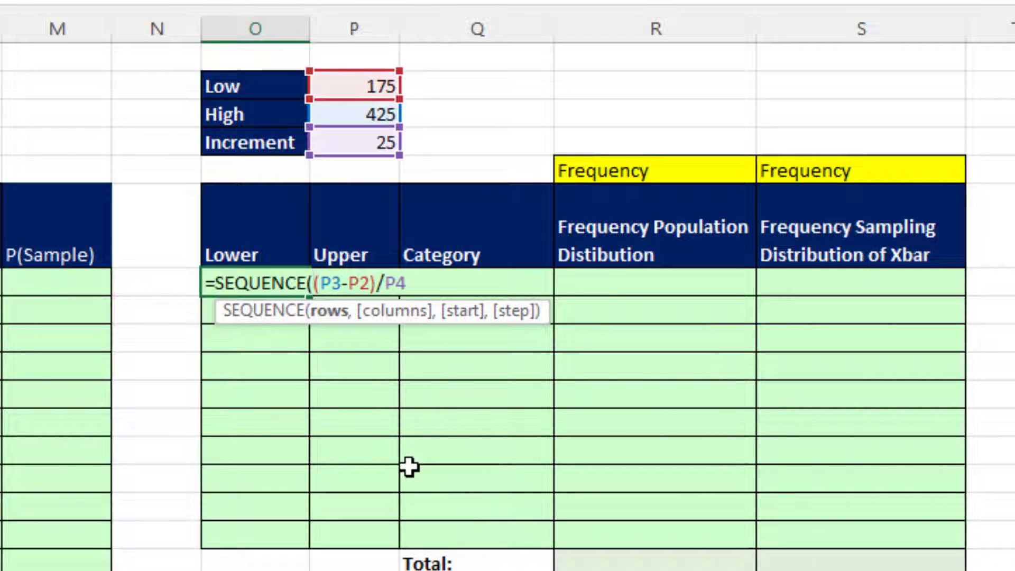
- Complete the SEQUENCE formula in O7 with columns omitted, start P2 and step P4, and enter it
{"action": "left_click", "coordinate": [472, 289]}
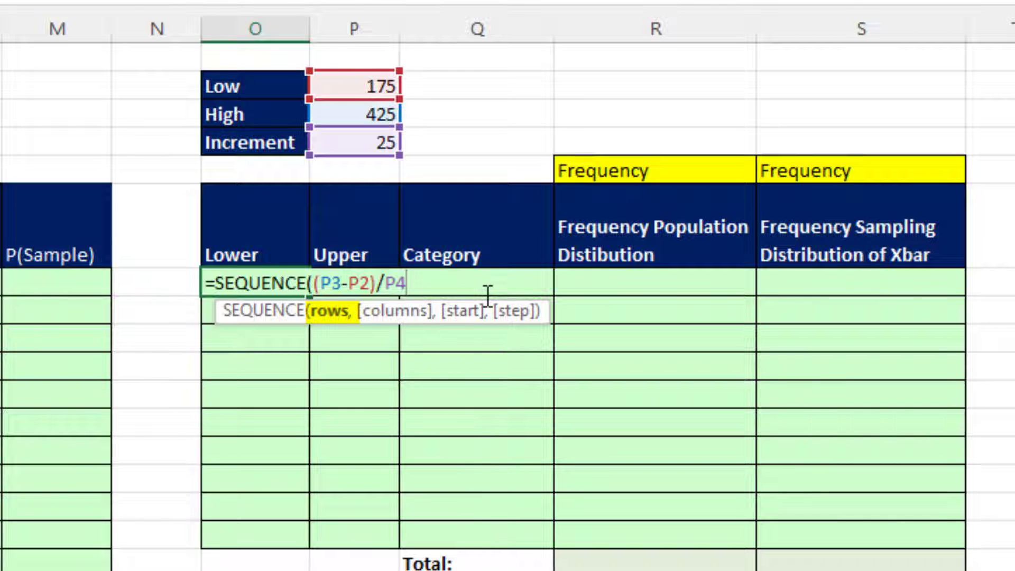
{"action": "type", "text": ",,"}
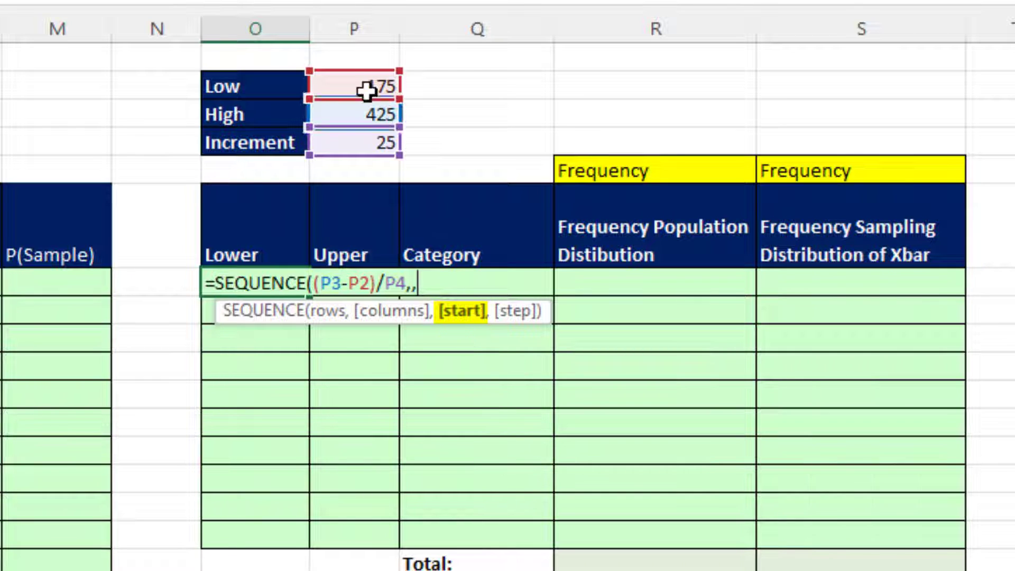
{"action": "left_click", "coordinate": [366, 92]}
{"action": "type", "text": ","}
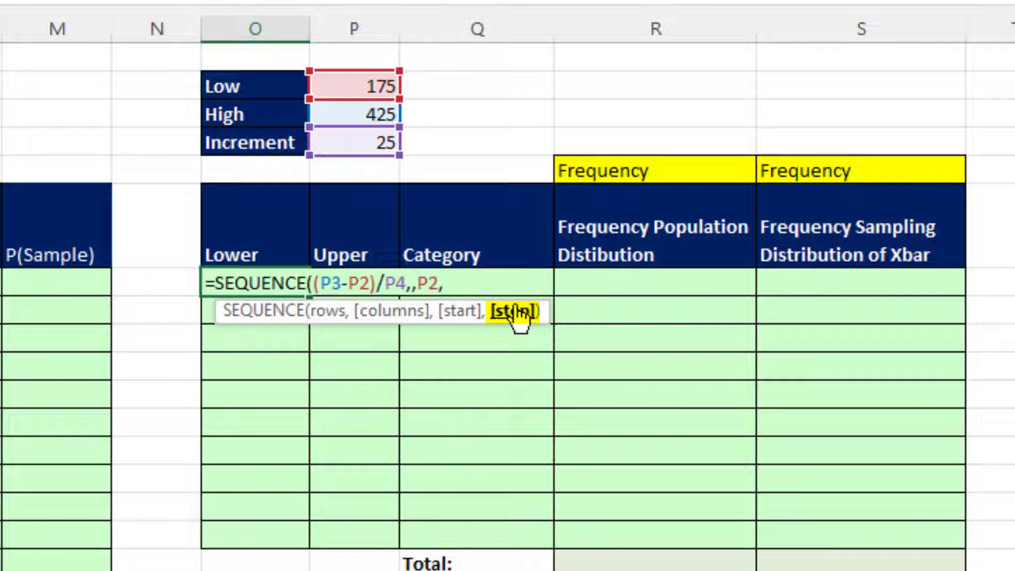
{"action": "left_click", "coordinate": [341, 146]}
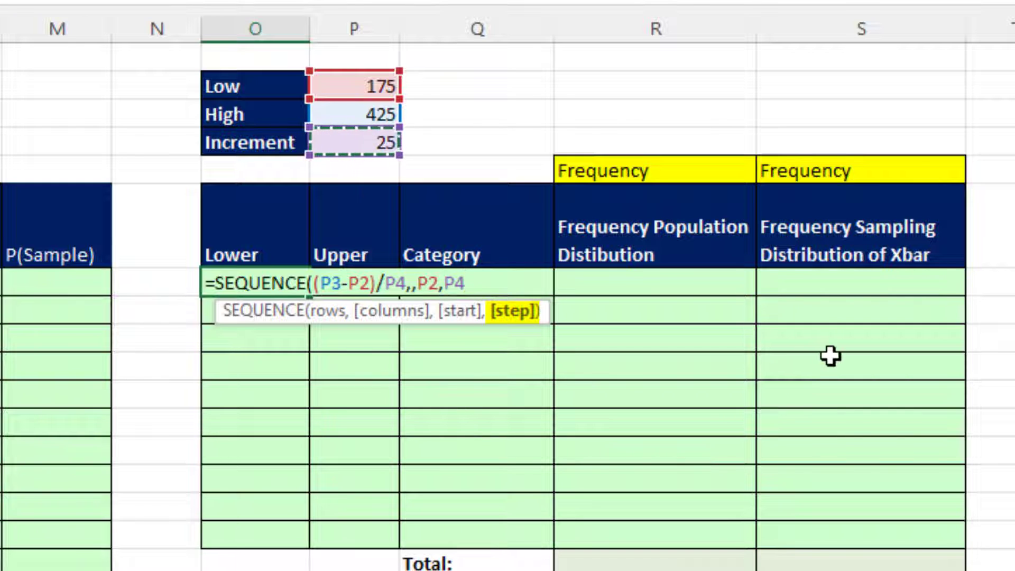
{"action": "type", "text": ")"}
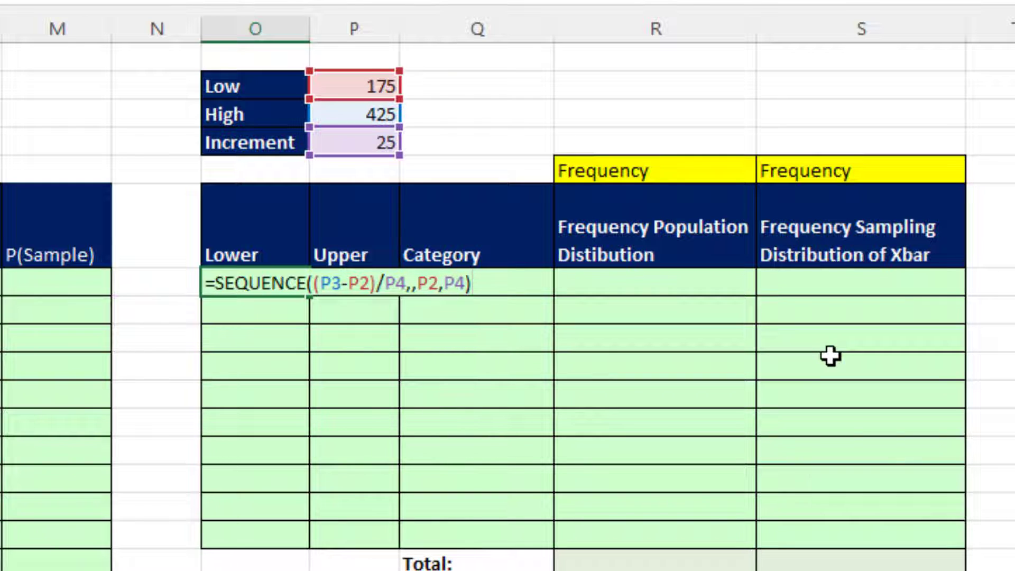
{"action": "key", "text": "Return"}
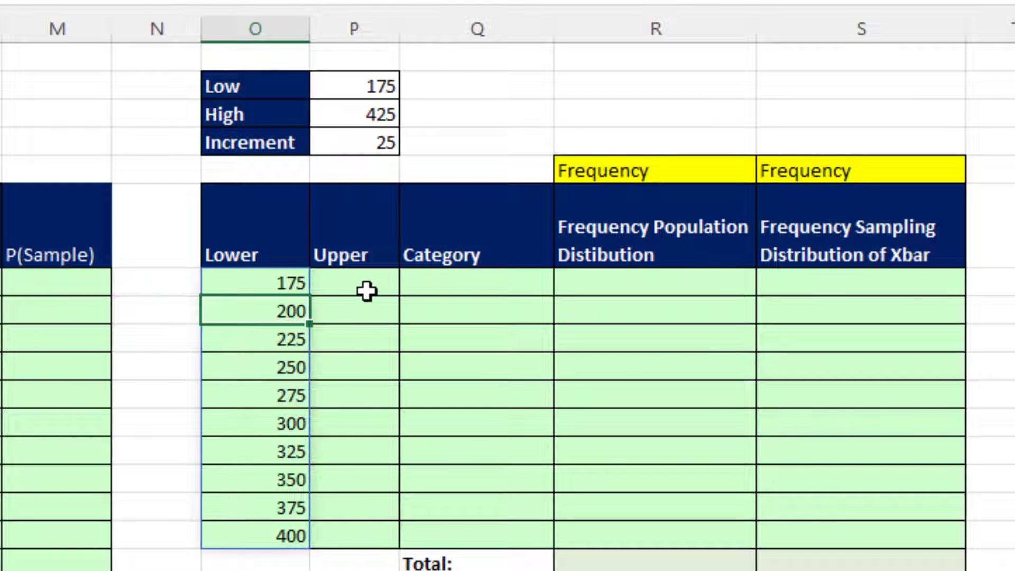
- Calculate the upper class limits in P7, the first cell under Upper, with =O7#+P4
{"action": "left_click", "coordinate": [367, 291]}
{"action": "type", "text": "="}
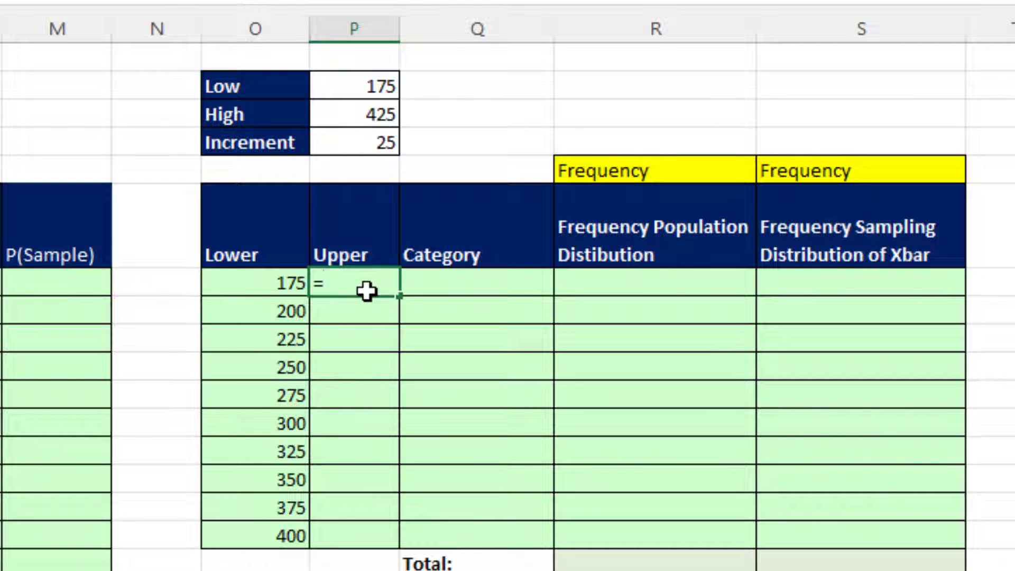
{"action": "left_click_drag", "start_coordinate": [288, 277], "coordinate": [276, 531]}
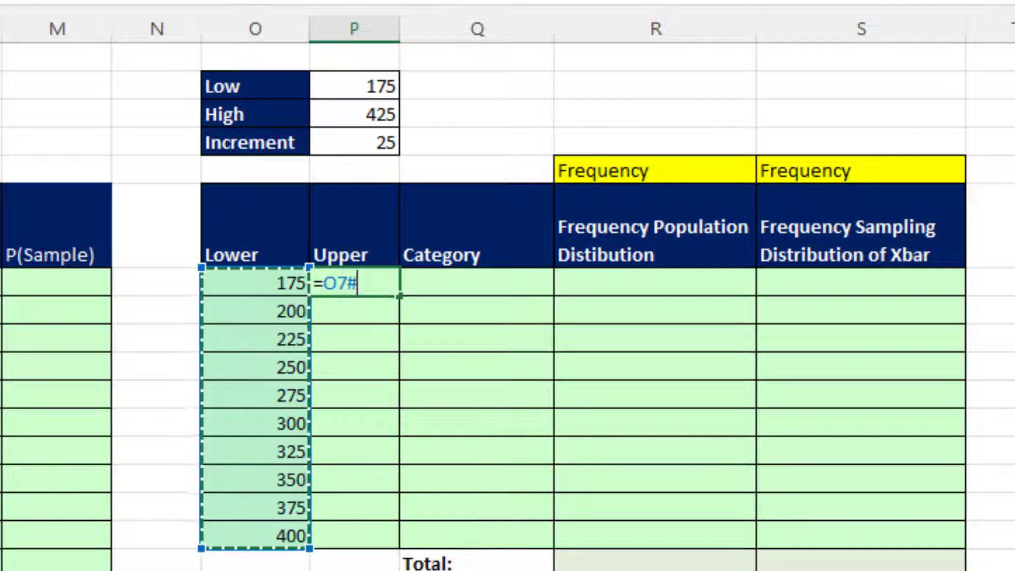
{"action": "type", "text": "+"}
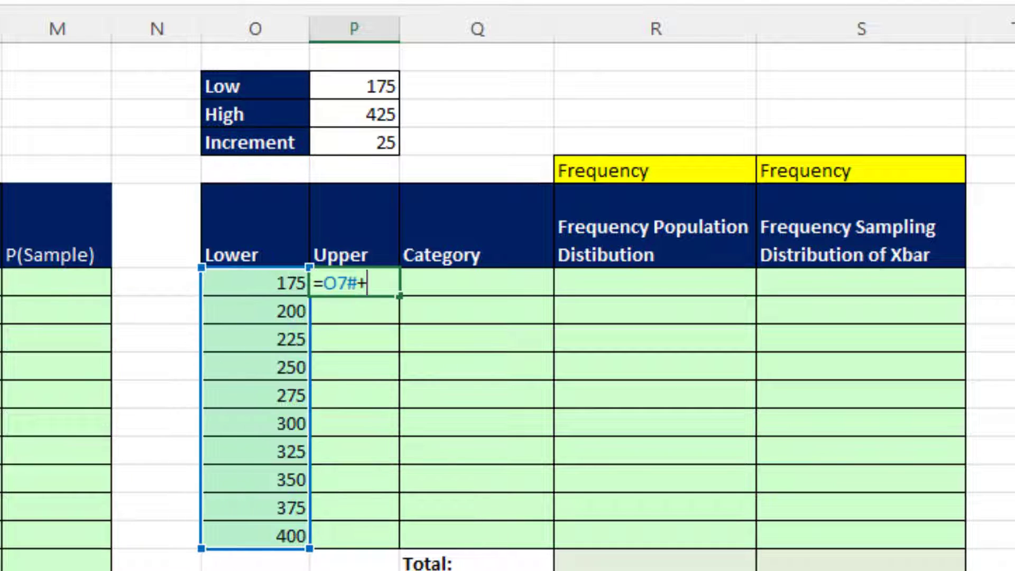
{"action": "left_click", "coordinate": [370, 144]}
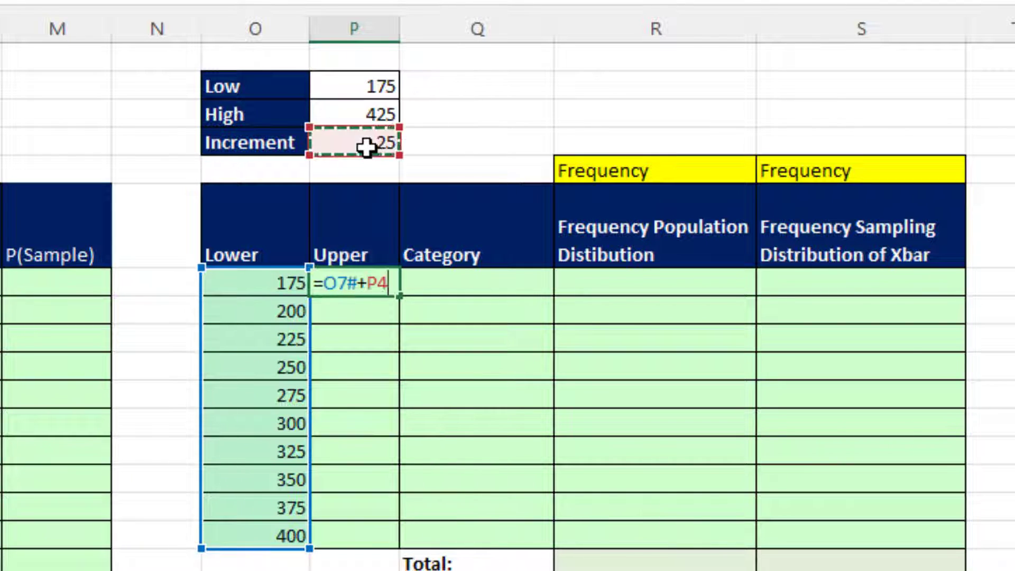
{"action": "key", "text": "Return"}
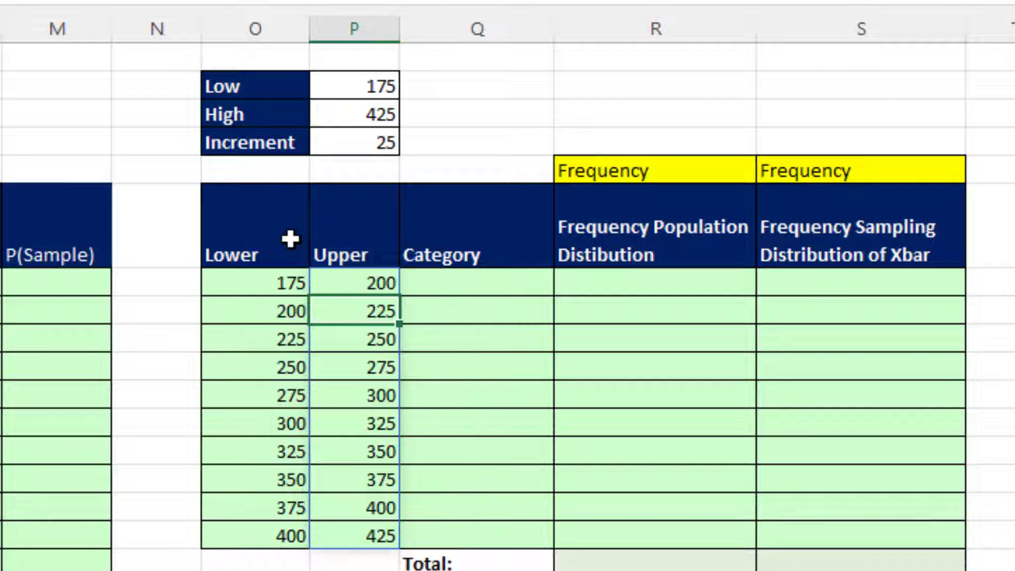
- Build the class labels in Q7 under Category with the spilled formula =O7#&" up to "&P7#
{"action": "left_click", "coordinate": [494, 281]}
{"action": "type", "text": "="}
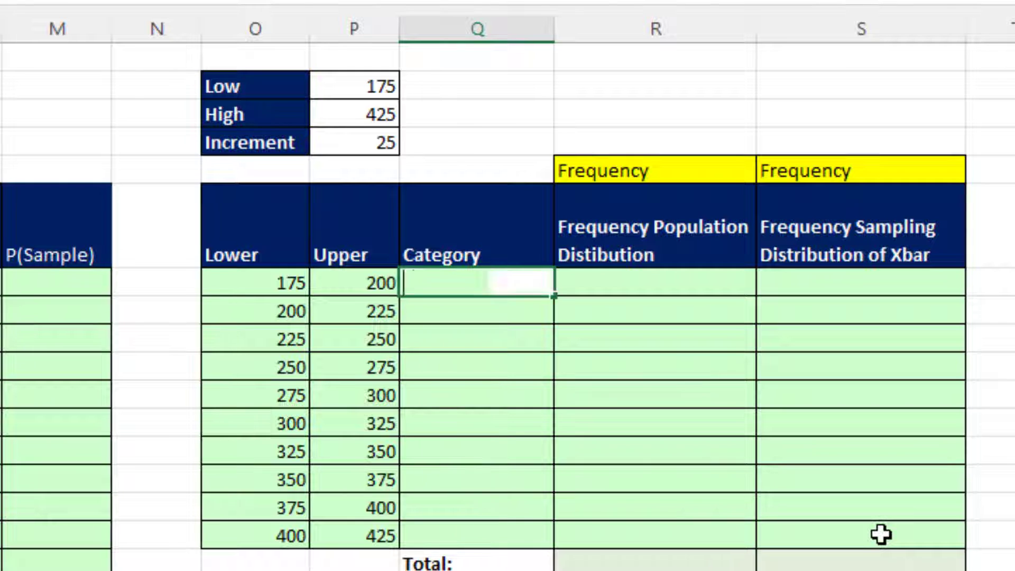
{"action": "left_click", "coordinate": [254, 278]}
{"action": "type", "text": "#"}
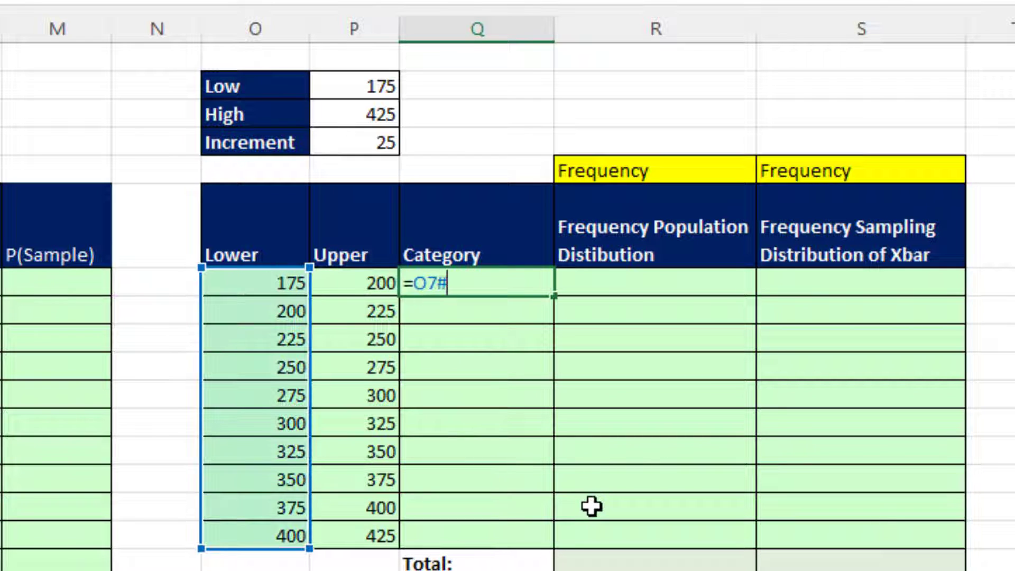
{"action": "type", "text": "&\" up to"}
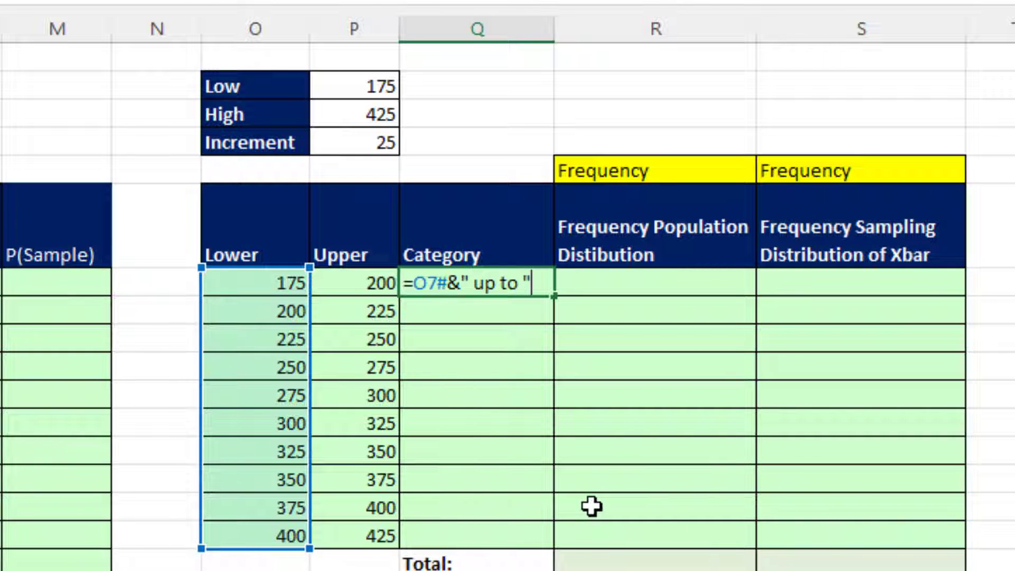
{"action": "type", "text": " \"&"}
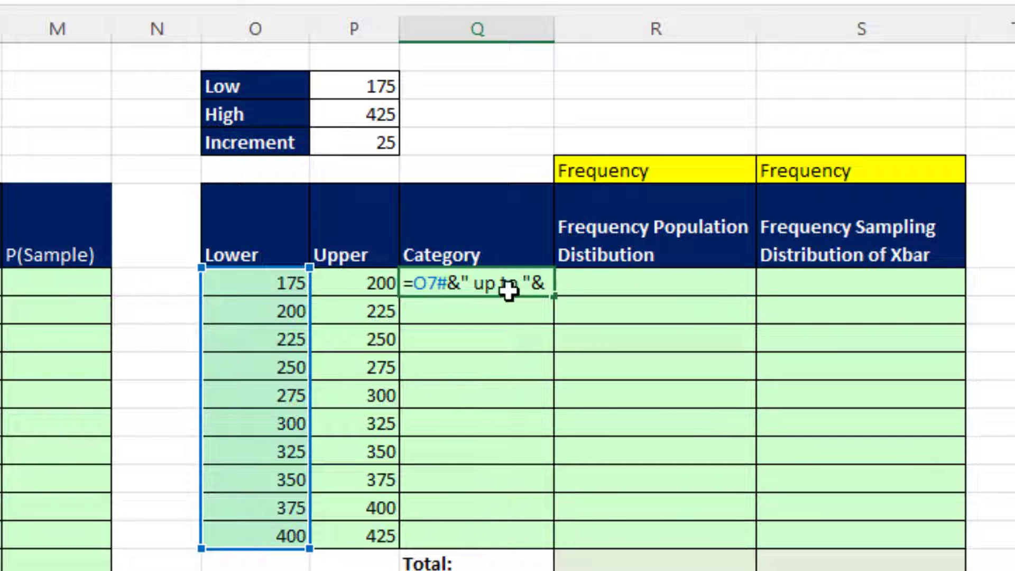
{"action": "left_click", "coordinate": [334, 284]}
{"action": "type", "text": "#"}
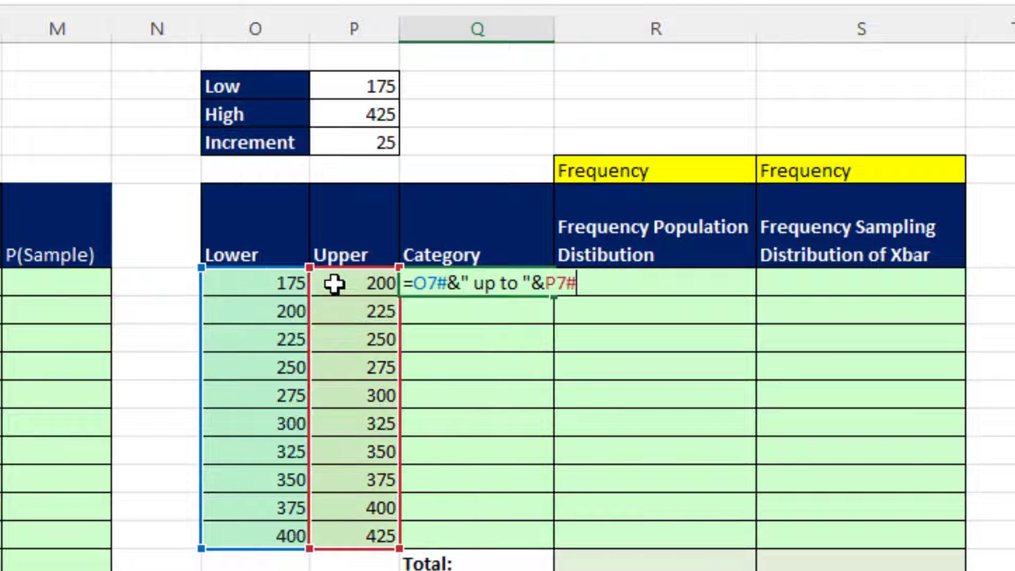
{"action": "key", "text": "Return"}
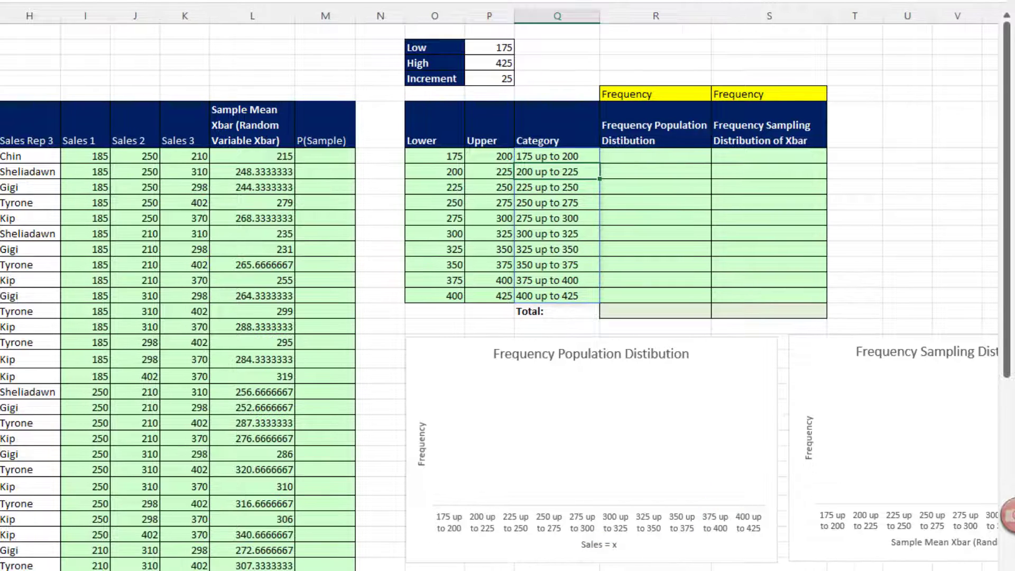
- Begin a COUNTIFS formula in R7 under Frequency Population Distibution, with range C7:C13 and first criterion ">="&O7#
{"action": "scroll", "coordinate": [499, 289], "scroll_direction": "right", "scroll_amount": 1}
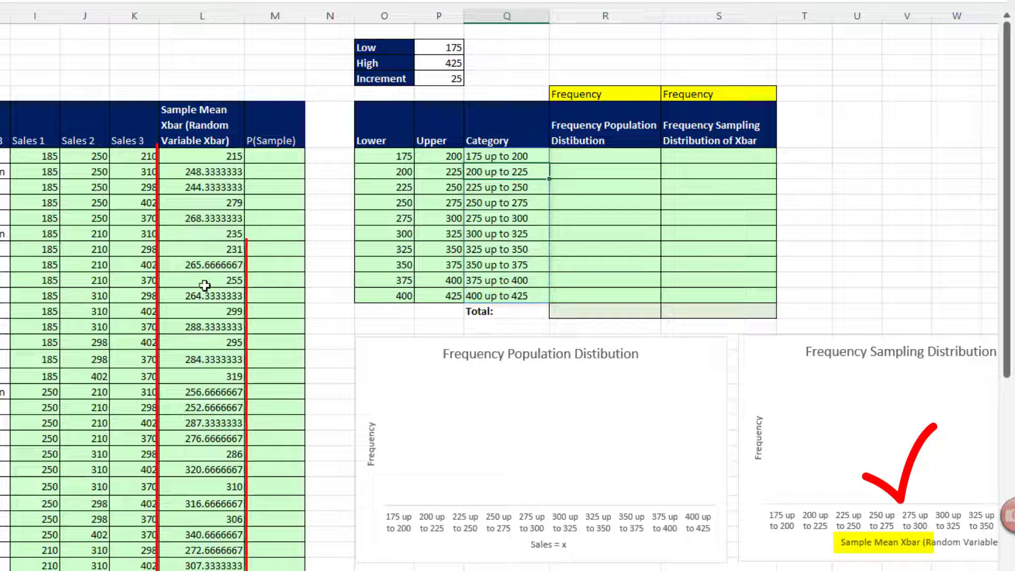
{"action": "left_click", "coordinate": [594, 157]}
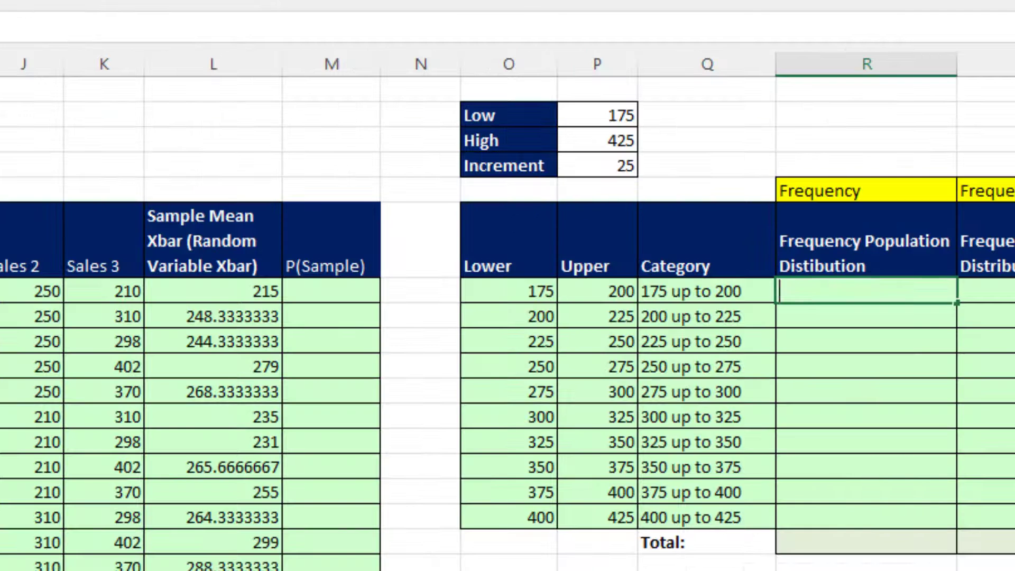
{"action": "type", "text": "="}
{"action": "type", "text": "countifs"}
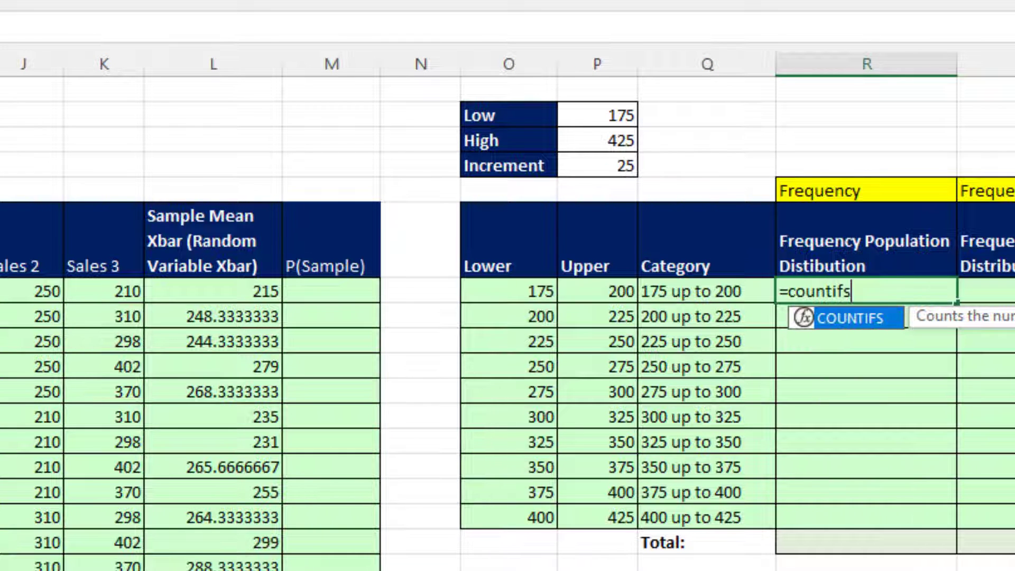
{"action": "key", "text": "Tab"}
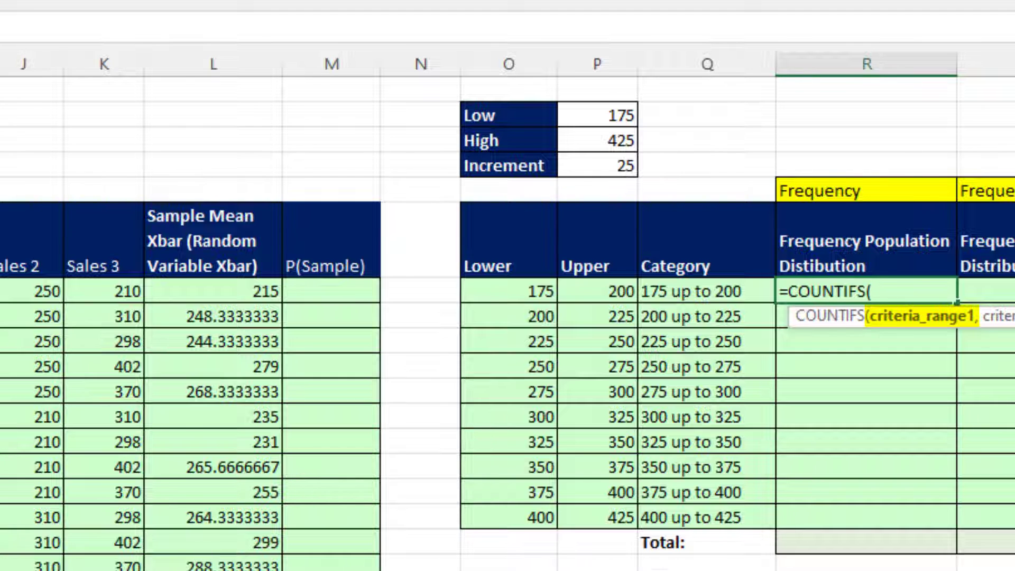
{"action": "left_click_drag", "start_coordinate": [41, 171], "coordinate": [50, 260]}
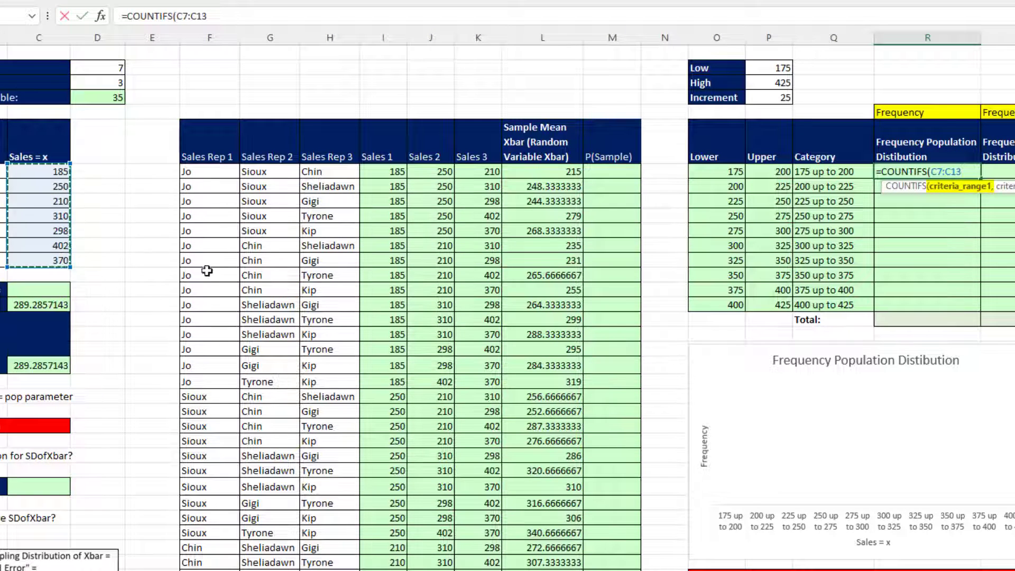
{"action": "type", "text": ","}
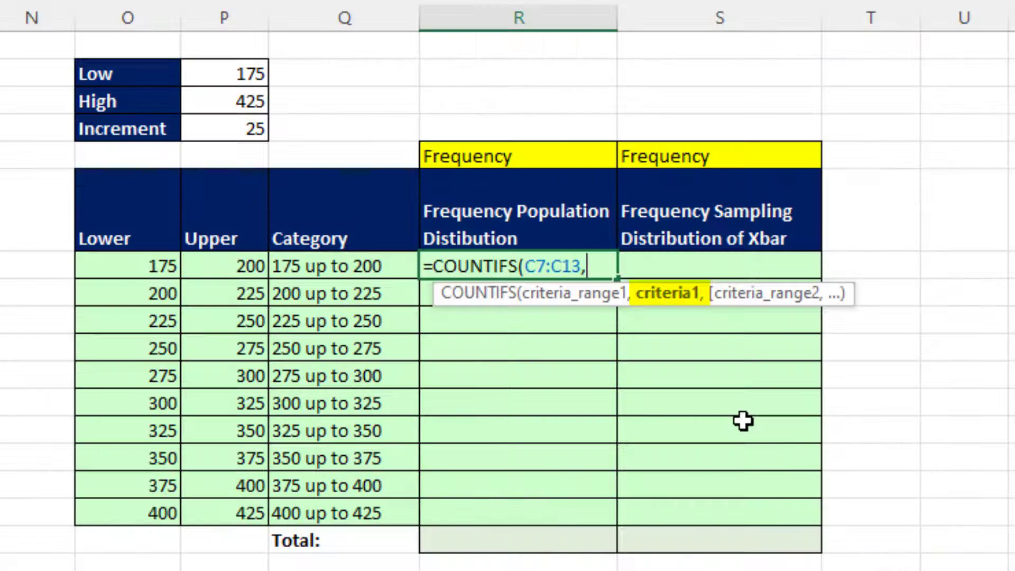
{"action": "type", "text": "\">=\""}
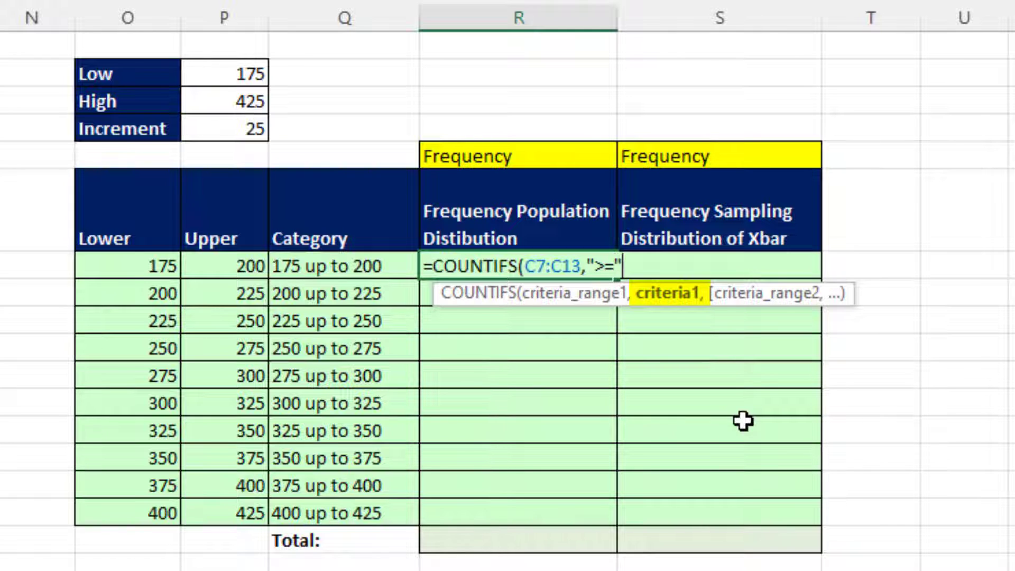
{"action": "type", "text": "&"}
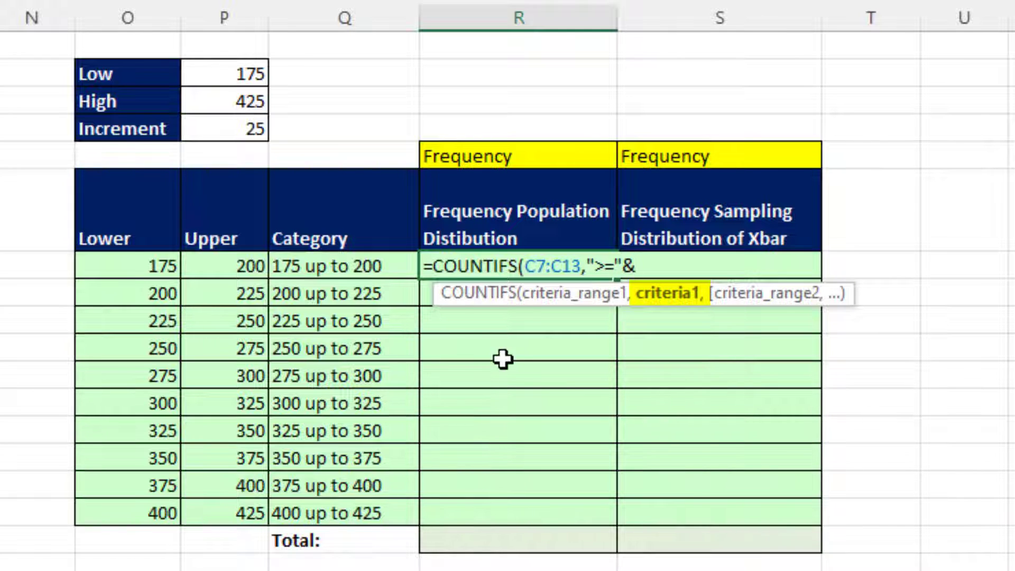
{"action": "left_click", "coordinate": [138, 274]}
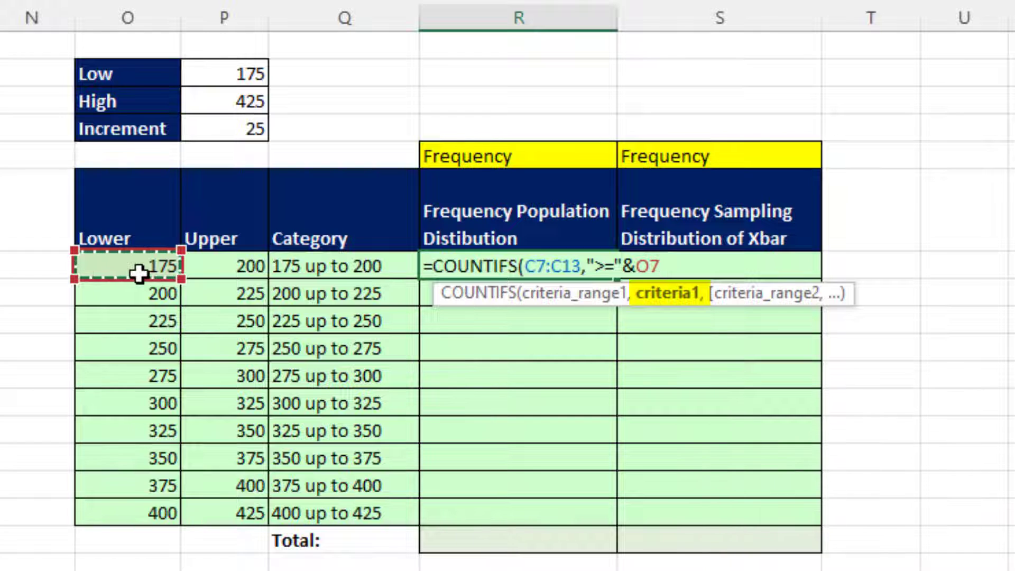
{"action": "type", "text": "#"}
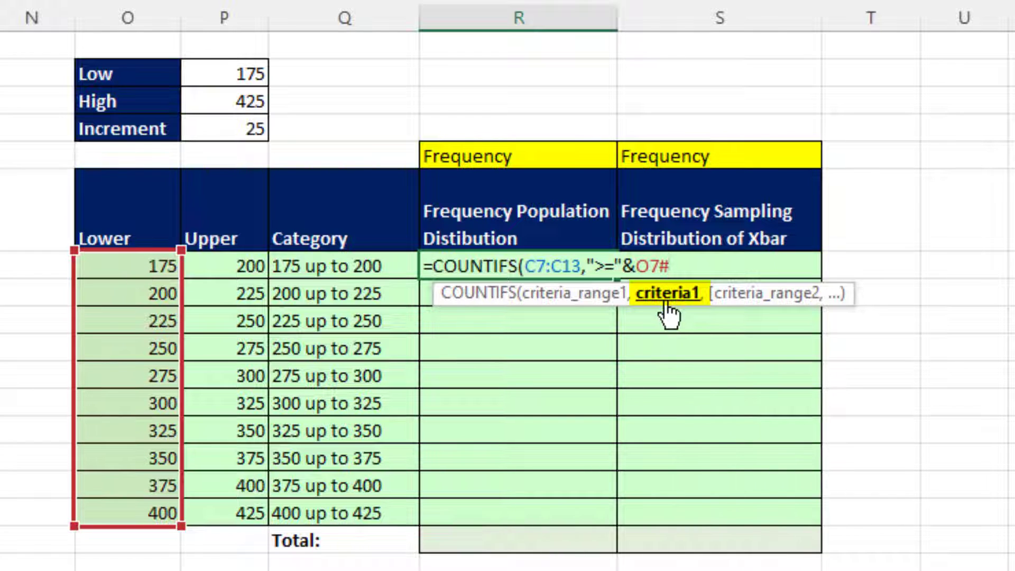
- Evaluate the criteria1 argument of the R7 formula in place to inspect its array, and restore the original expression
{"action": "left_click", "coordinate": [667, 294]}
{"action": "key", "text": "F9"}
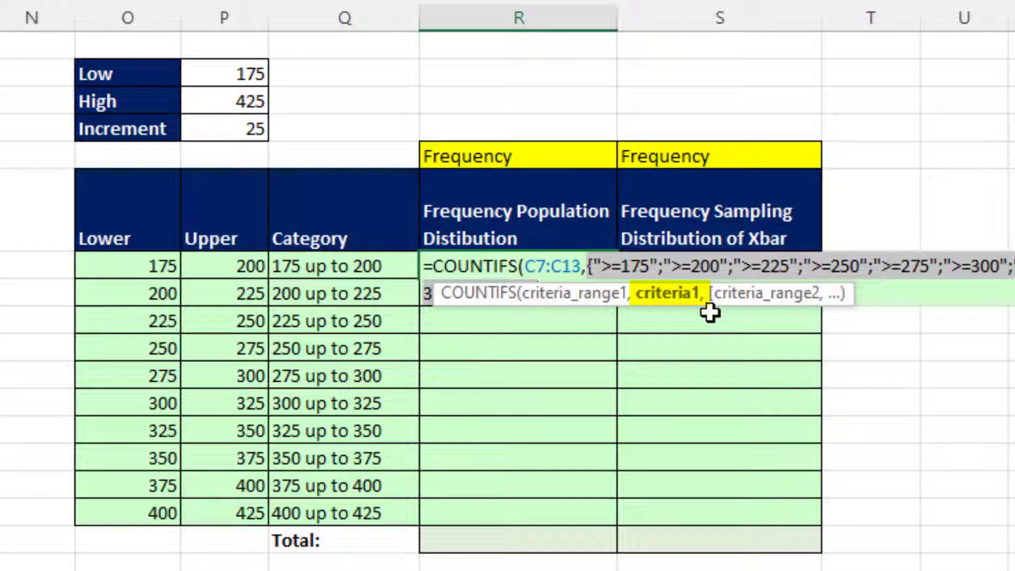
{"action": "key", "text": "ctrl+z"}
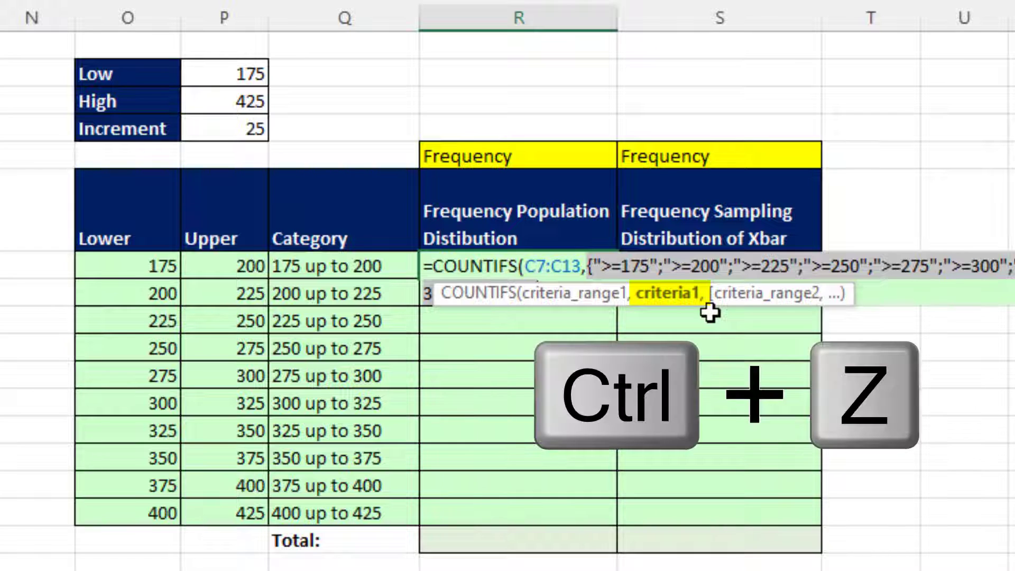
- Complete the COUNTIFS formula in R7 with second range C7:C13 and criterion "<"&P7#, and enter it
{"action": "type", "text": ",\">=\"&O7#,"}
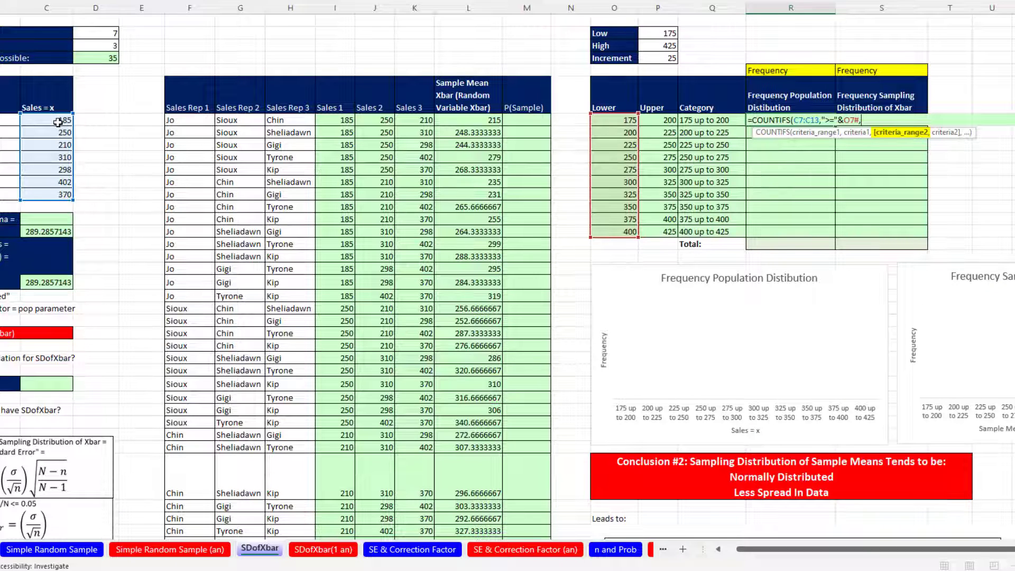
{"action": "left_click_drag", "start_coordinate": [54, 120], "coordinate": [68, 194]}
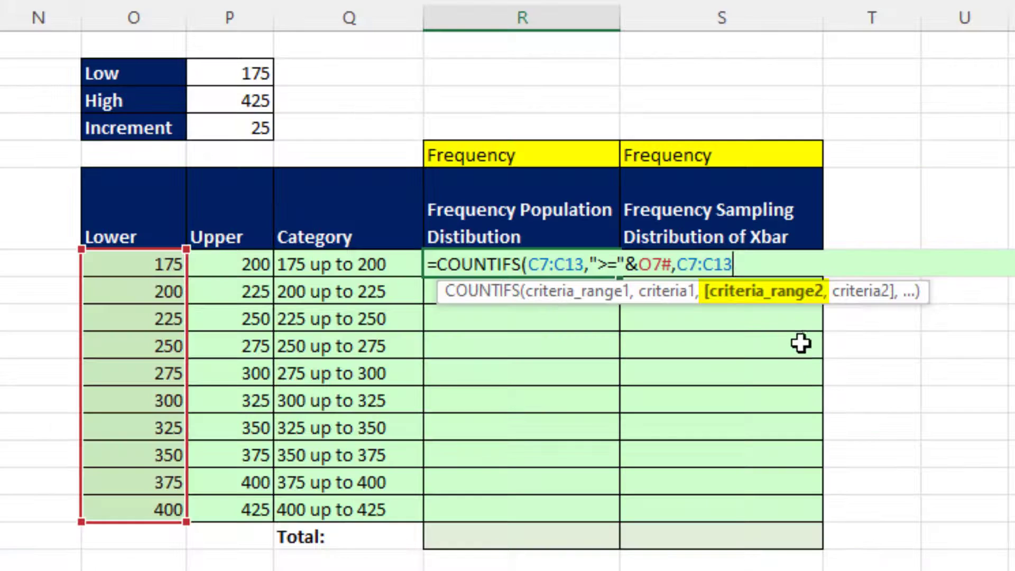
{"action": "type", "text": ","}
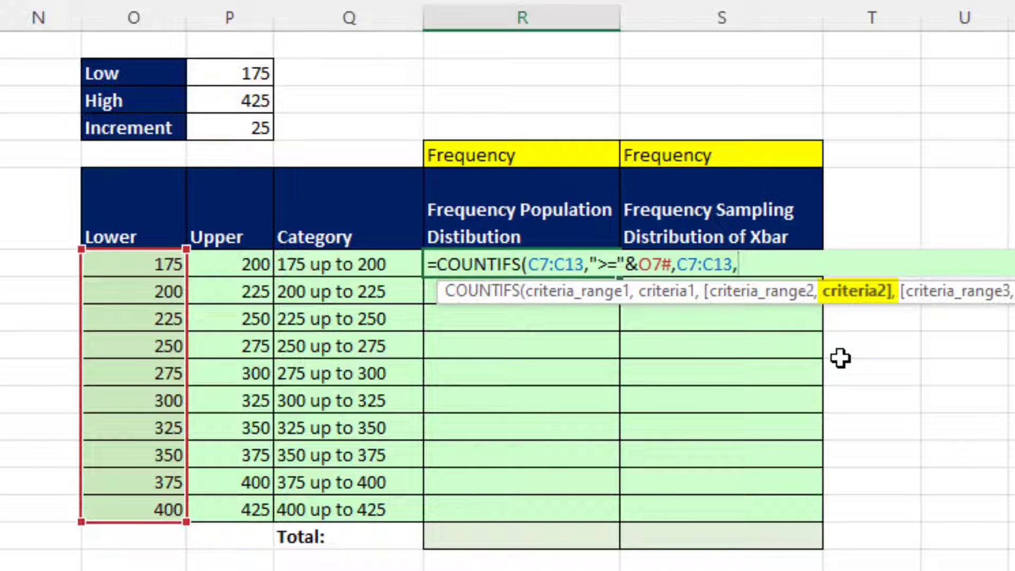
{"action": "type", "text": "\"<\""}
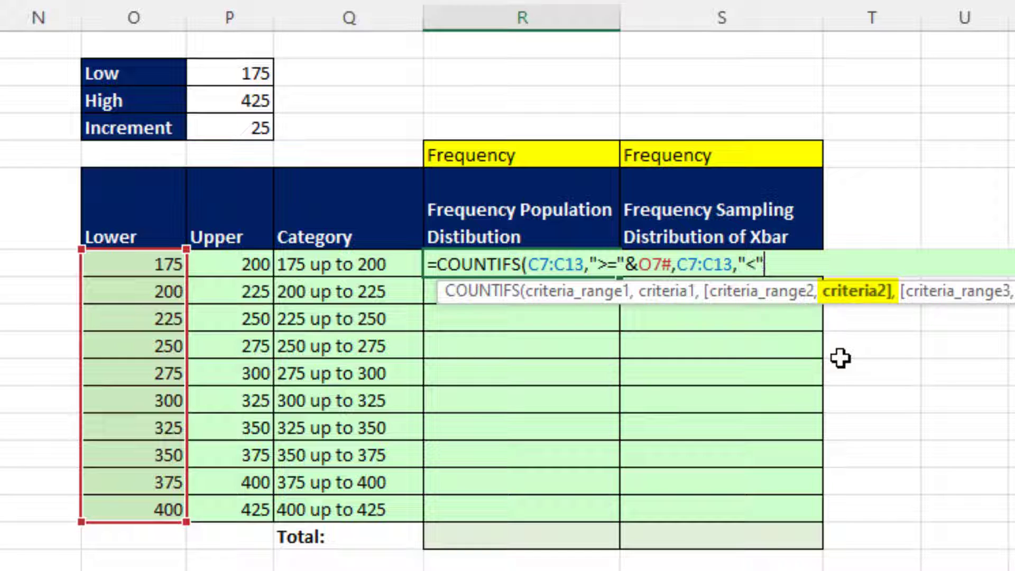
{"action": "type", "text": "&"}
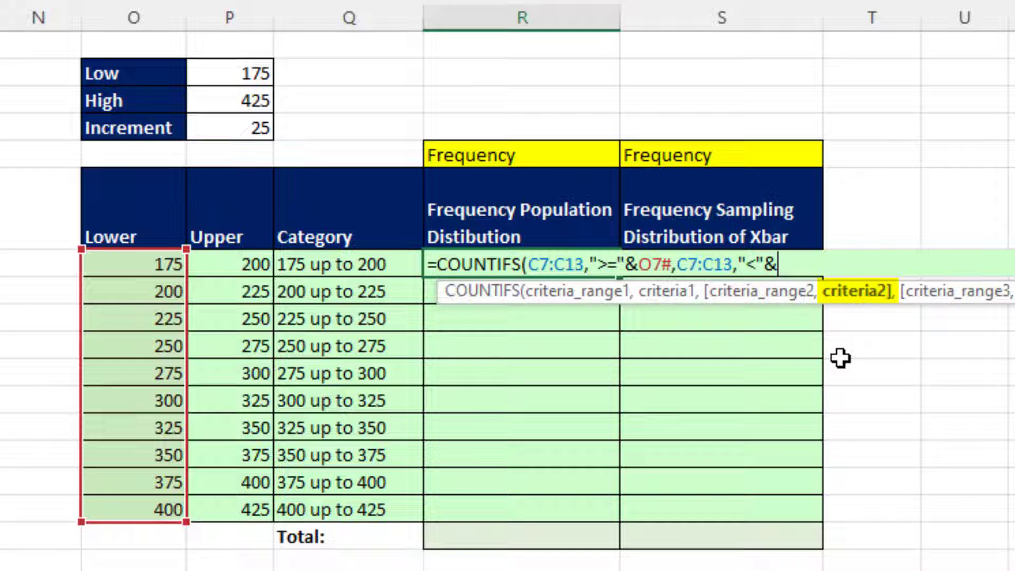
{"action": "left_click", "coordinate": [243, 264]}
{"action": "type", "text": "#"}
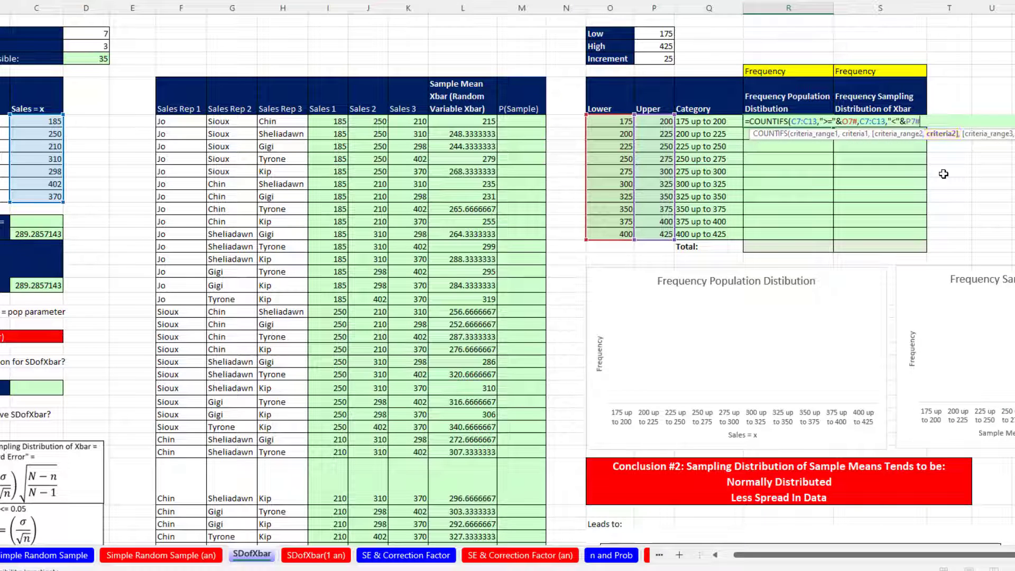
{"action": "type", "text": ")"}
{"action": "key", "text": "ctrl+Return"}
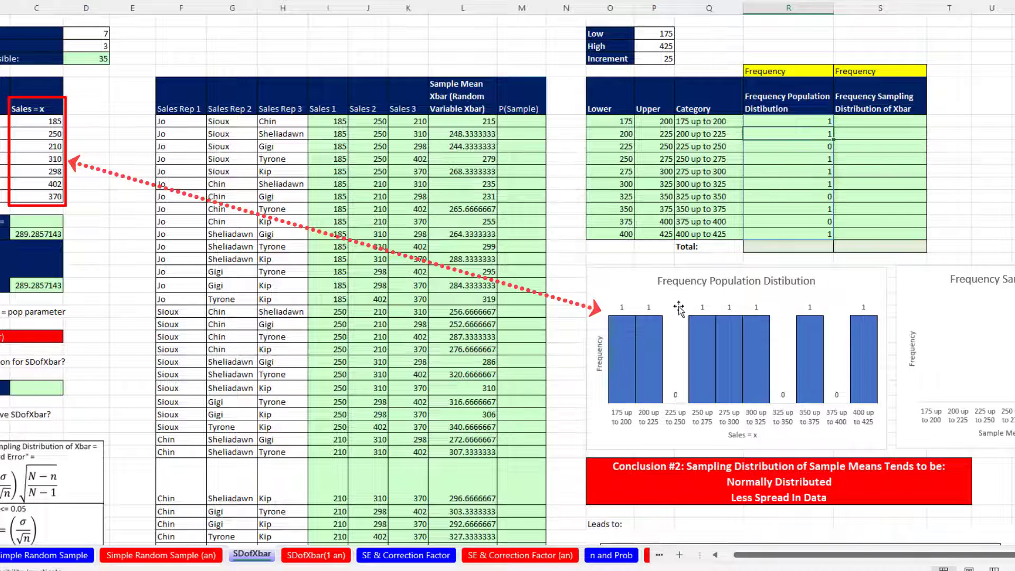
- Total the population frequencies in the Total row under column R with =SUM(R7#)
{"action": "left_click", "coordinate": [787, 246]}
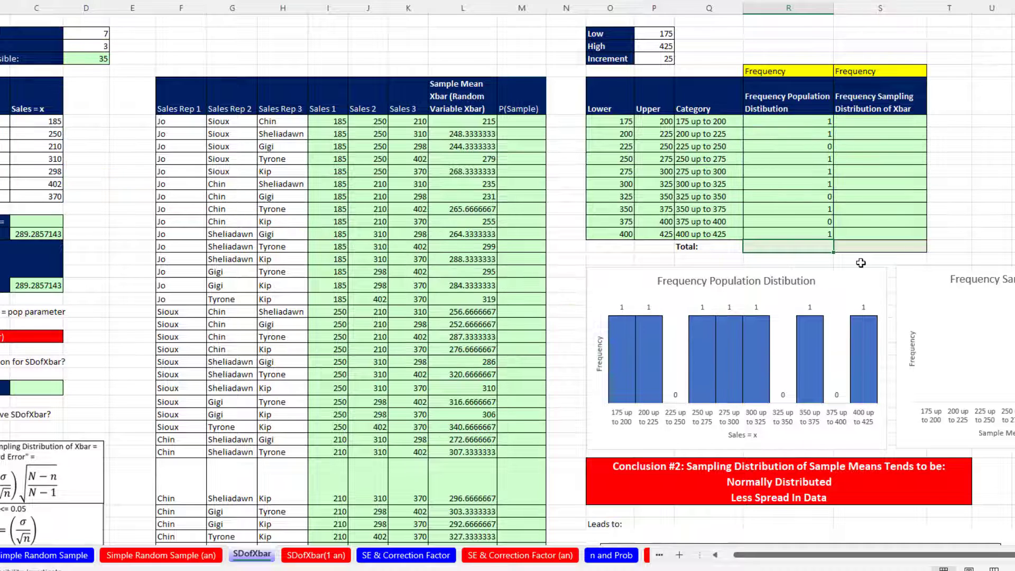
{"action": "key", "text": "alt+equal"}
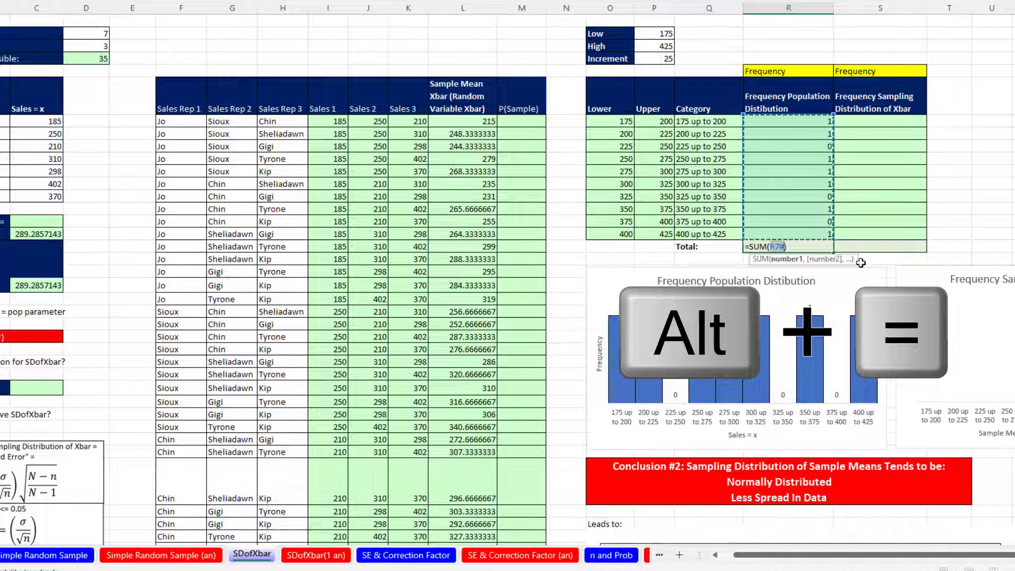
{"action": "key", "text": "Return"}
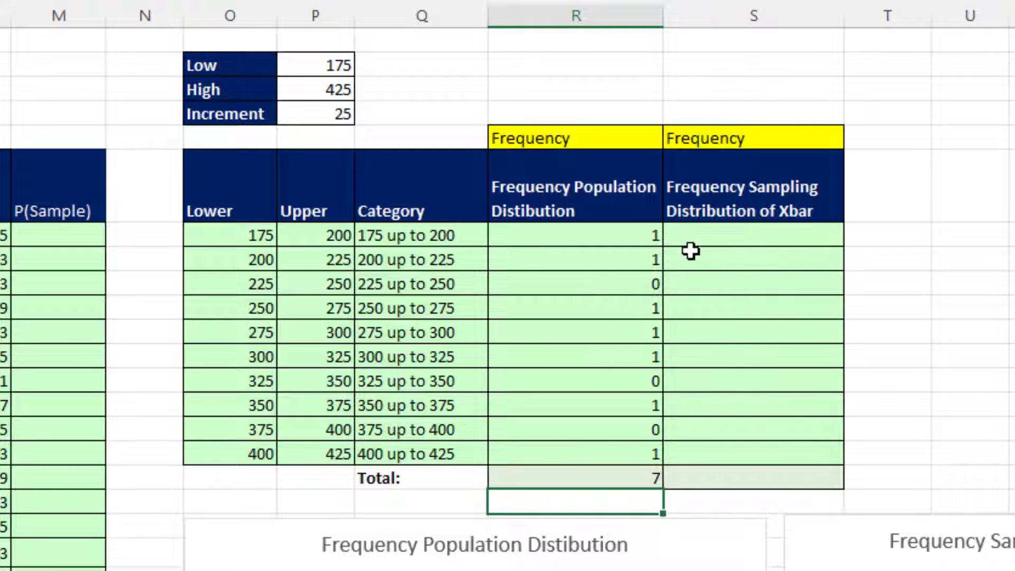
- Copy the COUNTIFS formula text from R7 and paste it into S7 under Frequency Sampling Distribution of Xbar
{"action": "double_click", "coordinate": [622, 240]}
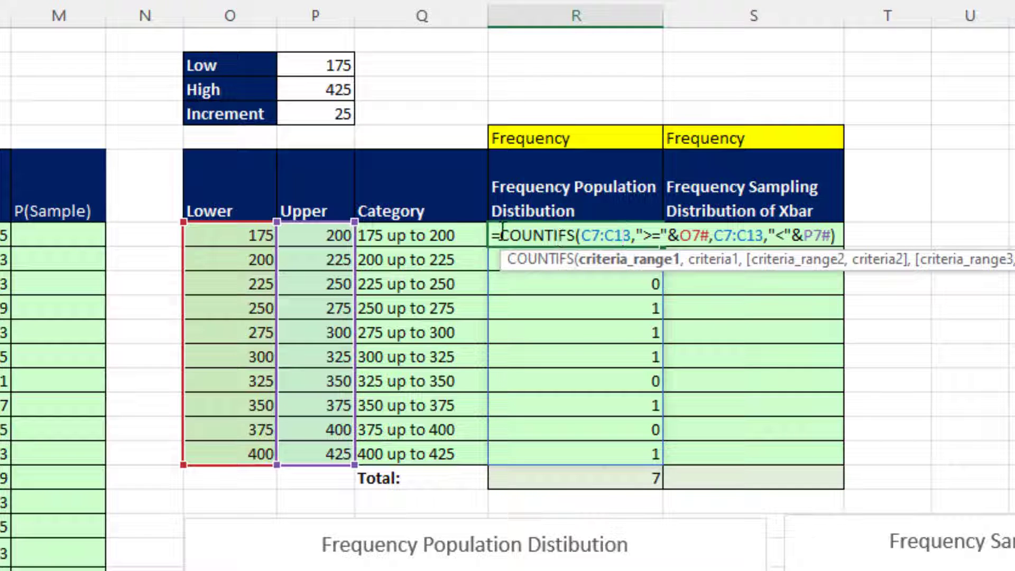
{"action": "left_click_drag", "start_coordinate": [495, 233], "coordinate": [908, 249]}
{"action": "key", "text": "ctrl+c"}
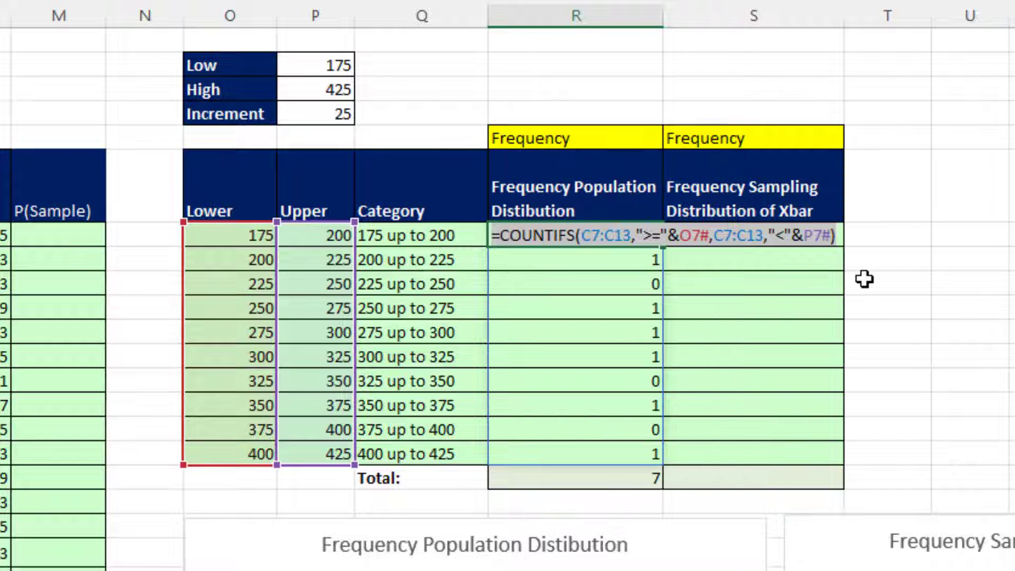
{"action": "key", "text": "Tab"}
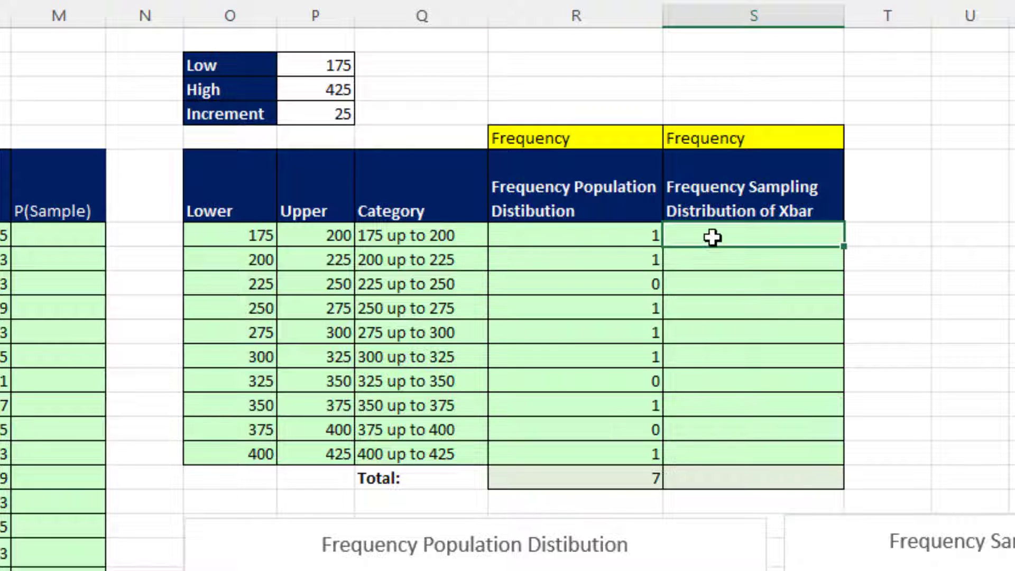
{"action": "key", "text": "F2"}
{"action": "key", "text": "ctrl+v"}
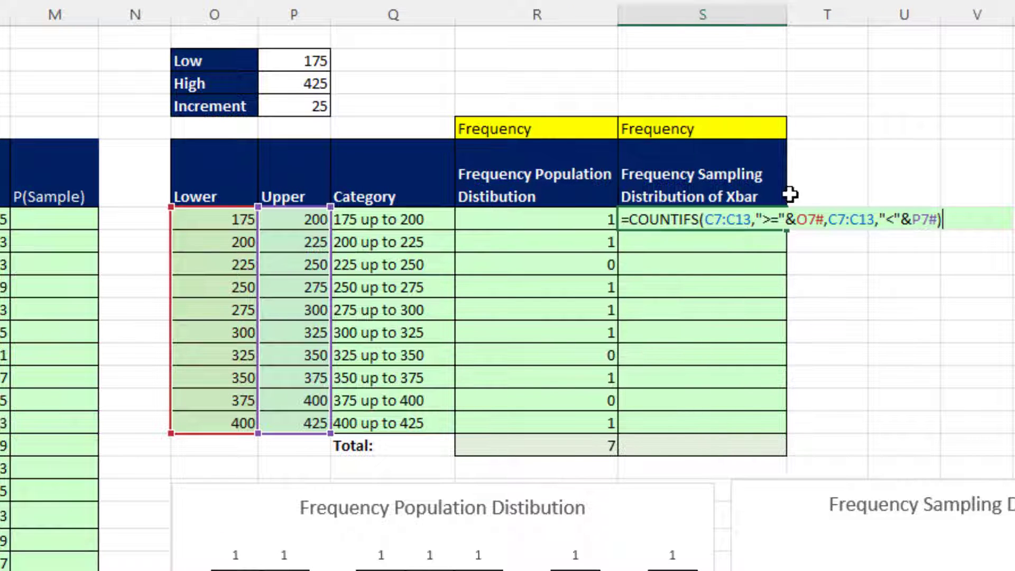
- Replace the first criteria range in the S7 COUNTIFS formula with the sample means L7:L41
{"action": "left_click", "coordinate": [744, 220]}
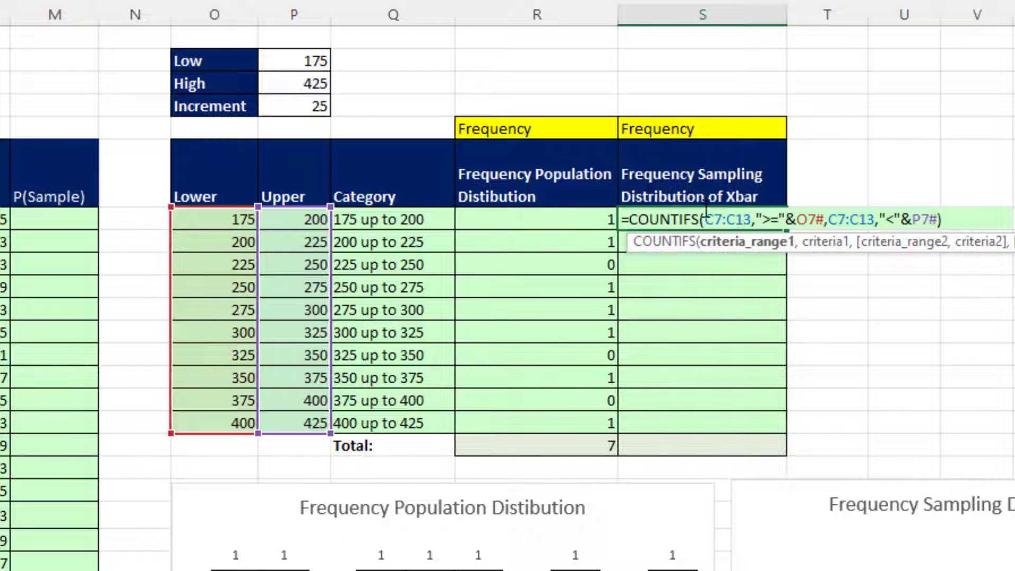
{"action": "left_click", "coordinate": [736, 243]}
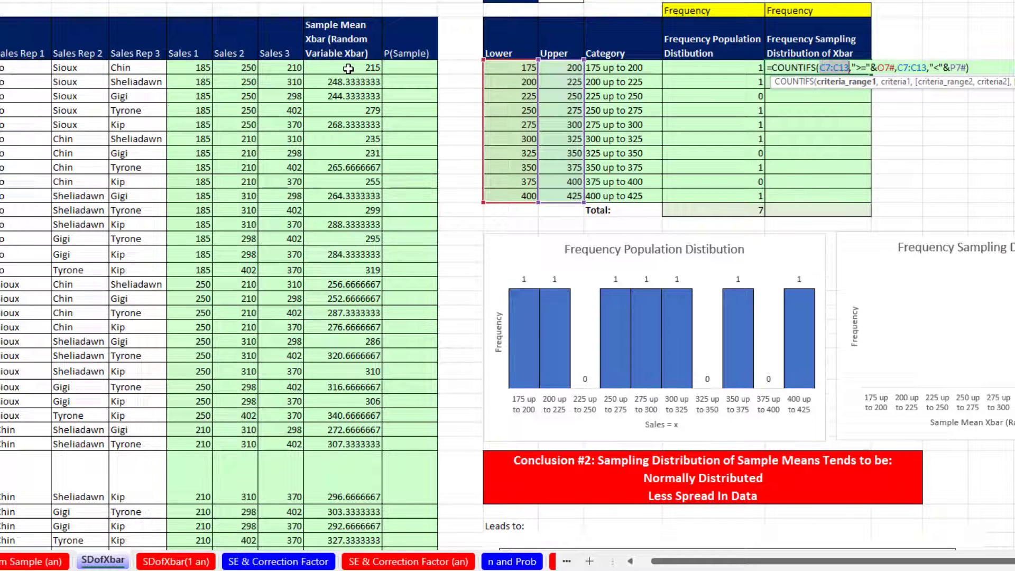
{"action": "left_click_drag", "start_coordinate": [348, 69], "coordinate": [395, 557]}
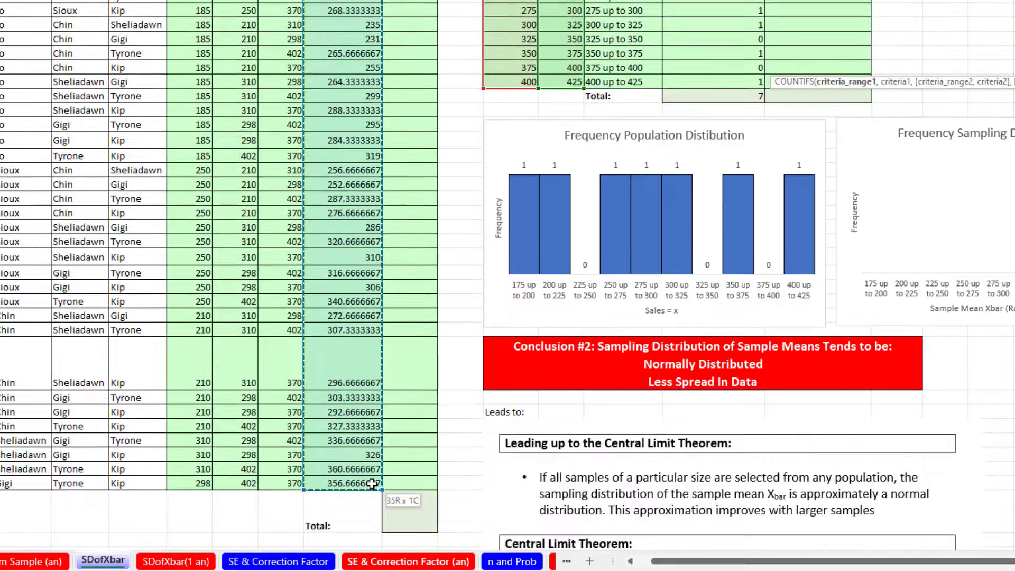
{"action": "scroll", "coordinate": [601, 200], "scroll_direction": "up", "scroll_amount": 3}
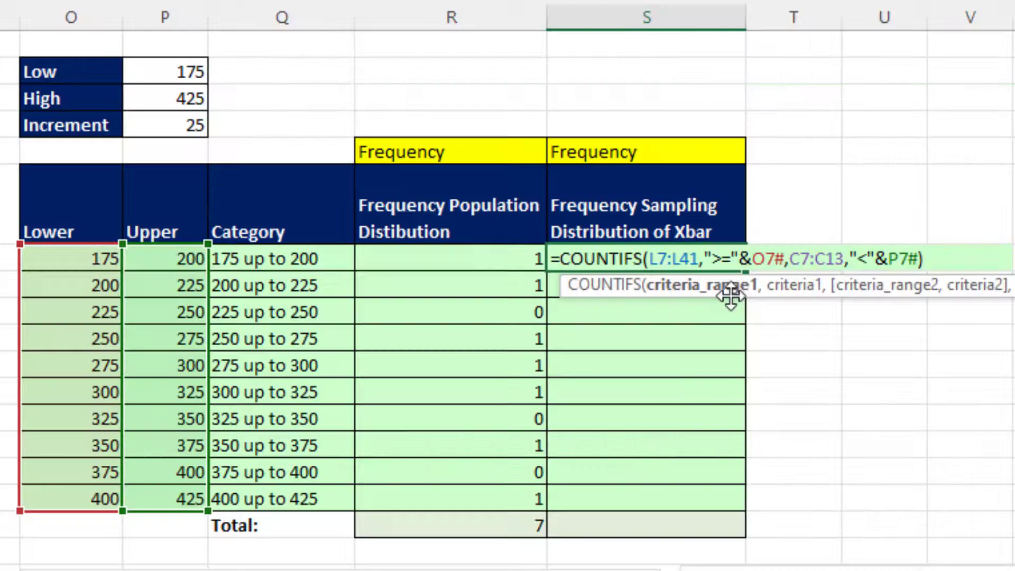
- Reuse L7:L41 as the second criteria range in the S7 COUNTIFS formula, and enter the formula
{"action": "left_click", "coordinate": [835, 84]}
{"action": "key", "text": "ctrl+c"}
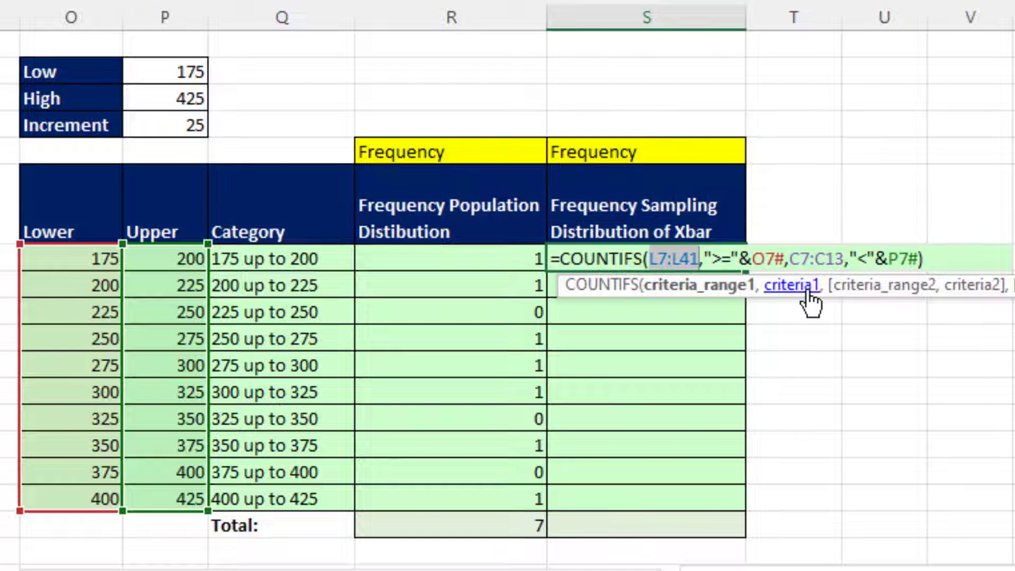
{"action": "left_click", "coordinate": [858, 296]}
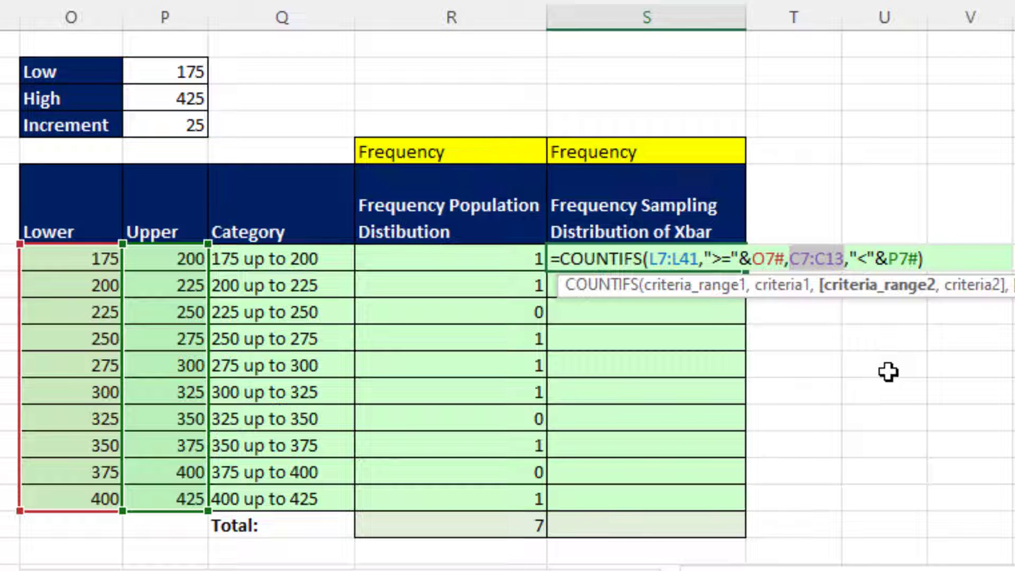
{"action": "key", "text": "ctrl+v"}
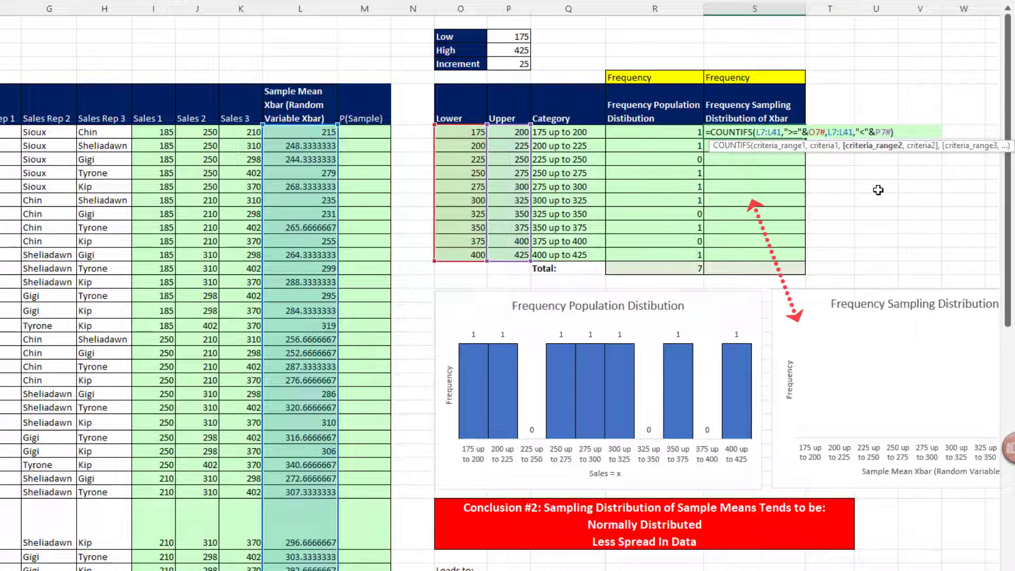
{"action": "key", "text": "Return"}
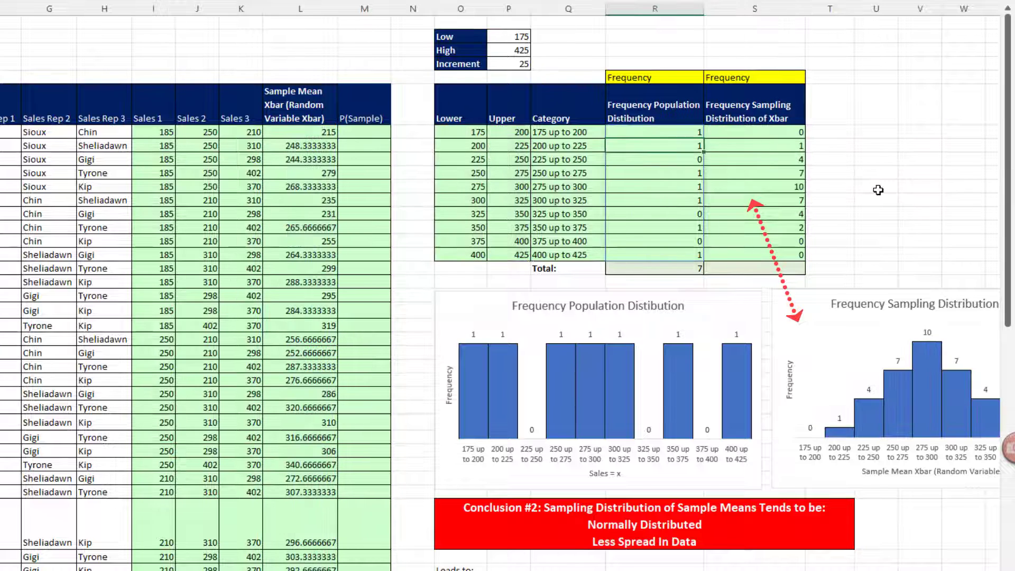
- Review the two frequency distribution charts, and look through the worksheets SDofXbar(2), SDofXbar(3) and SDofXbar(4)
{"action": "scroll", "coordinate": [177, 129], "scroll_direction": "right", "scroll_amount": 3}
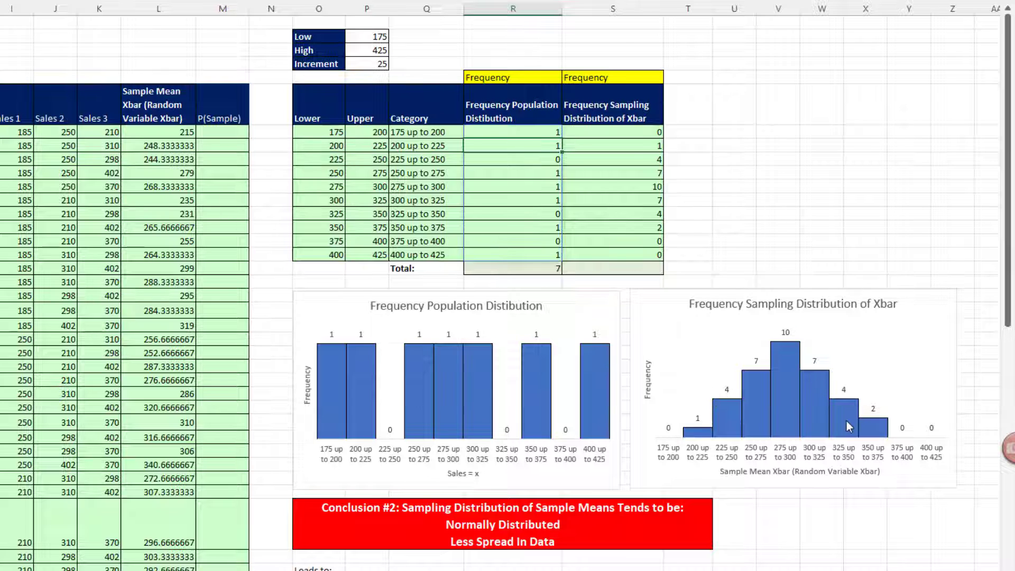
{"action": "mouse_move", "coordinate": [846, 421]}
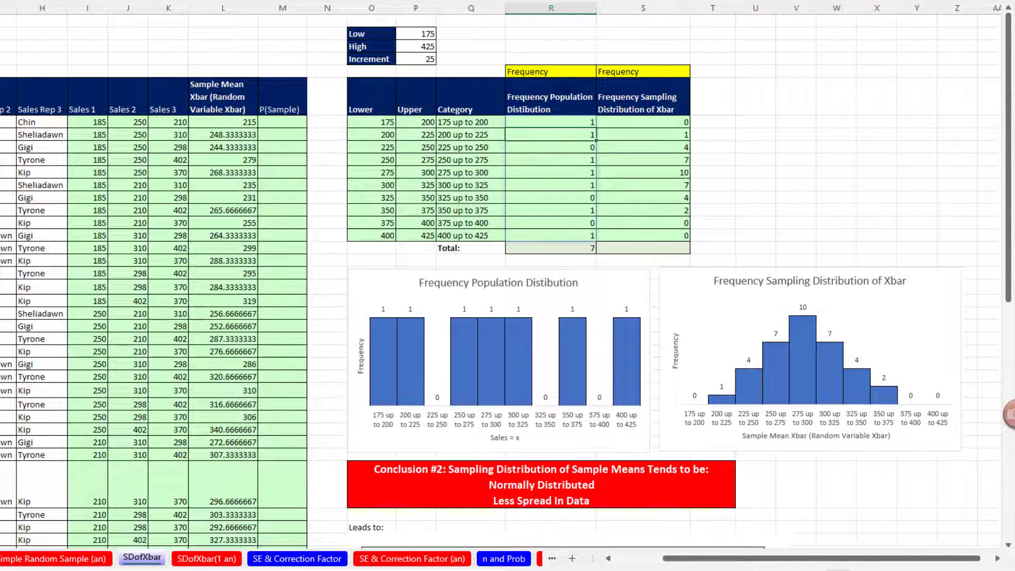
{"action": "scroll", "coordinate": [265, 559], "scroll_direction": "down", "scroll_amount": 6}
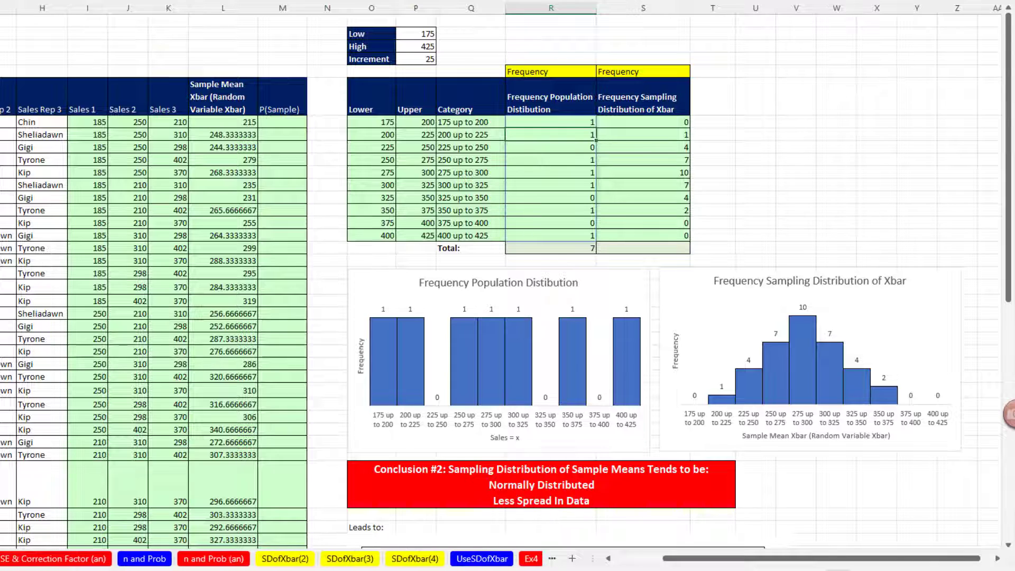
{"action": "scroll", "coordinate": [180, 560], "scroll_direction": "down", "scroll_amount": 1}
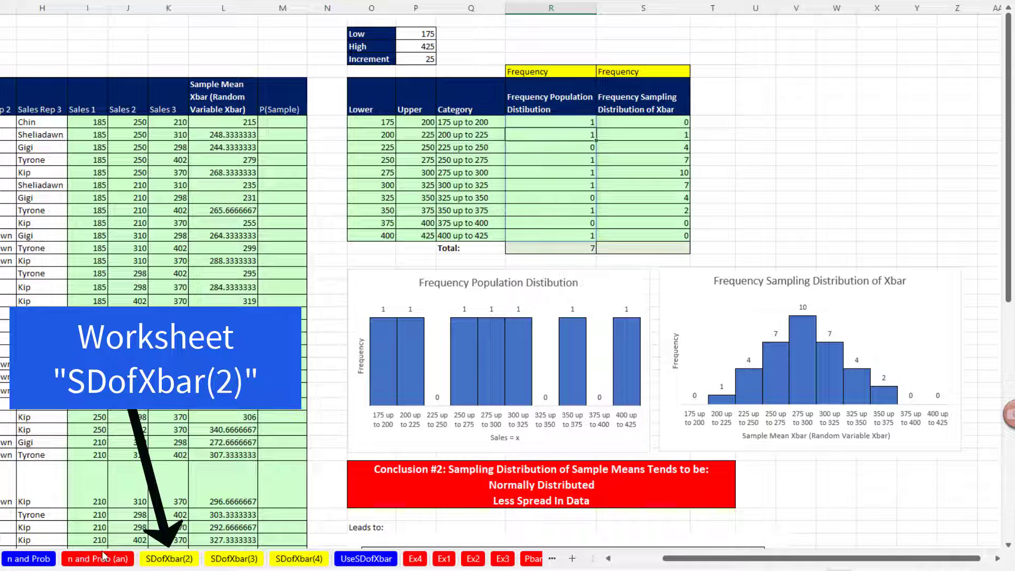
{"action": "left_click", "coordinate": [176, 562]}
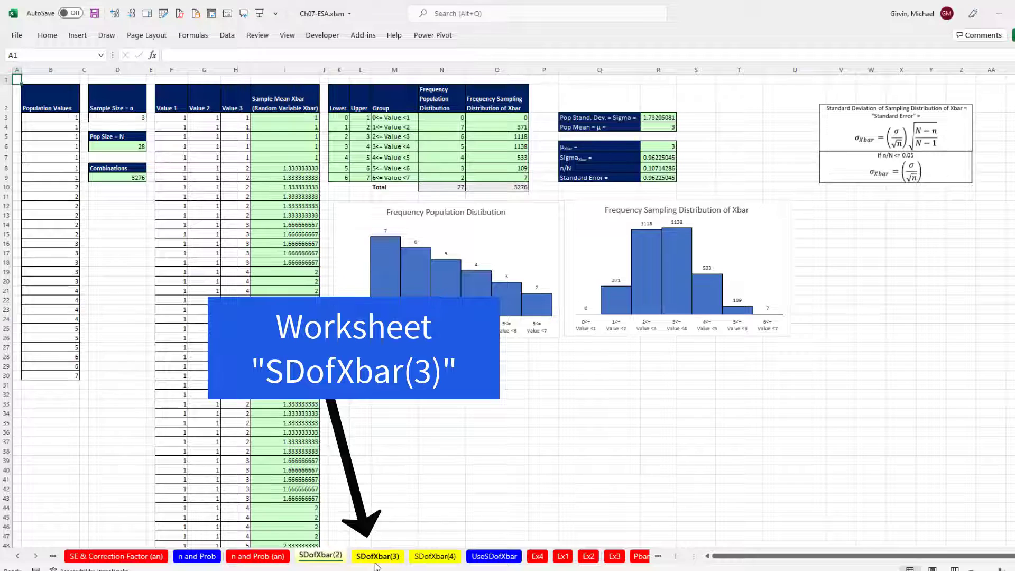
{"action": "left_click", "coordinate": [376, 556]}
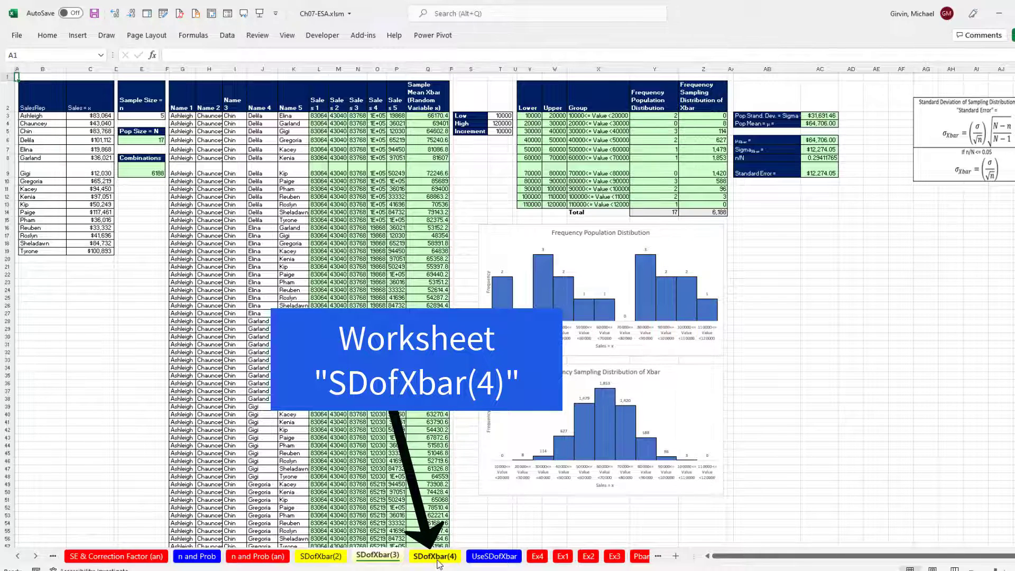
{"action": "left_click", "coordinate": [438, 562]}
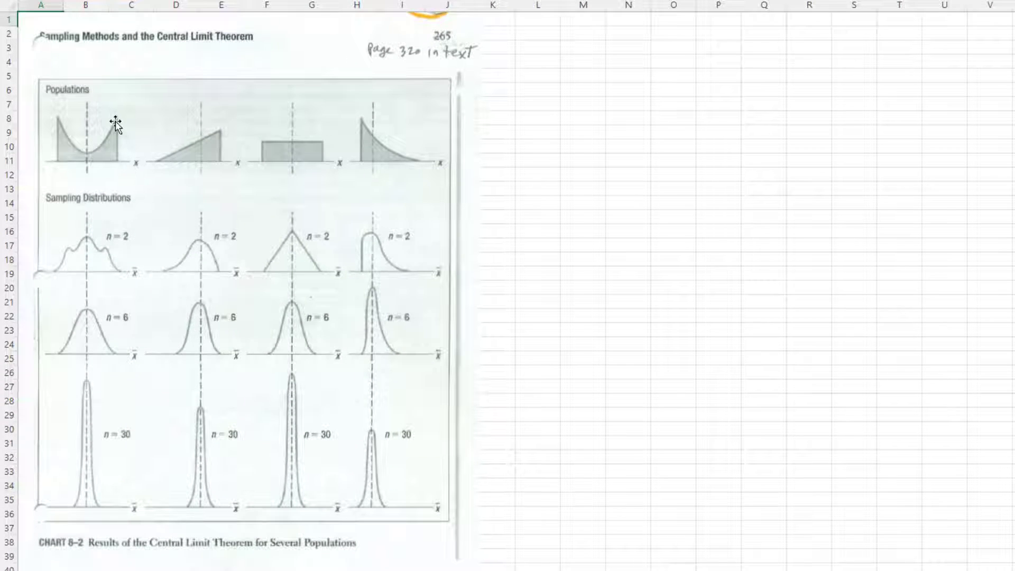
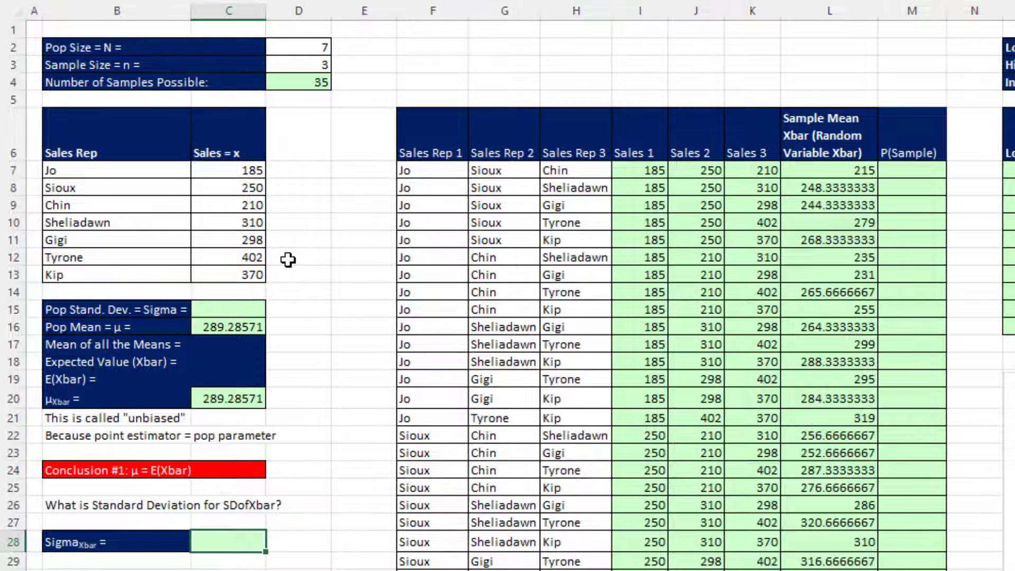
- Calculate the population standard deviation in C15 with STDEV.P over the sales values C7:C13
{"action": "left_click", "coordinate": [256, 310]}
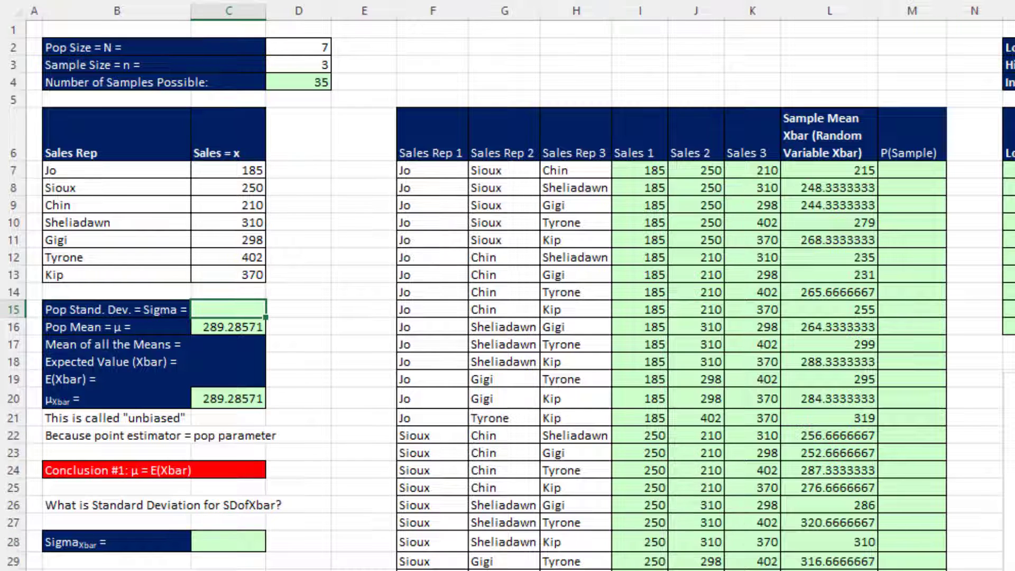
{"action": "type", "text": "=st"}
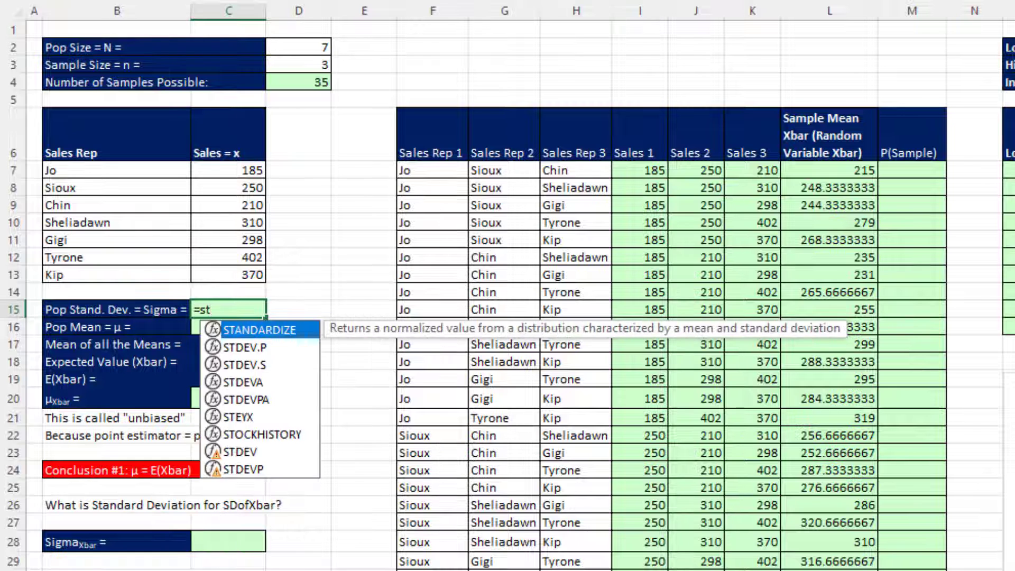
{"action": "key", "text": "Down"}
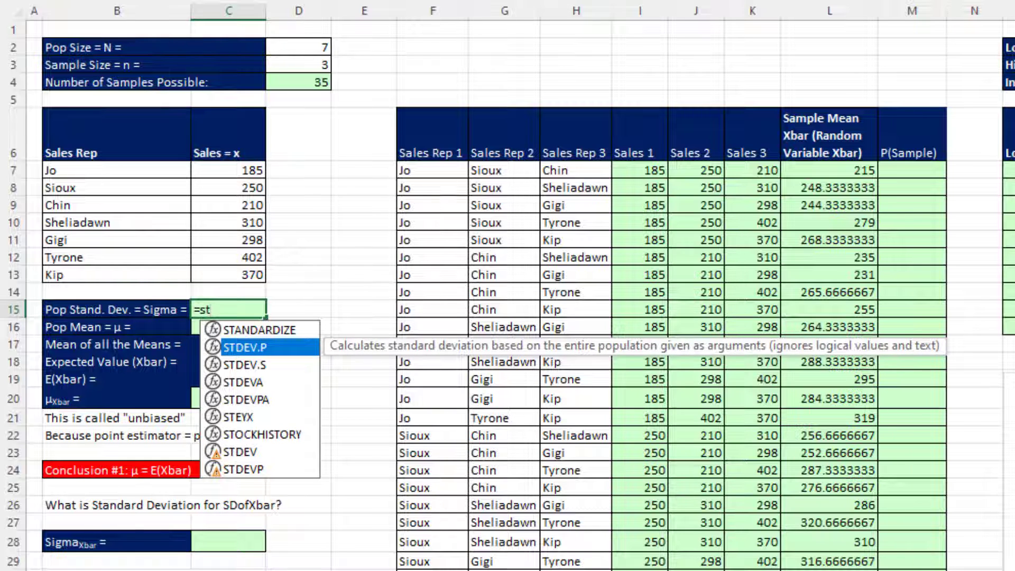
{"action": "key", "text": "Tab"}
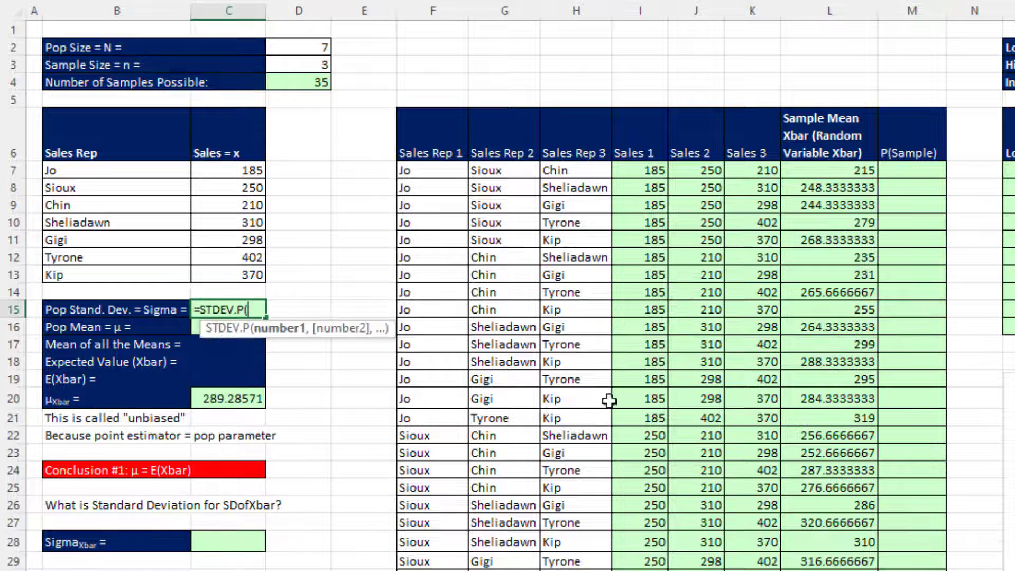
{"action": "left_click_drag", "start_coordinate": [233, 170], "coordinate": [233, 275]}
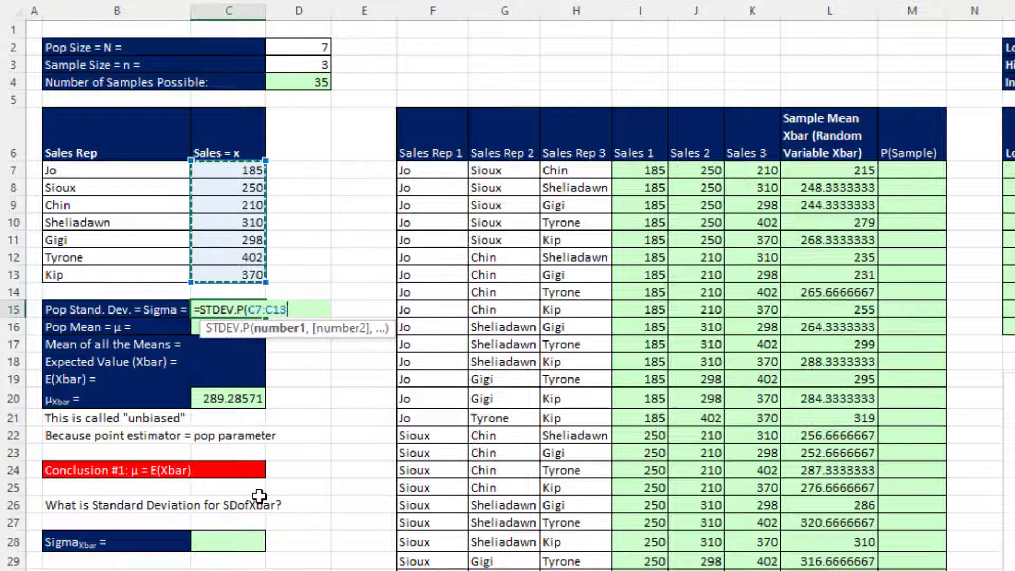
{"action": "key", "text": "Return"}
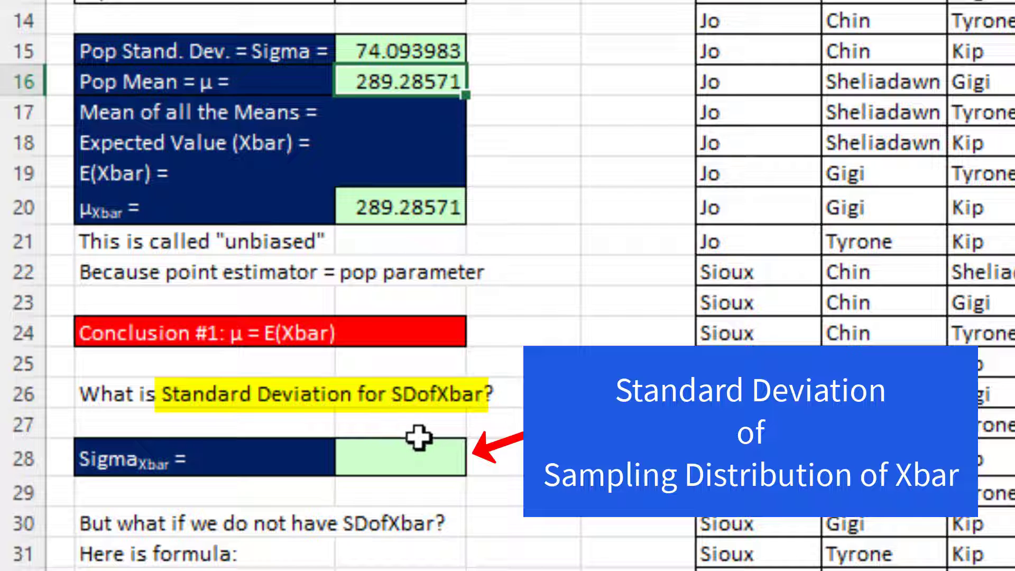
- Calculate the standard deviation of the sampling distribution of Xbar in C28 with =STDEV.P(L7:L41)
{"action": "left_click", "coordinate": [430, 463]}
{"action": "type", "text": "=s"}
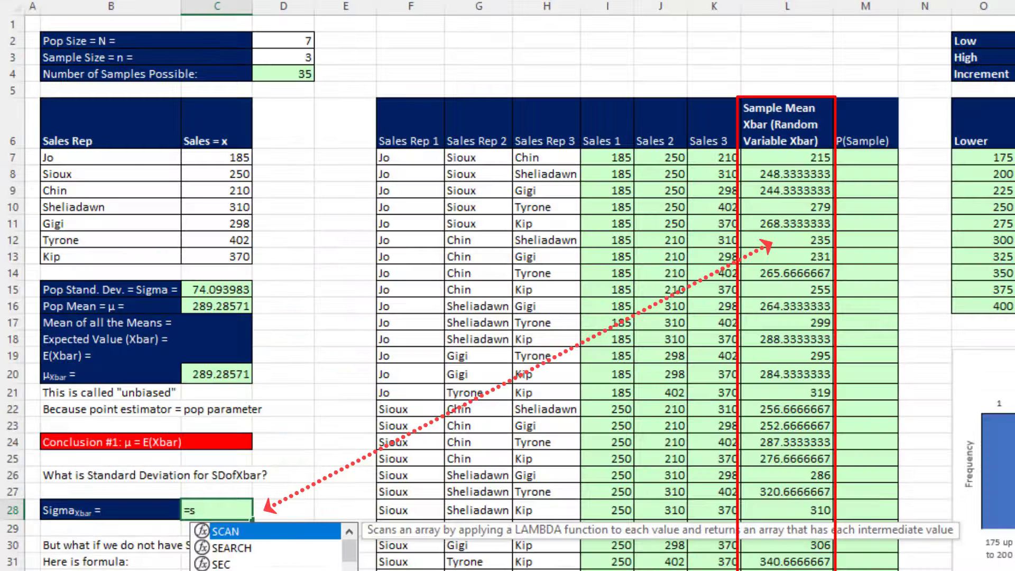
{"action": "type", "text": "t"}
{"action": "key", "text": "Down"}
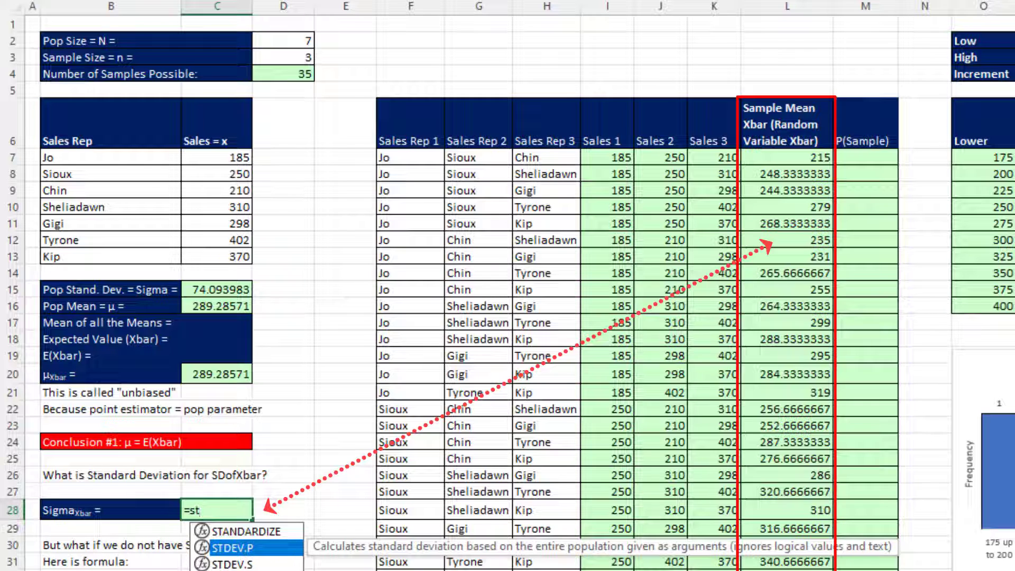
{"action": "key", "text": "Tab"}
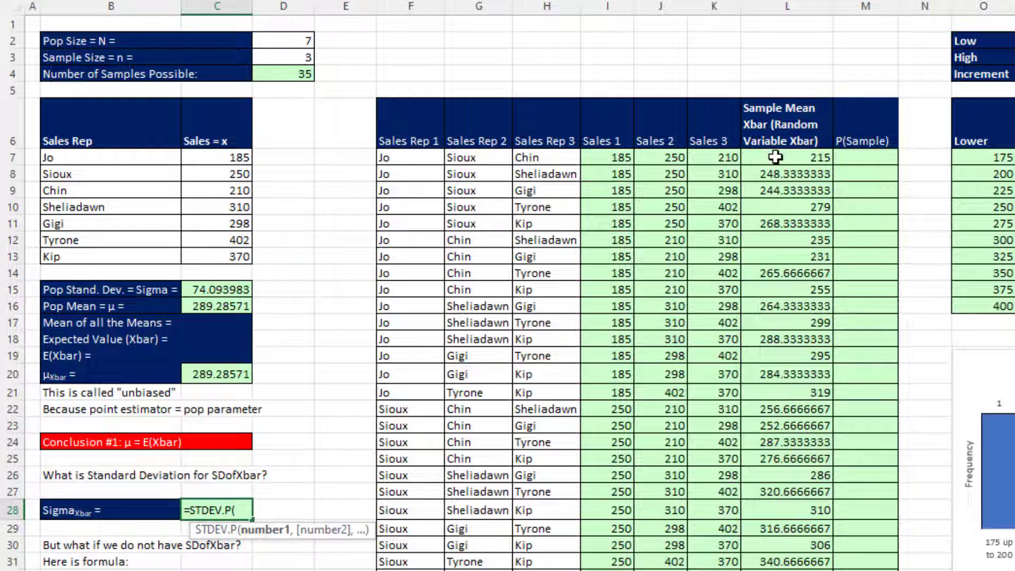
{"action": "left_click_drag", "start_coordinate": [778, 158], "coordinate": [782, 570]}
{"action": "type", "text": ")"}
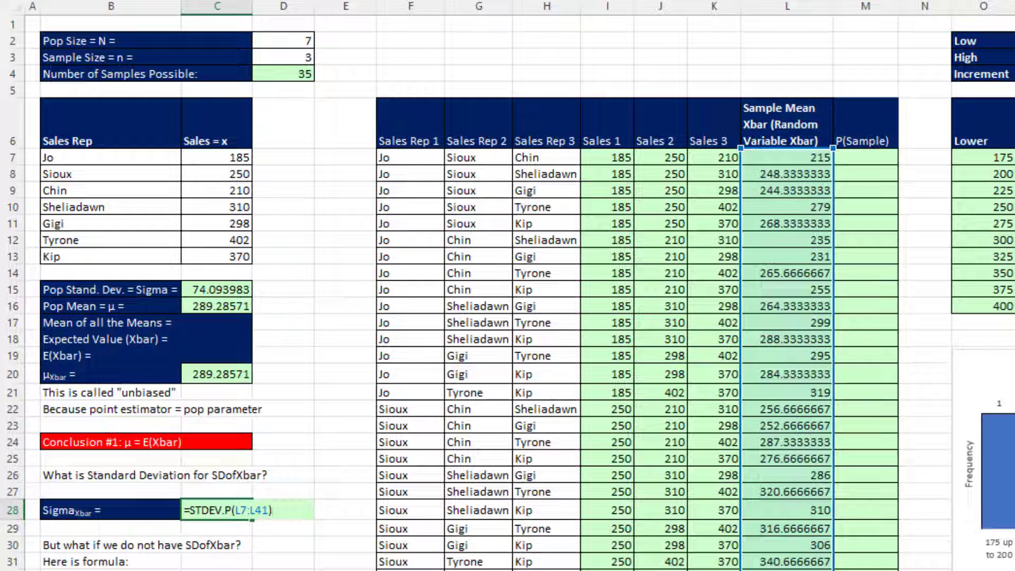
{"action": "key", "text": "Return"}
{"action": "mouse_move", "coordinate": [271, 502]}
{"action": "left_mouse_down"}
{"action": "mouse_move", "coordinate": [303, 524]}
{"action": "mouse_move", "coordinate": [319, 463]}
{"action": "left_mouse_up"}
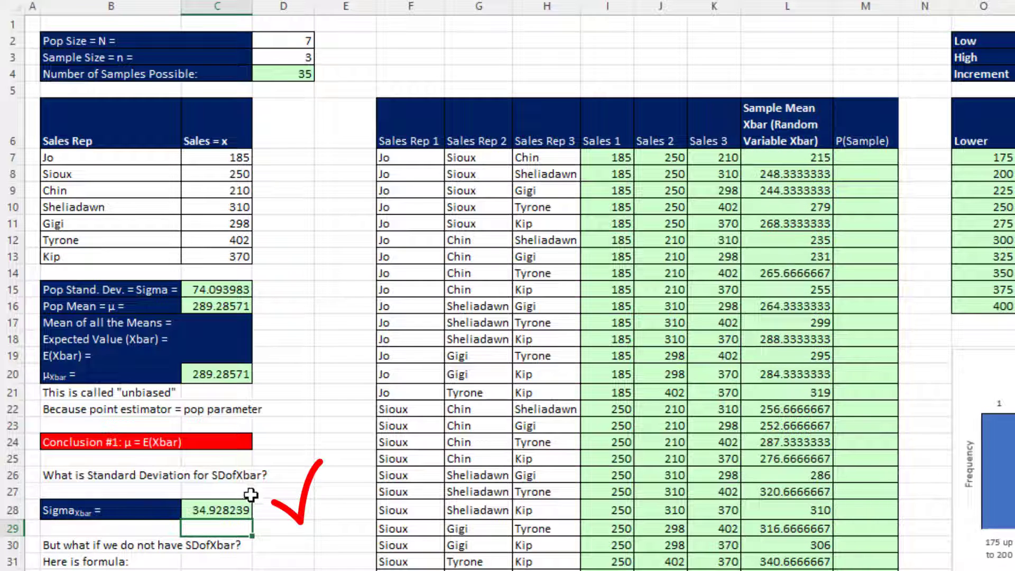
{"action": "key", "text": "Escape"}
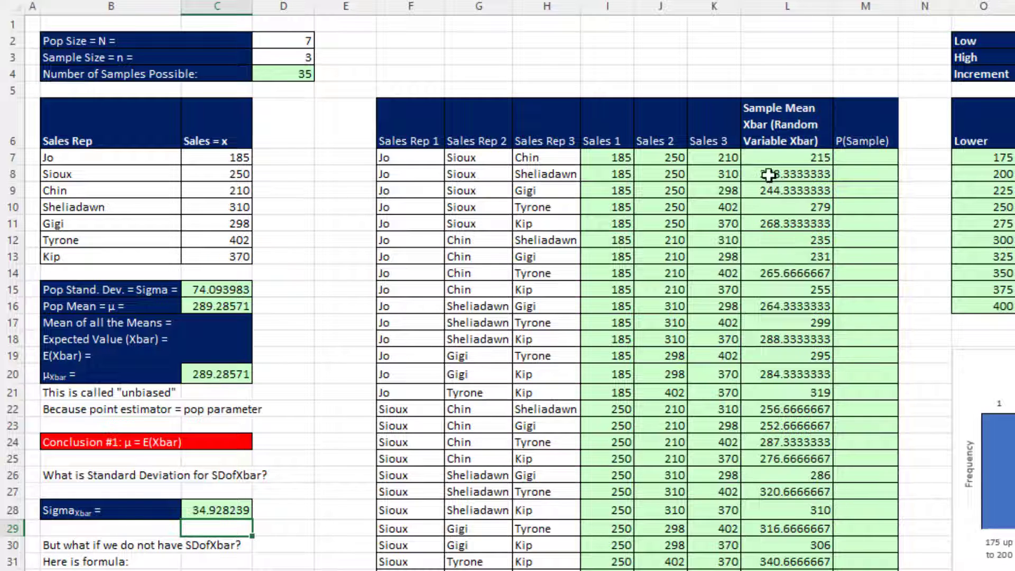
- Compare the mean of all the means with the population mean, and examine the standard error formulas below Sigma Xbar
{"action": "left_click", "coordinate": [238, 376]}
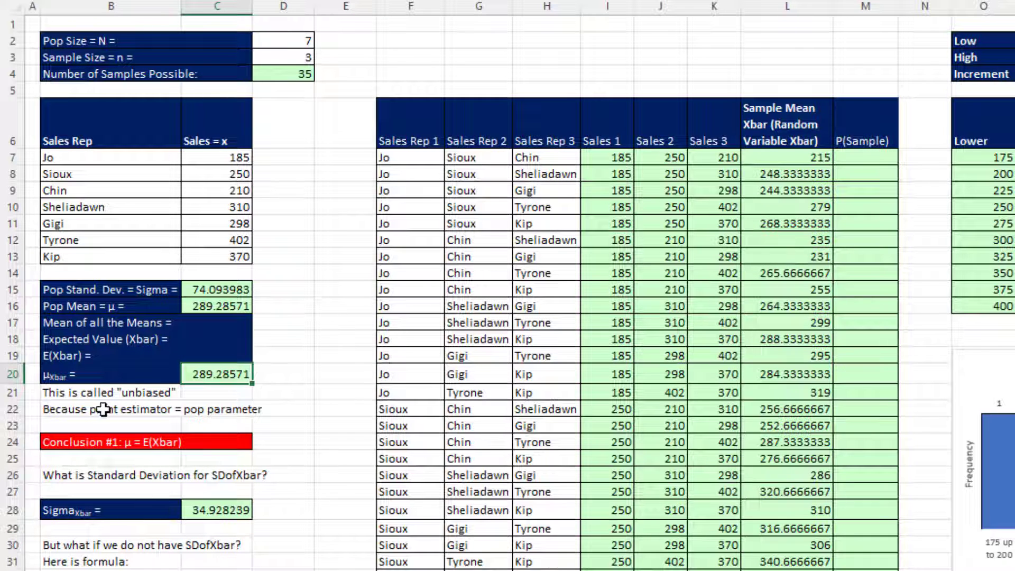
{"action": "left_click", "coordinate": [228, 304]}
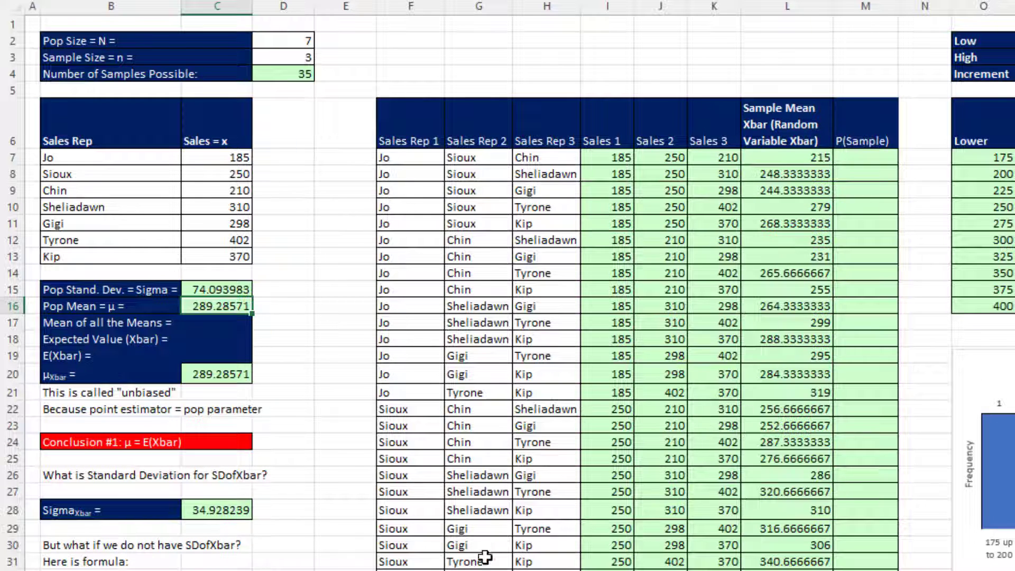
{"action": "scroll", "coordinate": [485, 557], "scroll_direction": "down", "scroll_amount": 3}
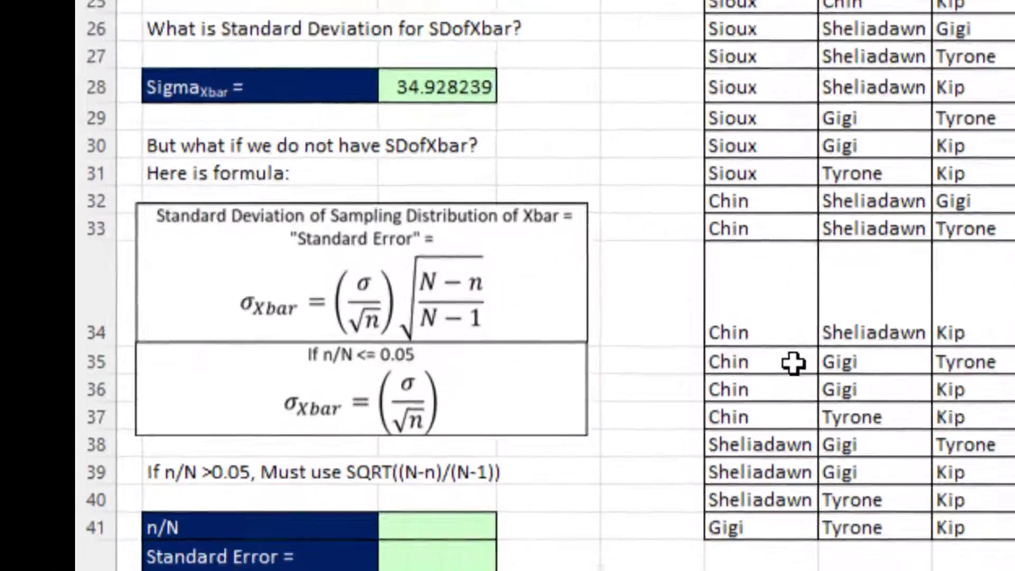
- Begin the Standard Error formula in C42 by dividing the population standard deviation by the square root of the sample size: =C15/SQRT(D3)
{"action": "scroll", "coordinate": [793, 363], "scroll_direction": "down", "scroll_amount": 1}
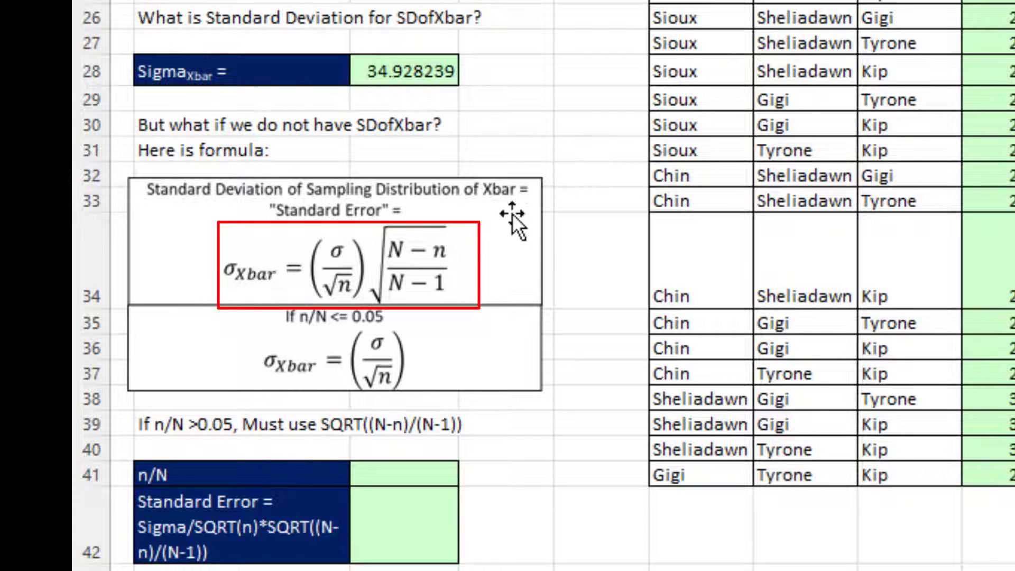
{"action": "left_click", "coordinate": [397, 531]}
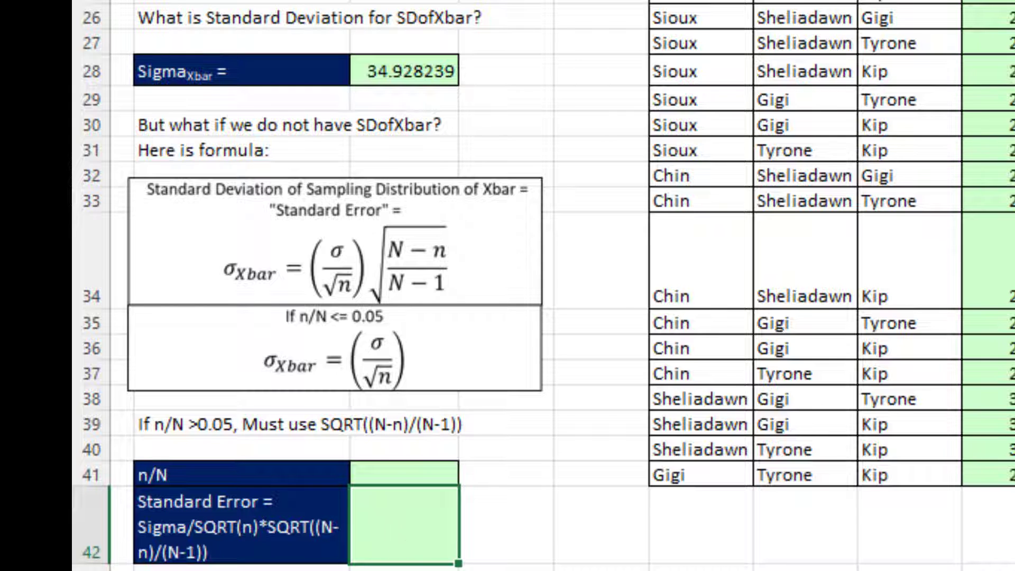
{"action": "type", "text": "="}
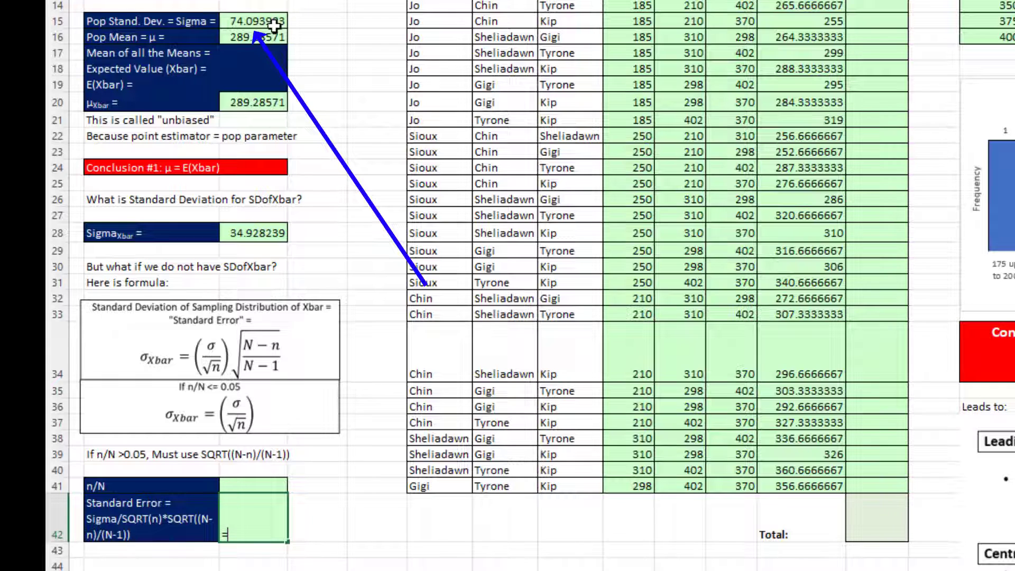
{"action": "left_click", "coordinate": [418, 0]}
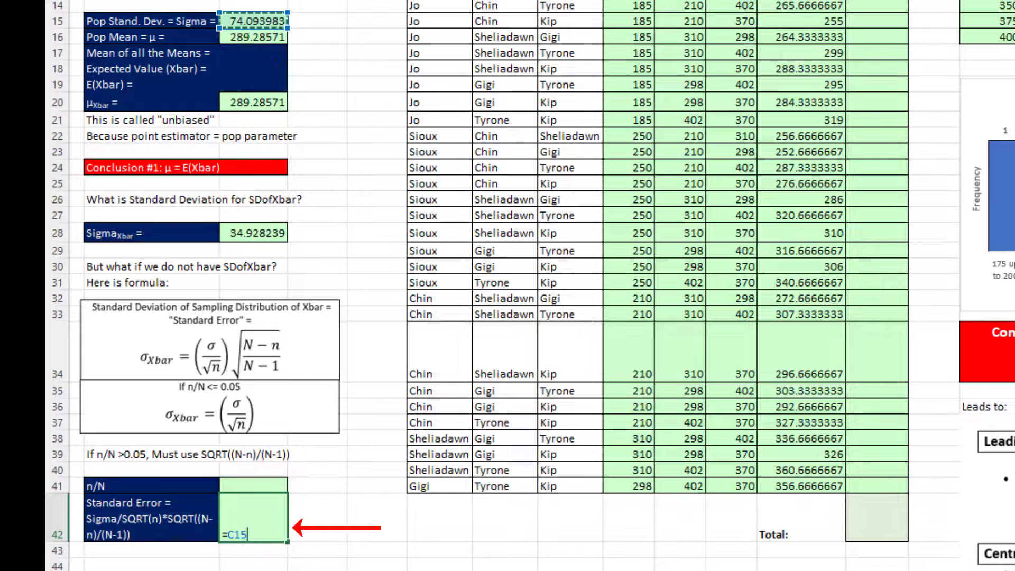
{"action": "type", "text": "/SQRT("}
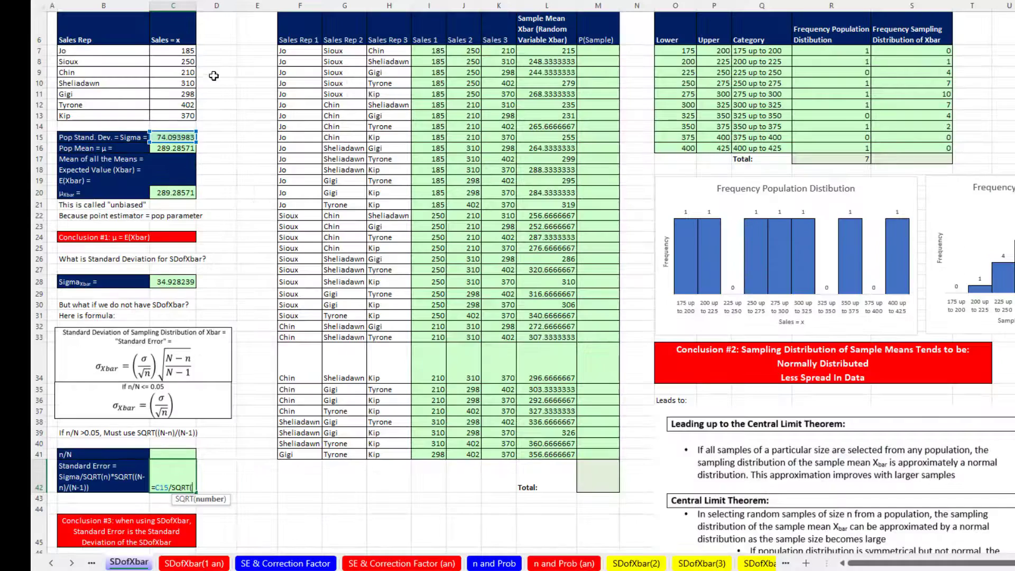
{"action": "scroll", "coordinate": [191, 53], "scroll_direction": "up", "scroll_amount": 1}
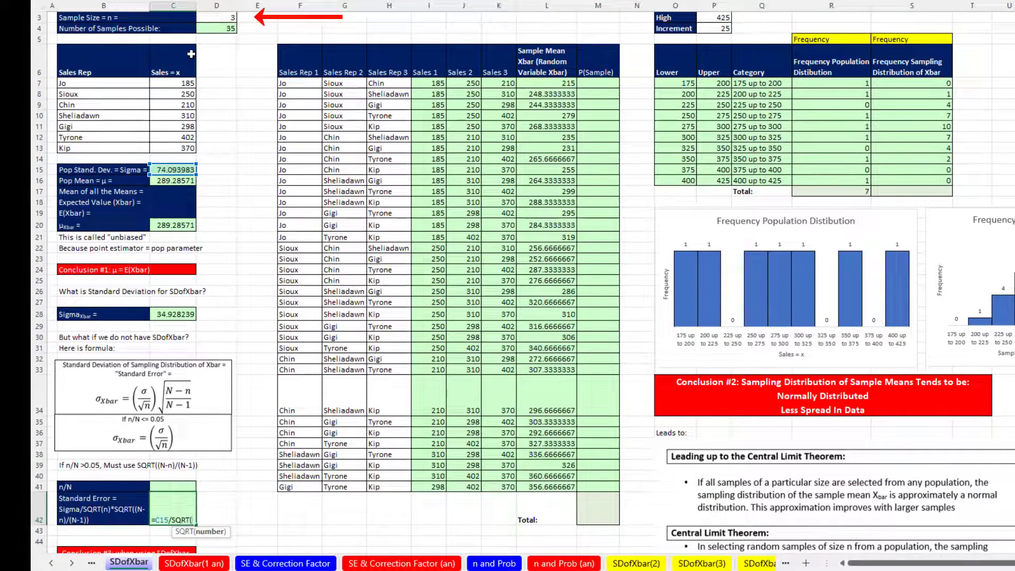
{"action": "left_click", "coordinate": [214, 17]}
{"action": "type", "text": ")"}
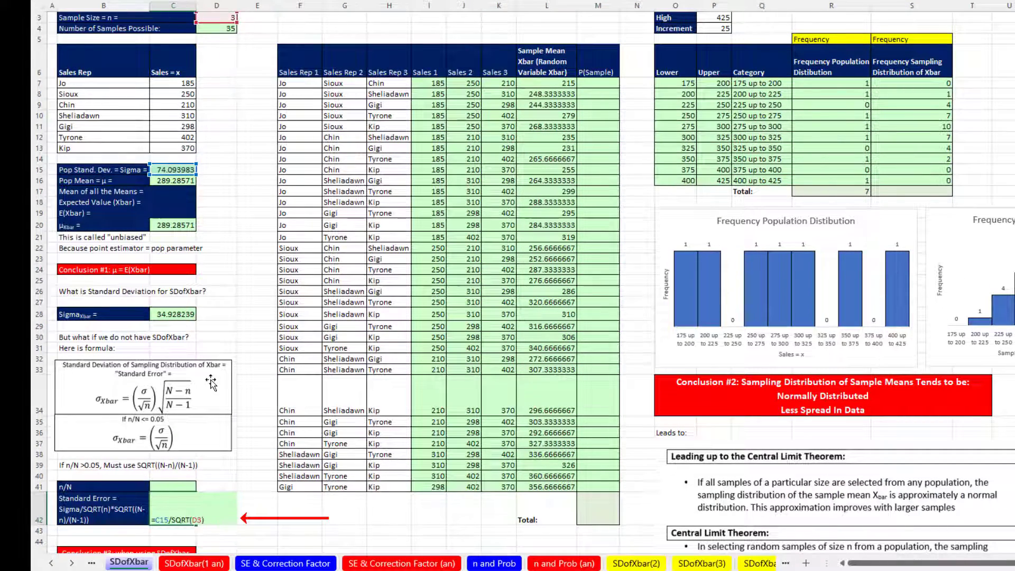
- Complete the C42 formula by multiplying by the finite population correction, *SQRT((D2-D3)/(D2-1))
{"action": "type", "text": "*sqrt("}
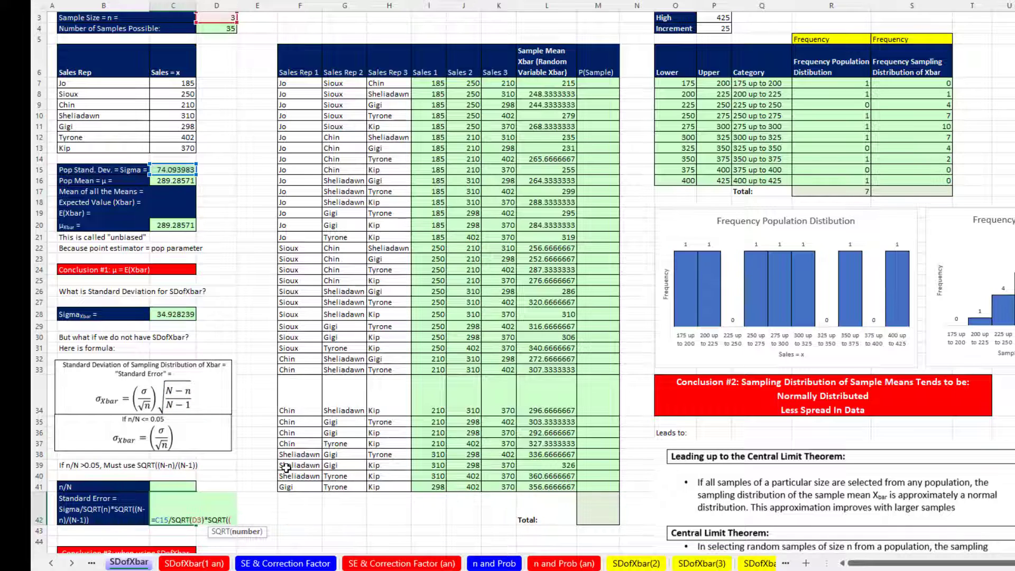
{"action": "scroll", "coordinate": [305, 349], "scroll_direction": "up", "scroll_amount": 1}
{"action": "left_click", "coordinate": [217, 28]}
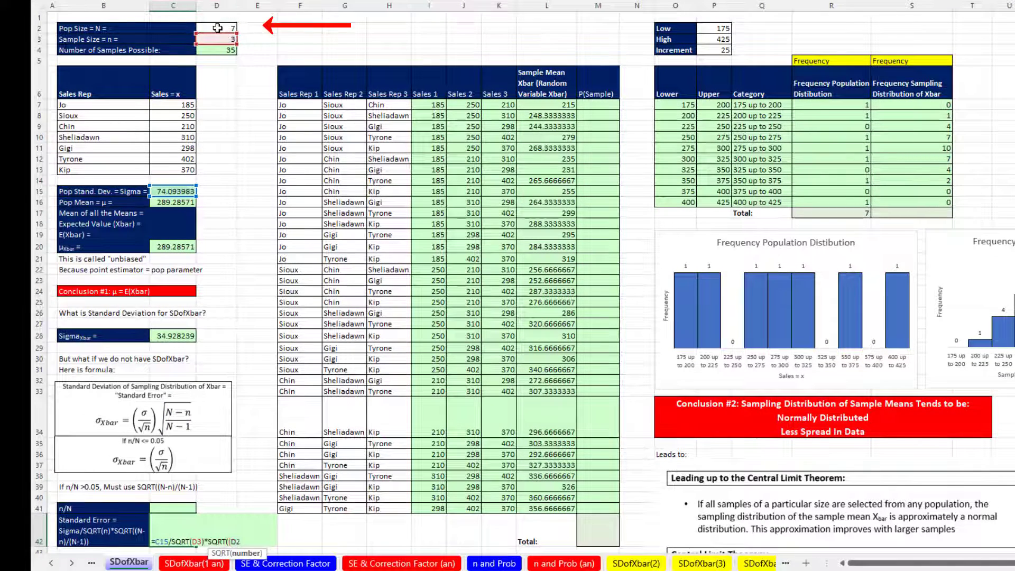
{"action": "type", "text": "-"}
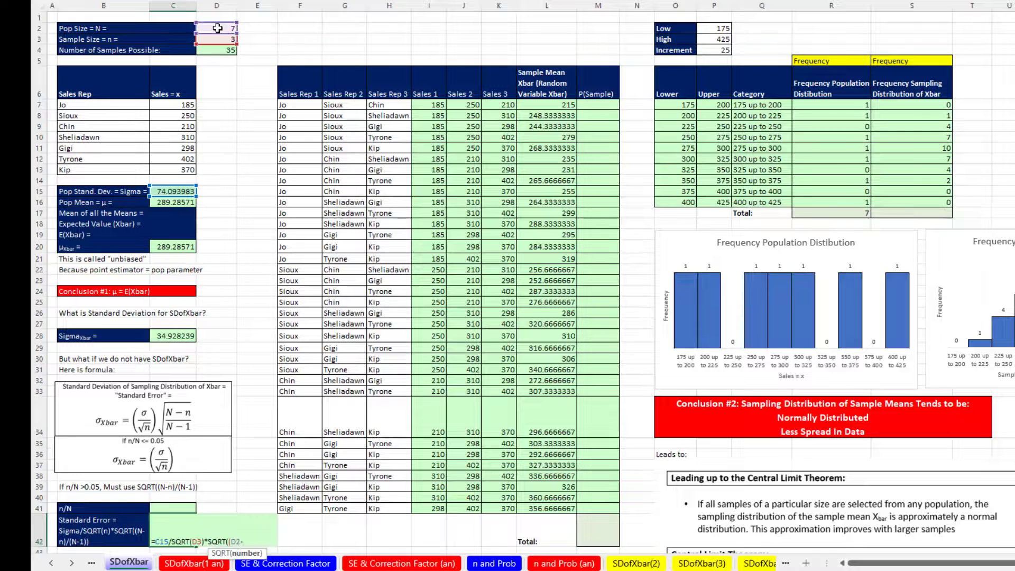
{"action": "left_click", "coordinate": [217, 39]}
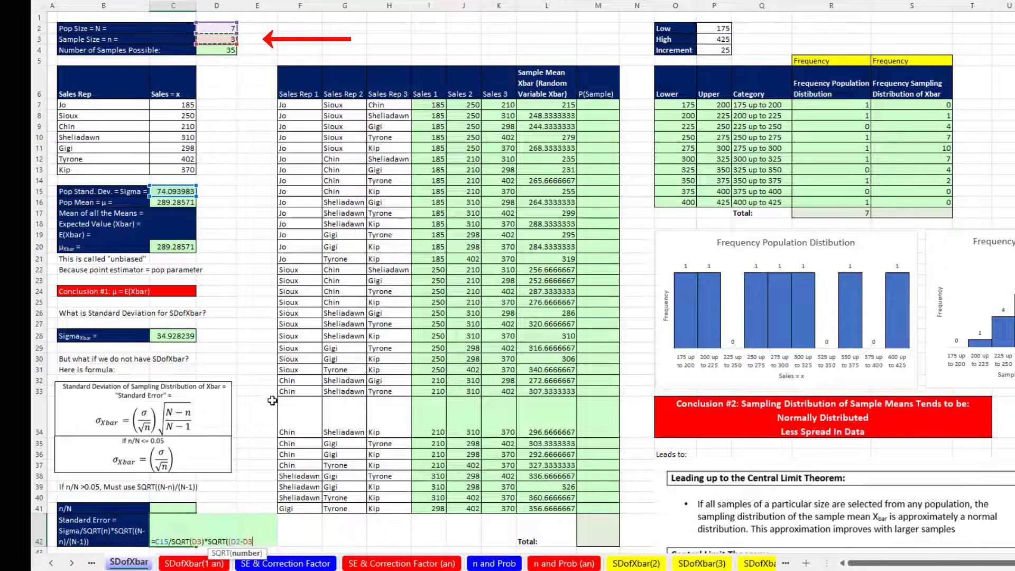
{"action": "type", "text": ")/("}
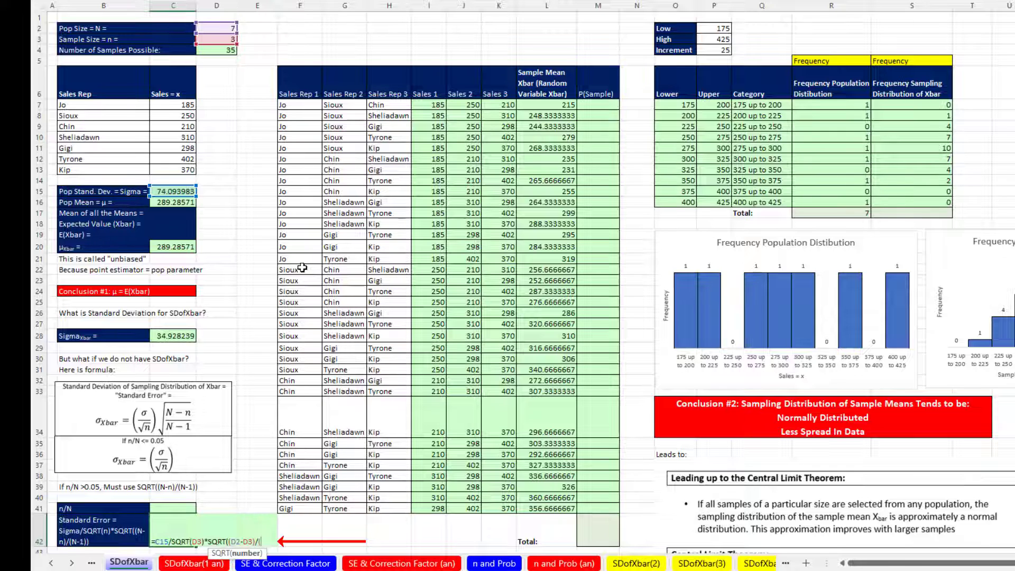
{"action": "left_click", "coordinate": [227, 26]}
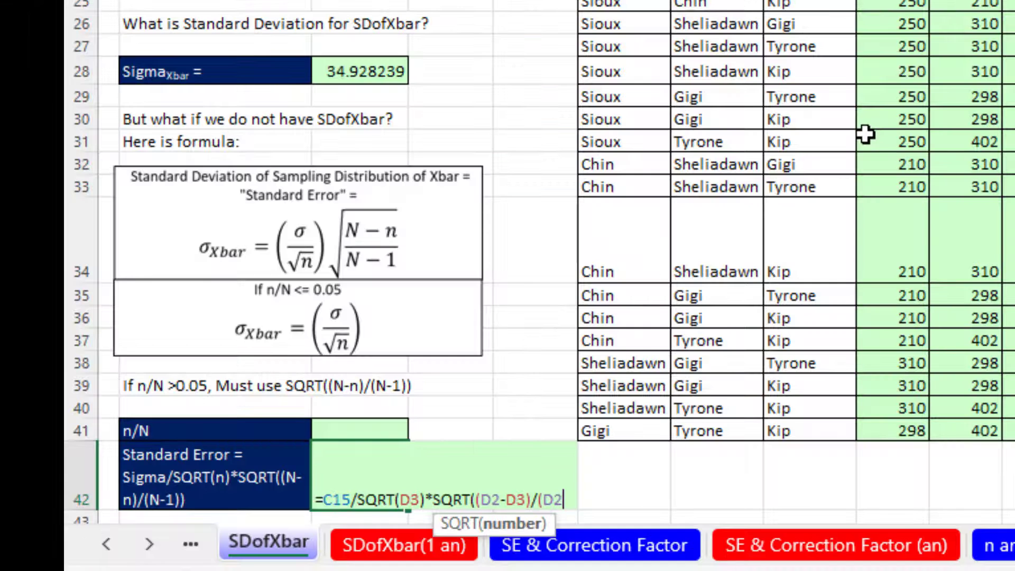
{"action": "type", "text": "-1"}
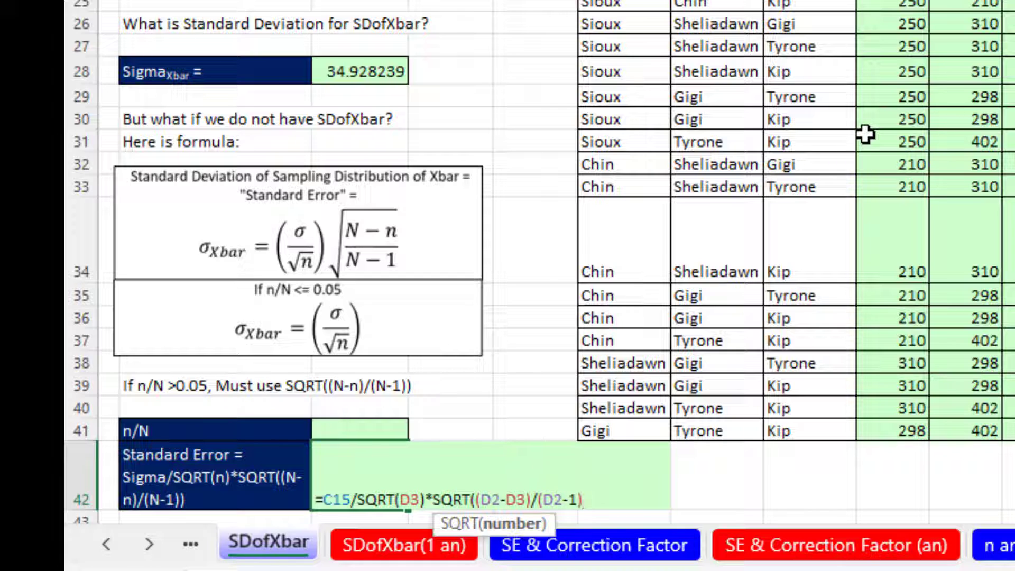
{"action": "type", "text": "))"}
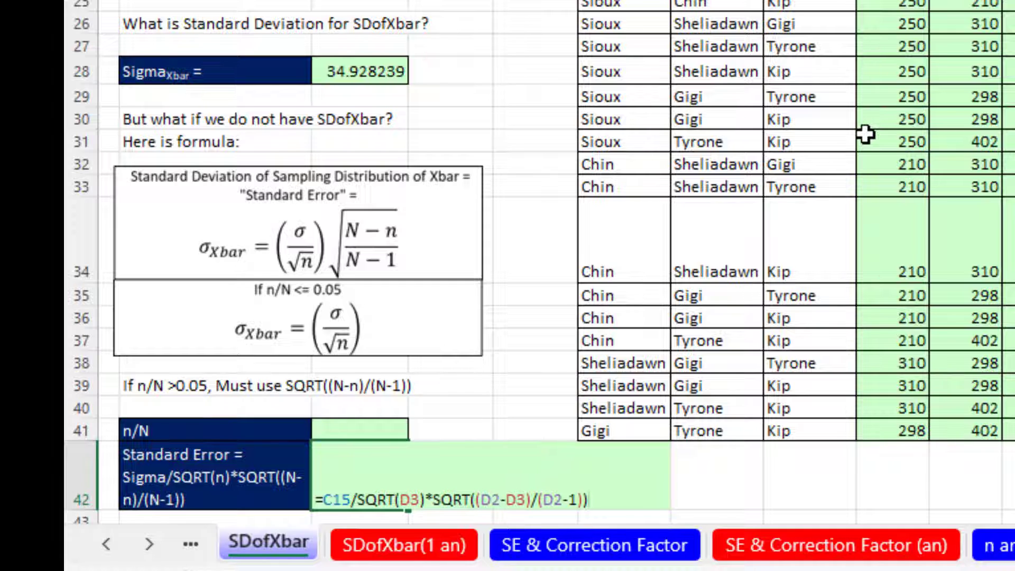
{"action": "key", "text": "Return"}
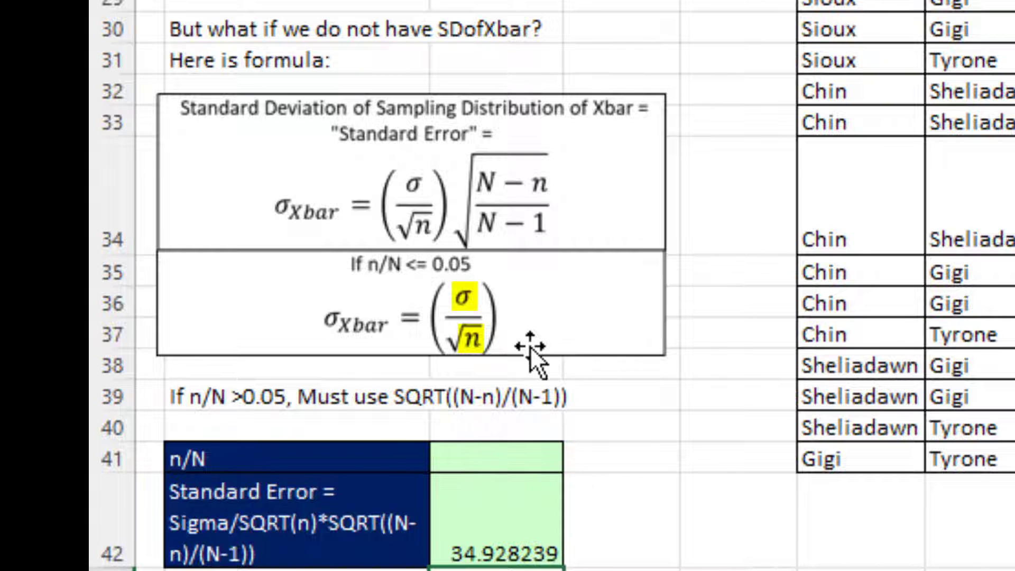
- Calculate the n/N ratio in C41 with =D3/D2
{"action": "left_click", "coordinate": [526, 461]}
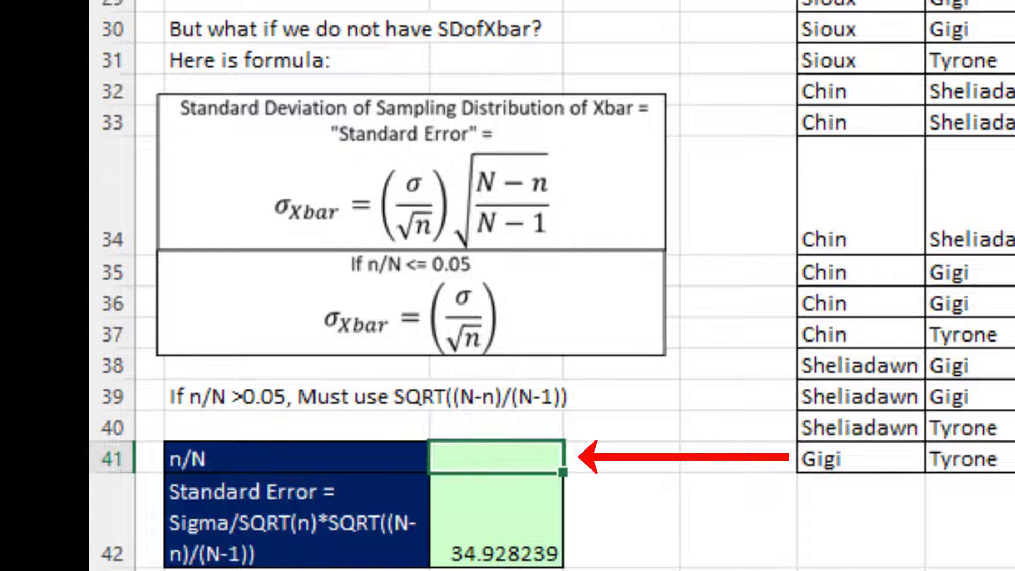
{"action": "type", "text": "="}
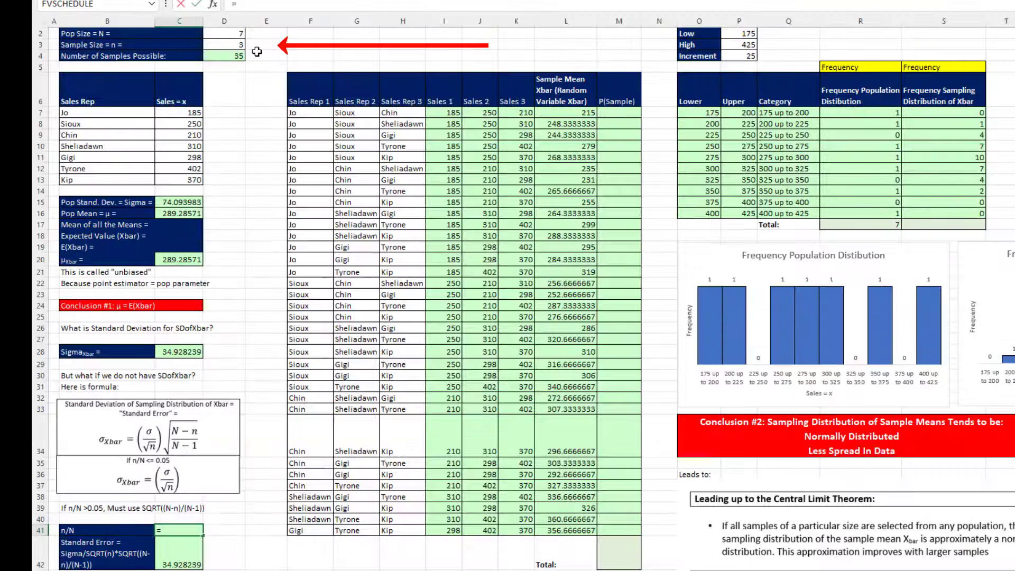
{"action": "left_click", "coordinate": [242, 48]}
{"action": "type", "text": "/"}
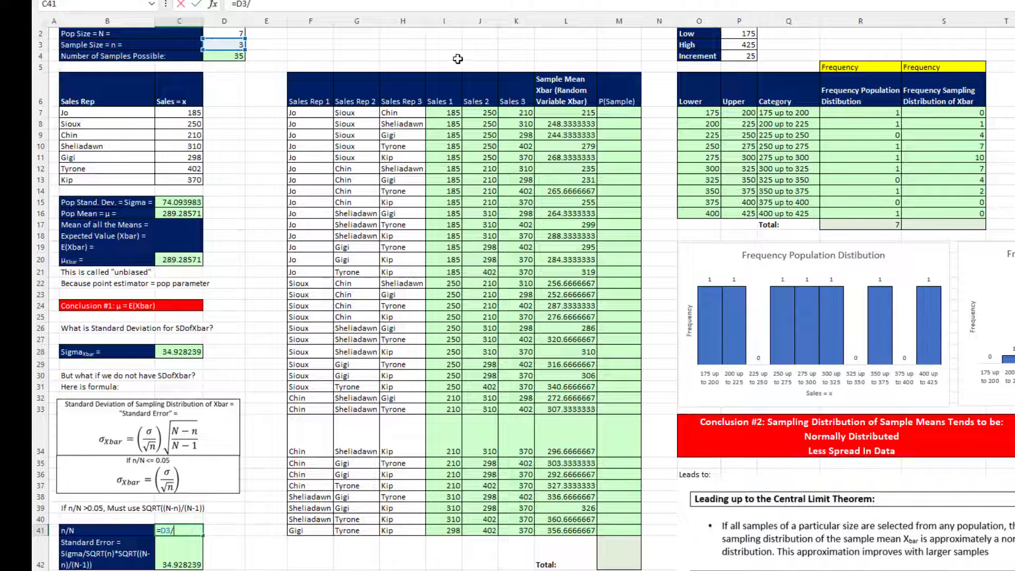
{"action": "left_click", "coordinate": [235, 33]}
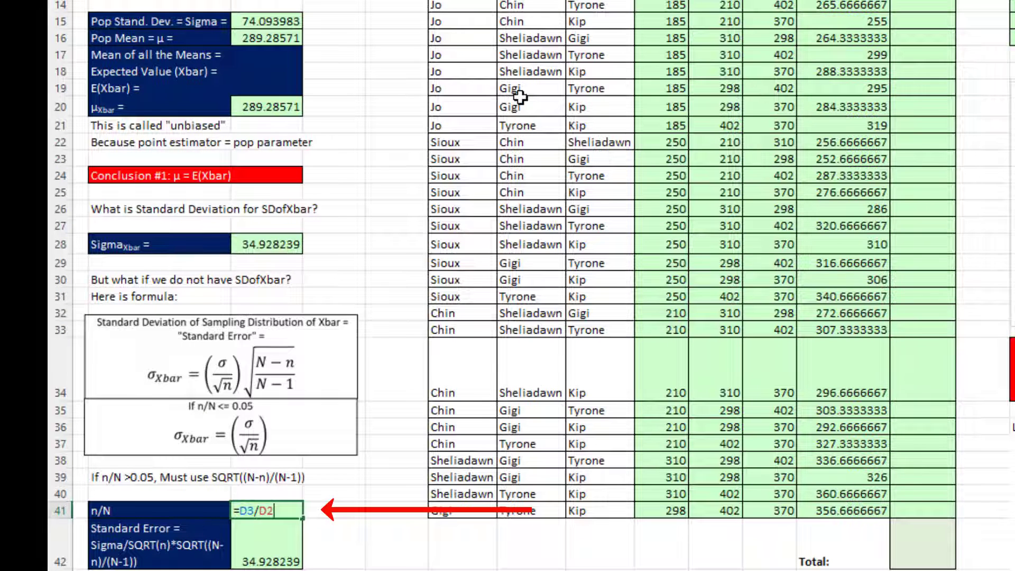
{"action": "key", "text": "Return"}
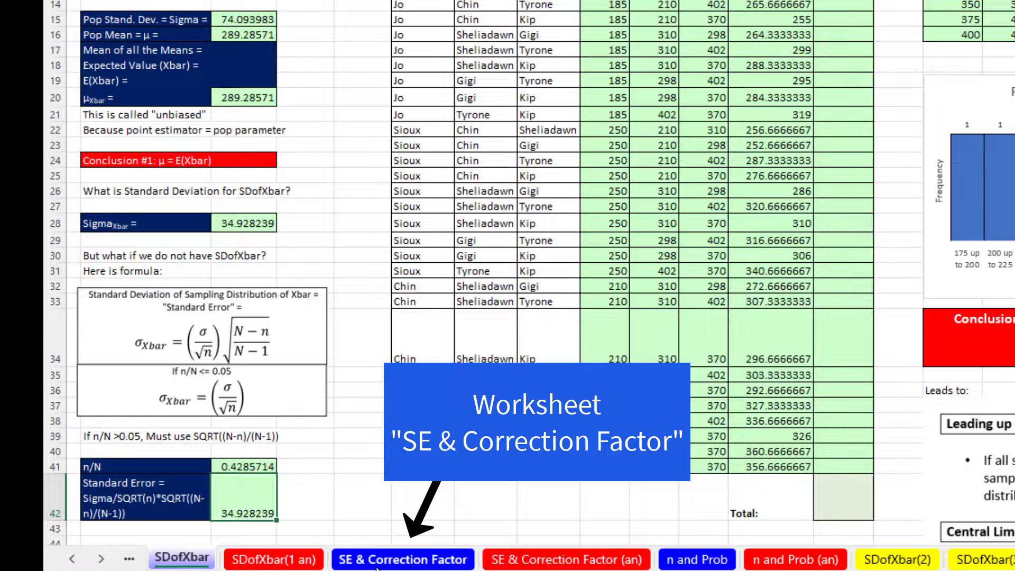
- On the SE & Correction Factor worksheet, try a sample size n of 1000 in C10 and set it back to 300
{"action": "left_click", "coordinate": [403, 561]}
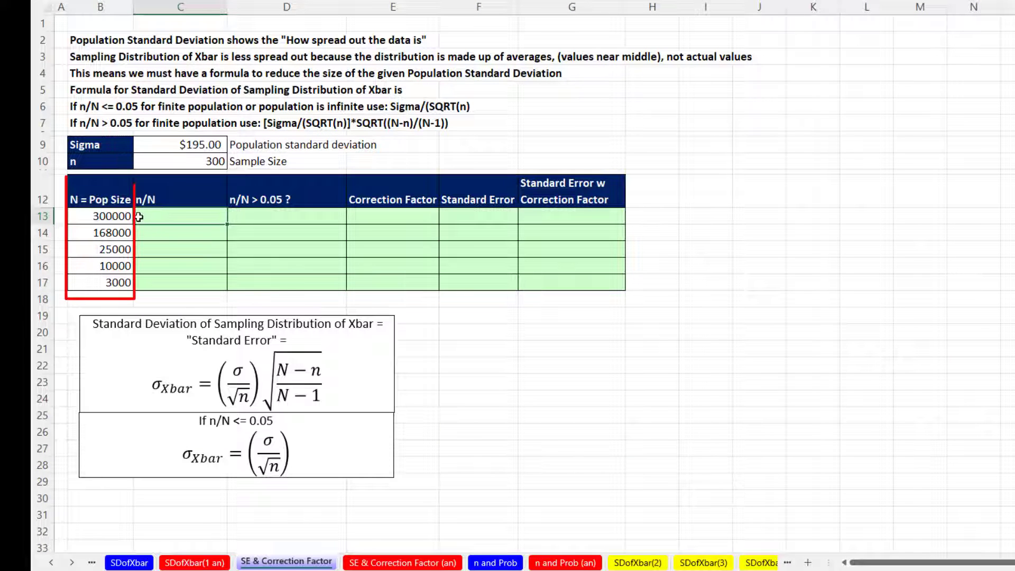
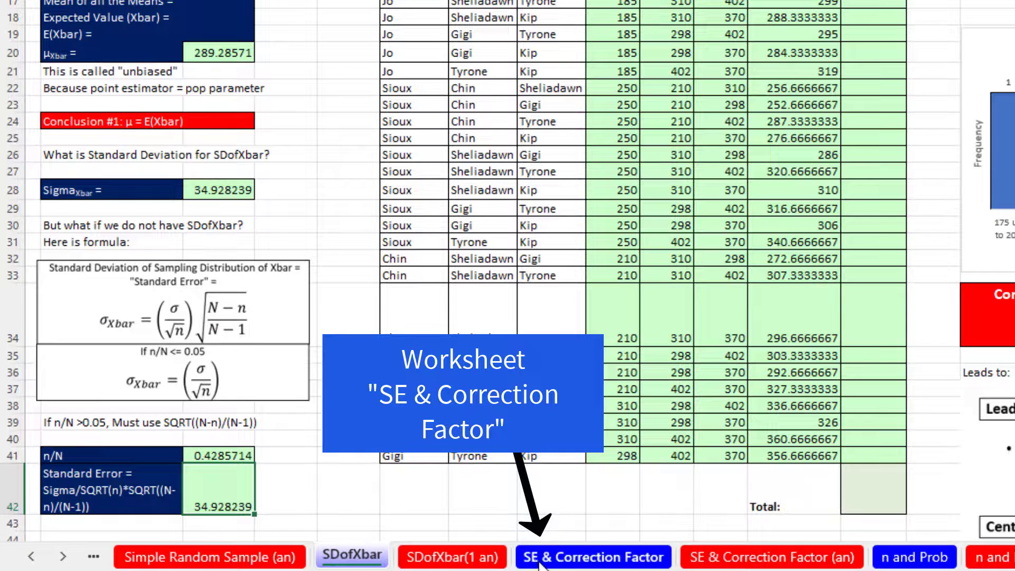
{"action": "left_click", "coordinate": [540, 561]}
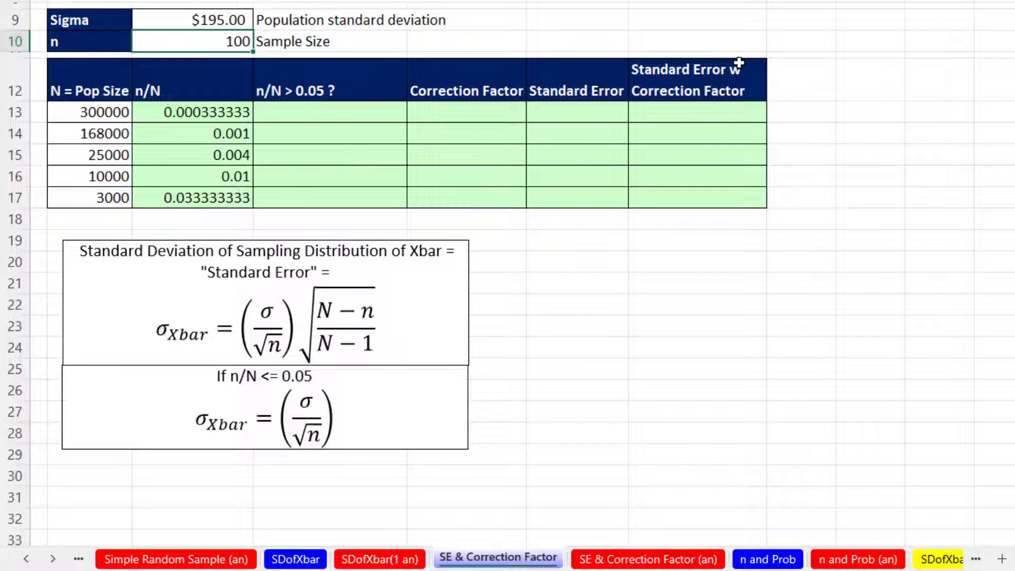
{"action": "type", "text": "1000"}
{"action": "key", "text": "Return"}
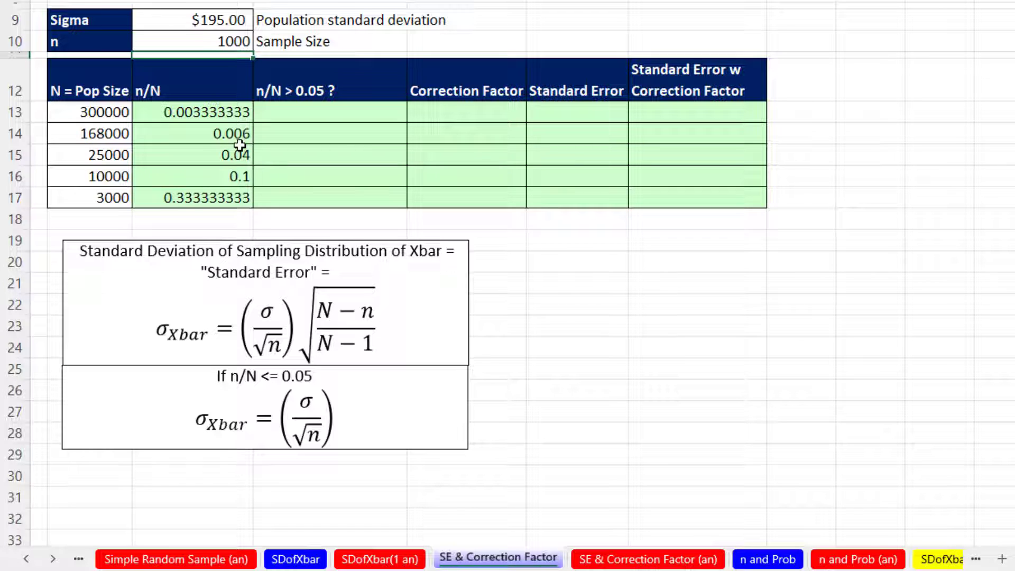
{"action": "left_click", "coordinate": [246, 47]}
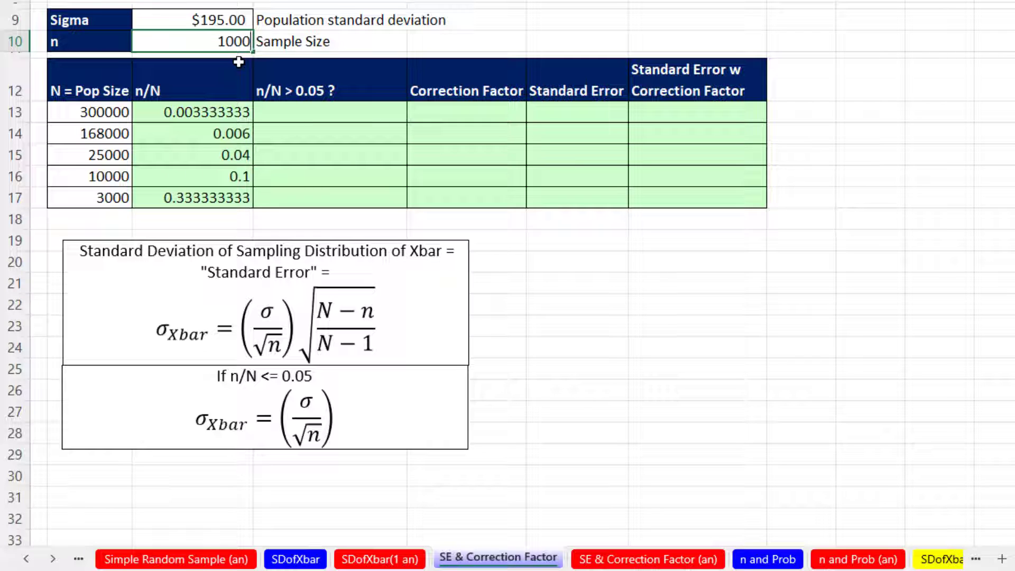
{"action": "type", "text": "300"}
{"action": "key", "text": "Return"}
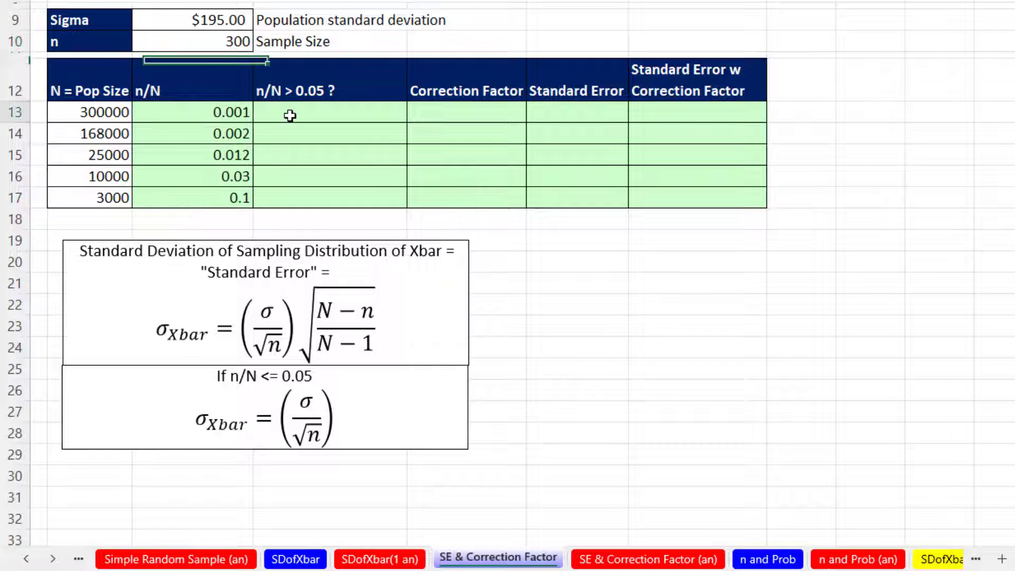
- Test in D13 whether each n/N ratio exceeds the limit, using the spilled formula =C13#>.05
{"action": "left_click", "coordinate": [286, 116]}
{"action": "type", "text": "="}
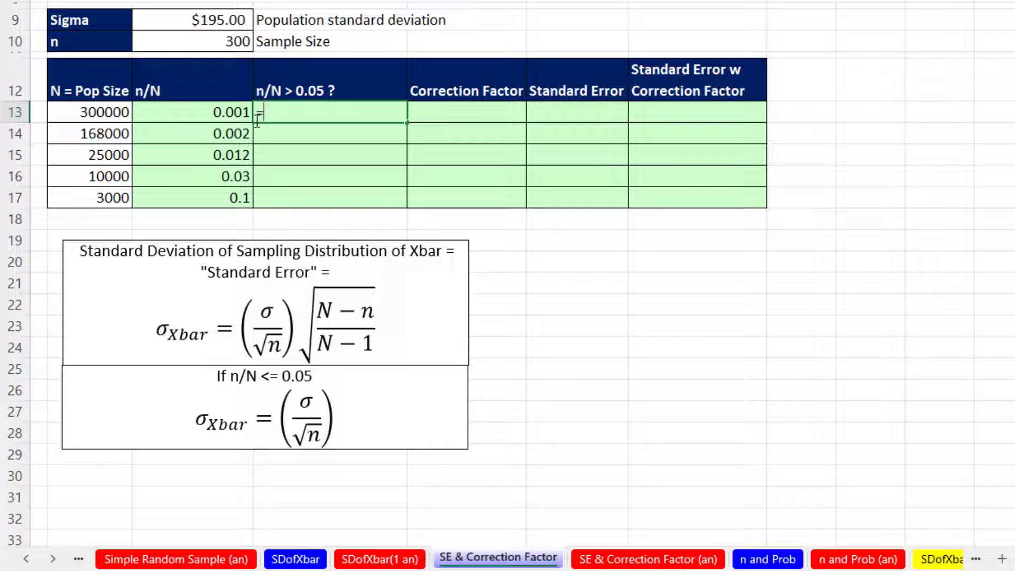
{"action": "left_click", "coordinate": [228, 114]}
{"action": "left_click_drag", "start_coordinate": [228, 114], "coordinate": [215, 196]}
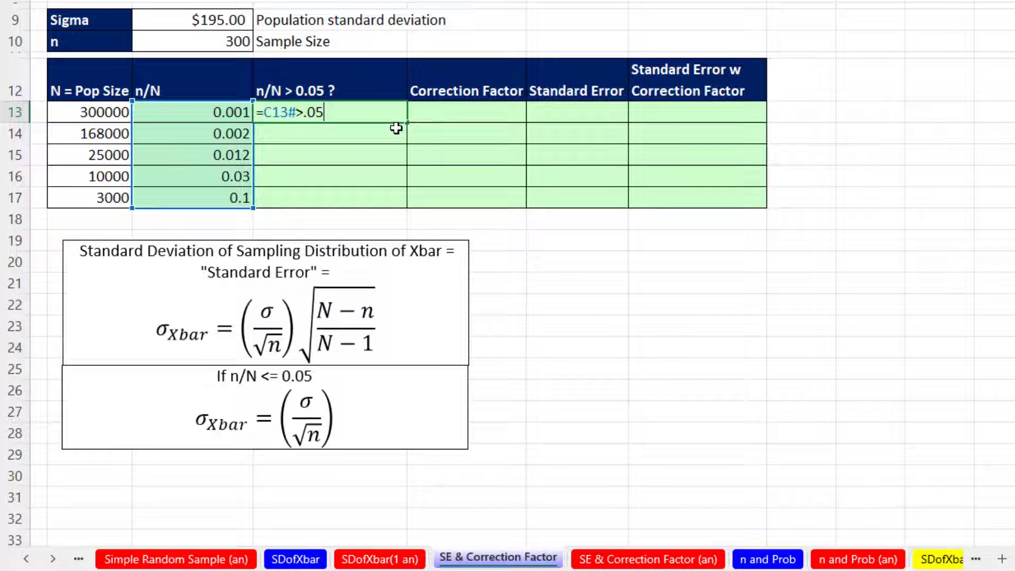
{"action": "key", "text": "Return"}
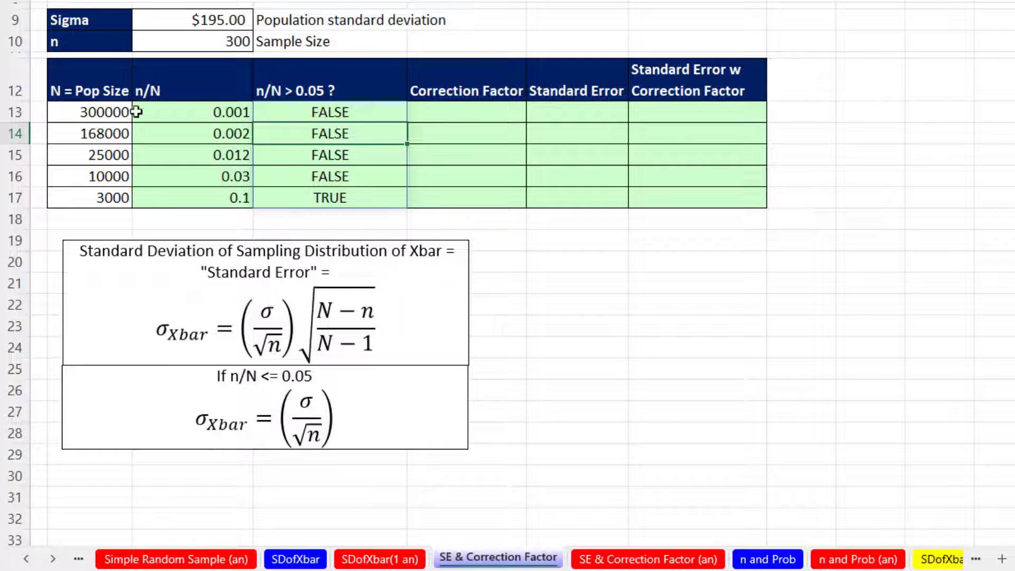
- Calculate the correction factor for every population size in E13 with the spilled formula =SQRT((B13:B17-C10)/(B13:B17-1))
{"action": "left_click", "coordinate": [451, 115]}
{"action": "type", "text": "="}
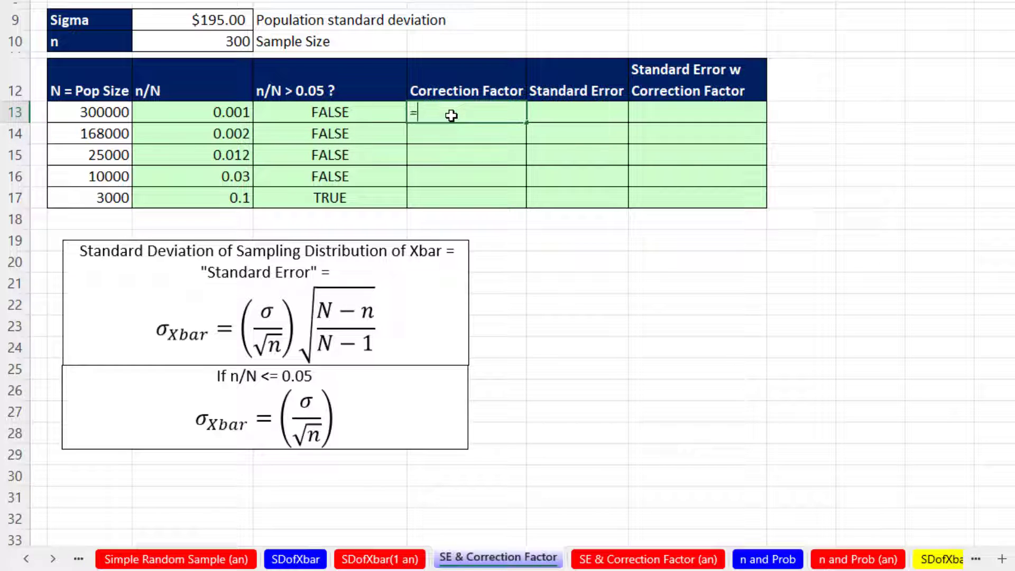
{"action": "type", "text": "sq"}
{"action": "key", "text": "Tab"}
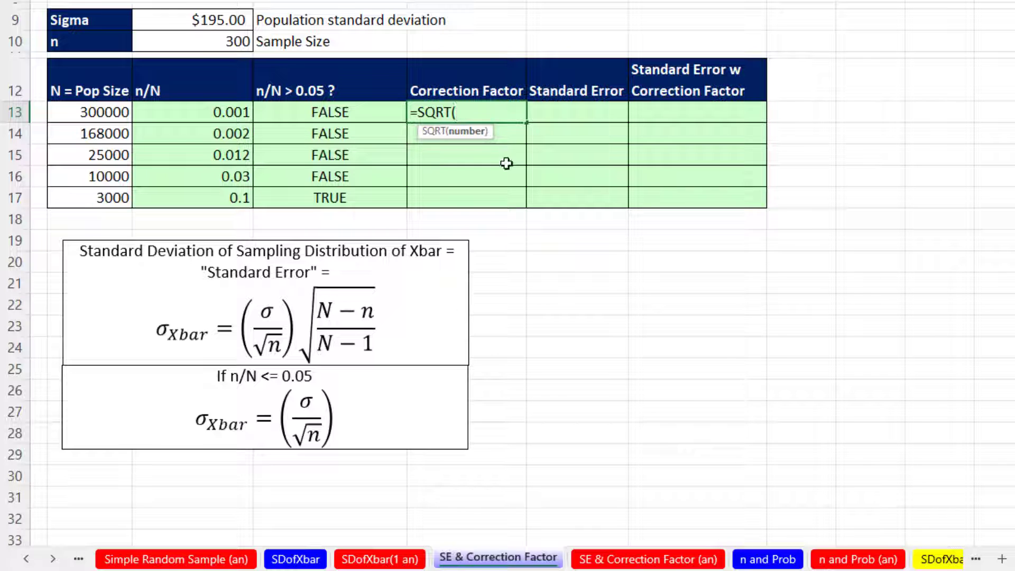
{"action": "type", "text": "("}
{"action": "left_click_drag", "start_coordinate": [93, 114], "coordinate": [94, 191]}
{"action": "type", "text": "-"}
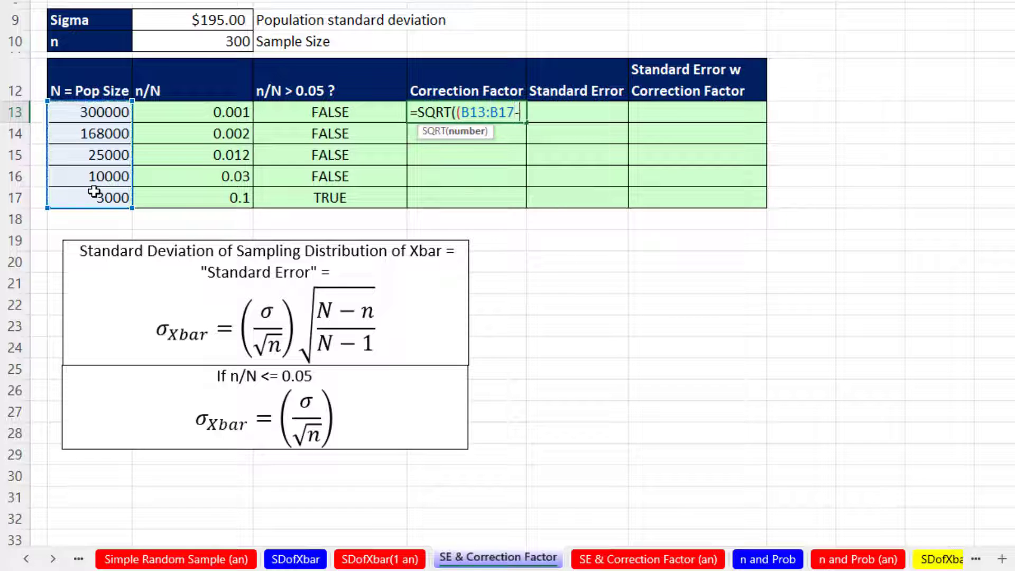
{"action": "left_click", "coordinate": [209, 45]}
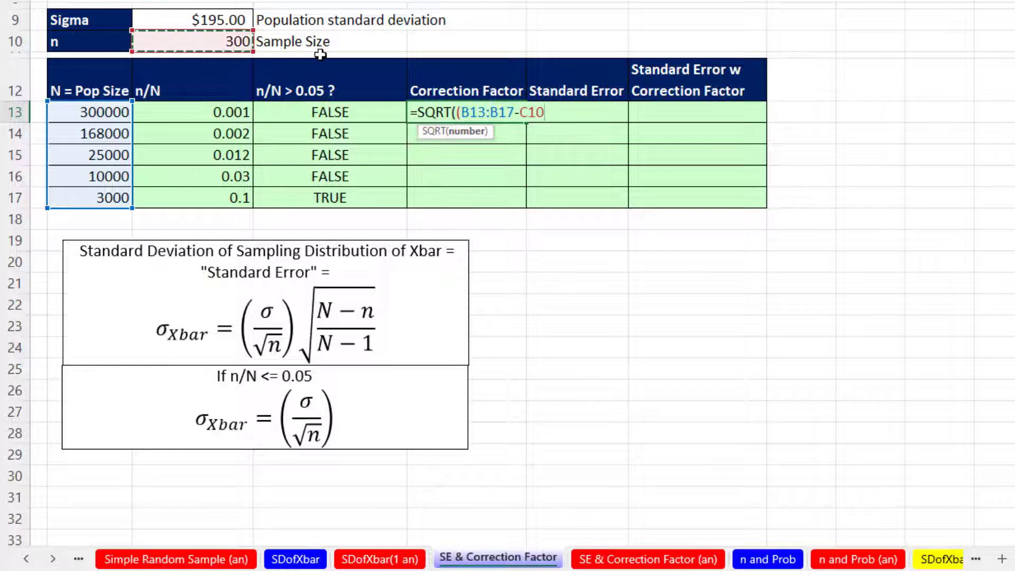
{"action": "type", "text": ")/("}
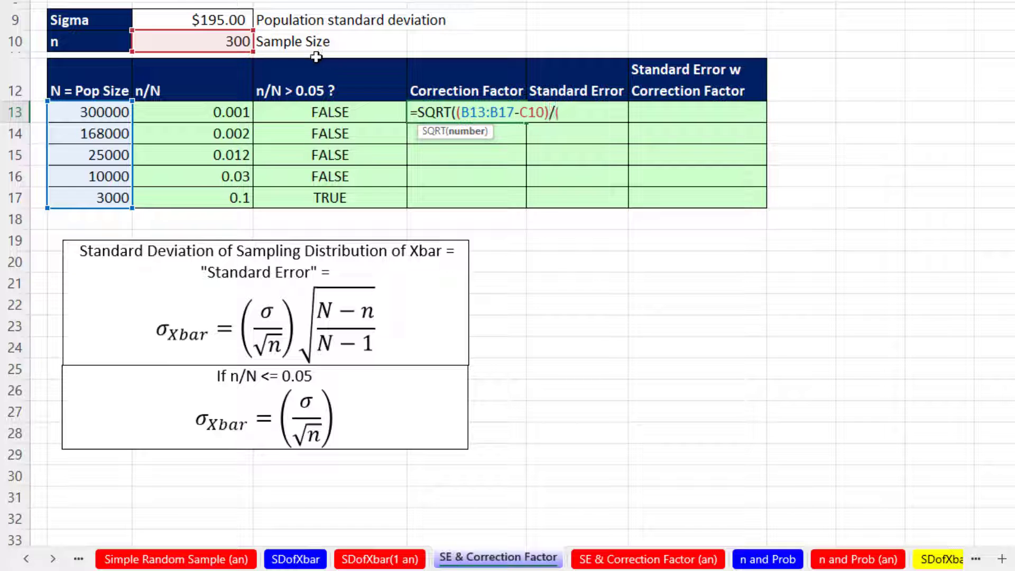
{"action": "left_click_drag", "start_coordinate": [106, 112], "coordinate": [100, 197]}
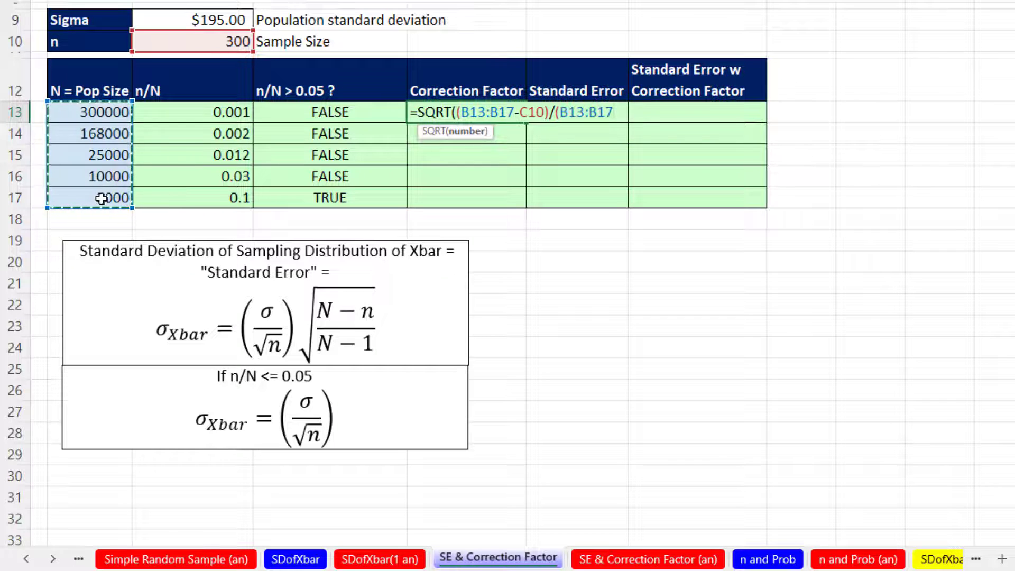
{"action": "type", "text": "-1)"}
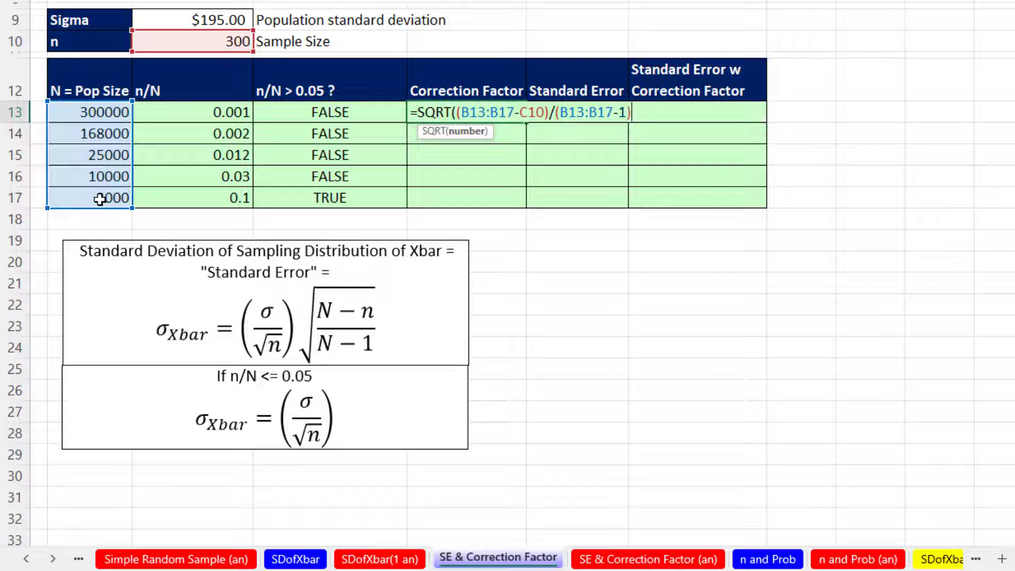
{"action": "type", "text": ")"}
{"action": "key", "text": "Return"}
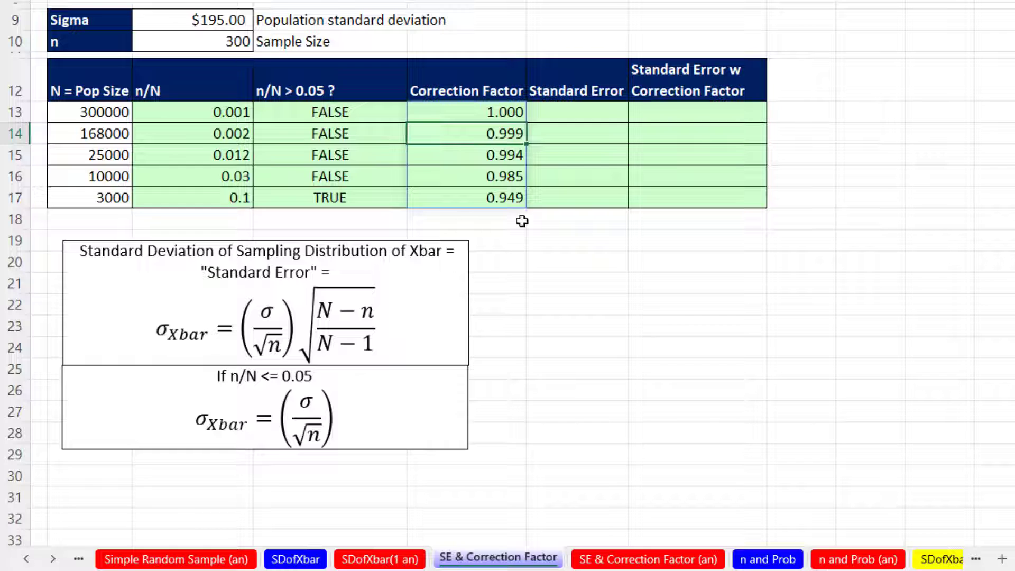
- Calculate the uncorrected standard error in F13 with =$C$9/SQRT($C$10) and copy the formula down through F17
{"action": "left_click", "coordinate": [564, 113]}
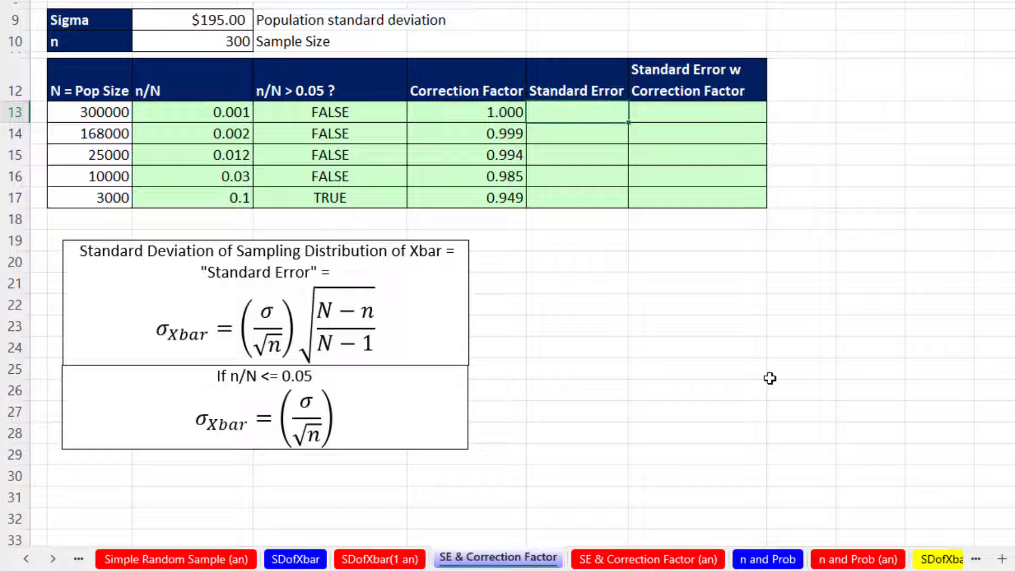
{"action": "type", "text": "="}
{"action": "left_click", "coordinate": [189, 24]}
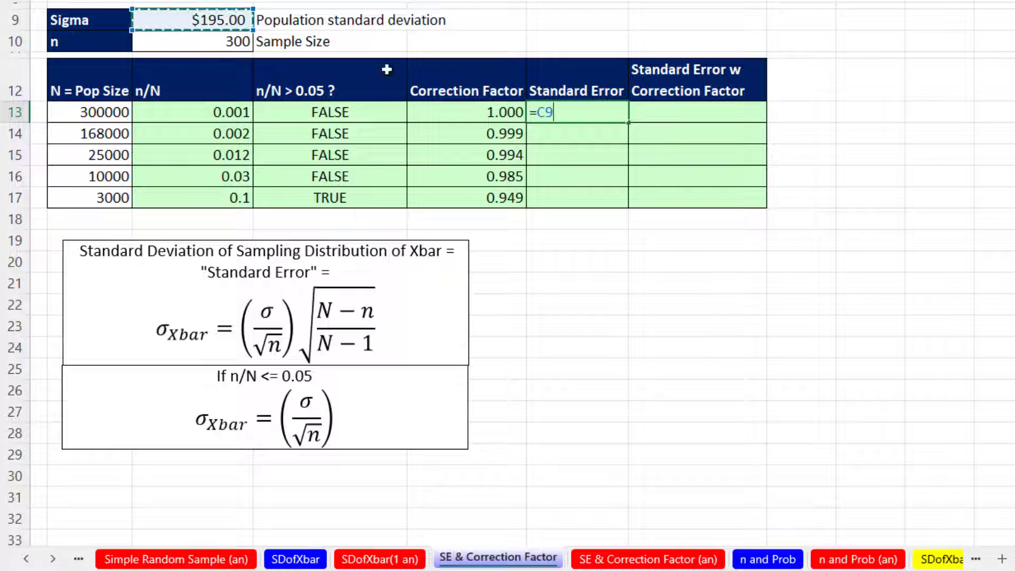
{"action": "key", "text": "F4"}
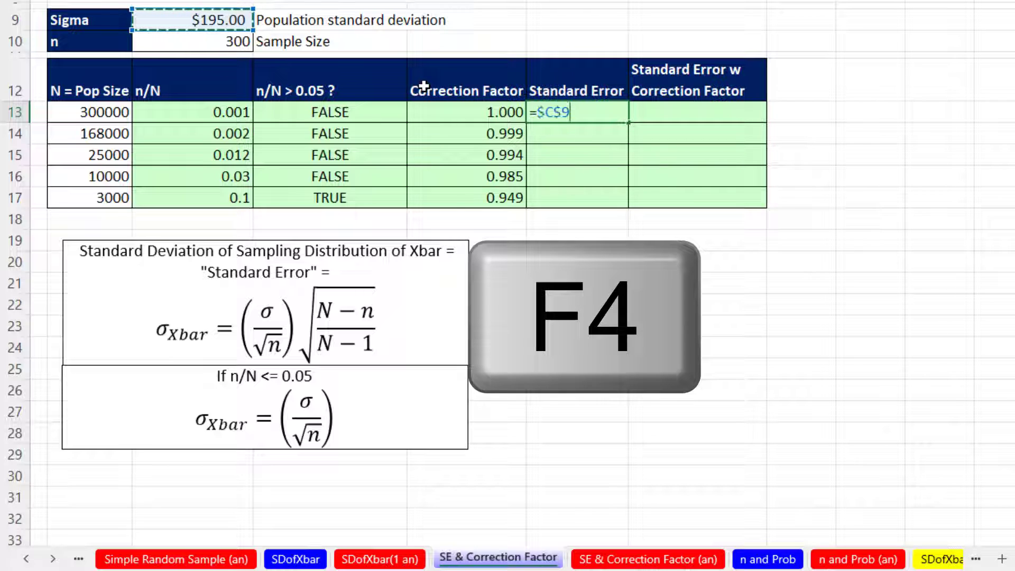
{"action": "type", "text": "/sqrt"}
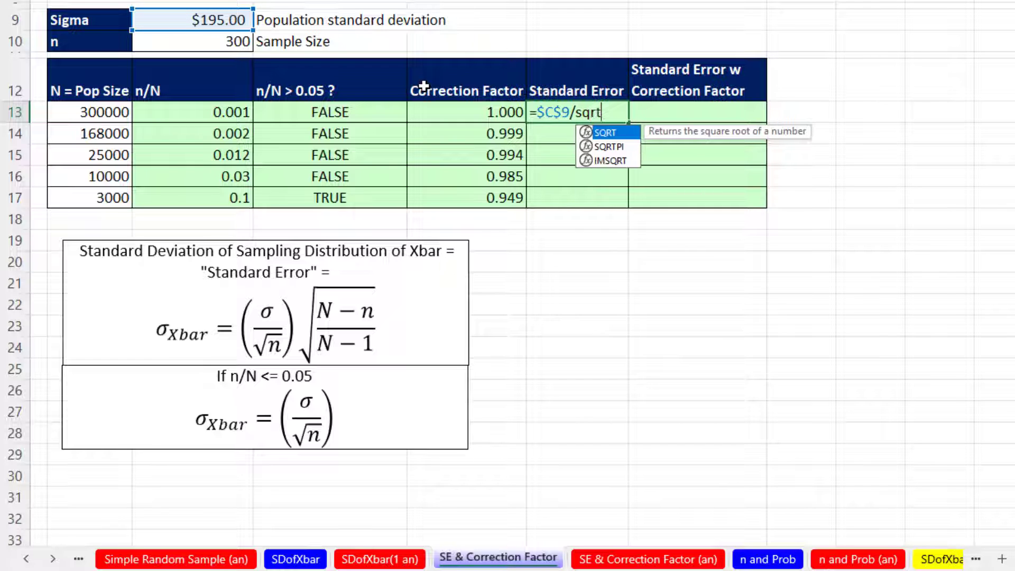
{"action": "key", "text": "Tab"}
{"action": "left_click", "coordinate": [227, 44]}
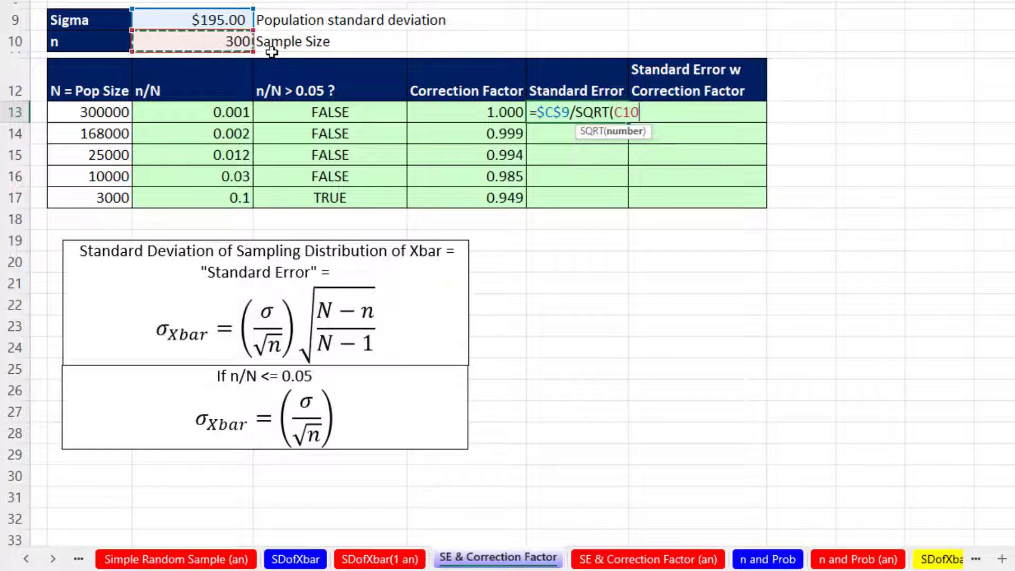
{"action": "key", "text": "F4"}
{"action": "type", "text": ")"}
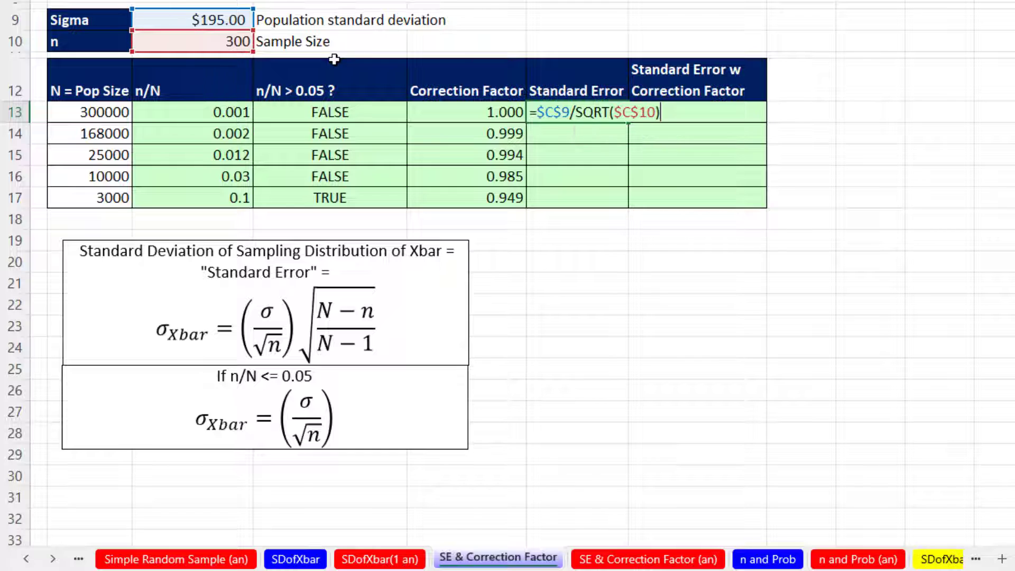
{"action": "key", "text": "ctrl+Return"}
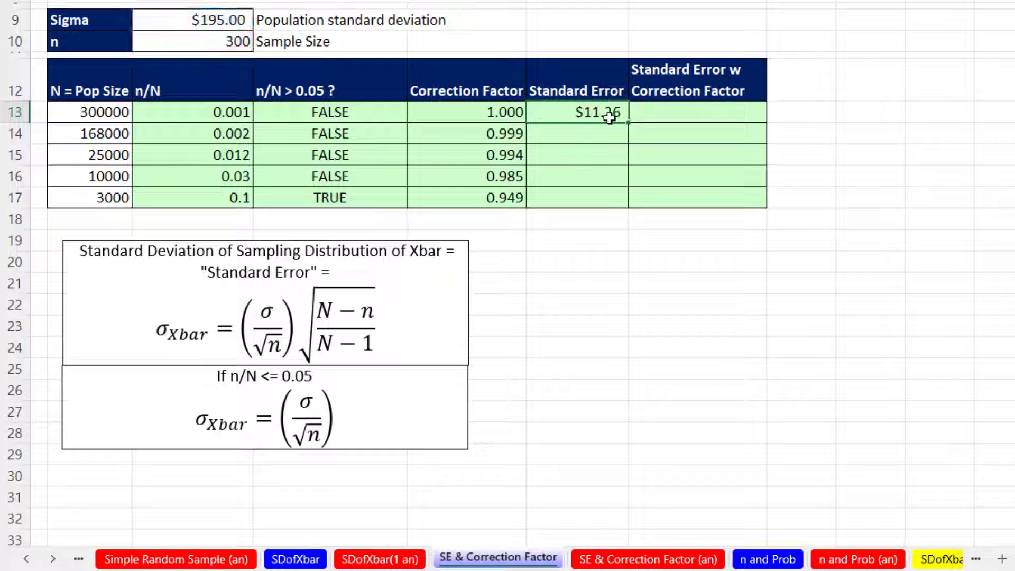
{"action": "left_click_drag", "start_coordinate": [627, 122], "coordinate": [628, 211]}
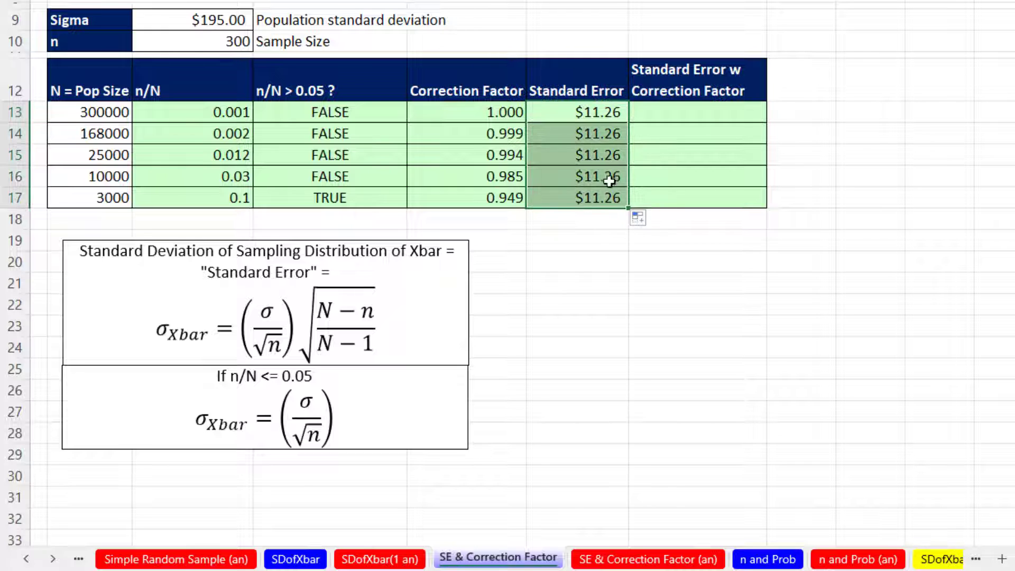
- Calculate the corrected standard errors in G13 with =F13:F17*E13# and compare them with the uncorrected values
{"action": "left_click", "coordinate": [671, 116]}
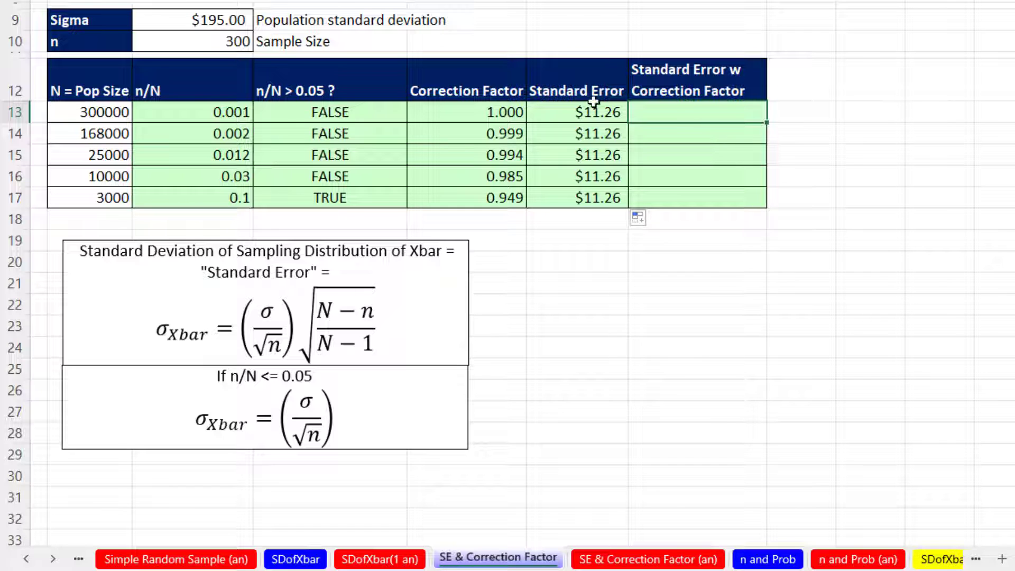
{"action": "type", "text": "="}
{"action": "left_click_drag", "start_coordinate": [596, 113], "coordinate": [593, 193]}
{"action": "type", "text": "*"}
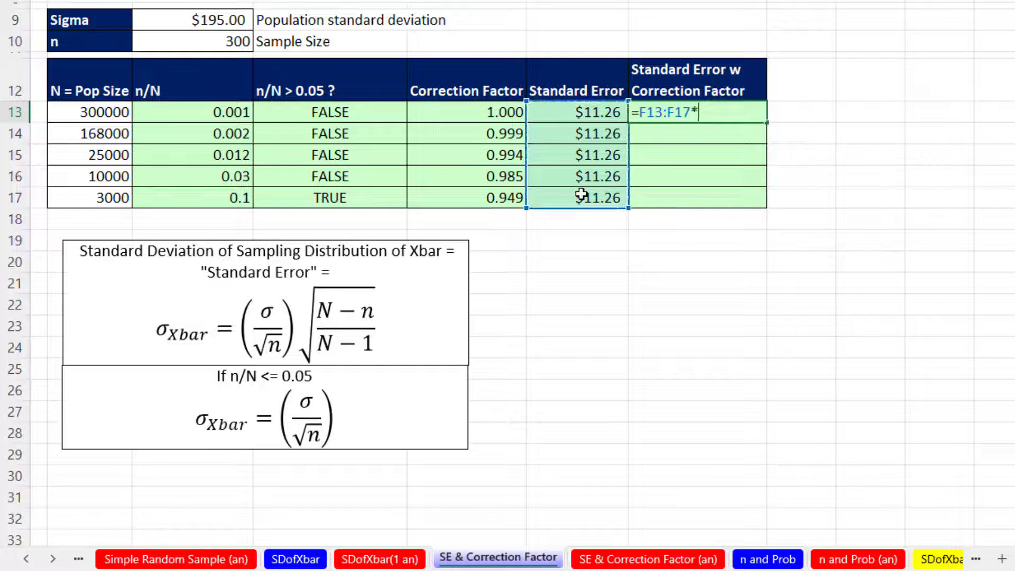
{"action": "left_click_drag", "start_coordinate": [492, 115], "coordinate": [485, 200]}
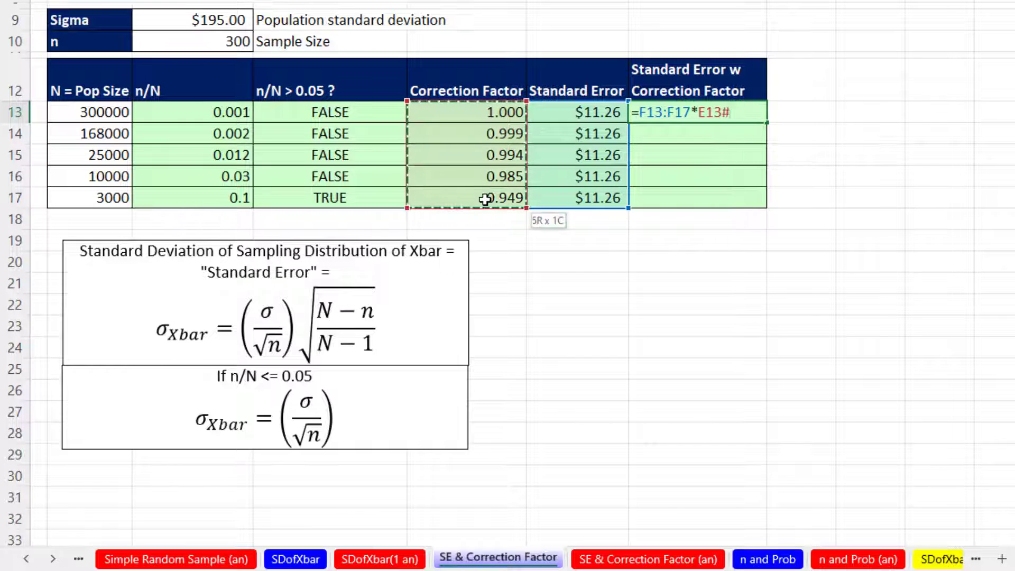
{"action": "key", "text": "Return"}
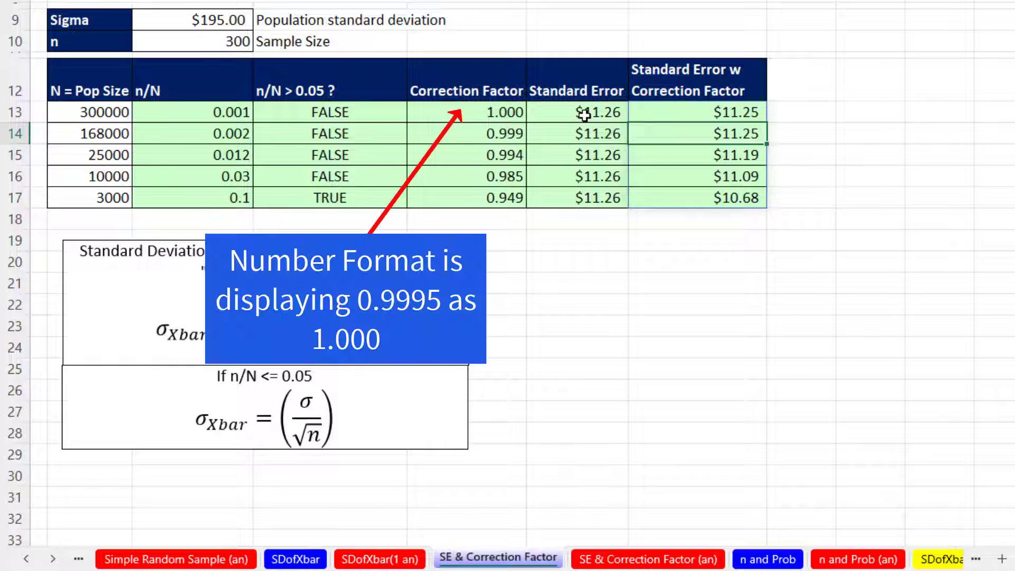
{"action": "left_click", "coordinate": [600, 132]}
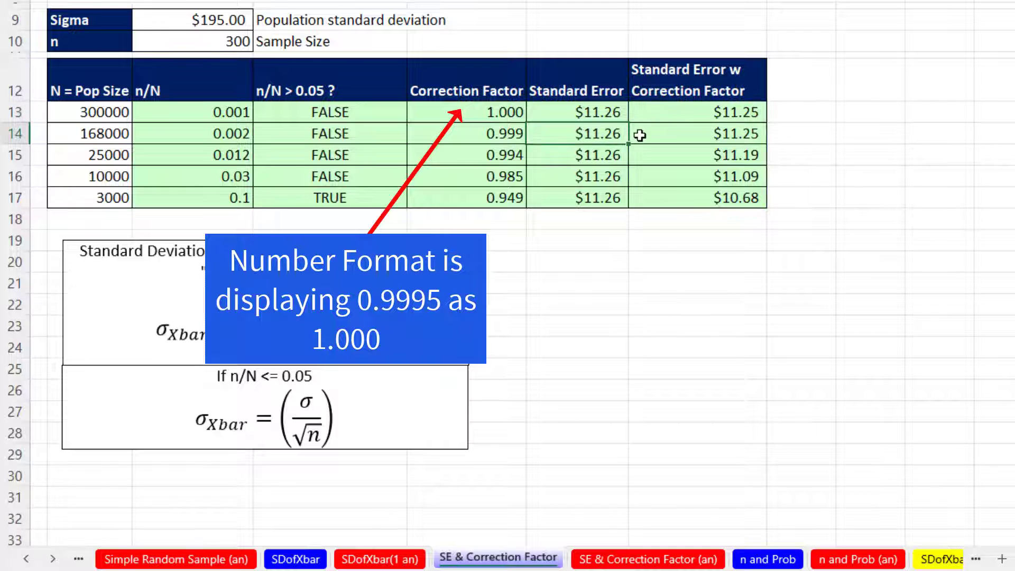
{"action": "left_click", "coordinate": [650, 136]}
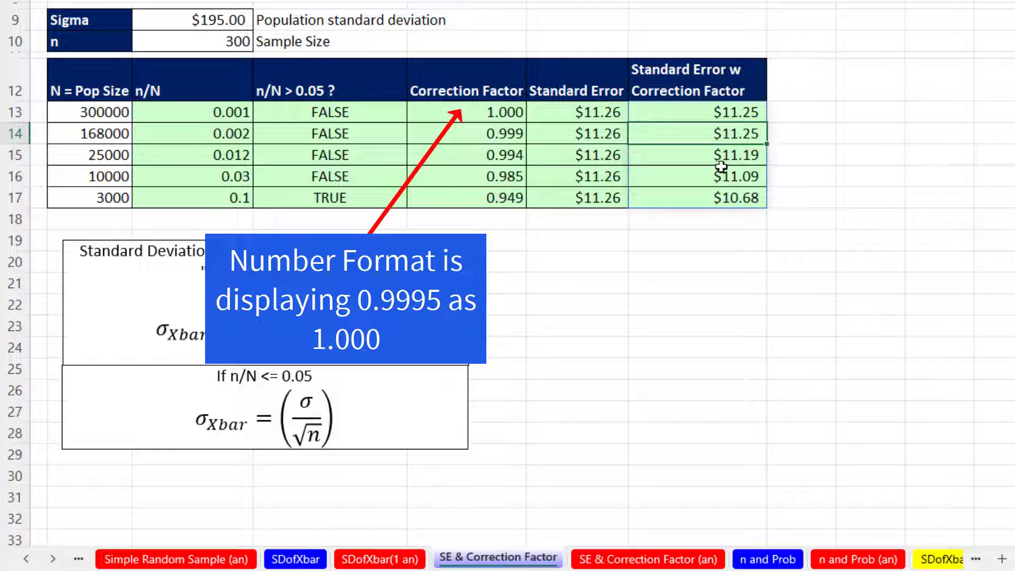
{"action": "left_click", "coordinate": [619, 203]}
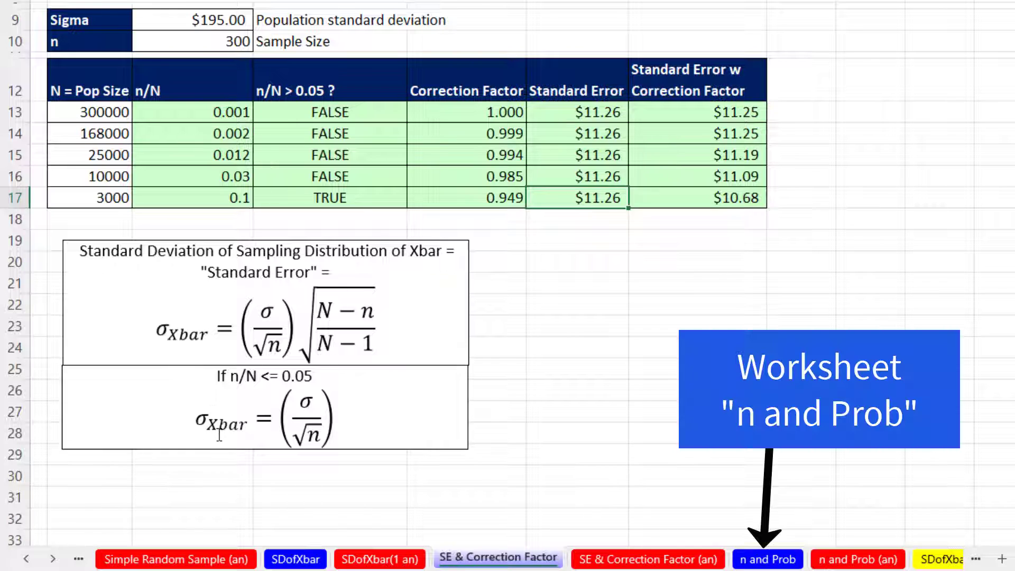
- On the n and Prob worksheet, calculate the standard error for each sample size in C13 with =C7/SQRT(B13:B17)
{"action": "left_click", "coordinate": [760, 565]}
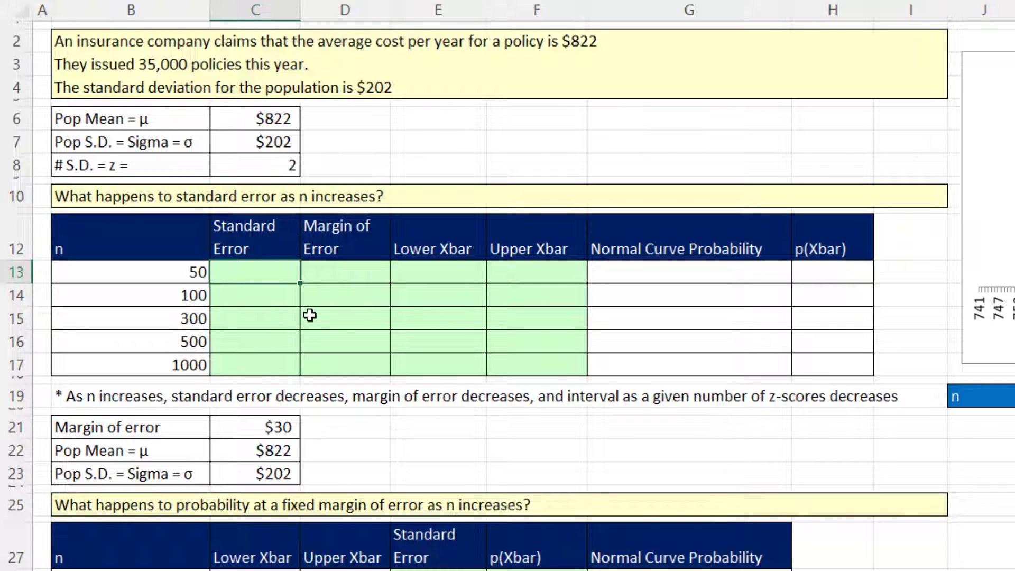
{"action": "key", "text": "F2"}
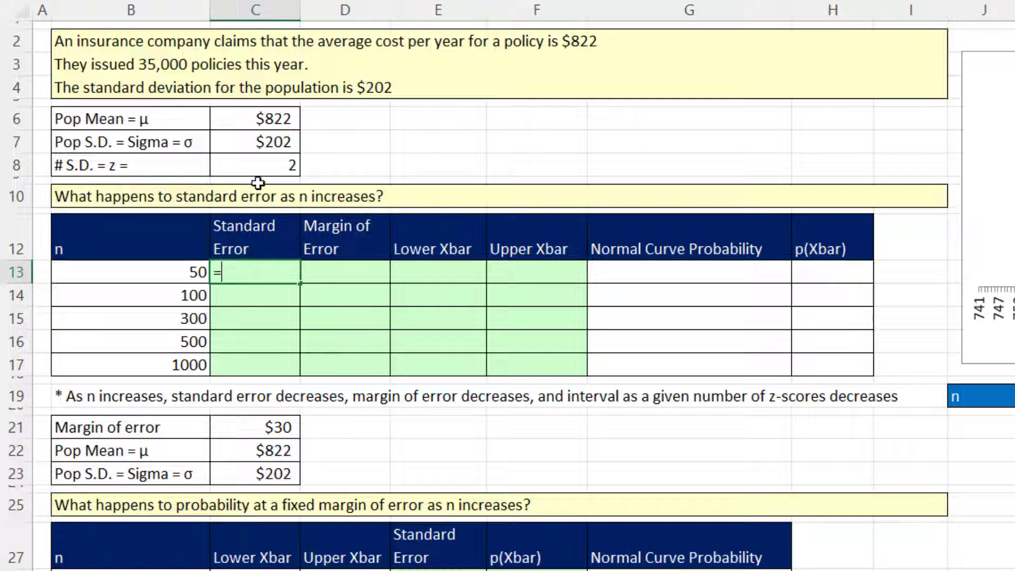
{"action": "type", "text": "="}
{"action": "left_click", "coordinate": [270, 144]}
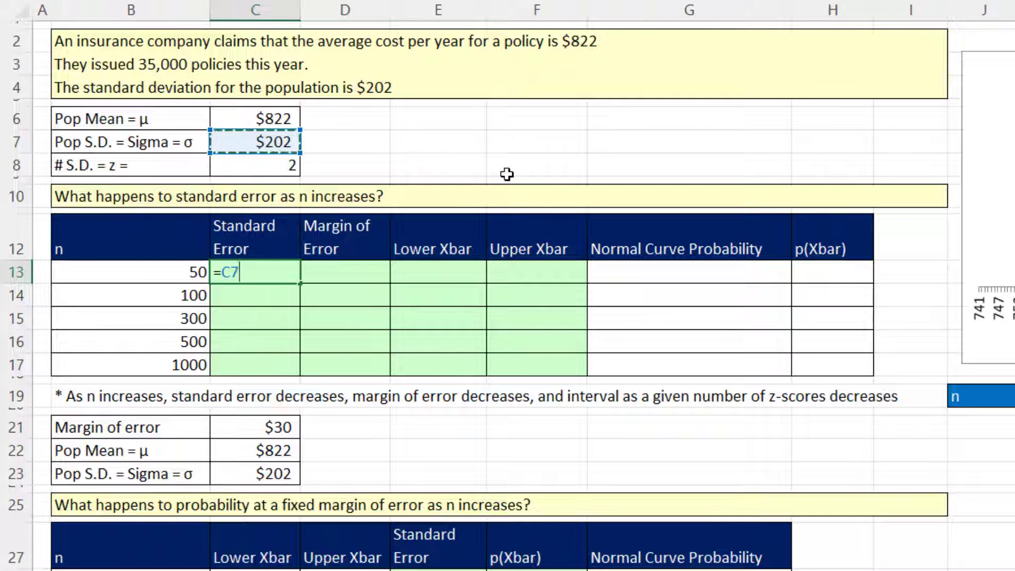
{"action": "type", "text": "/sq"}
{"action": "key", "text": "Tab"}
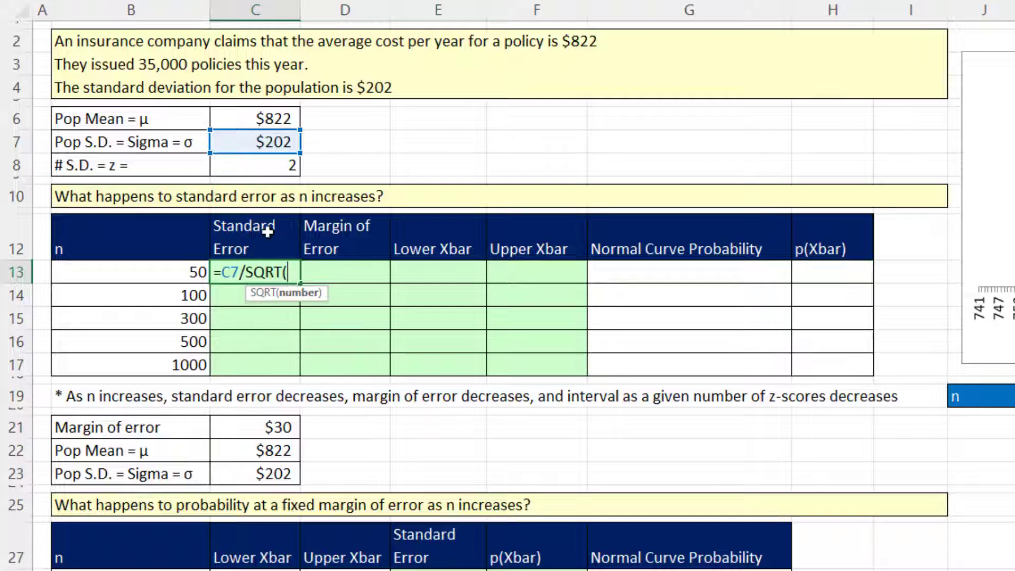
{"action": "left_click_drag", "start_coordinate": [197, 271], "coordinate": [187, 362]}
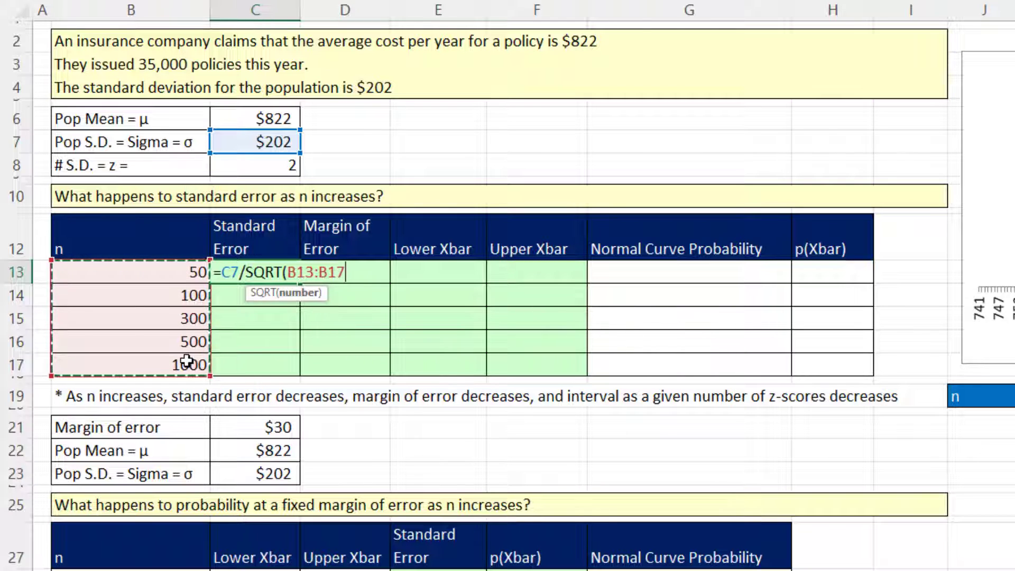
{"action": "type", "text": ")"}
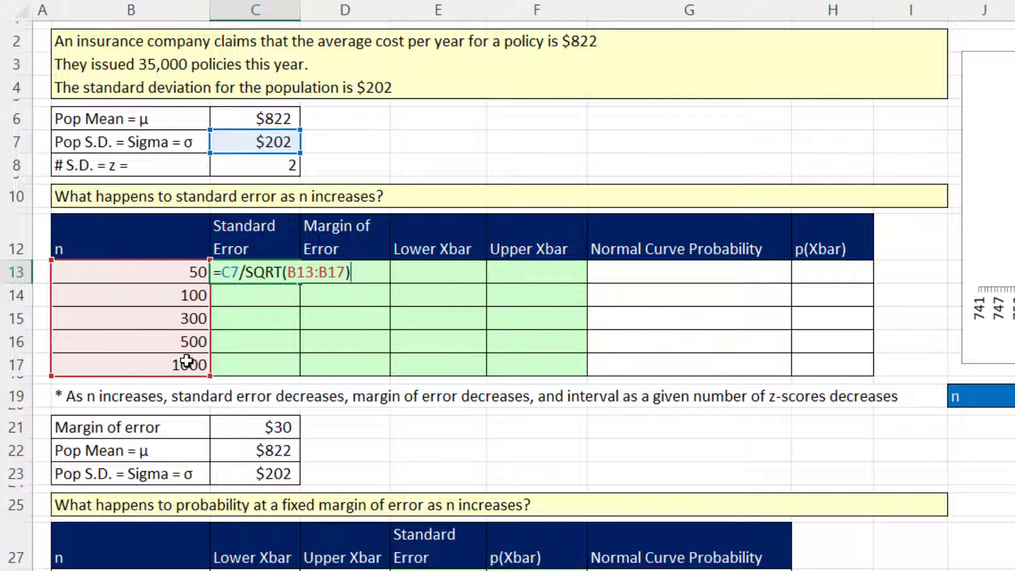
{"action": "key", "text": "Return"}
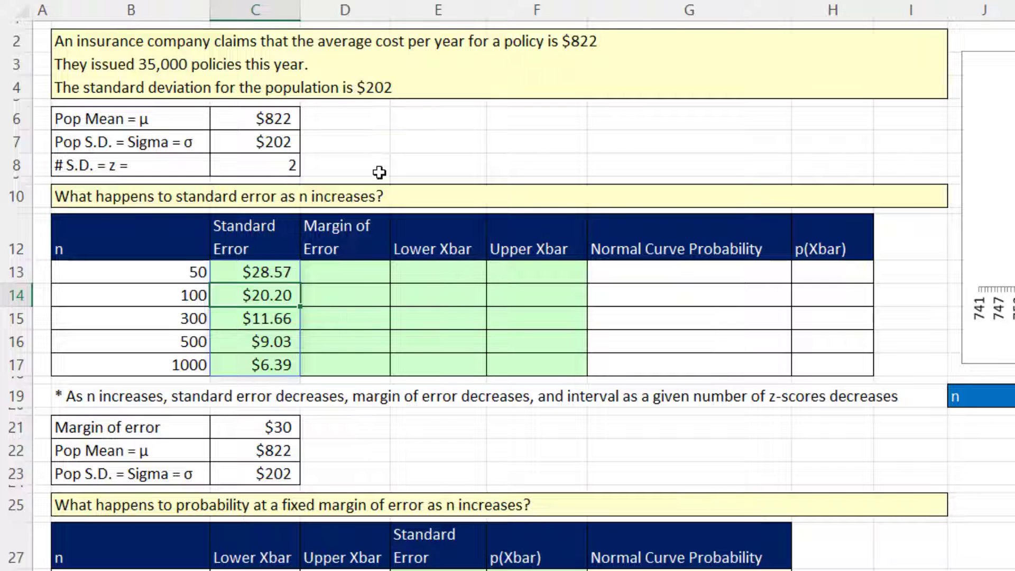
- Calculate the margin of error for each sample size in D13 with the spilled formula =C13#*C8
{"action": "left_click", "coordinate": [359, 277]}
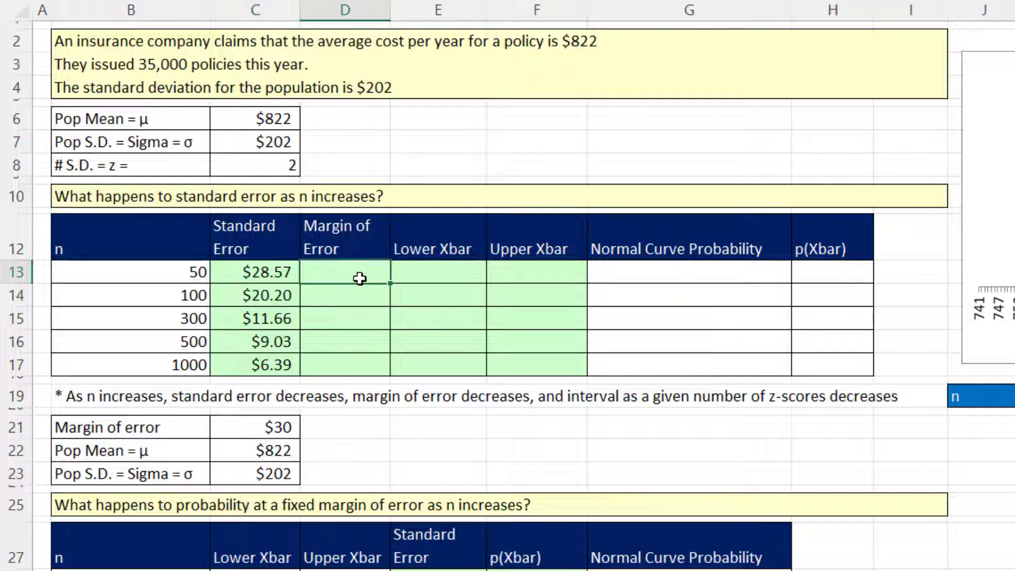
{"action": "type", "text": "="}
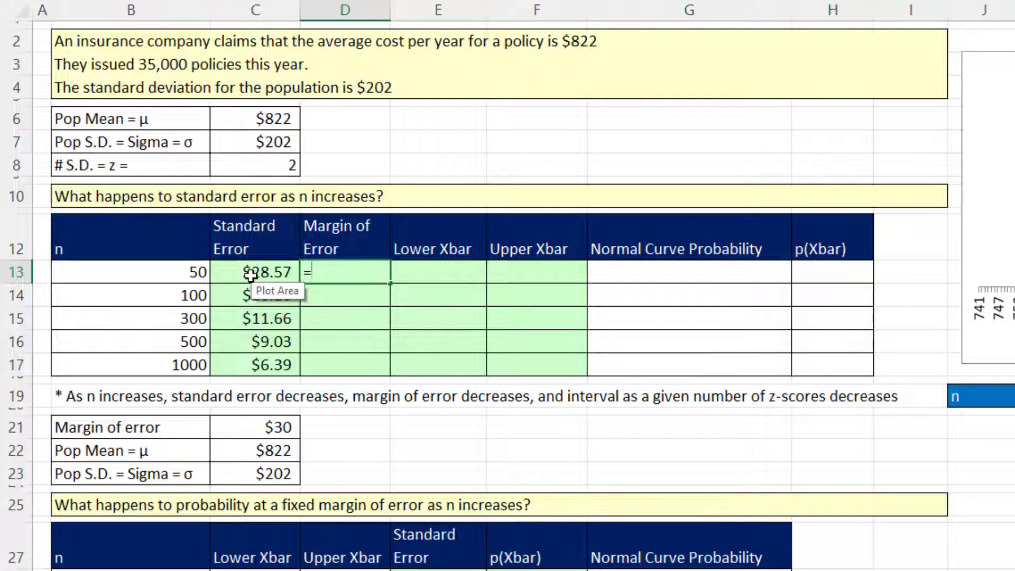
{"action": "left_click_drag", "start_coordinate": [251, 273], "coordinate": [253, 355]}
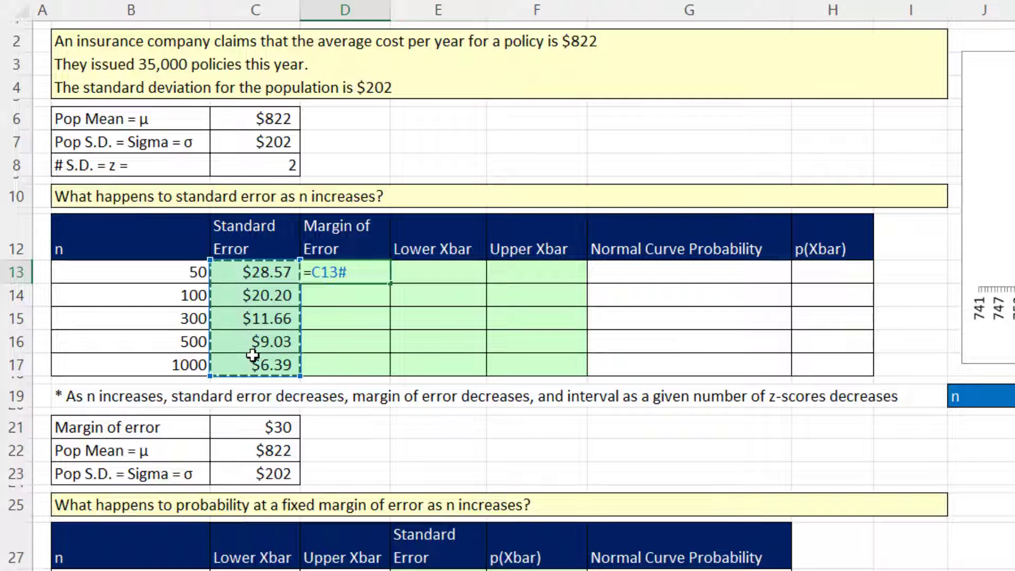
{"action": "type", "text": "*"}
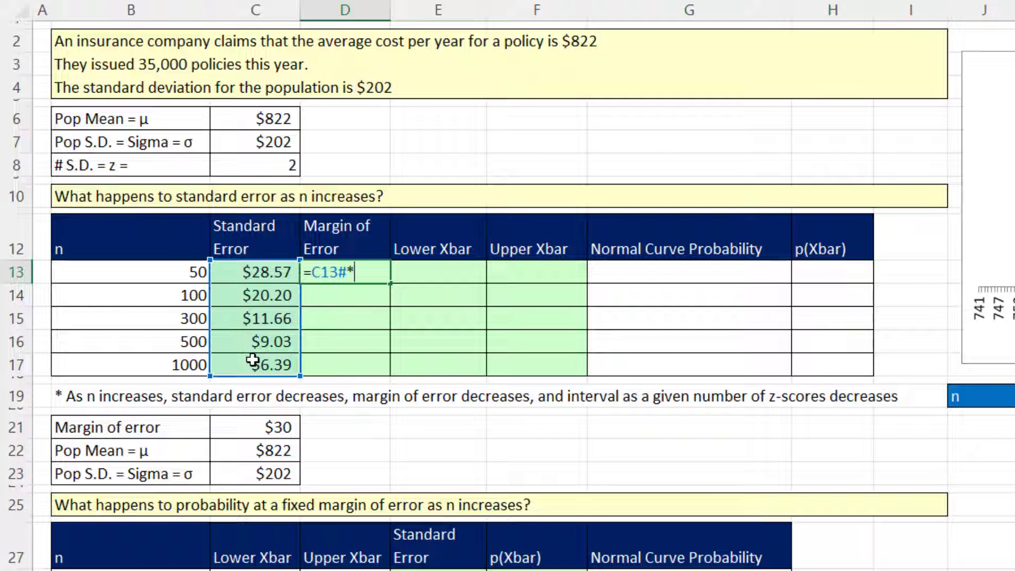
{"action": "left_click", "coordinate": [245, 165]}
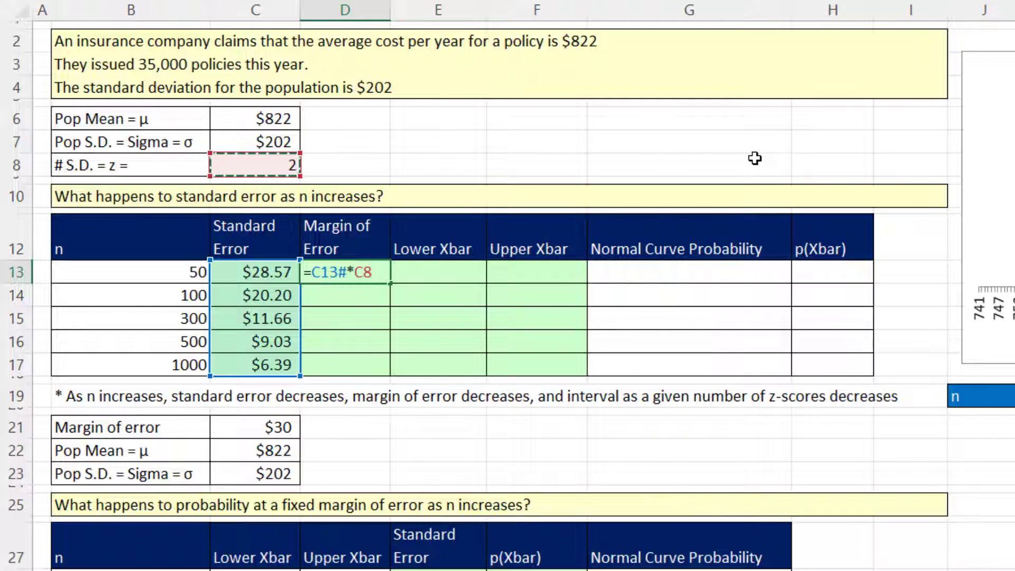
{"action": "key", "text": "Return"}
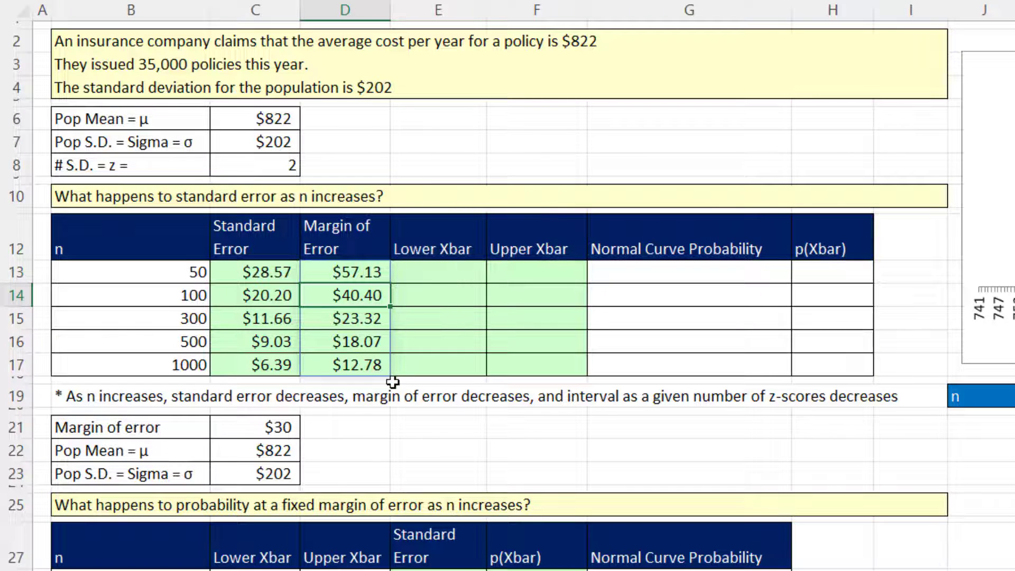
{"action": "left_click", "coordinate": [349, 371]}
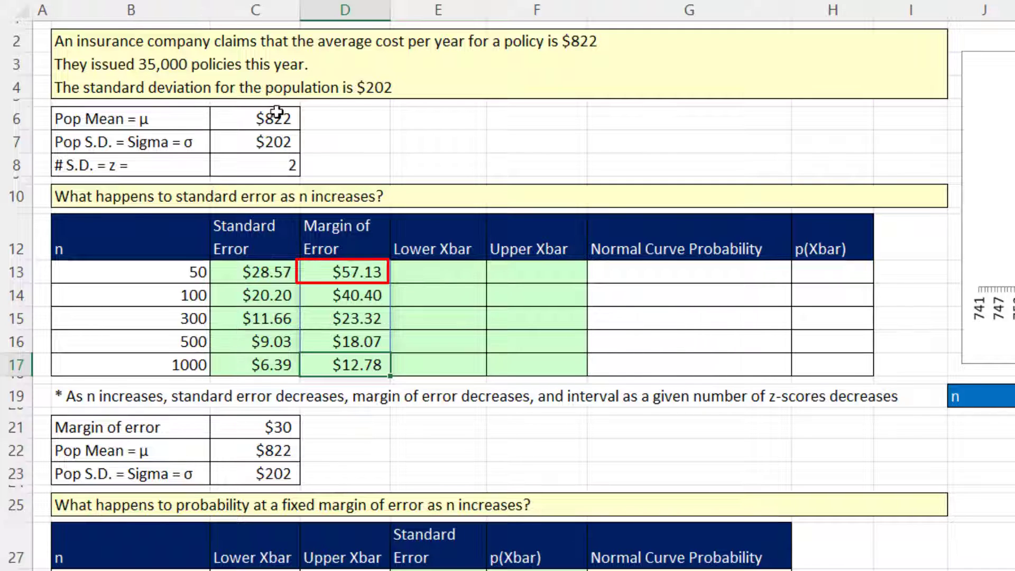
- Calculate the Lower Xbar values in E13 with the spilled formula =C6-D13#
{"action": "left_click", "coordinate": [451, 276]}
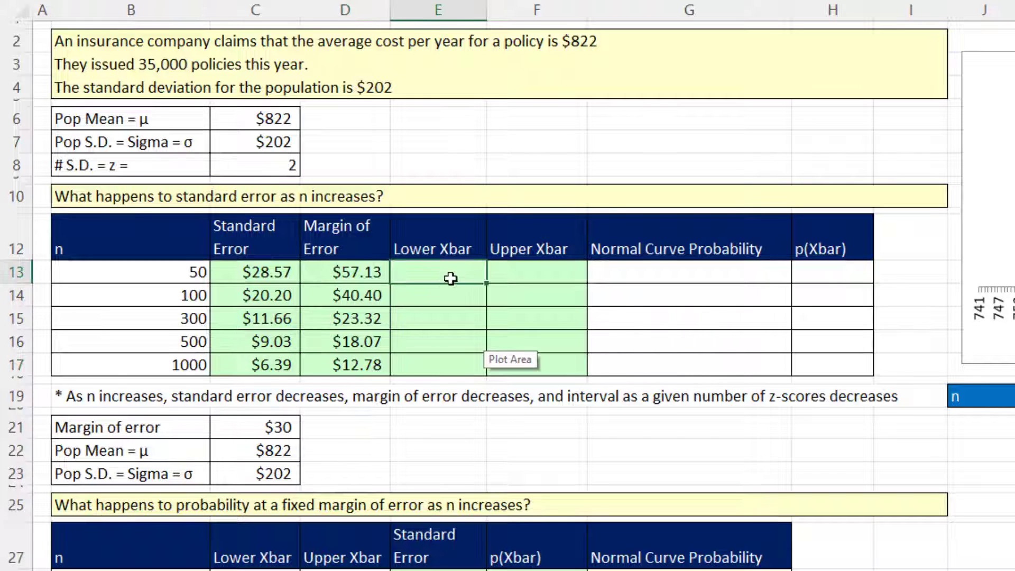
{"action": "type", "text": "="}
{"action": "left_click", "coordinate": [265, 112]}
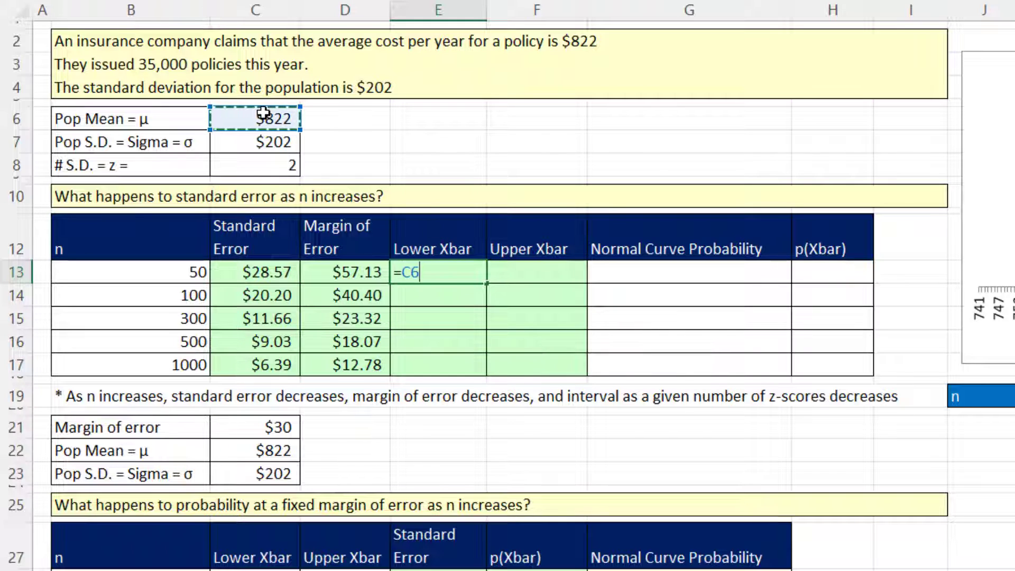
{"action": "type", "text": "-"}
{"action": "left_click_drag", "start_coordinate": [340, 280], "coordinate": [365, 370]}
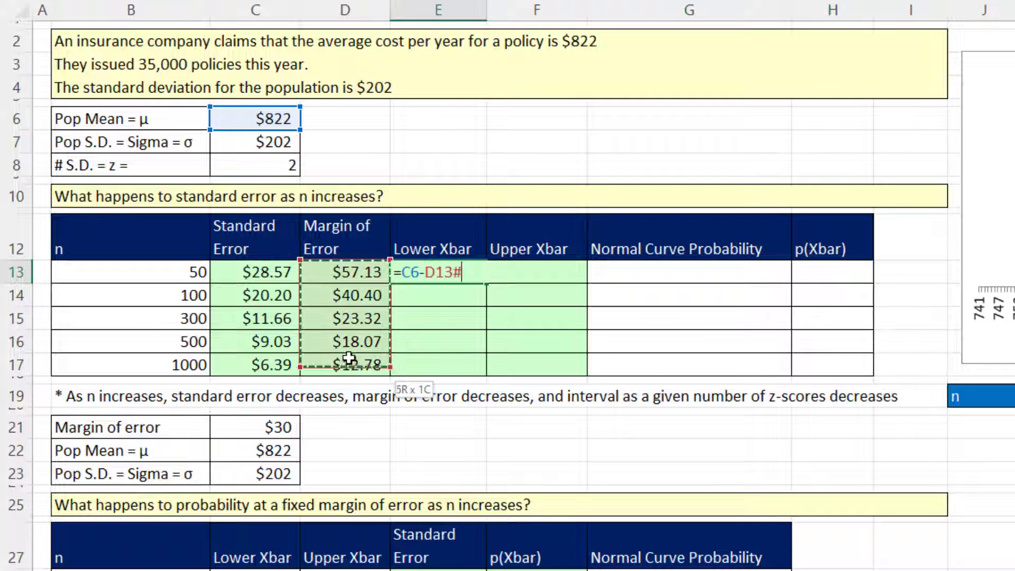
{"action": "key", "text": "Return"}
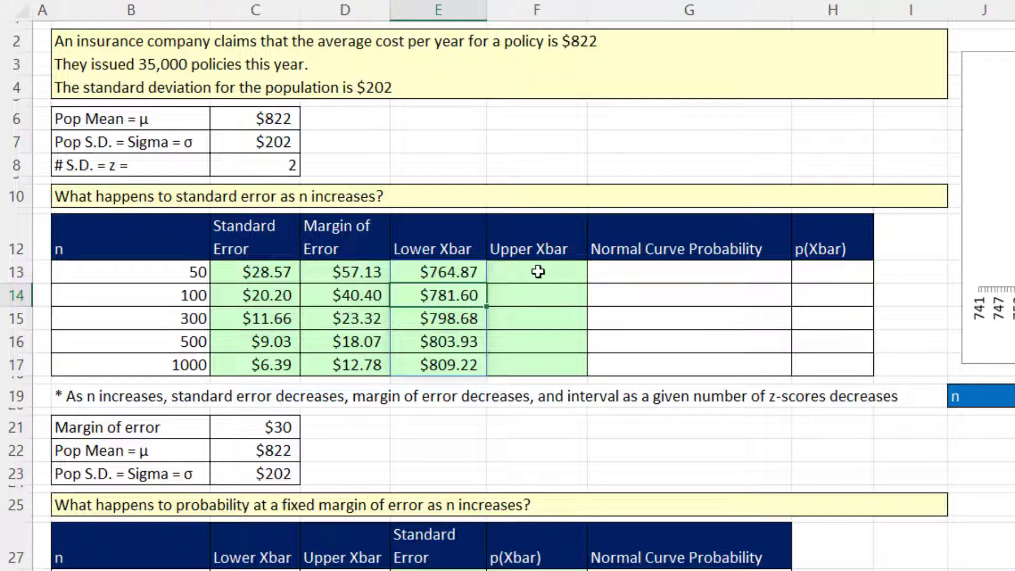
- Calculate the Upper Xbar values in F13 with the spilled formula =C6+D13#
{"action": "left_click", "coordinate": [524, 271]}
{"action": "type", "text": "="}
{"action": "left_click", "coordinate": [279, 119]}
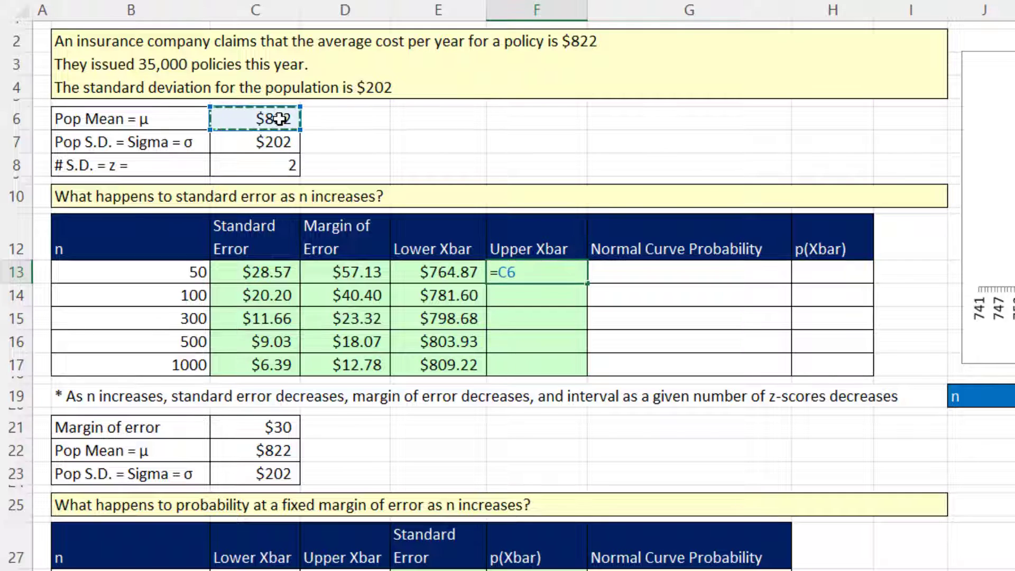
{"action": "type", "text": "+"}
{"action": "left_click", "coordinate": [361, 275]}
{"action": "left_click_drag", "start_coordinate": [361, 274], "coordinate": [360, 370]}
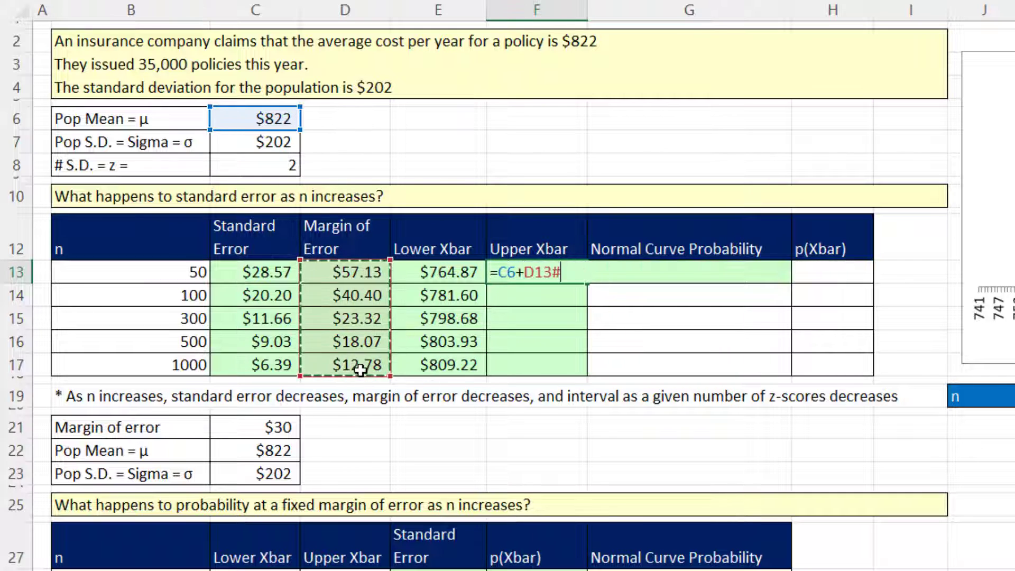
{"action": "key", "text": "Return"}
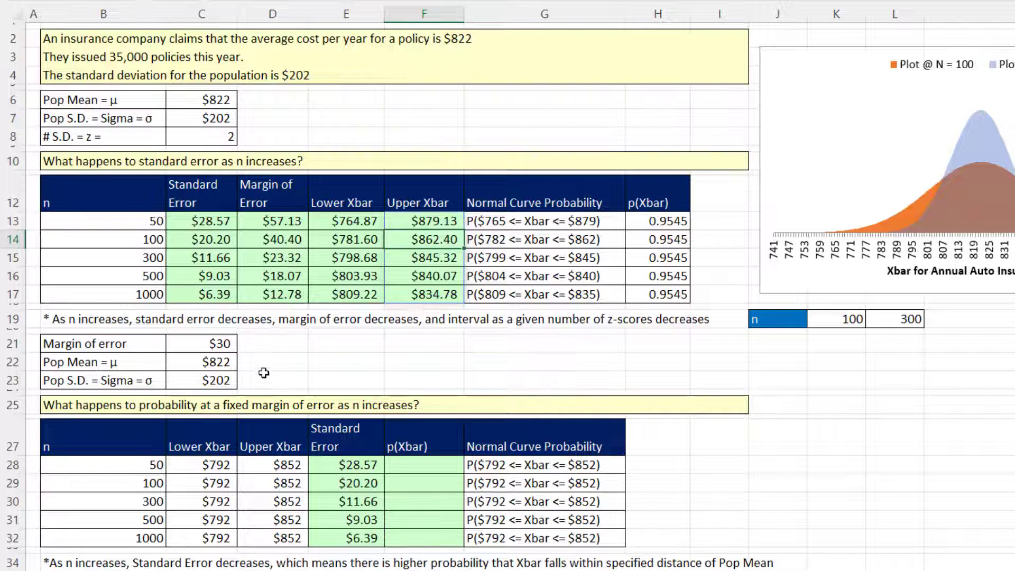
- Begin the p(Xbar) formula in F28 with the cumulative probability up to the Upper Xbar values, =NORM.DIST(D28:D32,C22,E28#,1)
{"action": "left_click", "coordinate": [195, 347]}
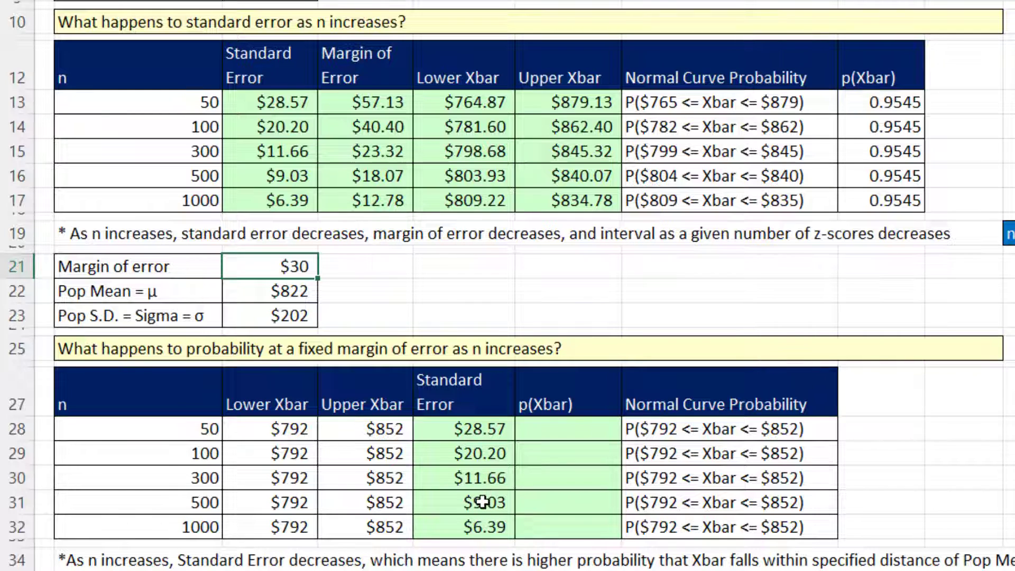
{"action": "left_click", "coordinate": [539, 436]}
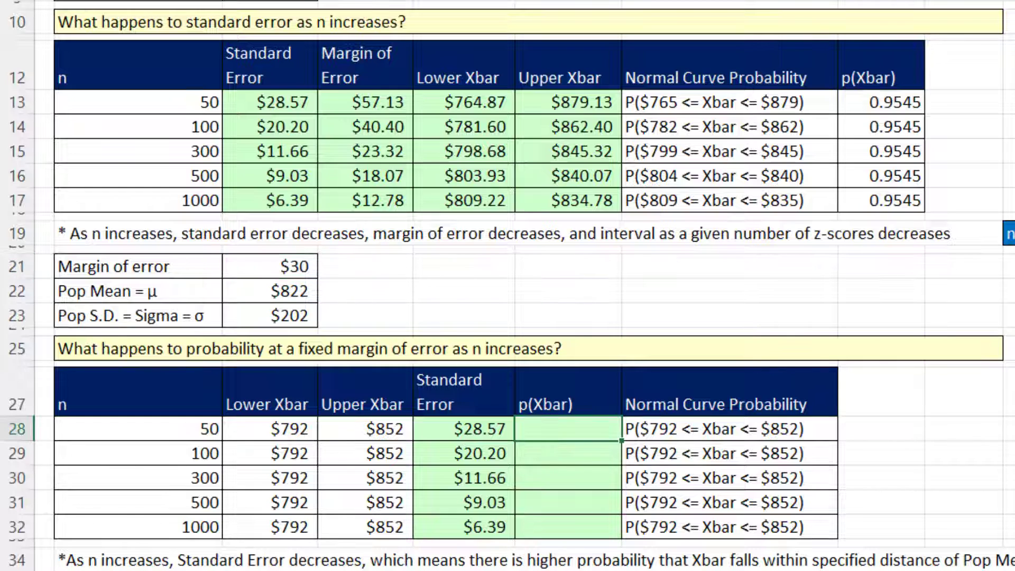
{"action": "type", "text": "=nor"}
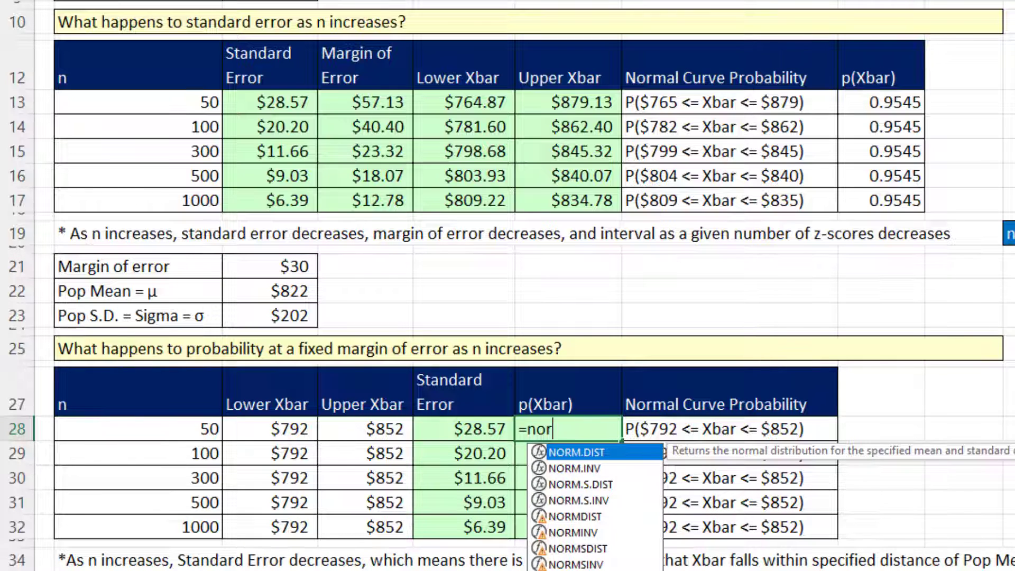
{"action": "key", "text": "Tab"}
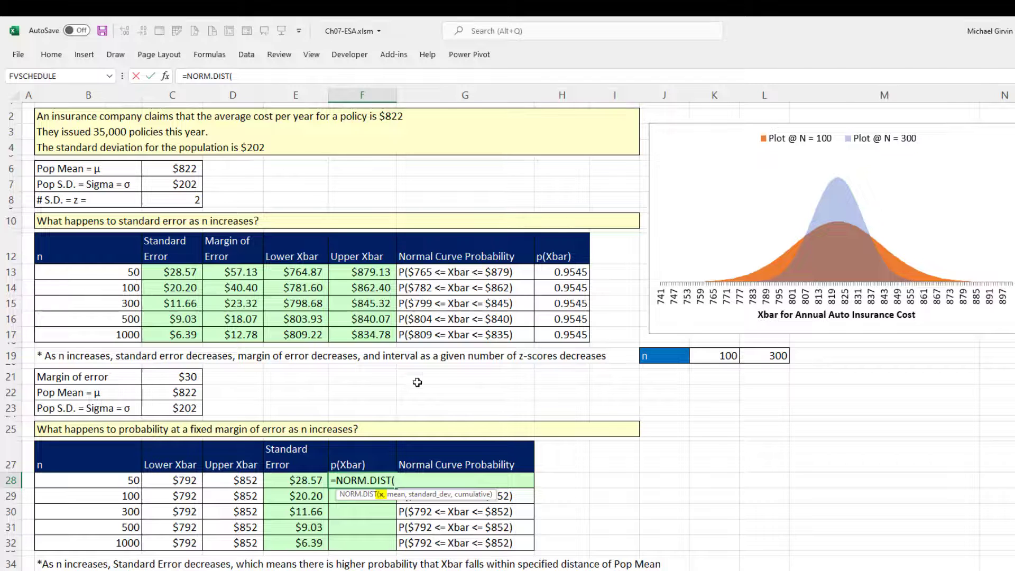
{"action": "left_click_drag", "start_coordinate": [246, 475], "coordinate": [242, 542]}
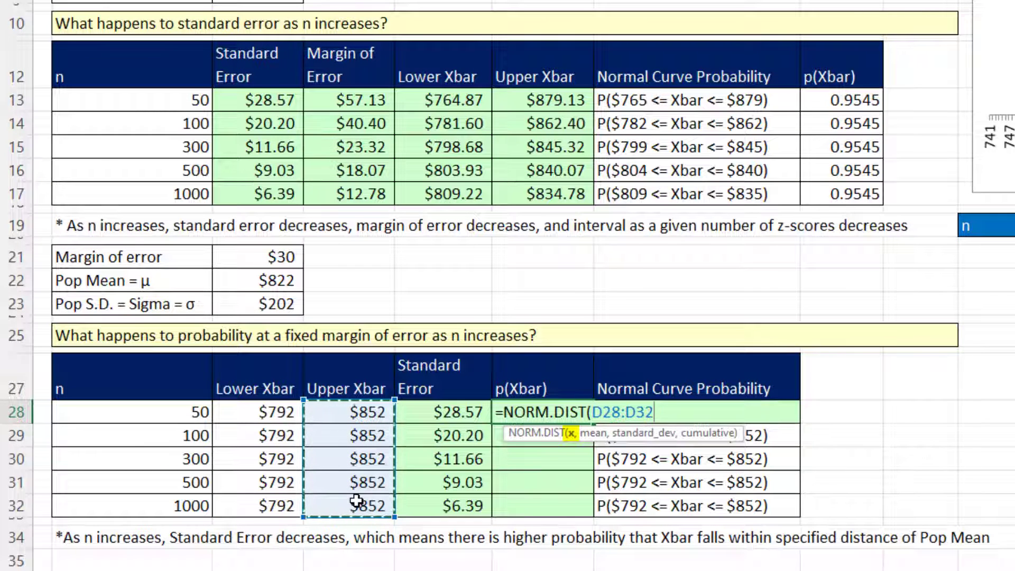
{"action": "type", "text": ","}
{"action": "left_click", "coordinate": [276, 281]}
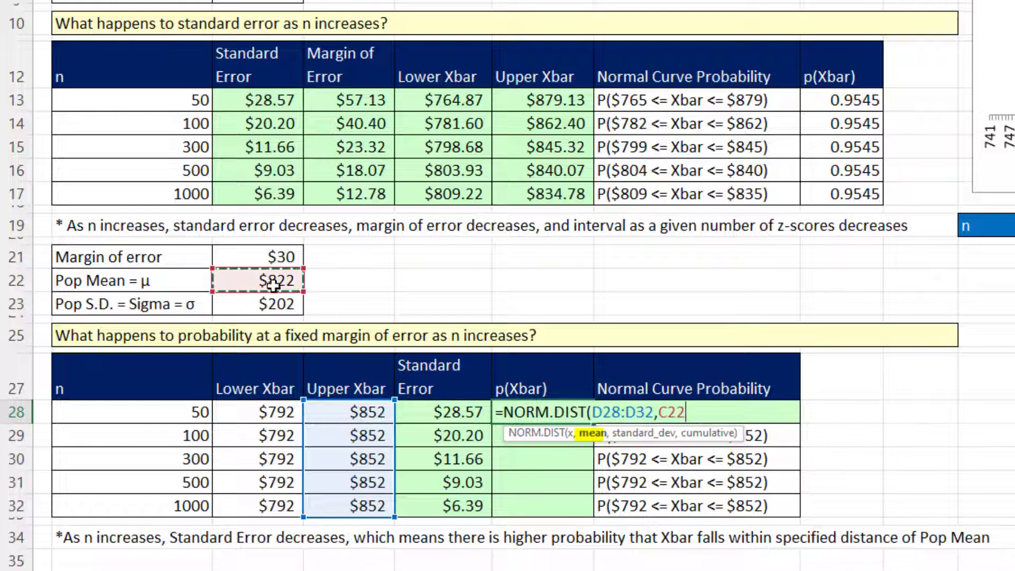
{"action": "type", "text": ","}
{"action": "left_click_drag", "start_coordinate": [431, 413], "coordinate": [430, 505]}
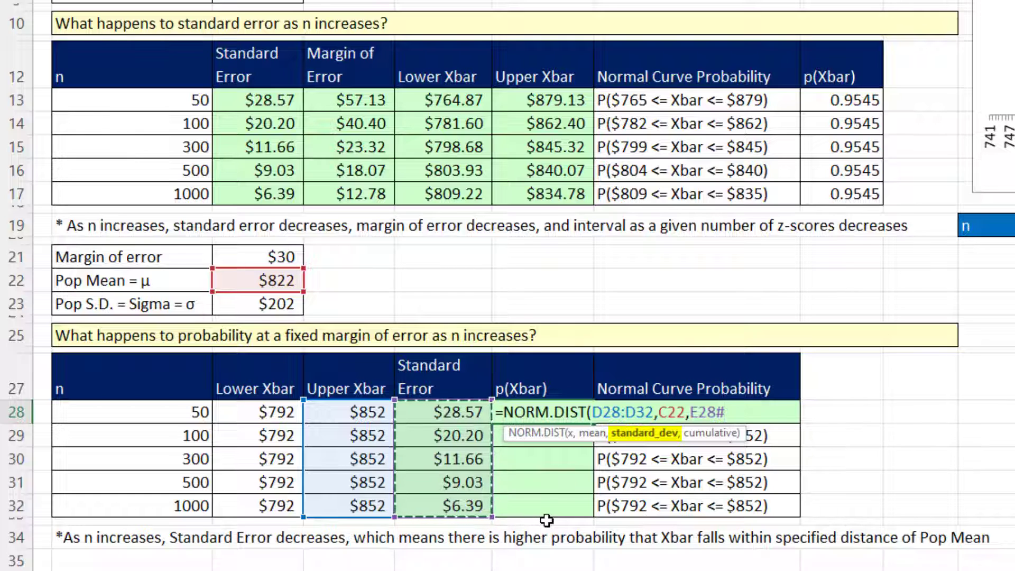
{"action": "type", "text": ",1)"}
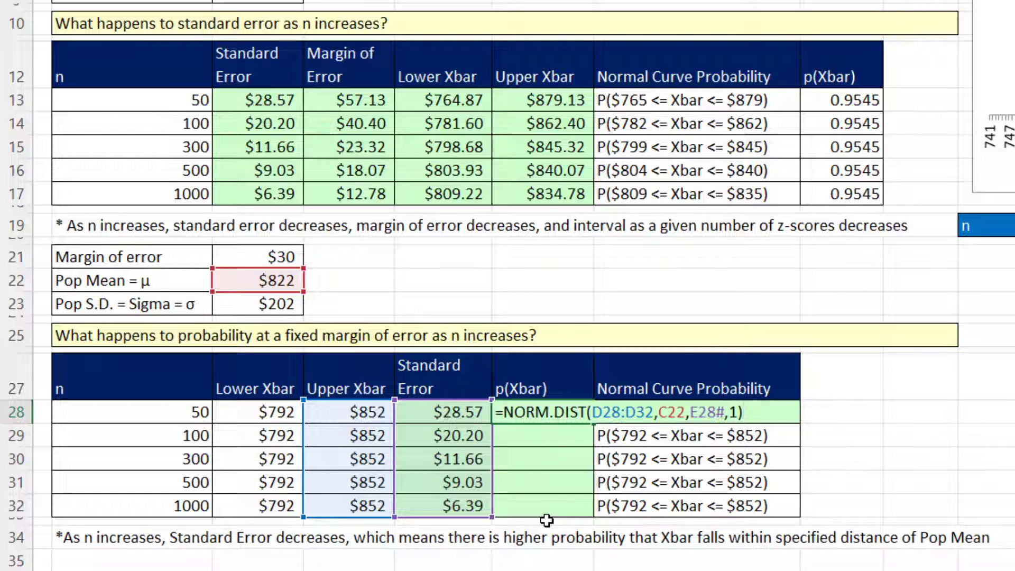
- Complete the F28 formula by subtracting the cumulative probability for the Lower Xbar values, -NORM.DIST(C28:C32,C22,E28#,1)
{"action": "type", "text": "-nor"}
{"action": "key", "text": "Tab"}
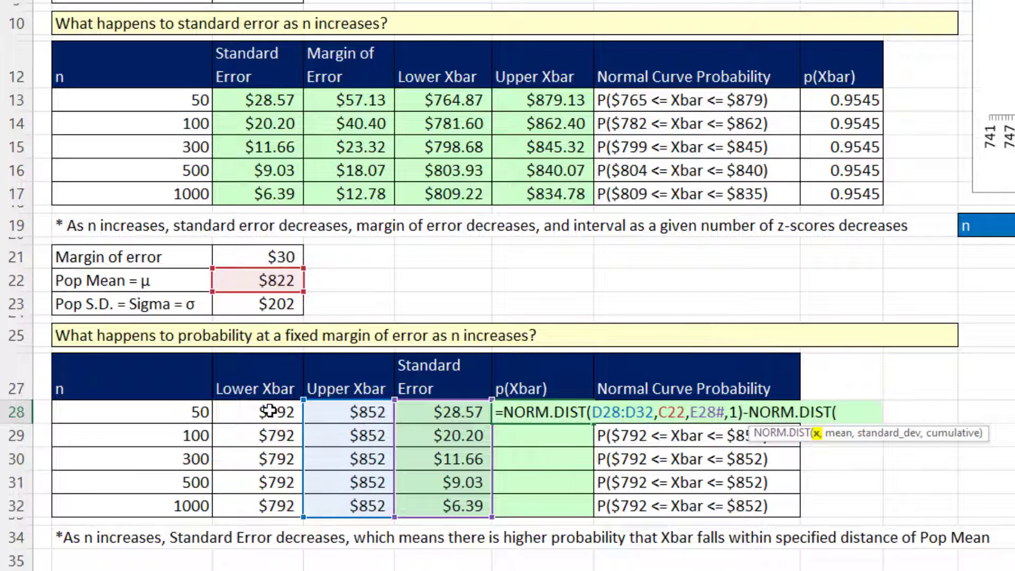
{"action": "left_click_drag", "start_coordinate": [270, 413], "coordinate": [269, 508]}
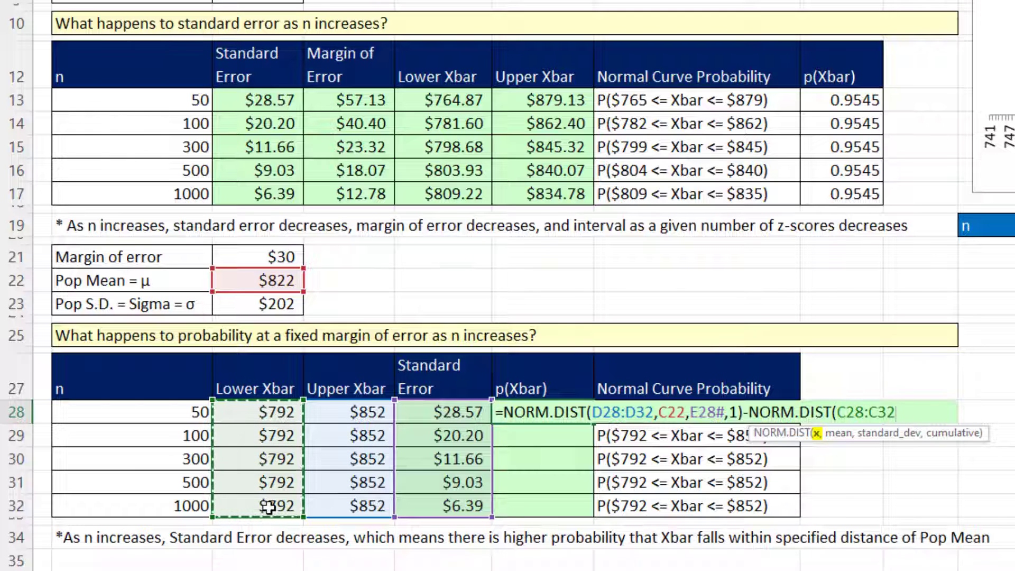
{"action": "type", "text": ","}
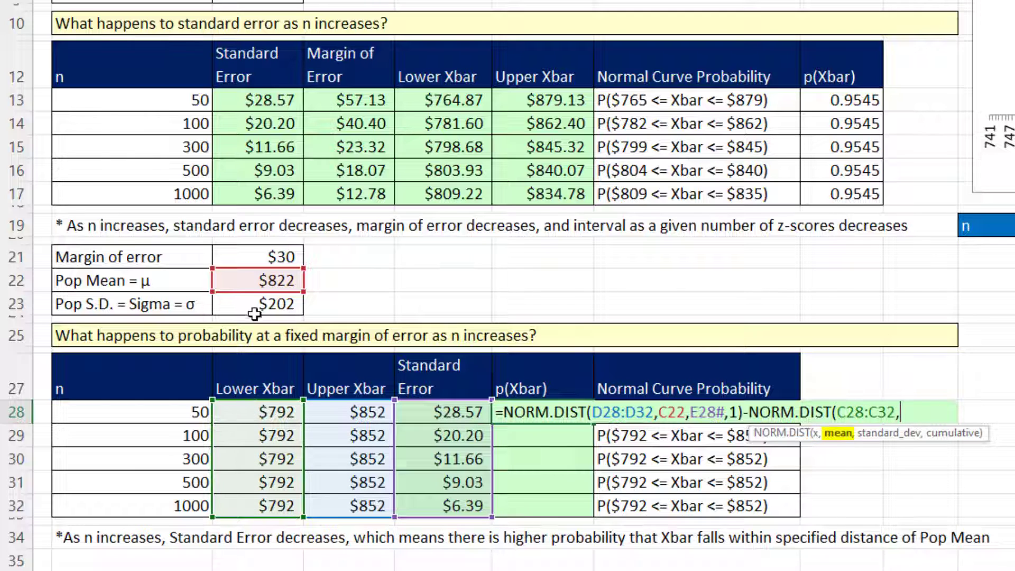
{"action": "left_click", "coordinate": [263, 281]}
{"action": "type", "text": ","}
{"action": "left_click_drag", "start_coordinate": [433, 413], "coordinate": [435, 498]}
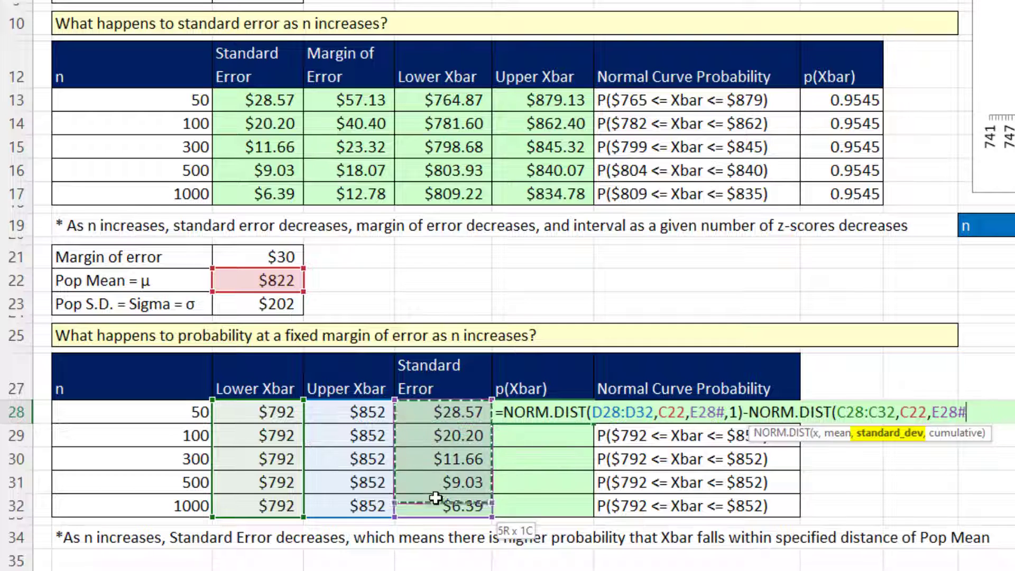
{"action": "type", "text": ",1"}
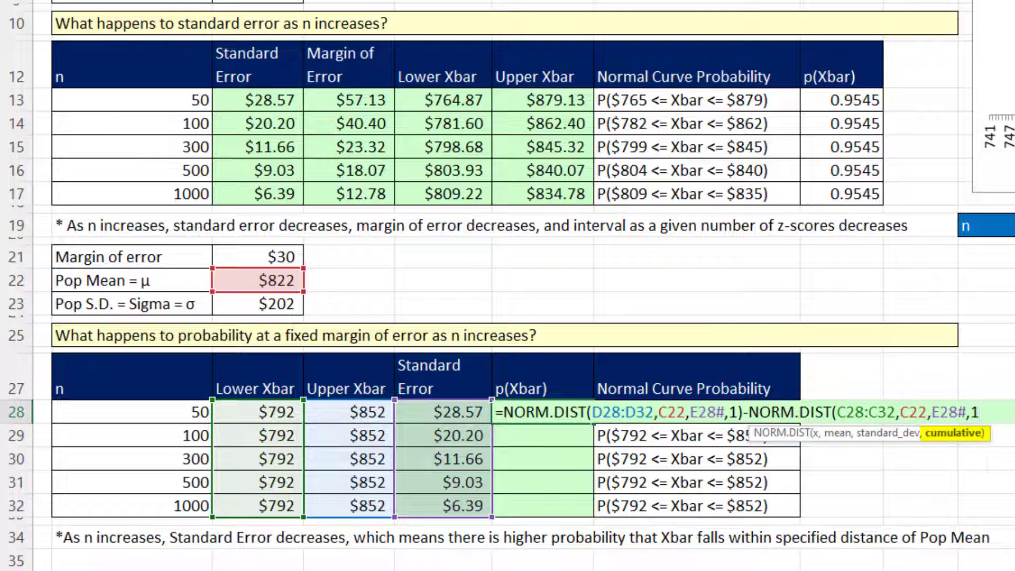
{"action": "type", "text": ")"}
{"action": "key", "text": "Return"}
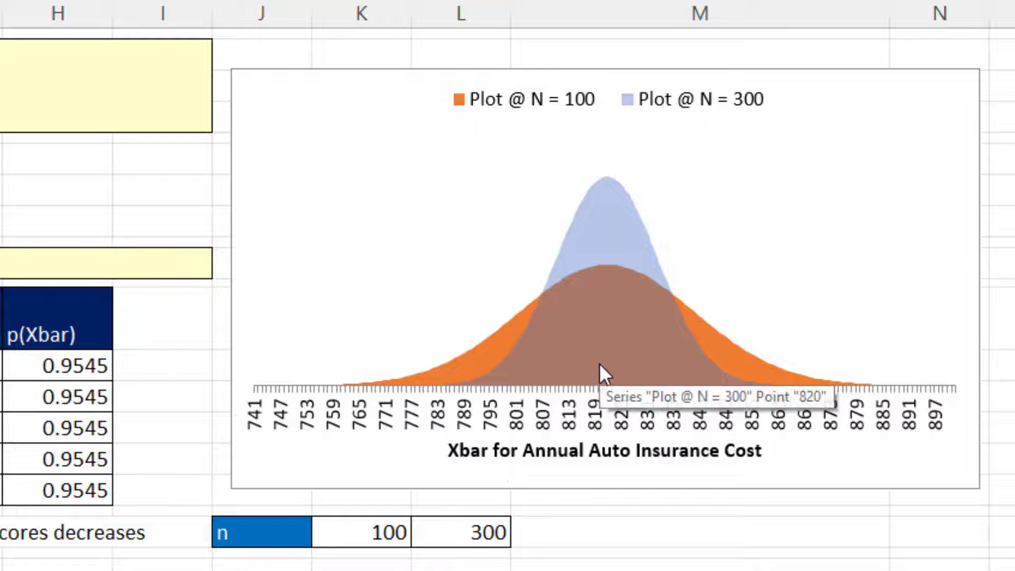
- Change the second sample size plotted in the Xbar chart, in L19, to 500
{"action": "left_click", "coordinate": [460, 533]}
{"action": "type", "text": "500"}
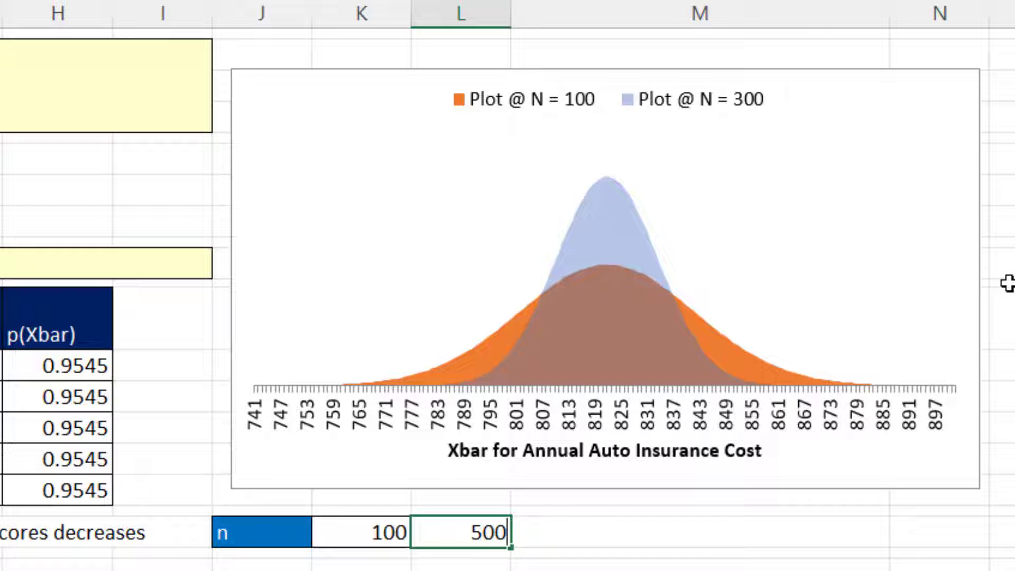
{"action": "key", "text": "Return"}
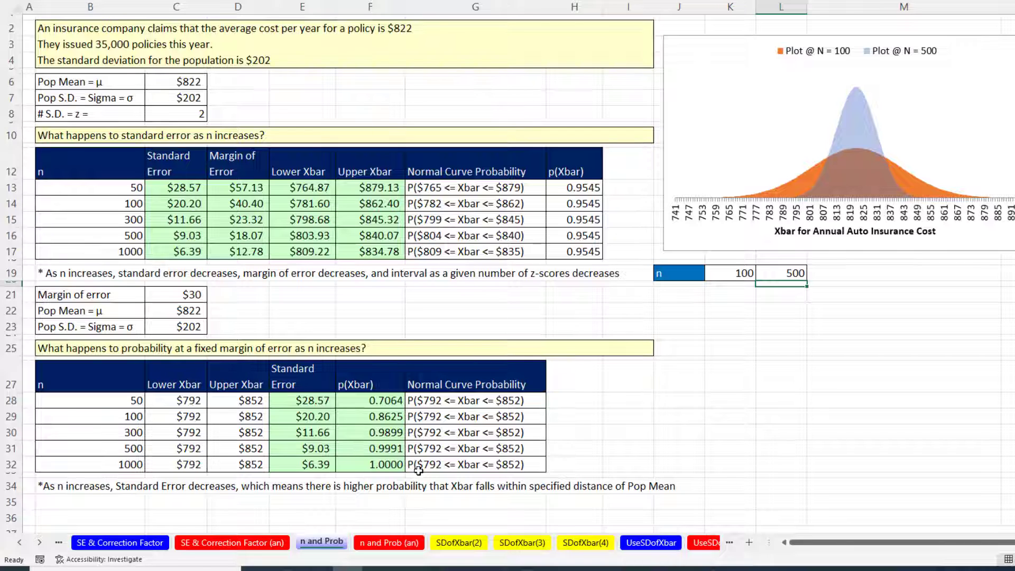
- On the UseSDofXbar worksheet, review the insurance claim's given population mean, standard deviation and distribution in C28:C30
{"action": "left_click", "coordinate": [655, 545]}
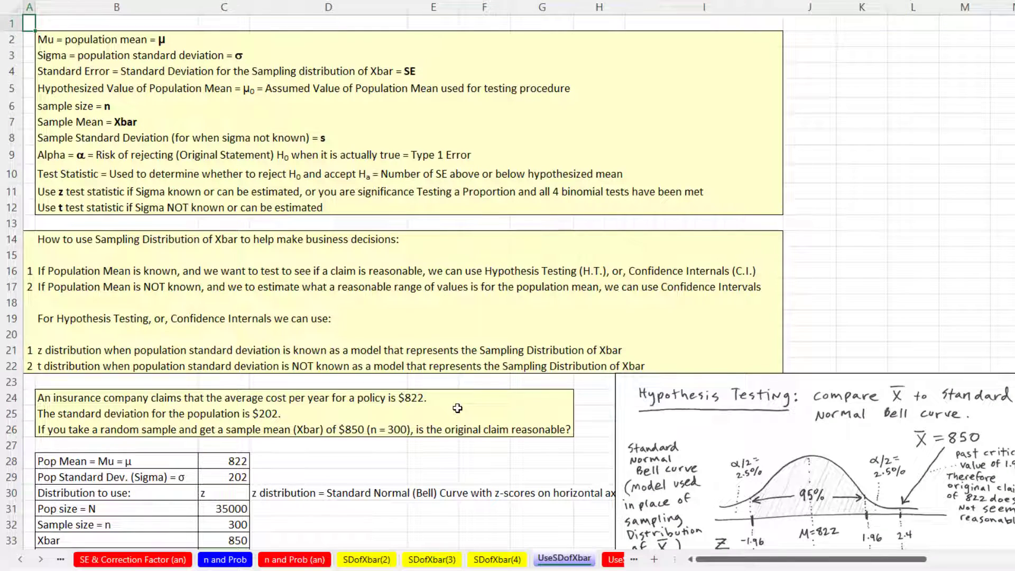
{"action": "scroll", "coordinate": [457, 407], "scroll_direction": "down", "scroll_amount": 5}
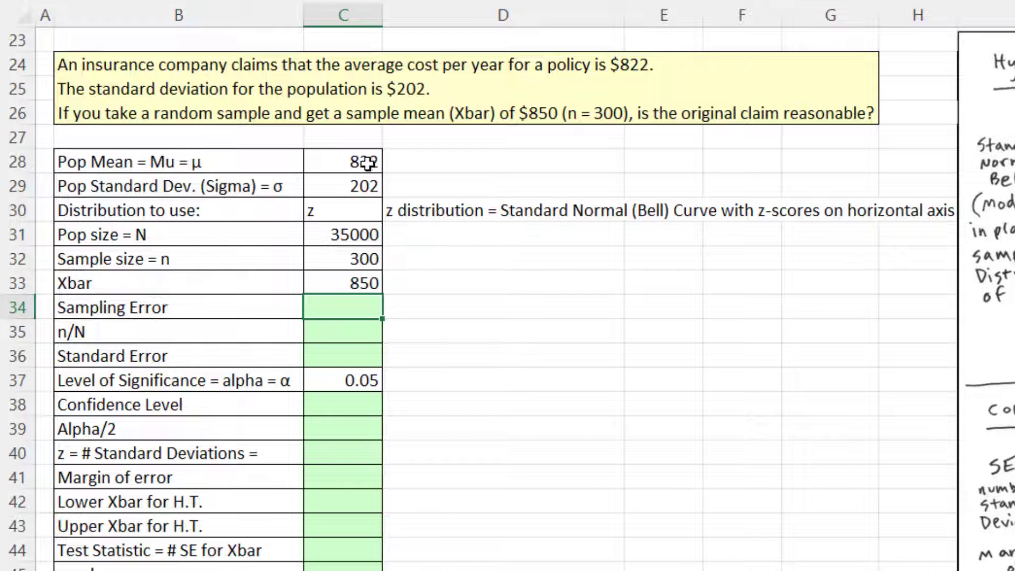
{"action": "left_click", "coordinate": [368, 163]}
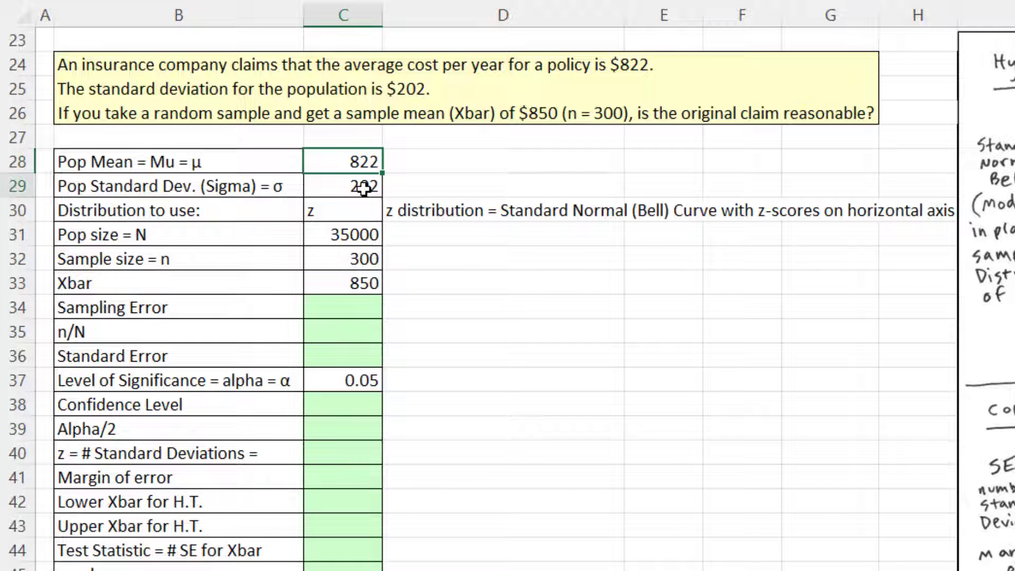
{"action": "left_click", "coordinate": [364, 189]}
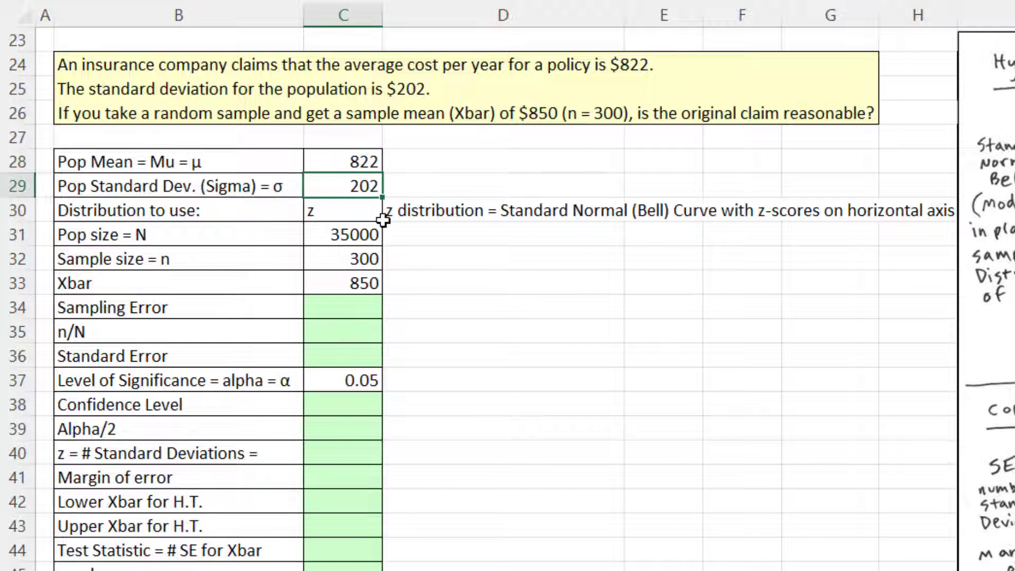
{"action": "left_click", "coordinate": [355, 213]}
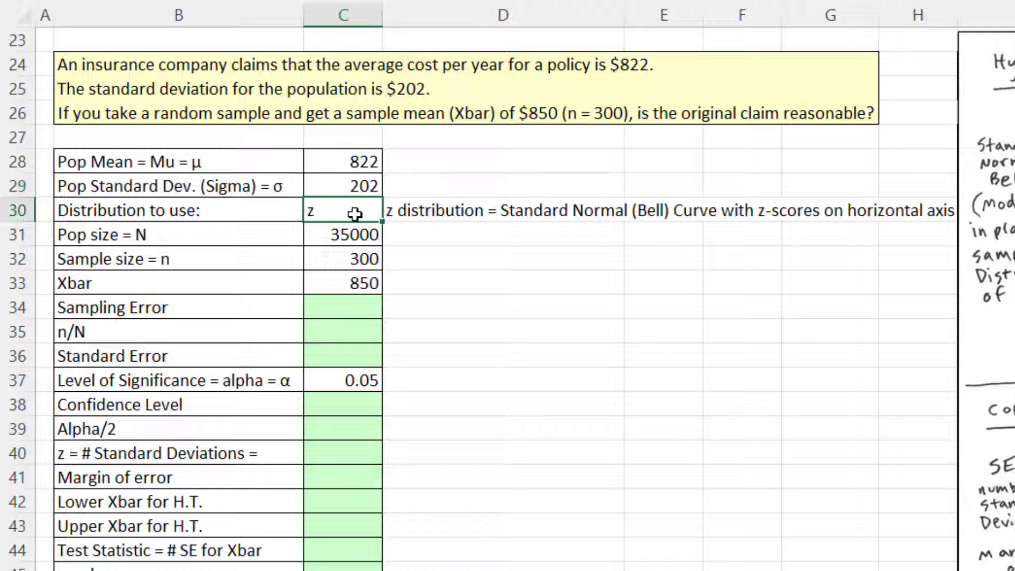
- Review the claim's given standard deviation in C29 and the population size, sample size and Xbar in C31:C33
{"action": "left_click", "coordinate": [359, 185]}
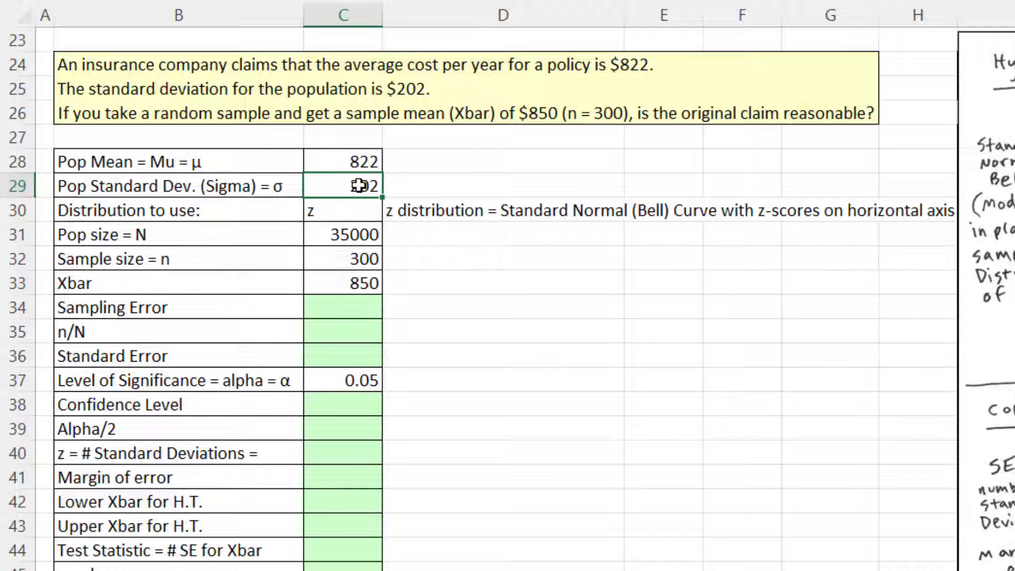
{"action": "left_click", "coordinate": [369, 236]}
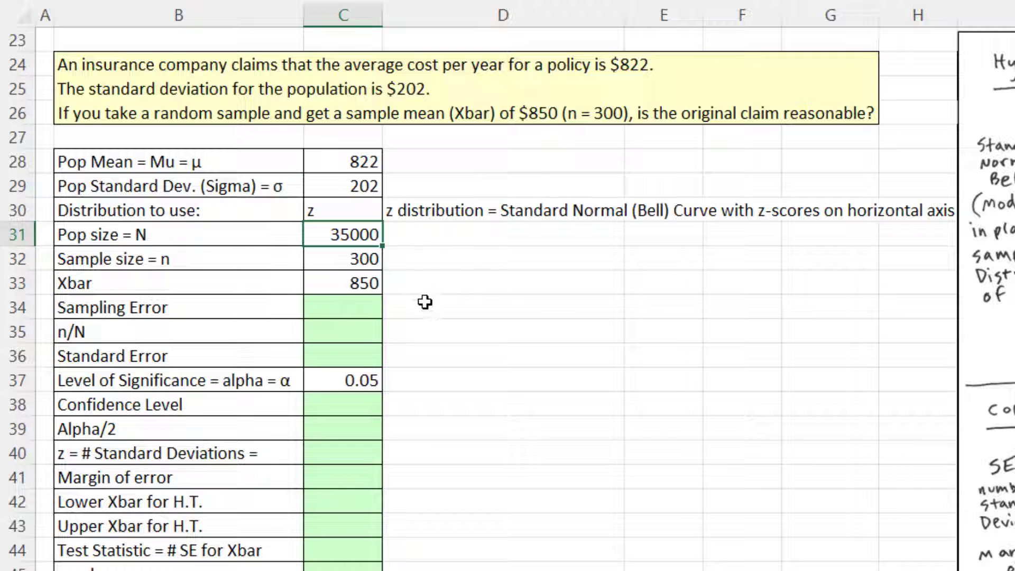
{"action": "left_click", "coordinate": [364, 258]}
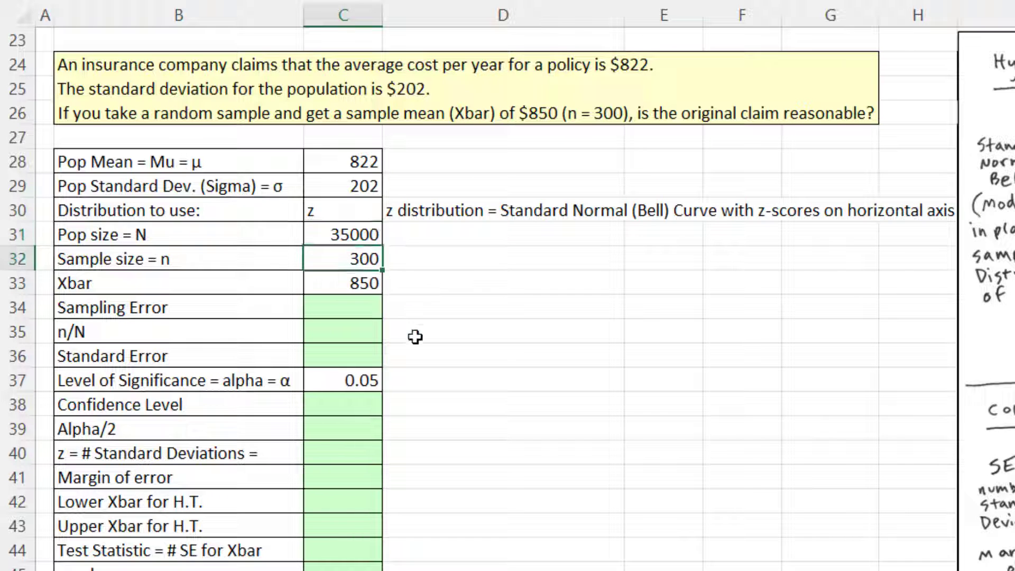
{"action": "left_click", "coordinate": [354, 286]}
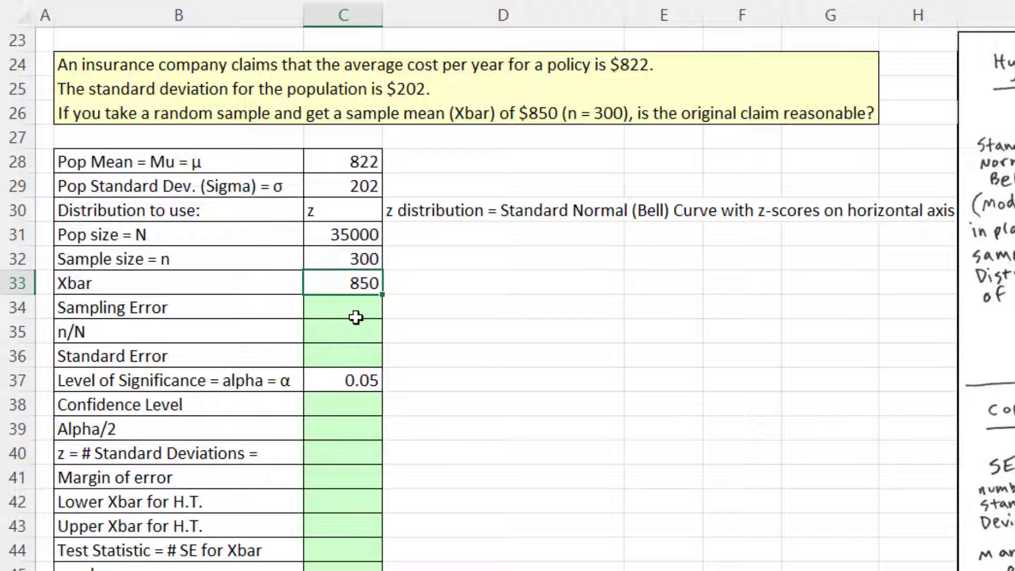
- Calculate the Sampling Error in C34 as Xbar minus the population mean, =C33-C28
{"action": "key", "text": "Return"}
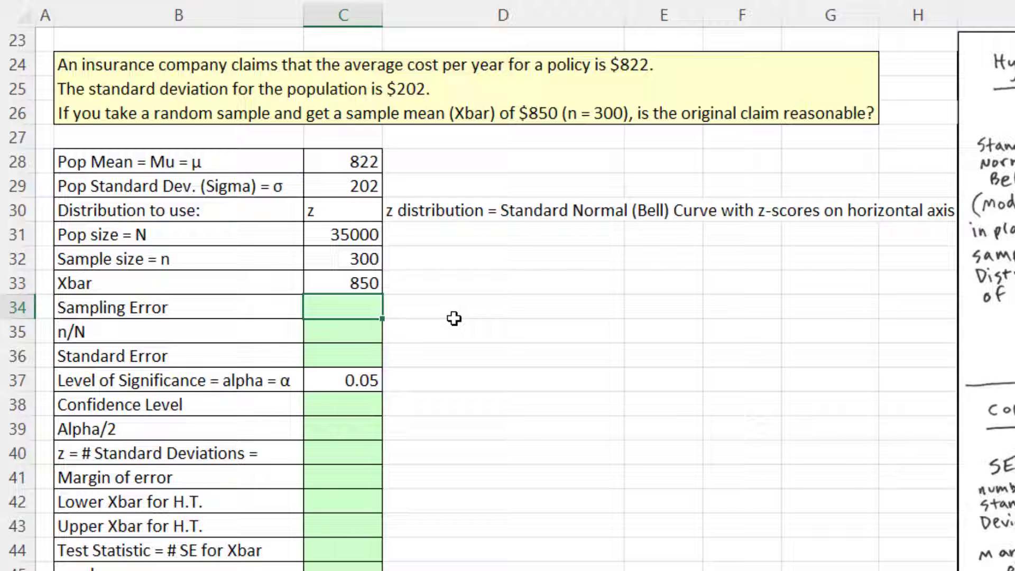
{"action": "type", "text": "="}
{"action": "key", "text": "Up"}
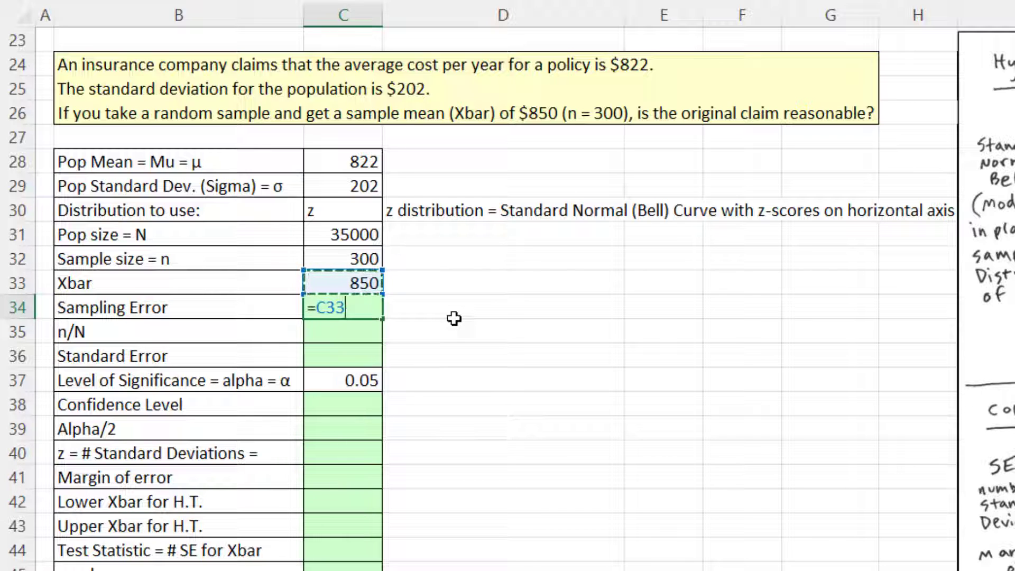
{"action": "type", "text": "-"}
{"action": "key", "text": "Up"}
{"action": "key", "text": "Up"}
{"action": "key", "text": "Up"}
{"action": "key", "text": "Up"}
{"action": "key", "text": "Up"}
{"action": "key", "text": "Up"}
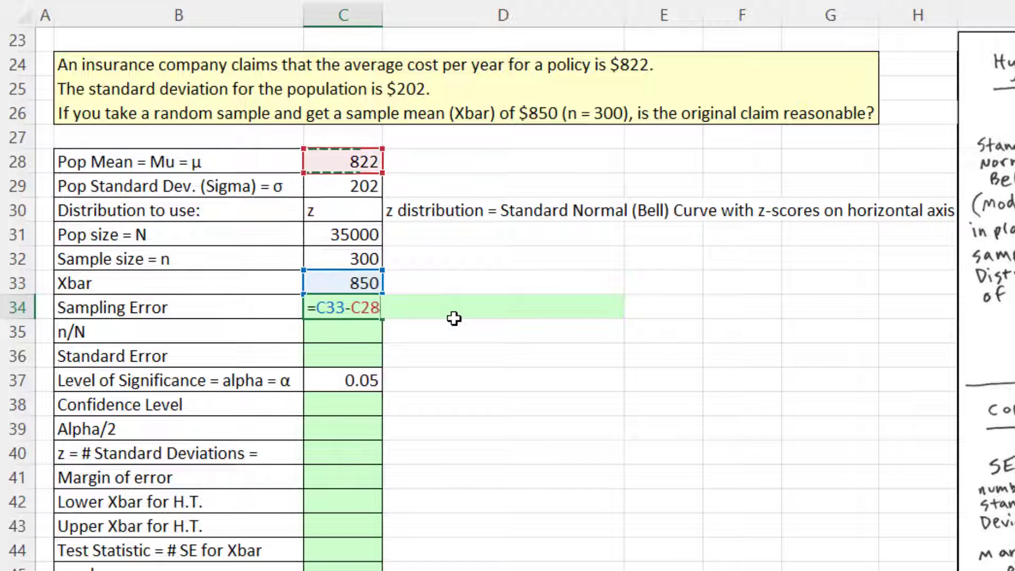
{"action": "key", "text": "Return"}
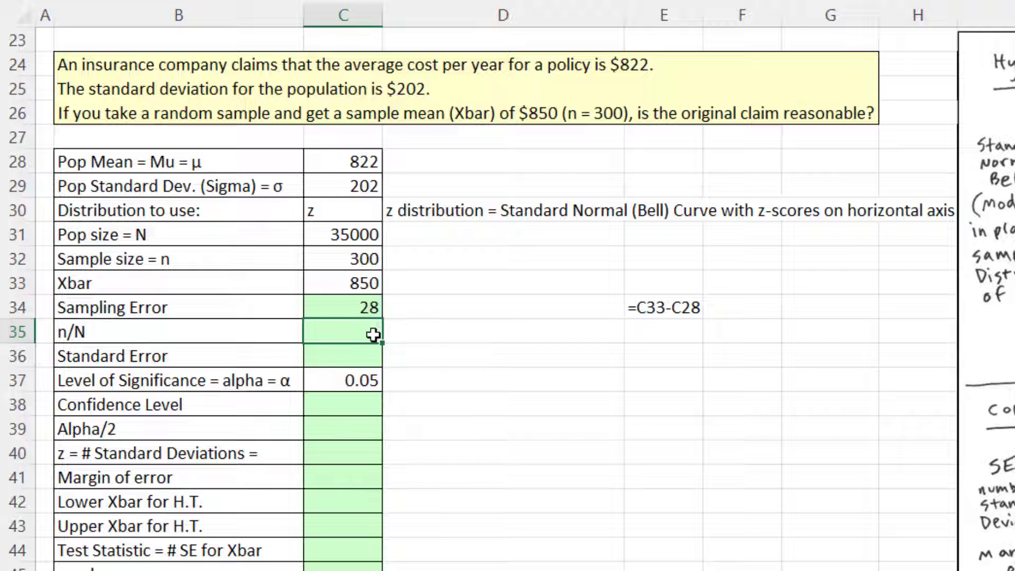
- Calculate the n/N ratio in C35 by dividing the sample size by the population size, =C32/C31
{"action": "type", "text": "="}
{"action": "left_click", "coordinate": [360, 258]}
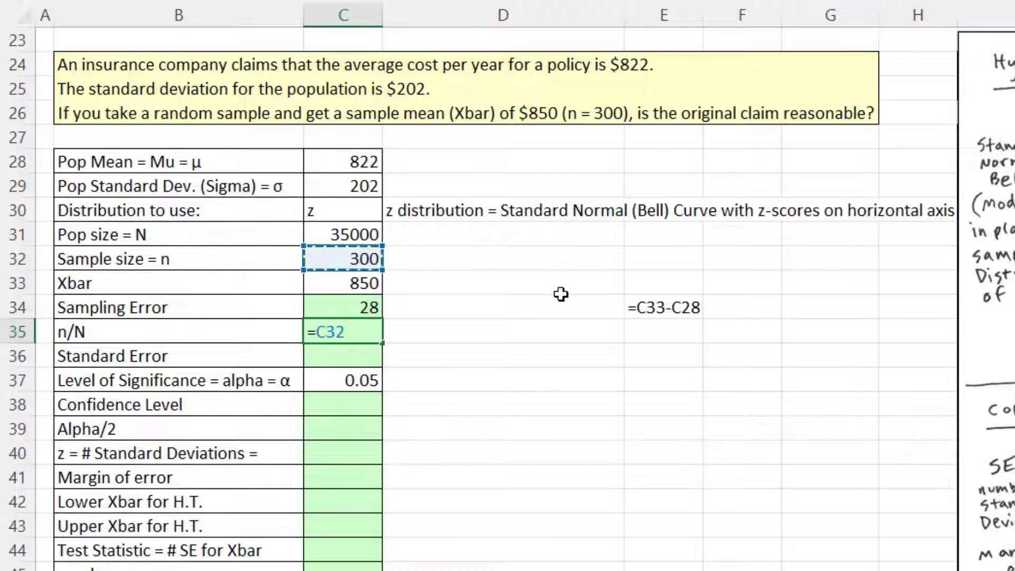
{"action": "type", "text": "/"}
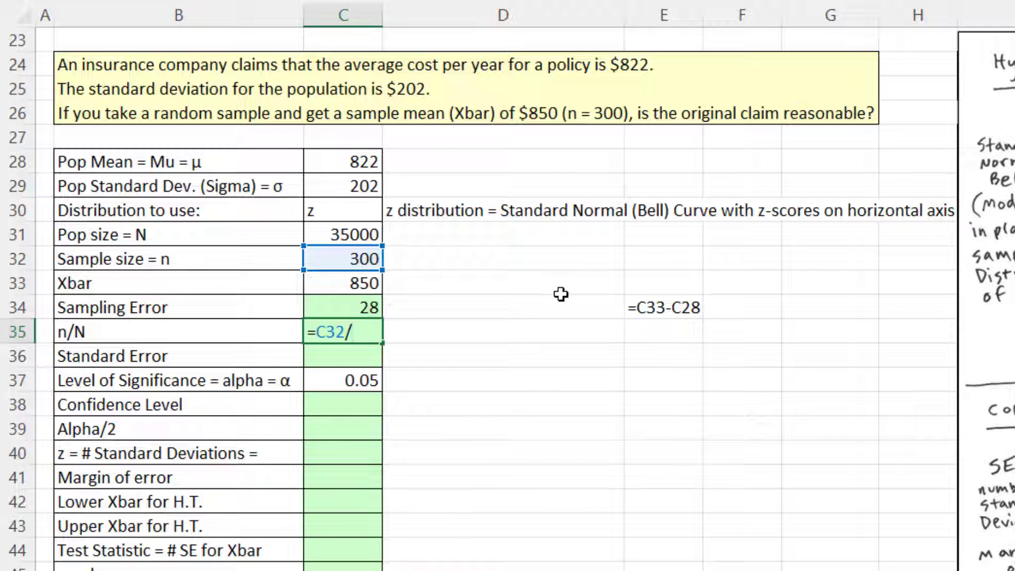
{"action": "left_click", "coordinate": [369, 229]}
{"action": "key", "text": "Return"}
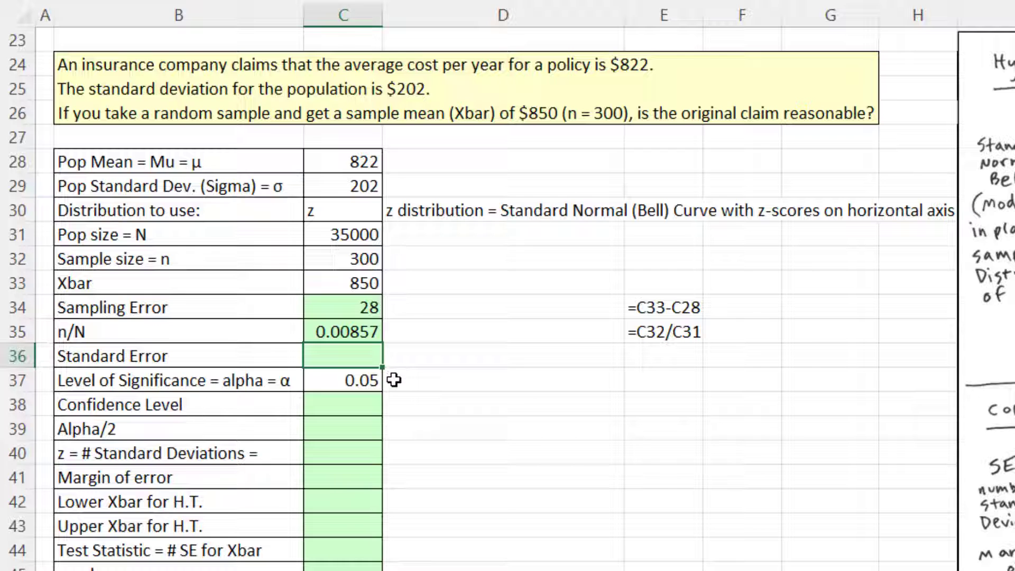
- Calculate the Standard Error in C36 from the population standard deviation and sample size, =C29/SQRT(C32)
{"action": "type", "text": "="}
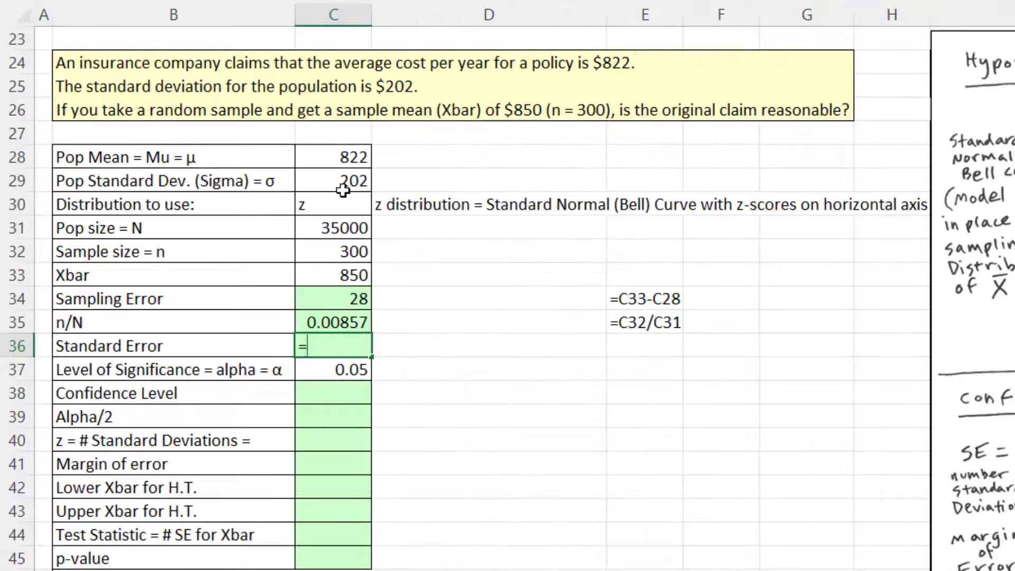
{"action": "left_click", "coordinate": [235, 120]}
{"action": "type", "text": "/sqr"}
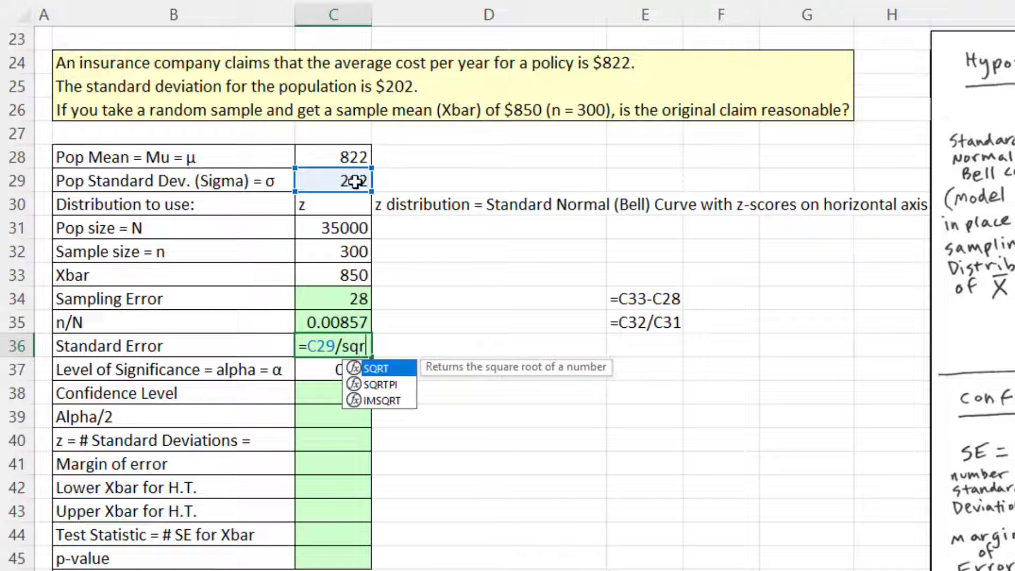
{"action": "key", "text": "Tab"}
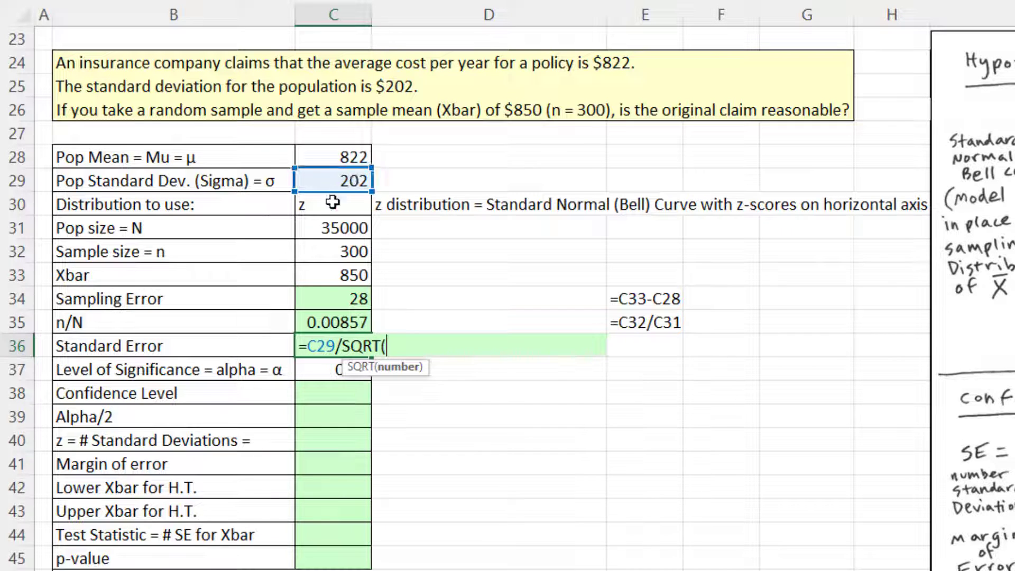
{"action": "left_click", "coordinate": [329, 262]}
{"action": "type", "text": ")"}
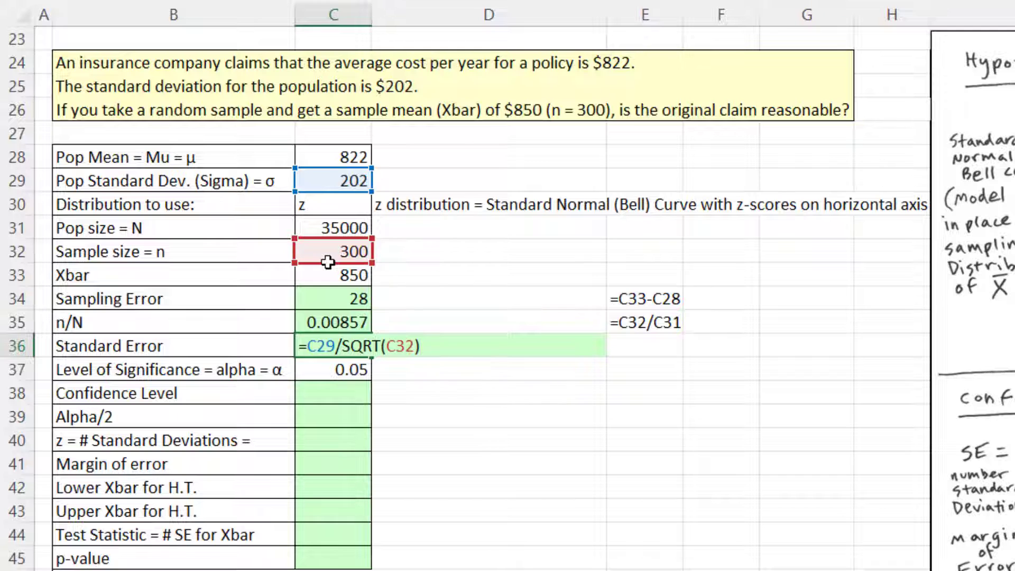
{"action": "key", "text": "Return"}
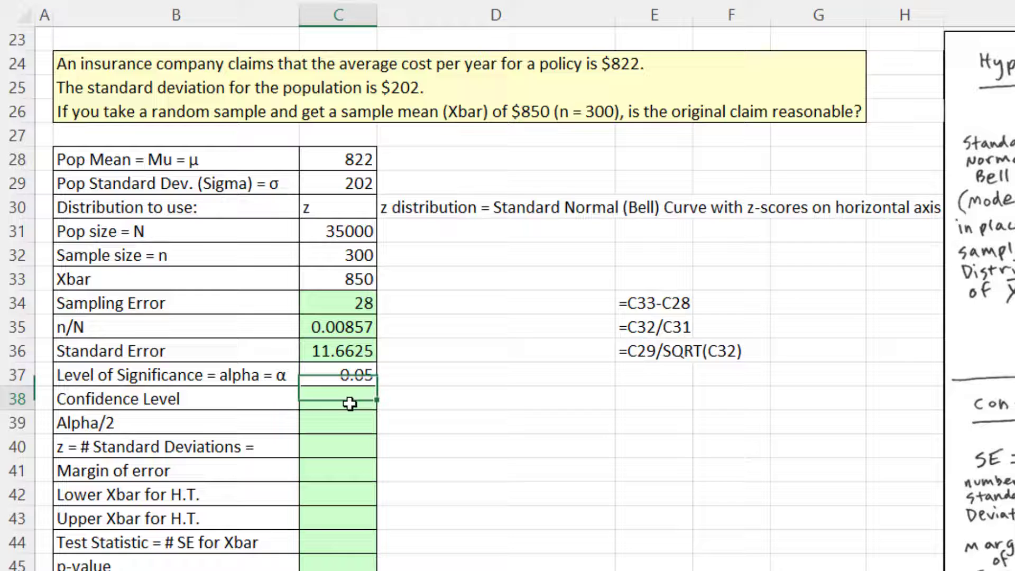
- Derive the Confidence Level in C38 as =1-C37 and Alpha/2 in C39 as =C37/2
{"action": "left_click", "coordinate": [226, 263]}
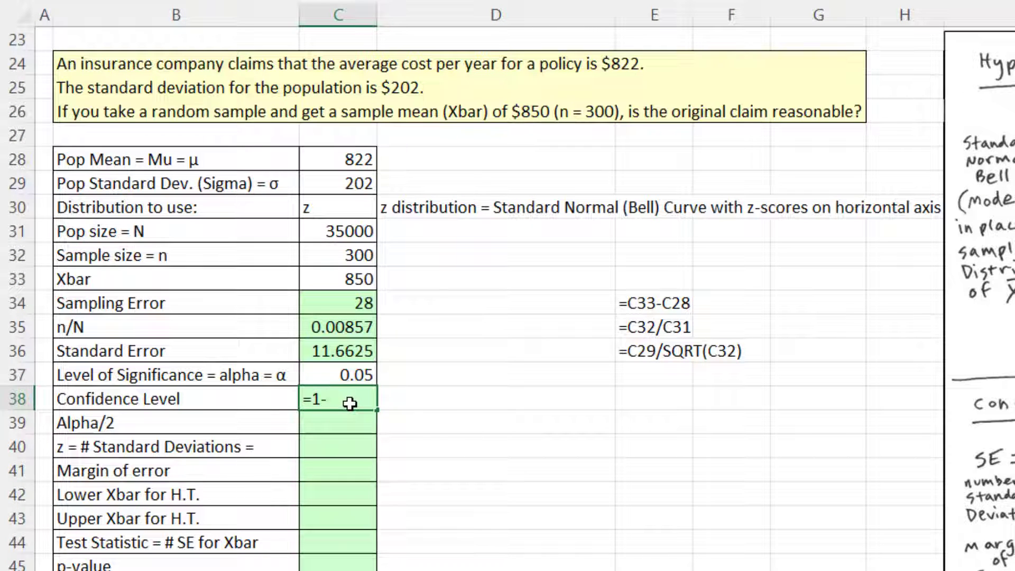
{"action": "type", "text": "=1-"}
{"action": "key", "text": "Up"}
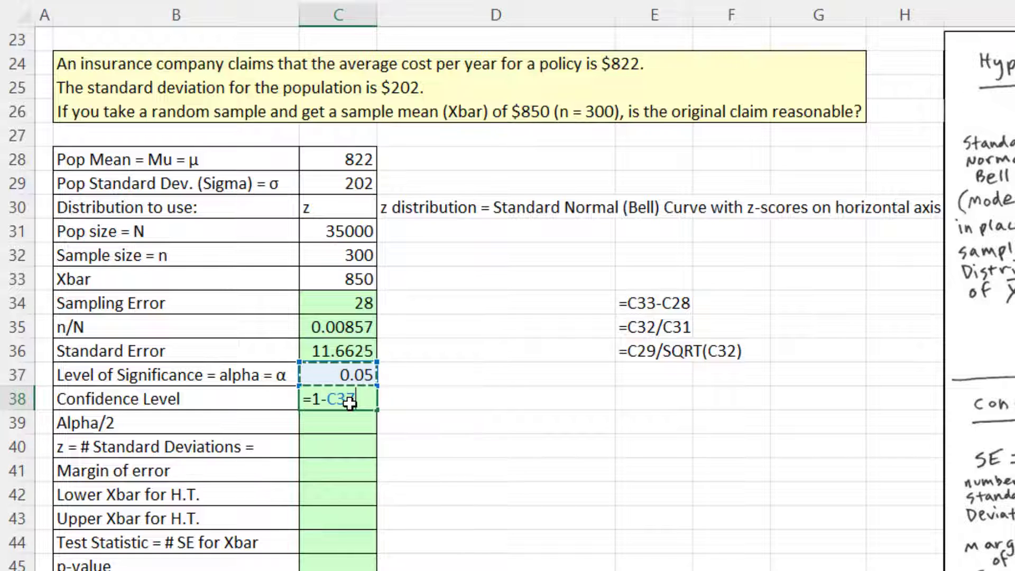
{"action": "key", "text": "Return"}
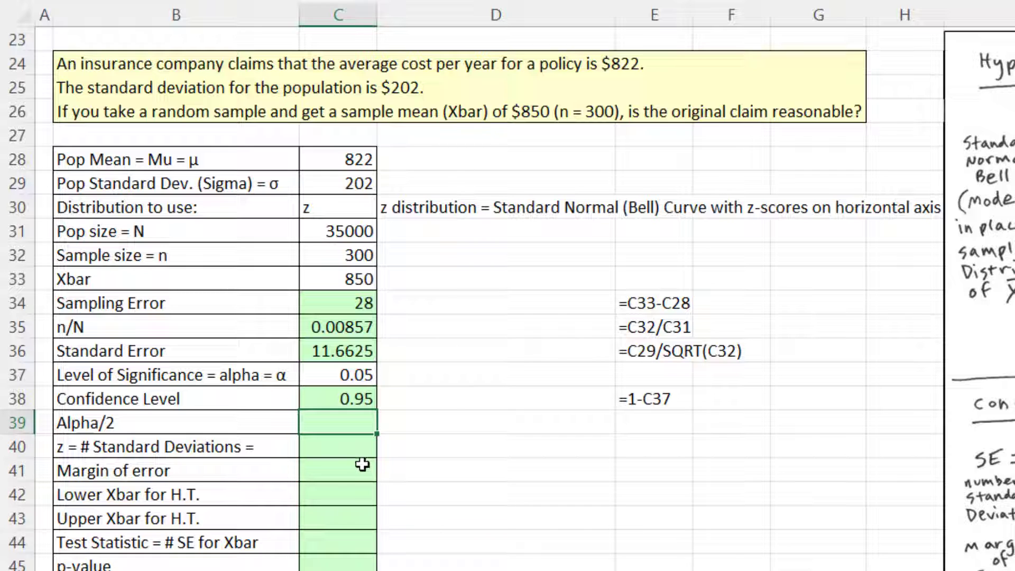
{"action": "type", "text": "="}
{"action": "left_click", "coordinate": [371, 375]}
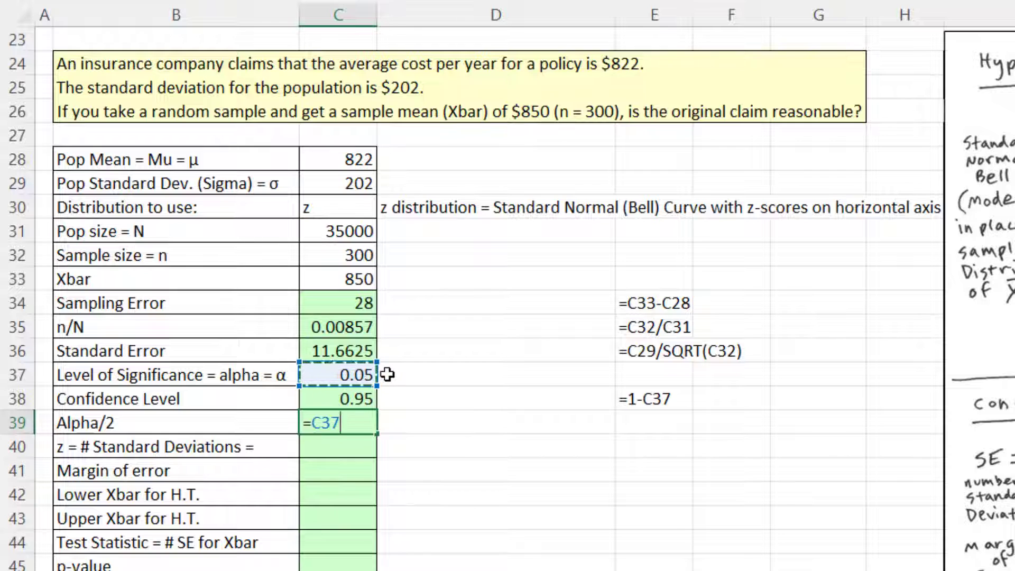
{"action": "type", "text": "/2"}
{"action": "key", "text": "Return"}
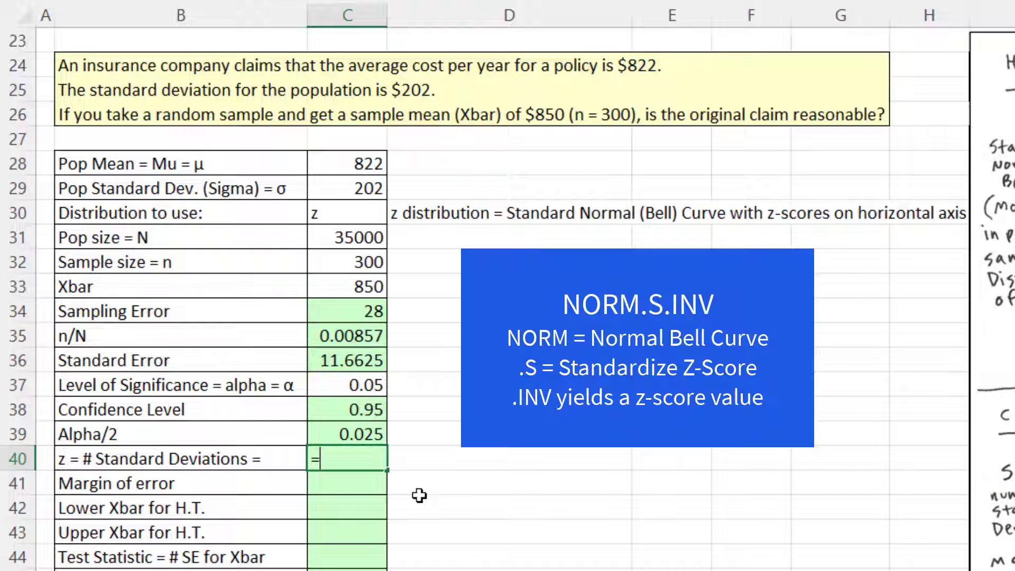
- Calculate the z number of standard deviations in C40 for the upper tail cutoff, =NORM.S.INV(1-C39)
{"action": "type", "text": "orm"}
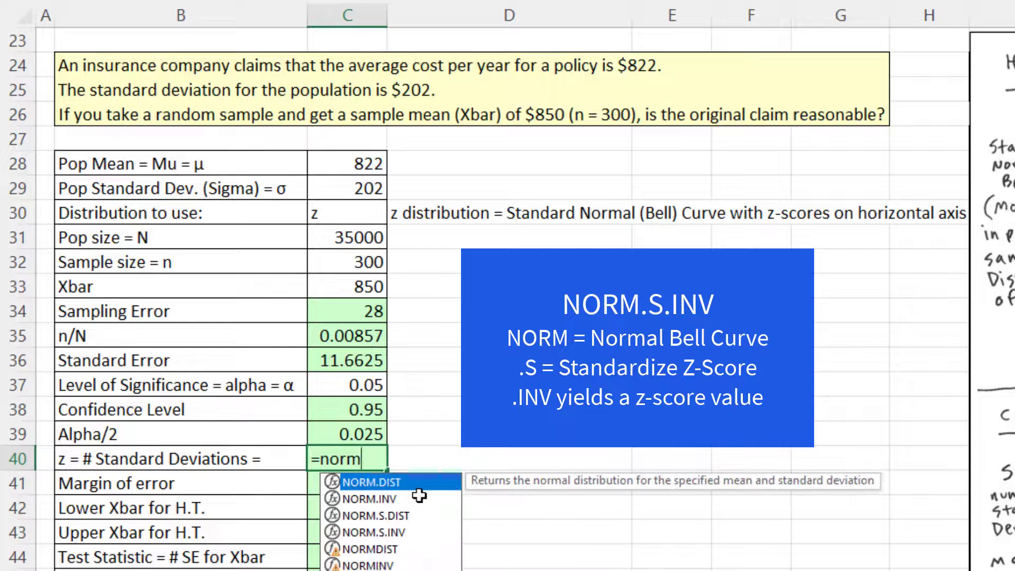
{"action": "type", "text": ".s"}
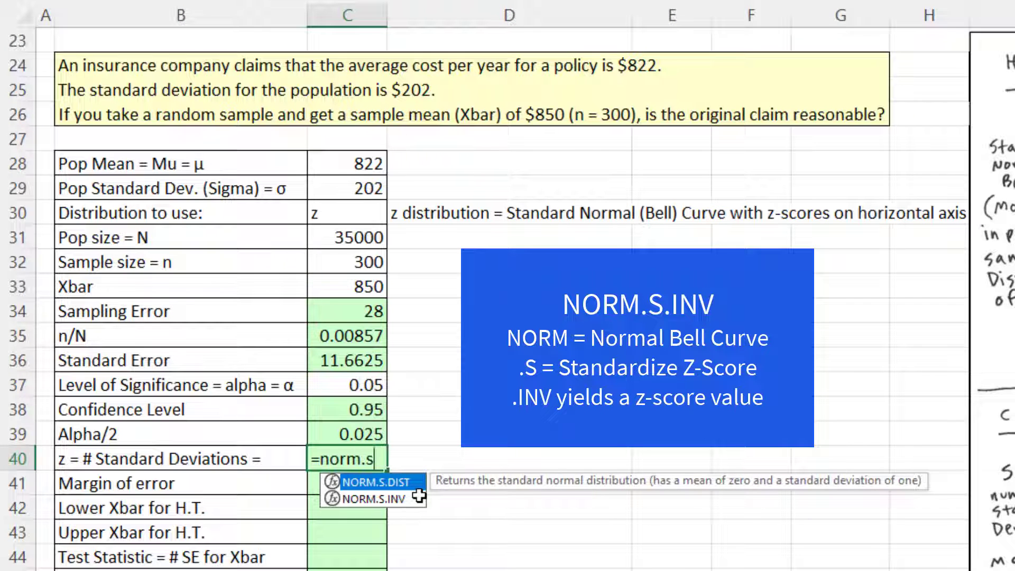
{"action": "left_click", "coordinate": [418, 498]}
{"action": "double_click", "coordinate": [418, 497]}
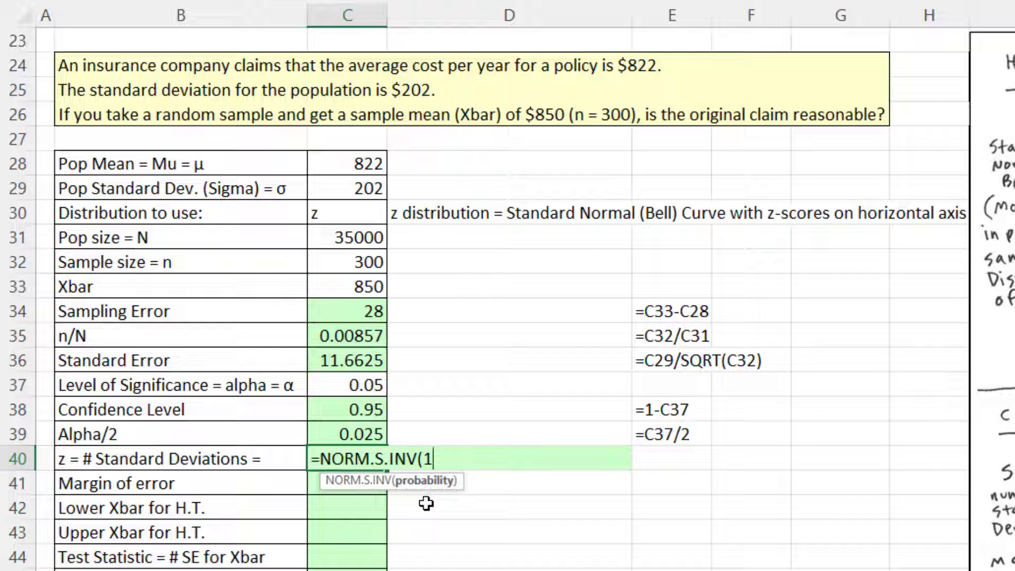
{"action": "left_click", "coordinate": [350, 436]}
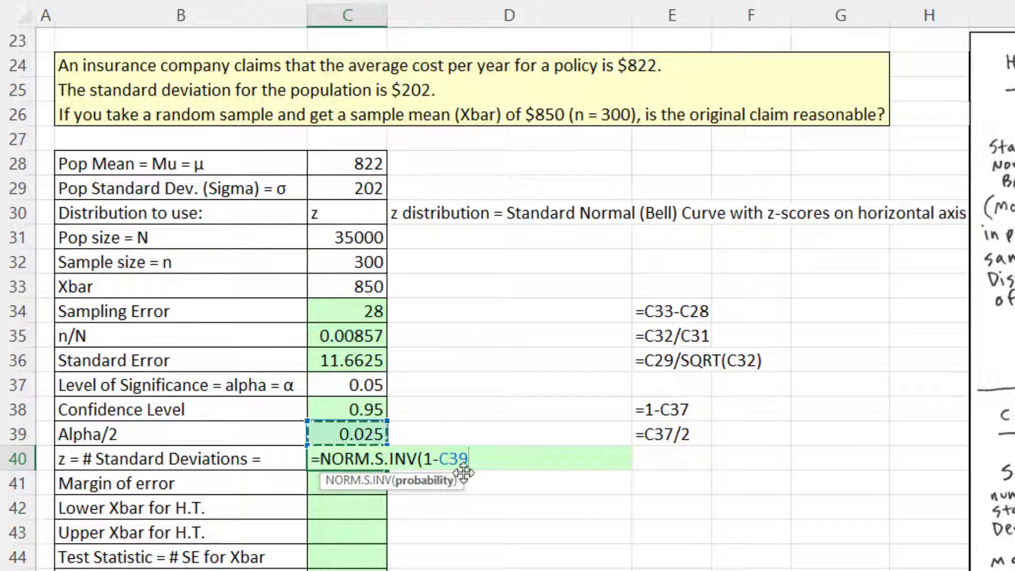
{"action": "type", "text": ")"}
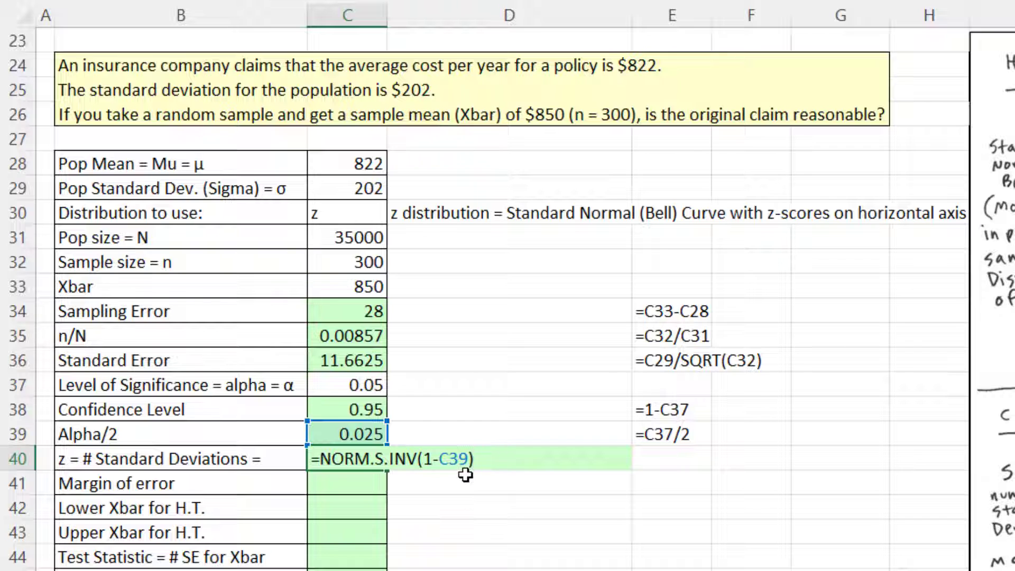
{"action": "key", "text": "Return"}
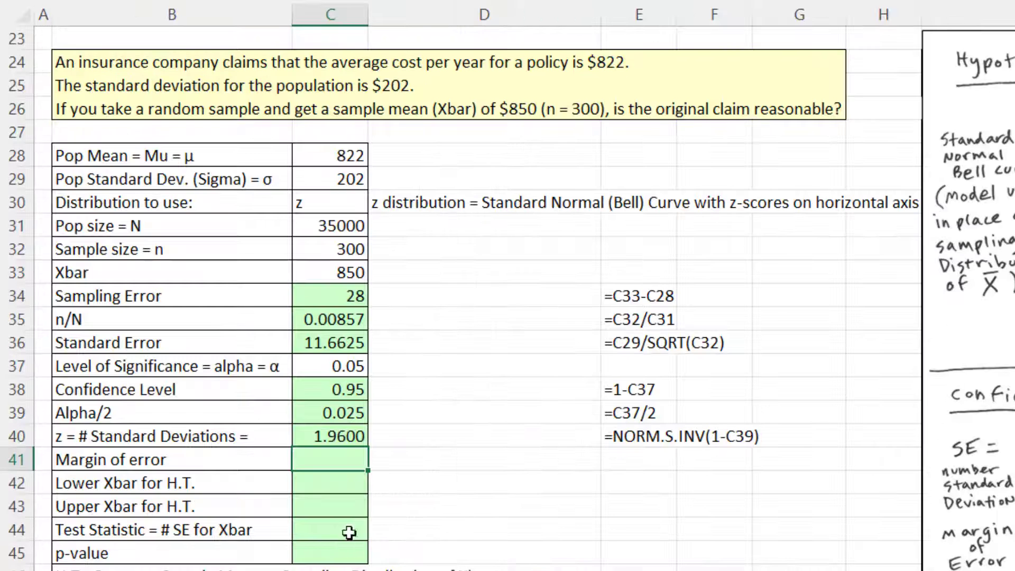
- Calculate the Margin of error in C41 as the standard error times z, =C36*C40
{"action": "type", "text": "="}
{"action": "left_click", "coordinate": [338, 349]}
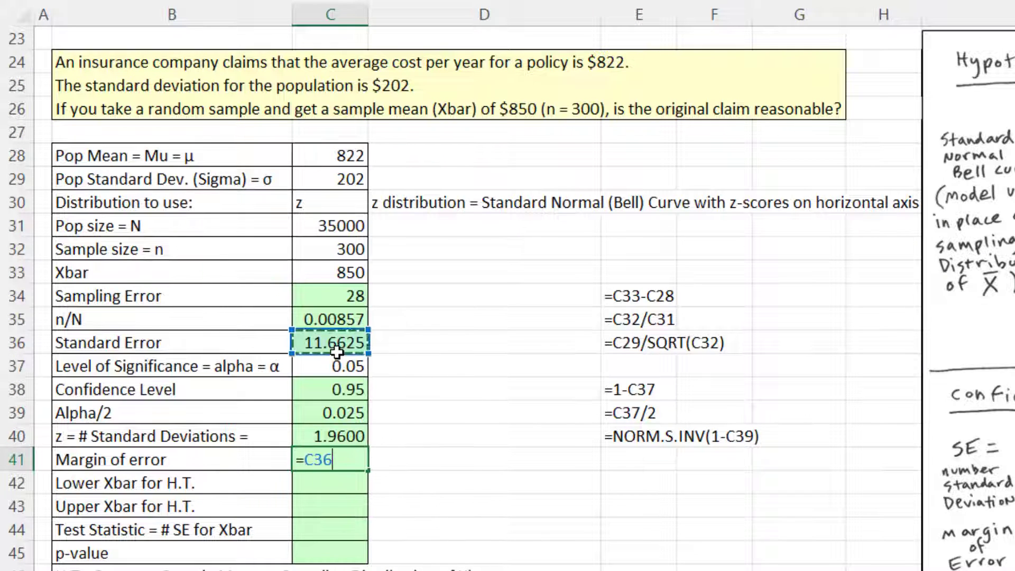
{"action": "type", "text": "*"}
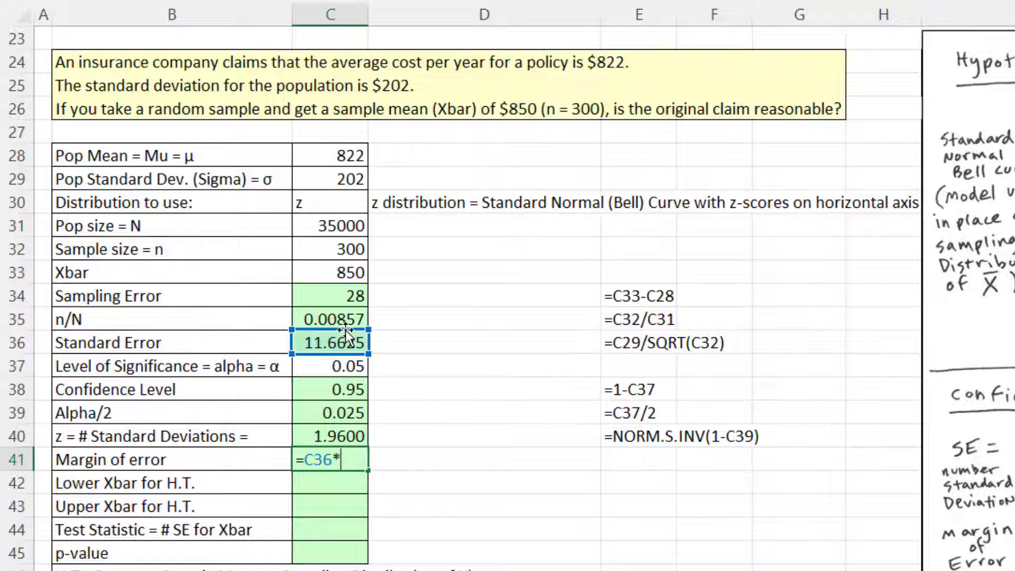
{"action": "left_click", "coordinate": [341, 437]}
{"action": "key", "text": "Return"}
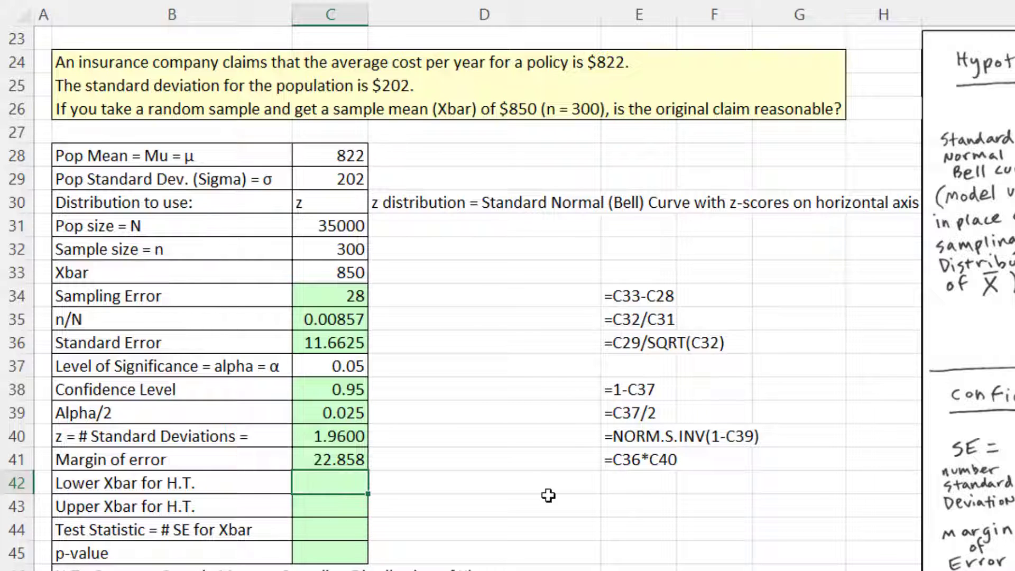
- Calculate the Lower Xbar for H.T. in C42 by subtracting the margin of error from the population mean, =C28-C41
{"action": "type", "text": "="}
{"action": "left_click", "coordinate": [357, 158]}
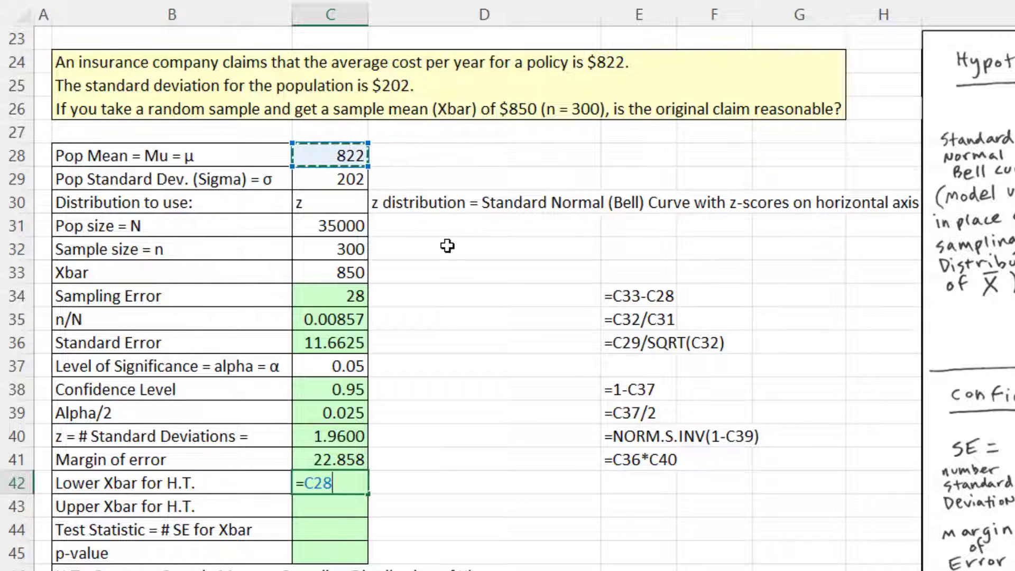
{"action": "type", "text": "-"}
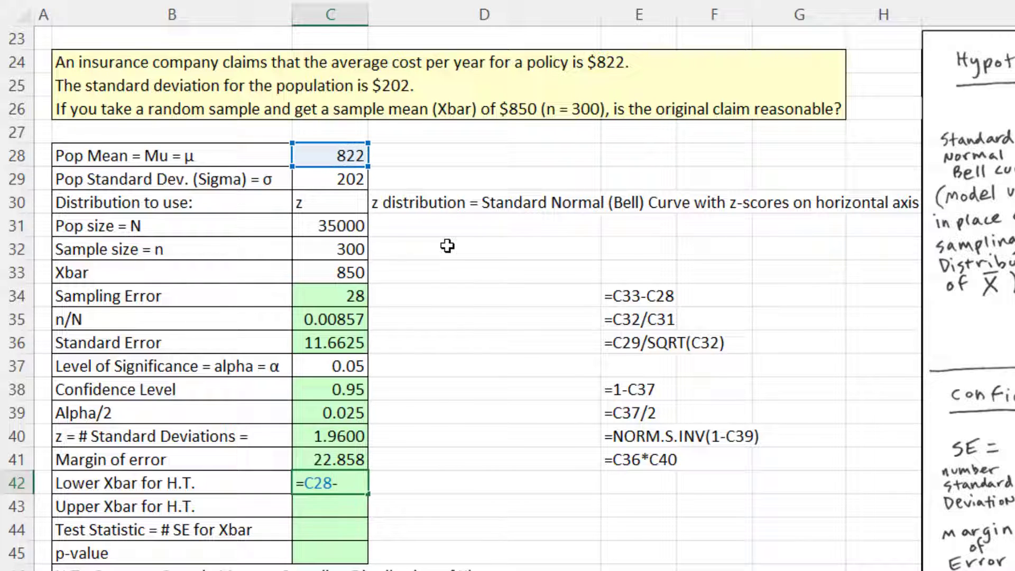
{"action": "left_click", "coordinate": [348, 458]}
{"action": "key", "text": "Return"}
- Calculate the Upper Xbar for H.T. in C43 by adding the margin of error to the population mean, =C28+C41
{"action": "type", "text": "="}
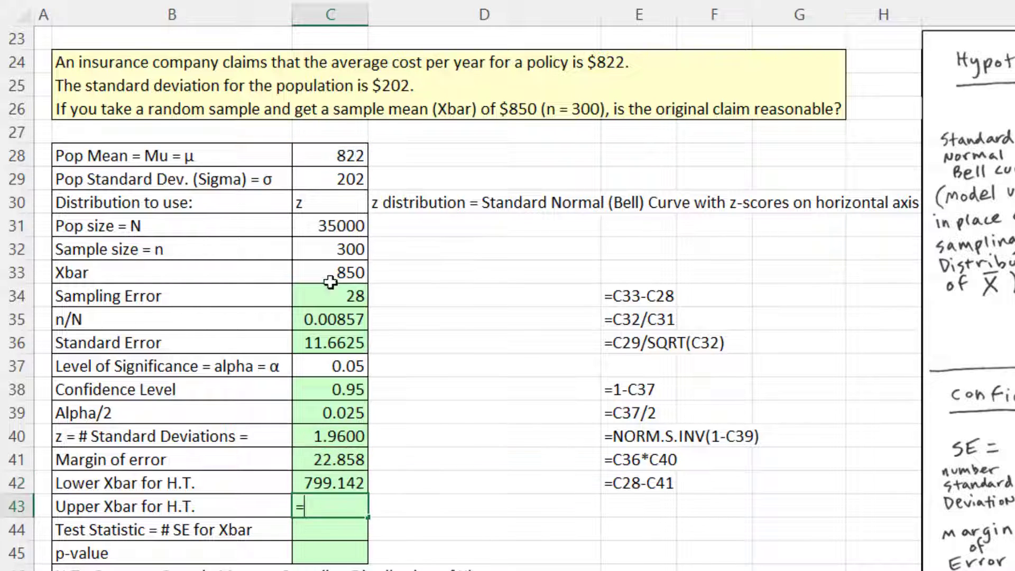
{"action": "left_click", "coordinate": [335, 158]}
{"action": "type", "text": "+"}
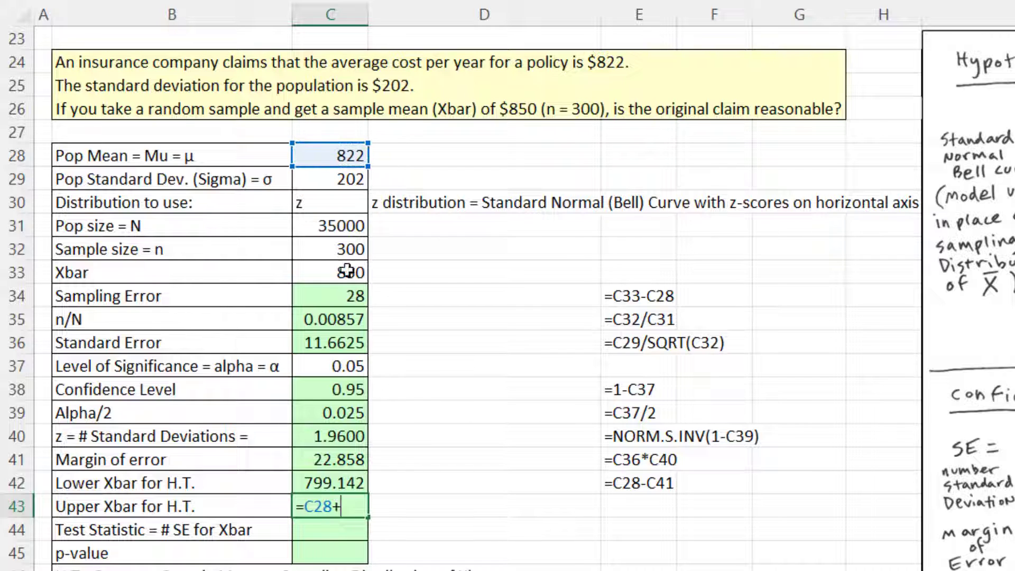
{"action": "left_click", "coordinate": [338, 458]}
{"action": "key", "text": "Return"}
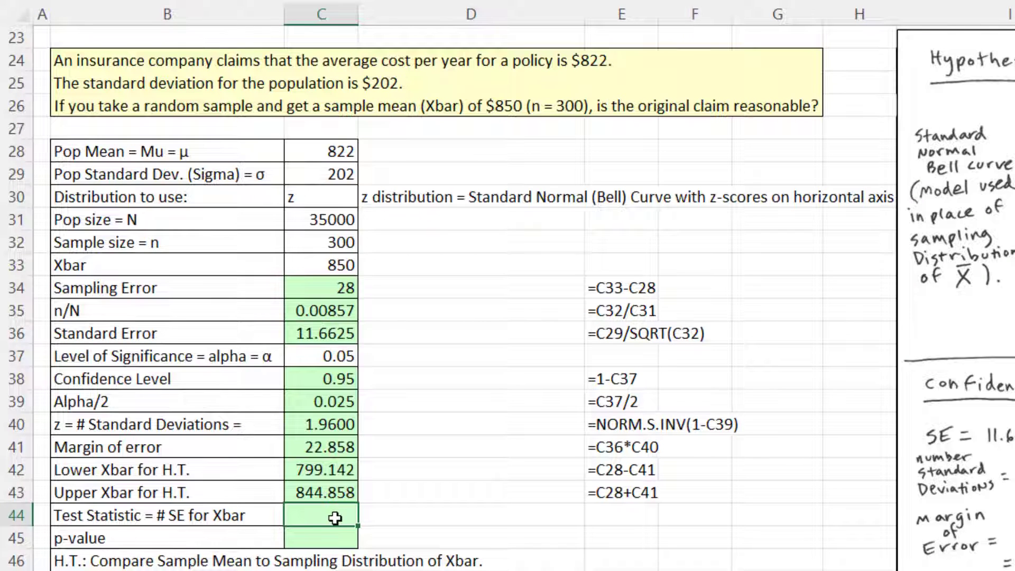
- Calculate the Test Statistic in C44 by dividing the sampling error by the standard error, =C34/C36
{"action": "left_click", "coordinate": [328, 430]}
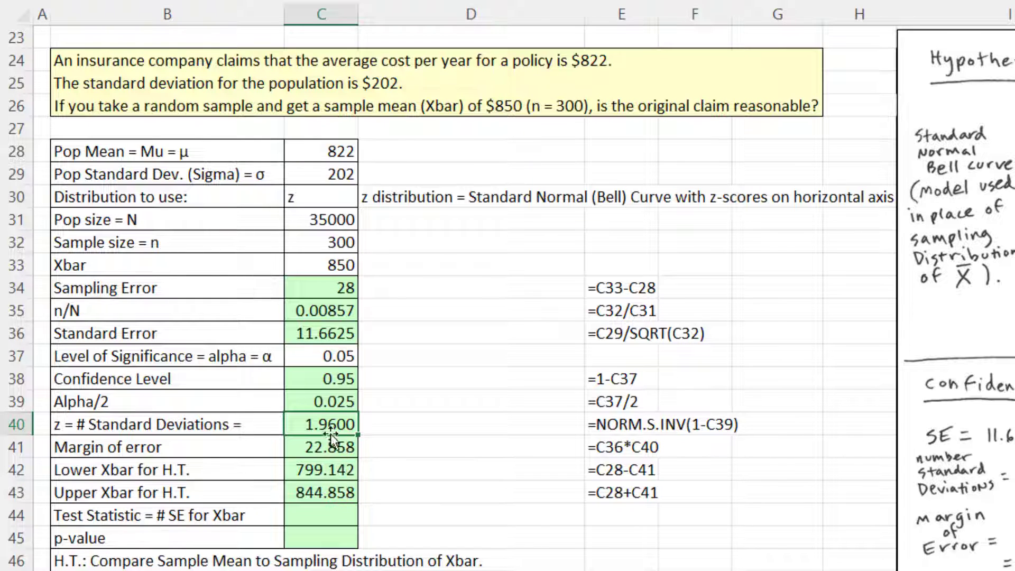
{"action": "left_click", "coordinate": [331, 515]}
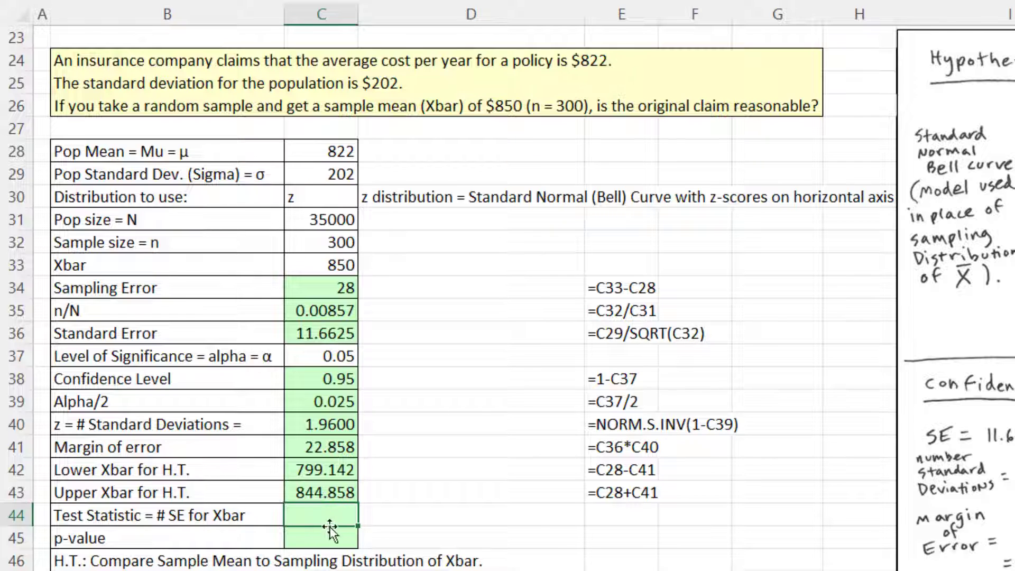
{"action": "type", "text": "="}
{"action": "left_click", "coordinate": [317, 288]}
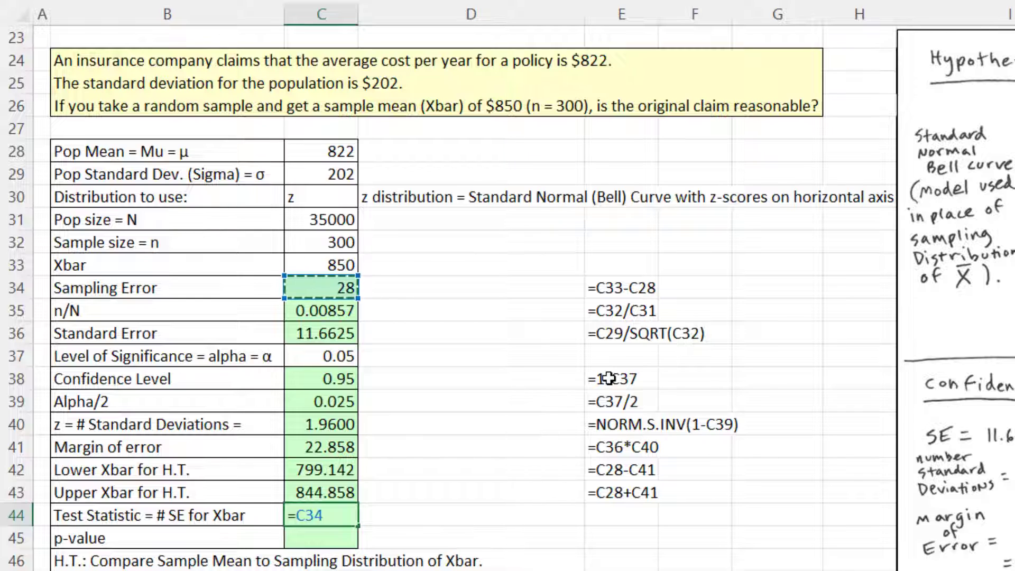
{"action": "type", "text": "/"}
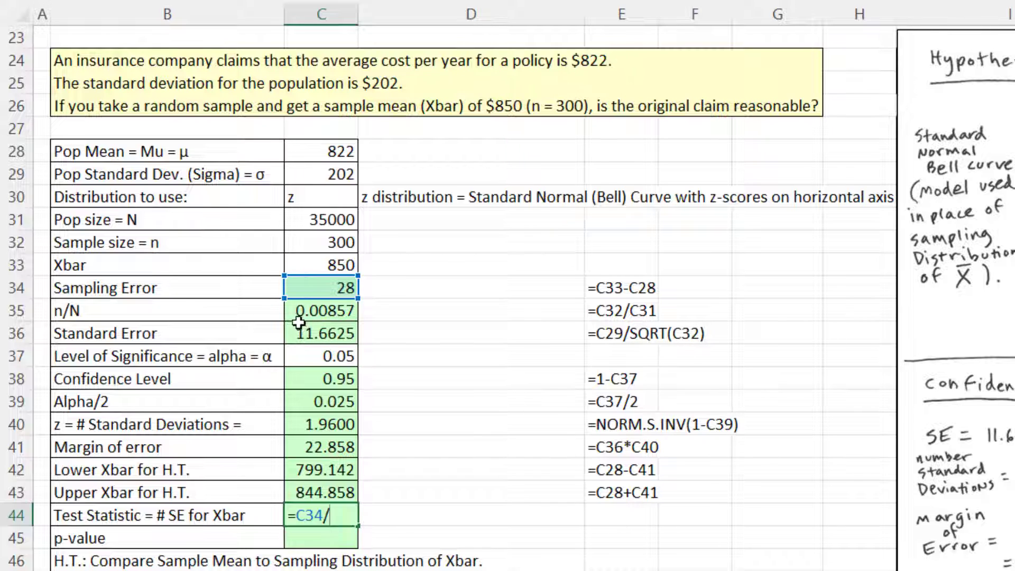
{"action": "left_click", "coordinate": [310, 334]}
{"action": "key", "text": "Return"}
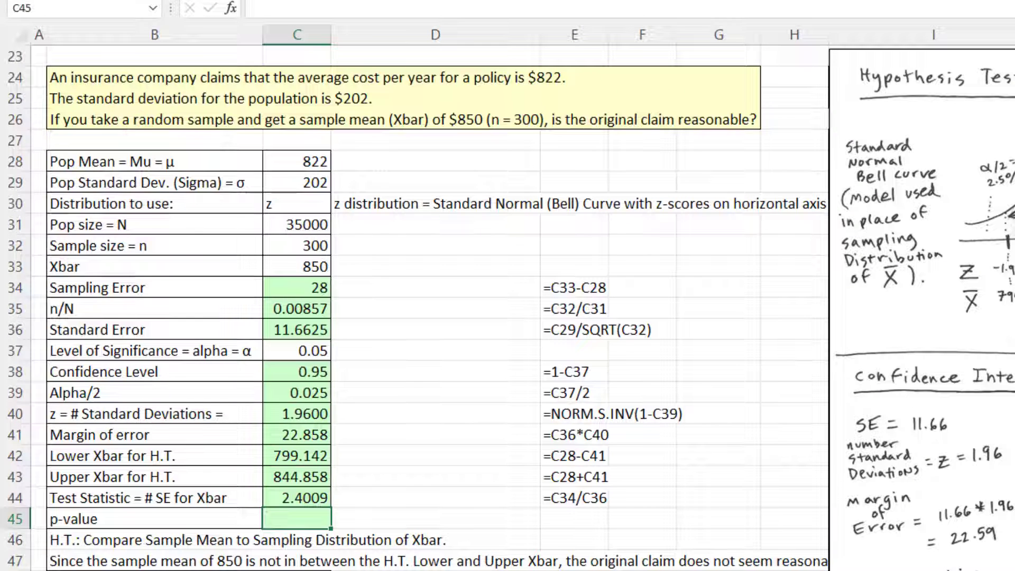
- Calculate the upper-tail p-value in C45 from the test statistic with the cumulative standard normal distribution, =1-NORM.S.DIST(C44,1)
{"action": "type", "text": "=norm"}
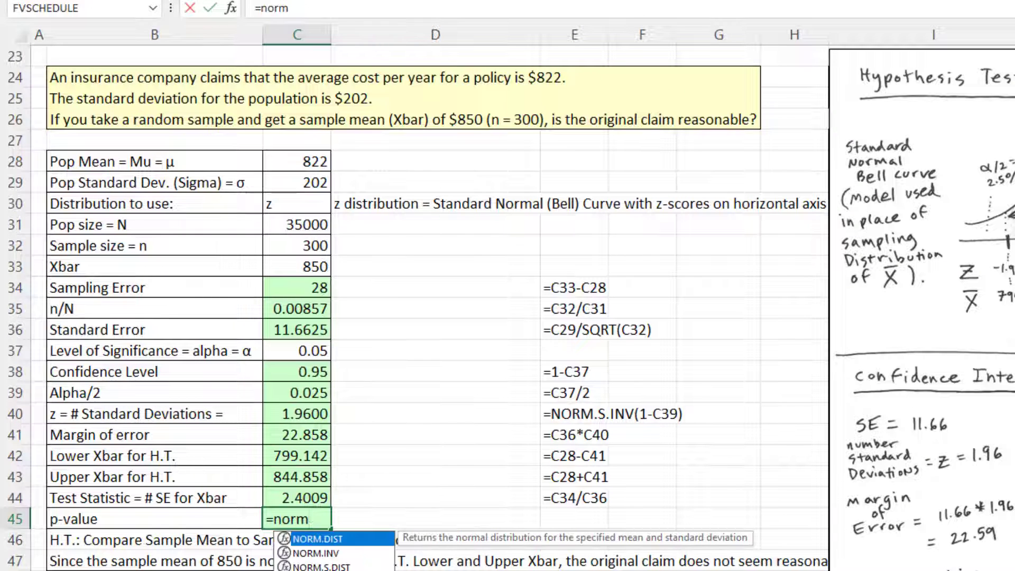
{"action": "type", "text": ".s"}
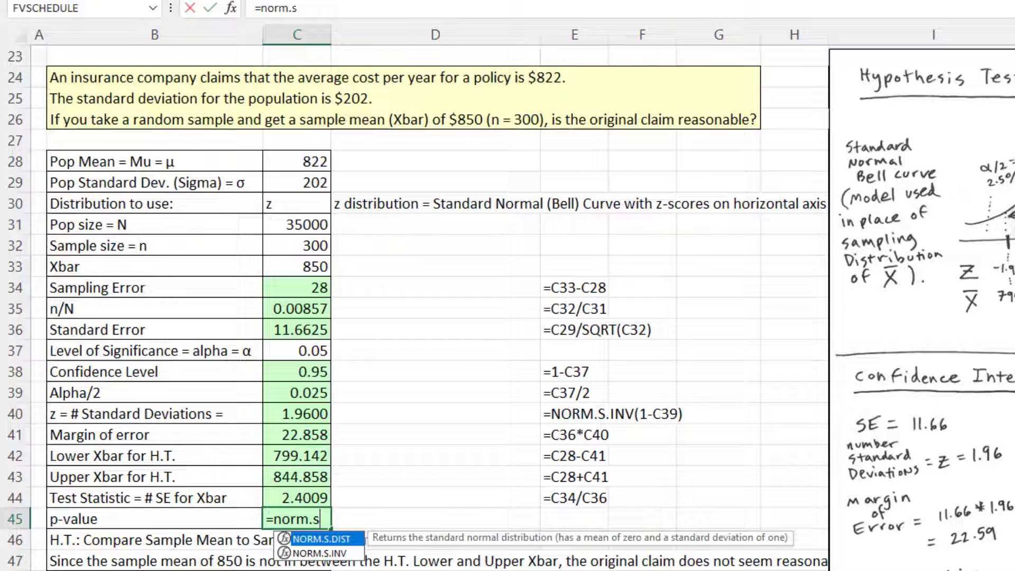
{"action": "key", "text": "Tab"}
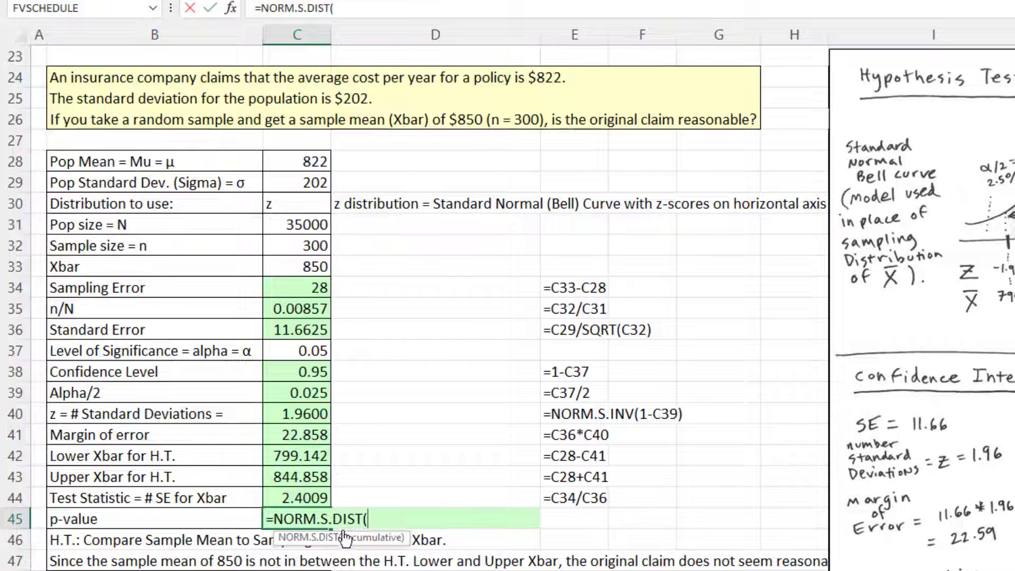
{"action": "key", "text": "Up"}
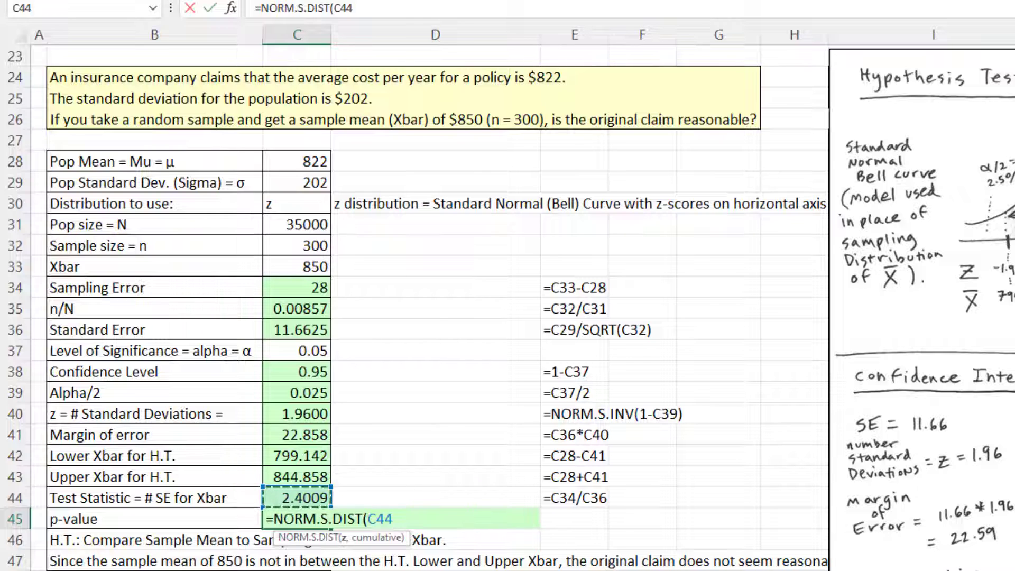
{"action": "type", "text": ",1"}
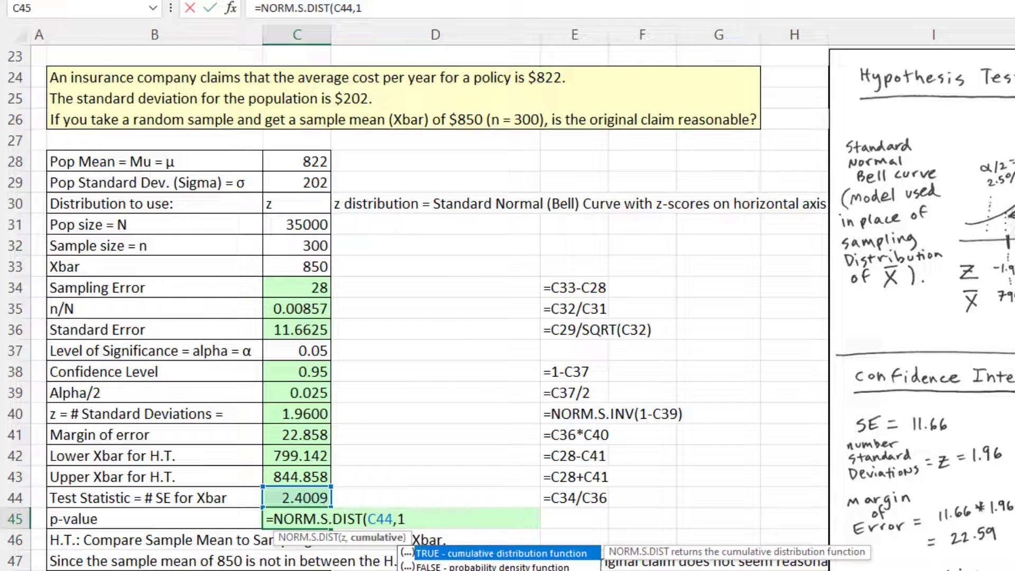
{"action": "type", "text": ")"}
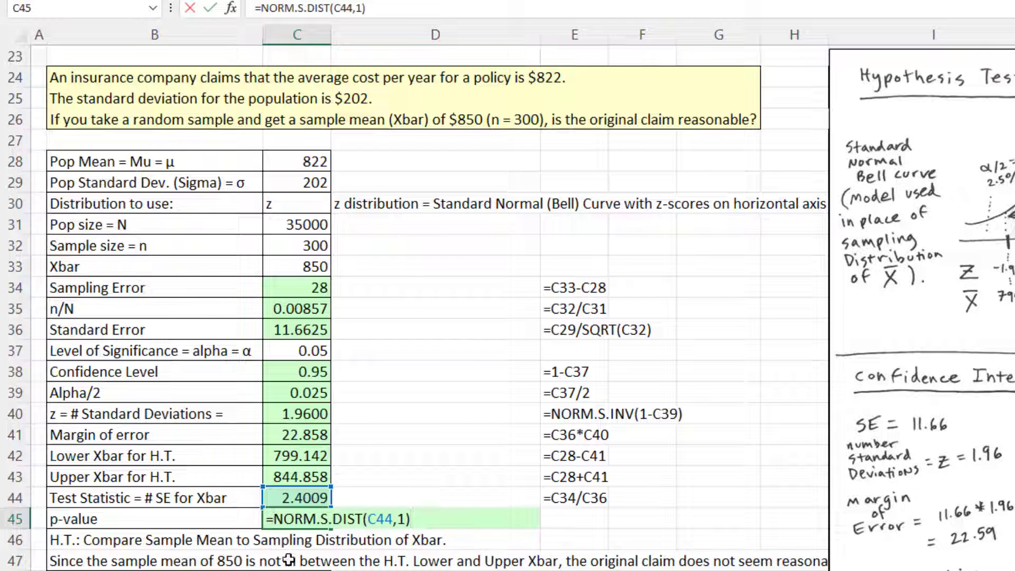
{"action": "type", "text": "1-"}
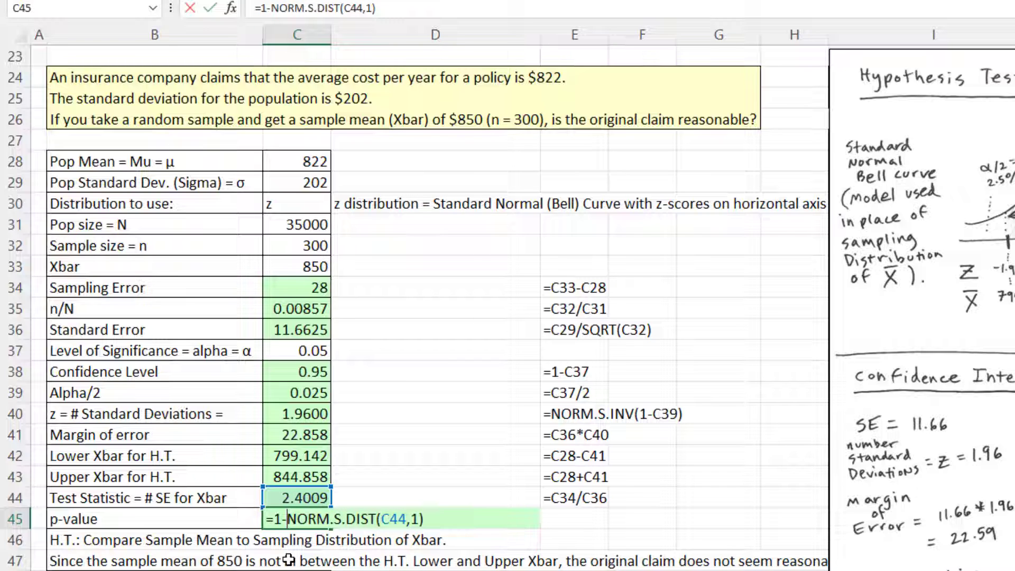
{"action": "key", "text": "Return"}
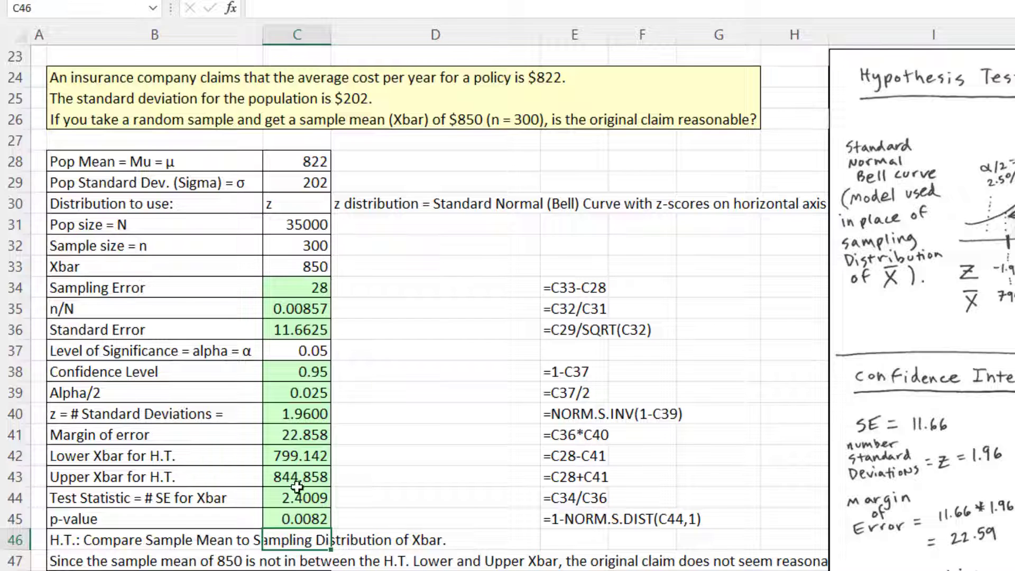
- Make the p-value in C45 two-tailed by doubling the upper-tail probability, =(1-NORM.S.DIST(C44,1))*2
{"action": "double_click", "coordinate": [296, 520]}
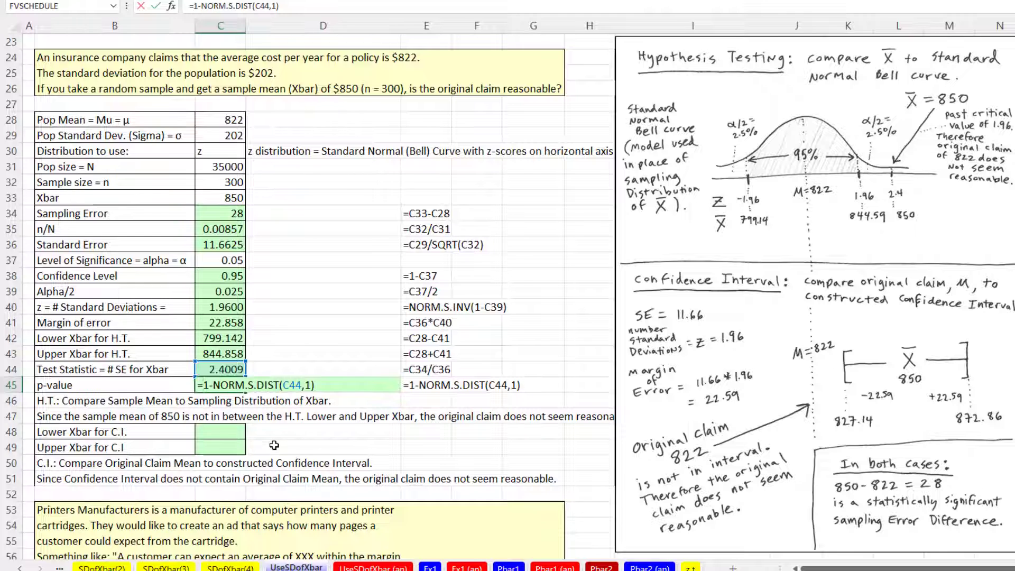
{"action": "key", "text": "Home"}
{"action": "key", "text": "Right"}
{"action": "type", "text": "("}
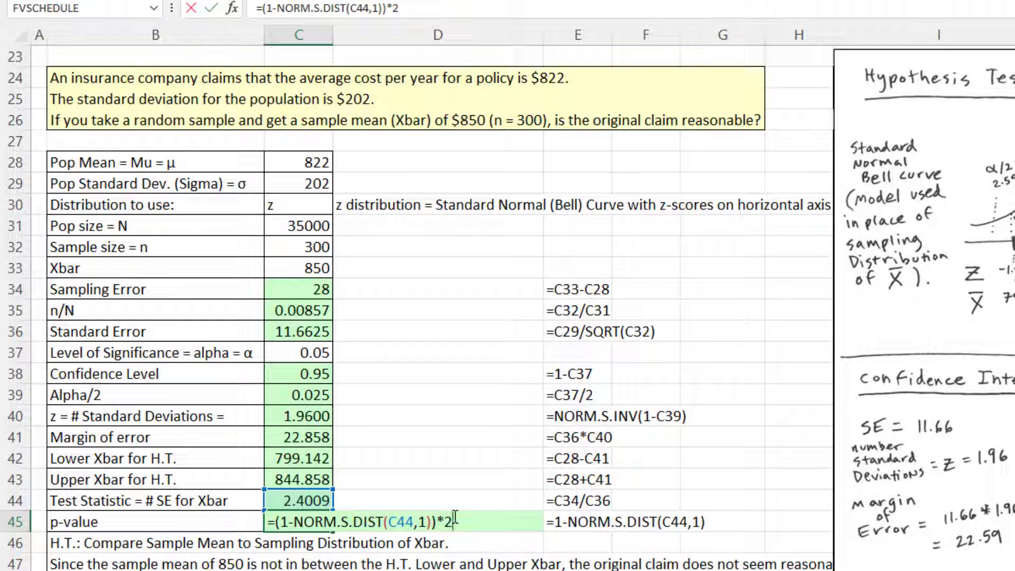
{"action": "key", "text": "Return"}
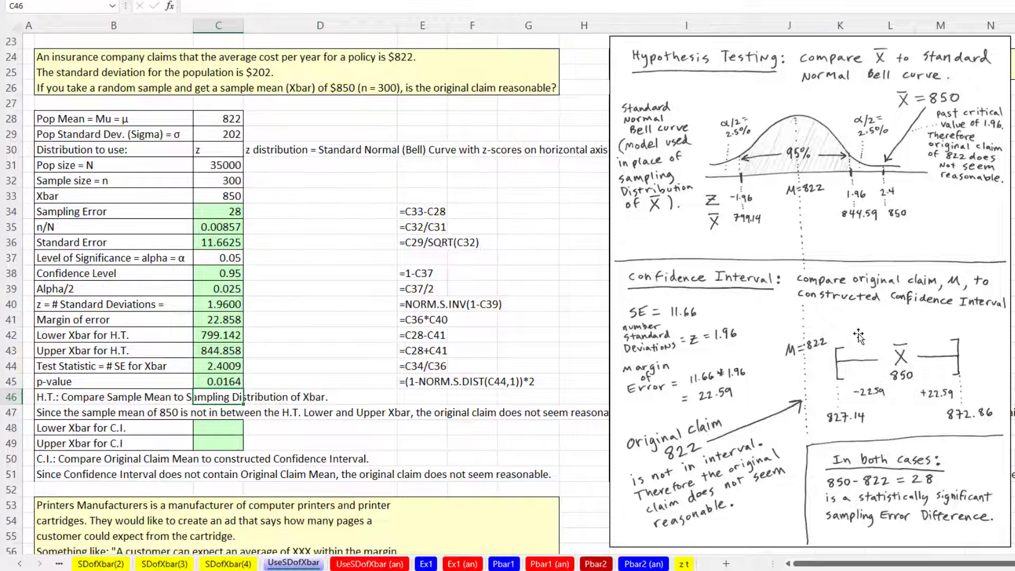
- Calculate the Lower Xbar for C.I. in C48 by subtracting the margin of error from the sample mean, =C33-C41
{"action": "left_click", "coordinate": [222, 425]}
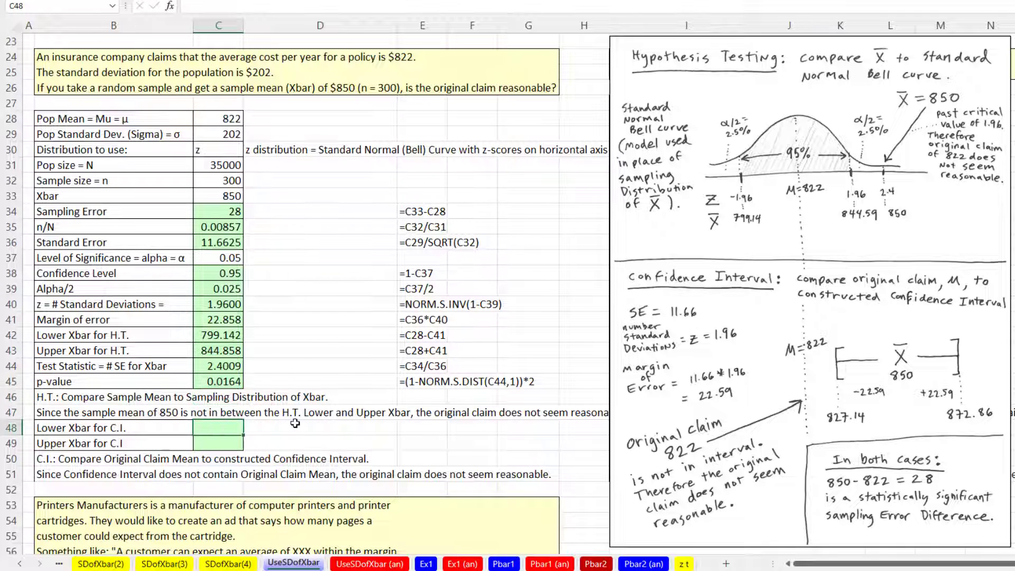
{"action": "type", "text": "="}
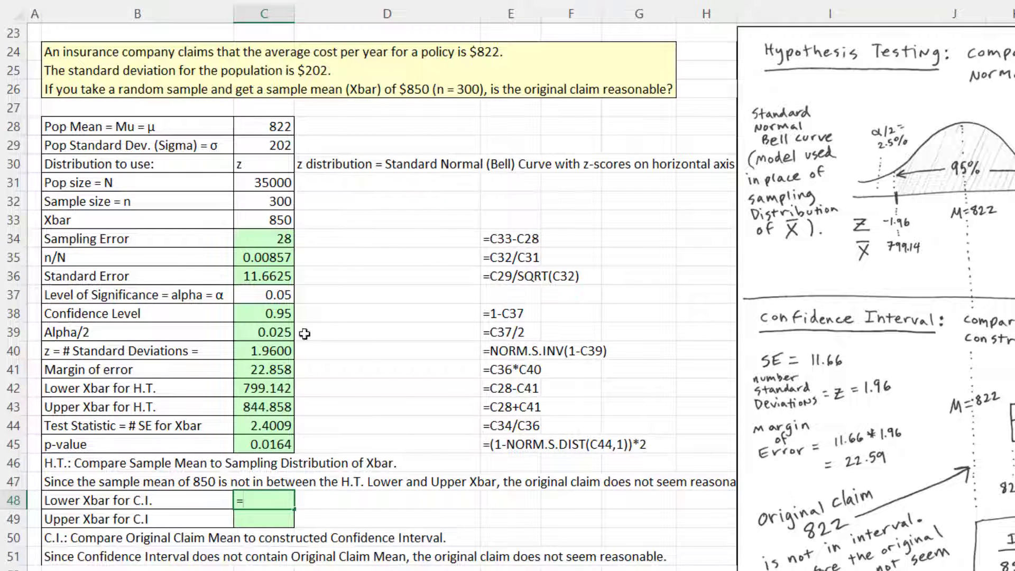
{"action": "left_click", "coordinate": [280, 221]}
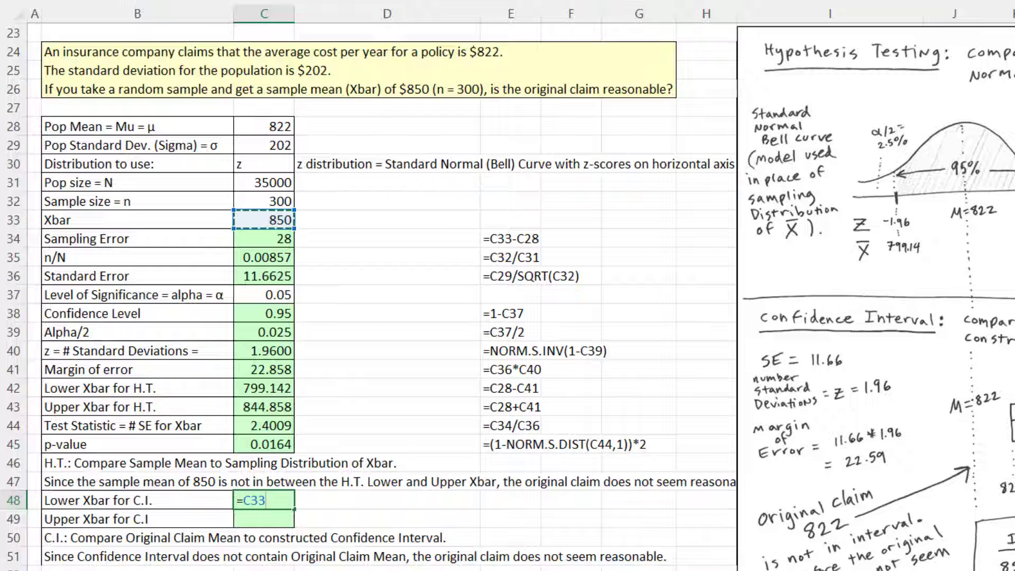
{"action": "type", "text": "-"}
{"action": "left_click", "coordinate": [281, 374]}
{"action": "key", "text": "Return"}
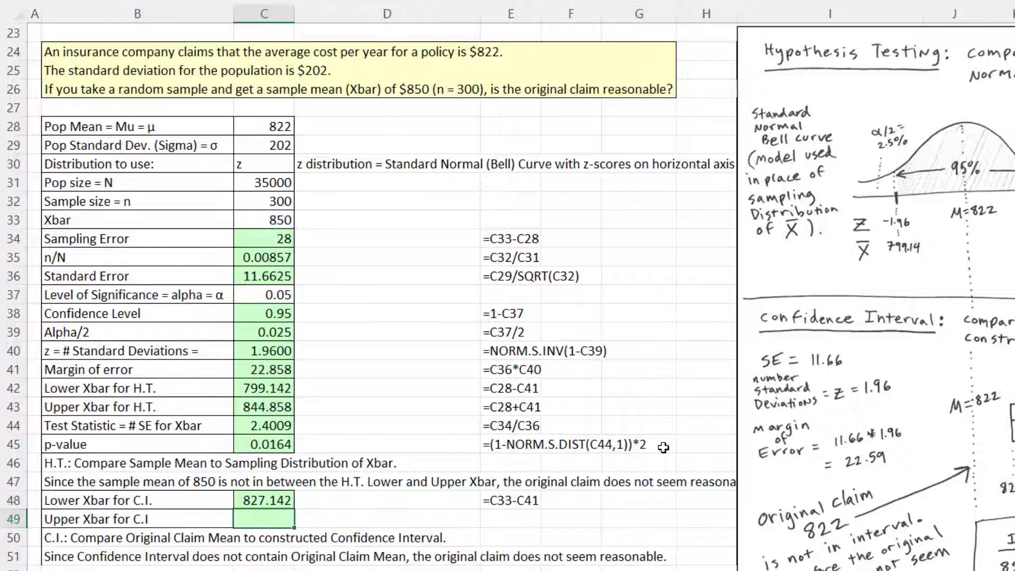
- Calculate the Upper Xbar for C.I. in C49 by adding the margin of error to the sample mean, =C33+C41
{"action": "type", "text": "="}
{"action": "left_click", "coordinate": [291, 220]}
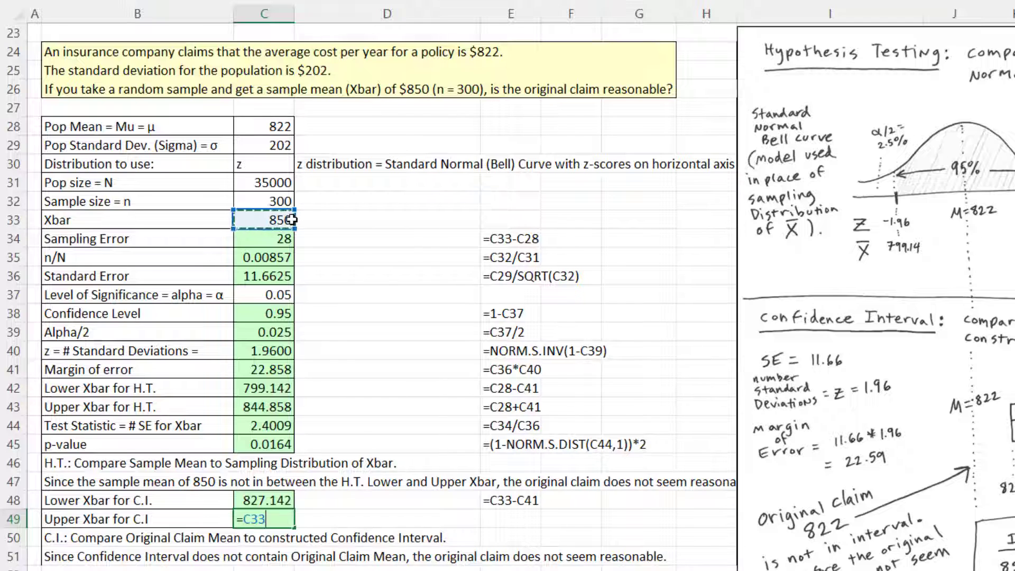
{"action": "type", "text": "+"}
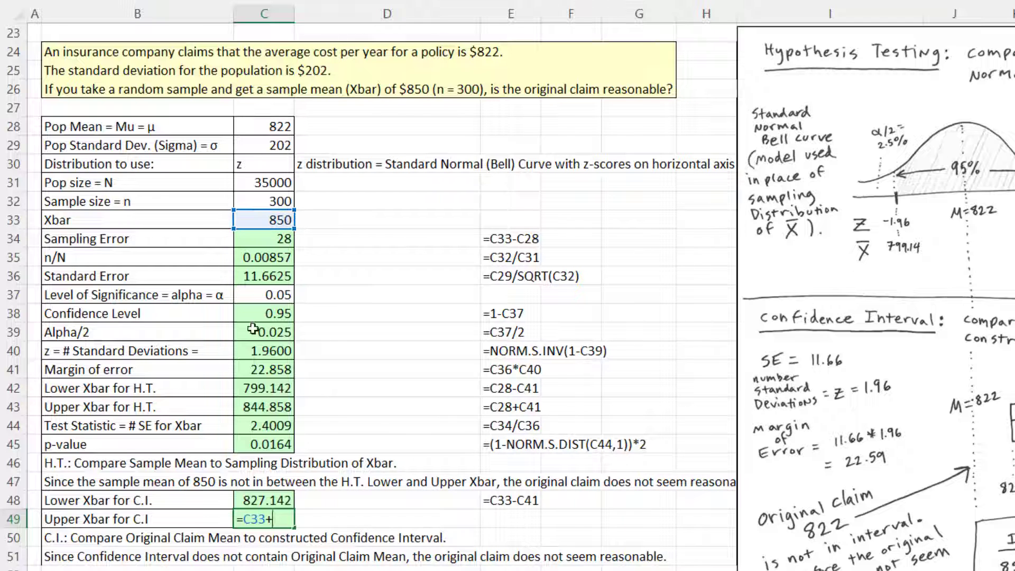
{"action": "left_click", "coordinate": [267, 376]}
{"action": "key", "text": "Return"}
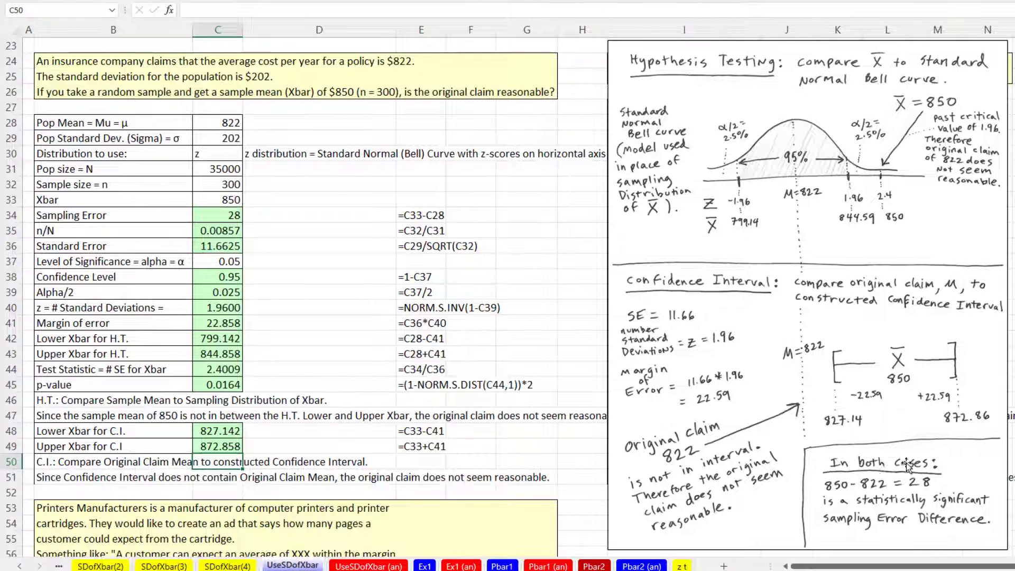
- Examine the printer cartridge problem below, checking its unknown population parameters, distribution to use, sample size, Xbar and n/N
{"action": "left_click", "coordinate": [926, 479]}
{"action": "scroll", "coordinate": [384, 346], "scroll_direction": "down", "scroll_amount": 6}
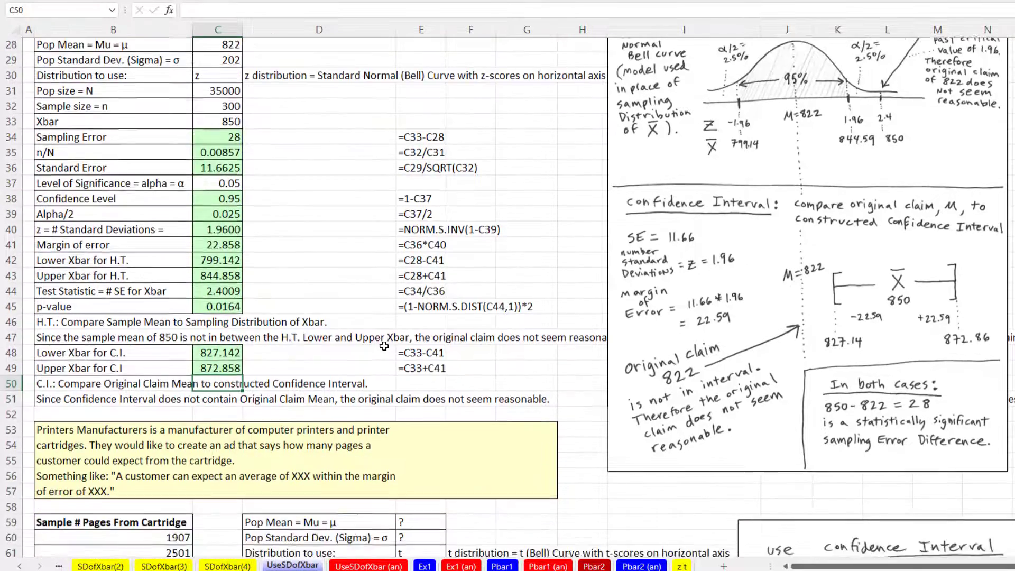
{"action": "scroll", "coordinate": [384, 345], "scroll_direction": "down", "scroll_amount": 4}
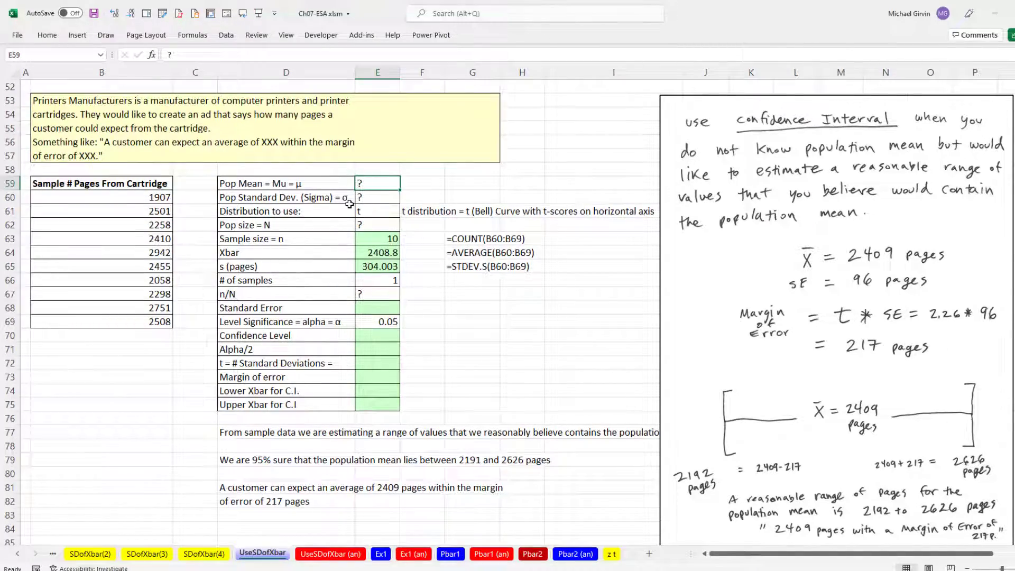
{"action": "left_click", "coordinate": [381, 197]}
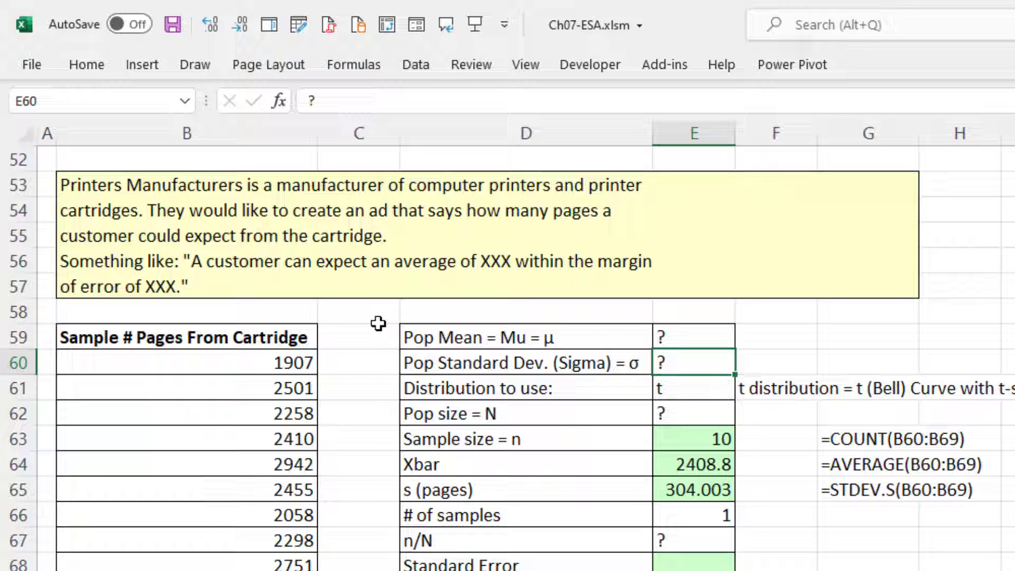
{"action": "left_click", "coordinate": [705, 339]}
{"action": "left_click", "coordinate": [692, 365]}
{"action": "left_click", "coordinate": [682, 339]}
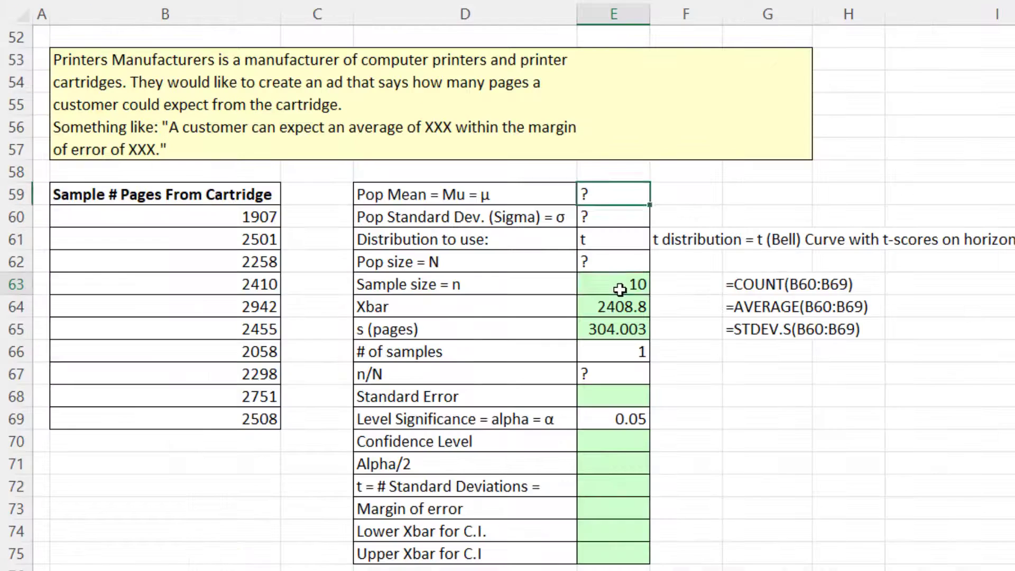
{"action": "left_click", "coordinate": [376, 240]}
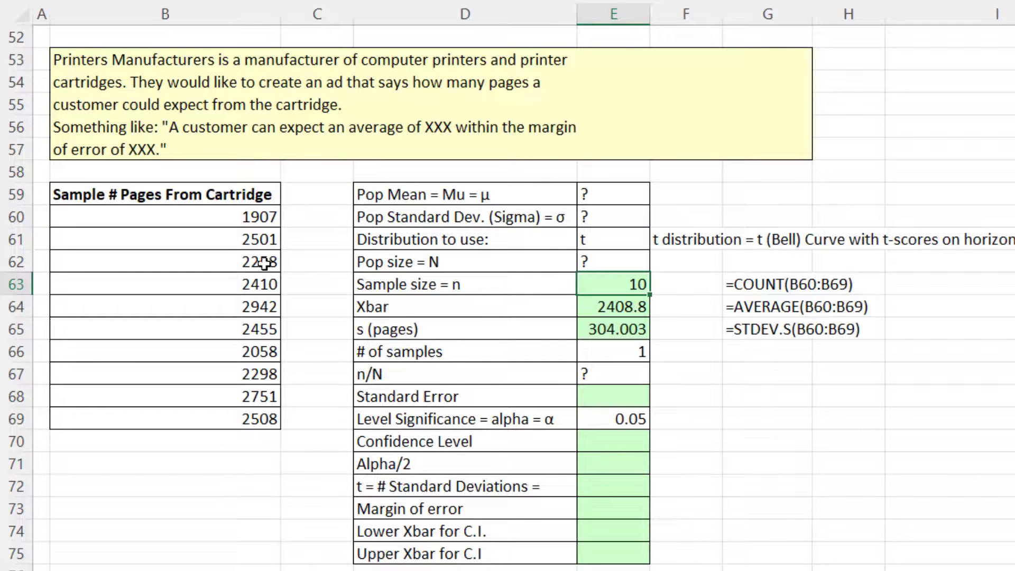
{"action": "left_click", "coordinate": [608, 310]}
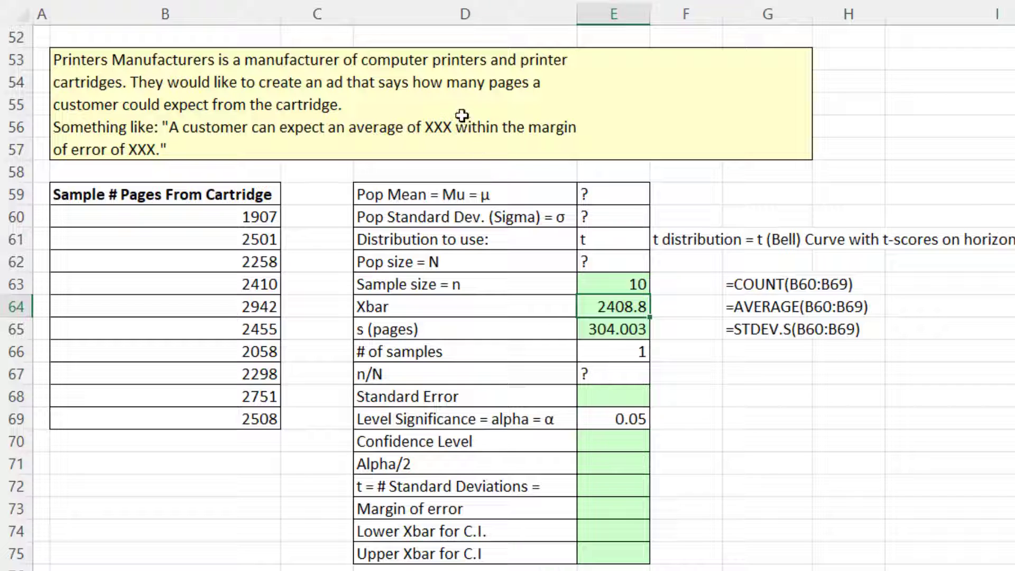
{"action": "left_click", "coordinate": [605, 375]}
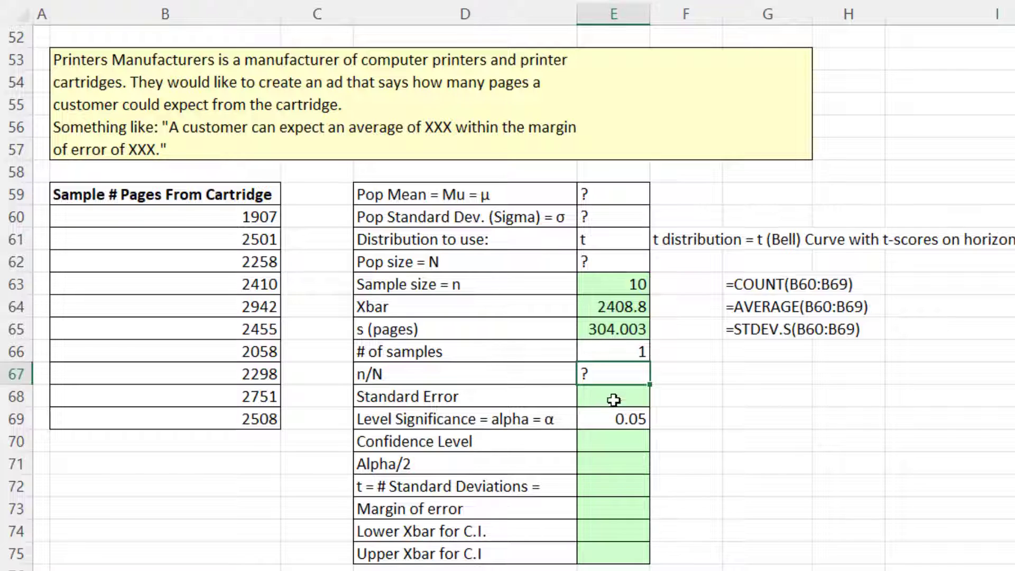
- Calculate the cartridge sample's Standard Error in E68 from the sample standard deviation and sample size, =E65/SQRT(E63)
{"action": "left_click", "coordinate": [610, 397]}
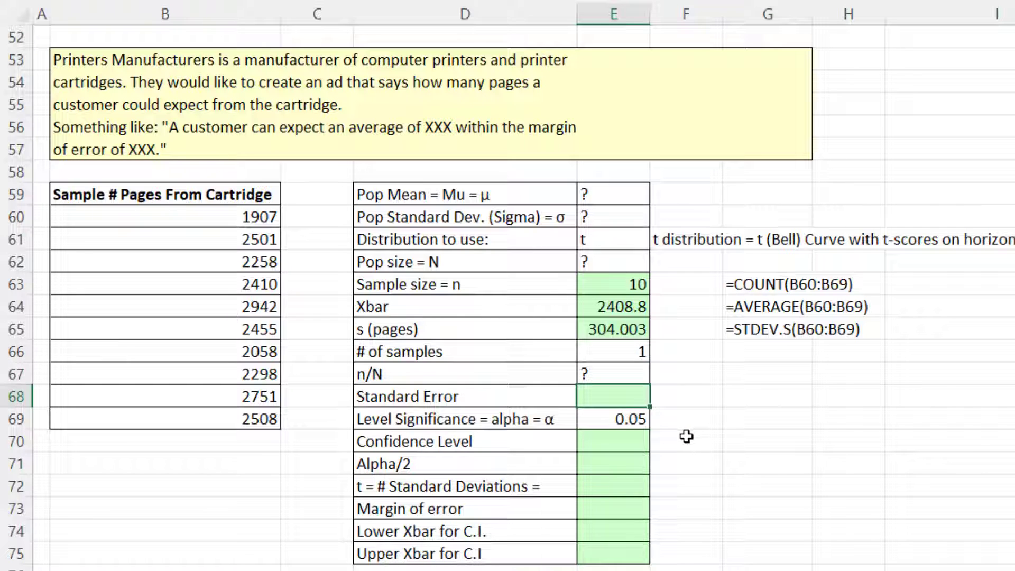
{"action": "type", "text": "="}
{"action": "left_click", "coordinate": [610, 331]}
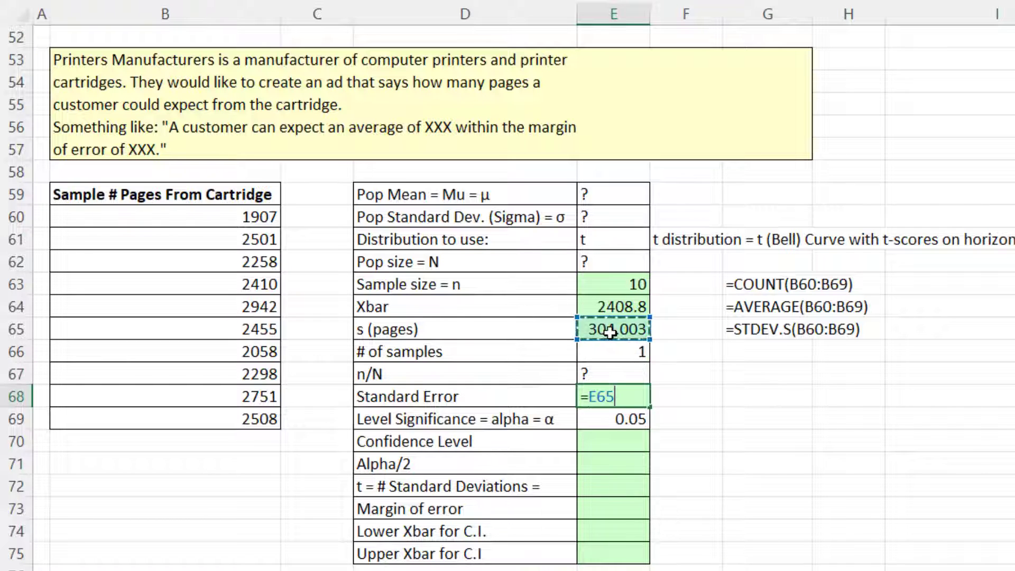
{"action": "type", "text": "/s"}
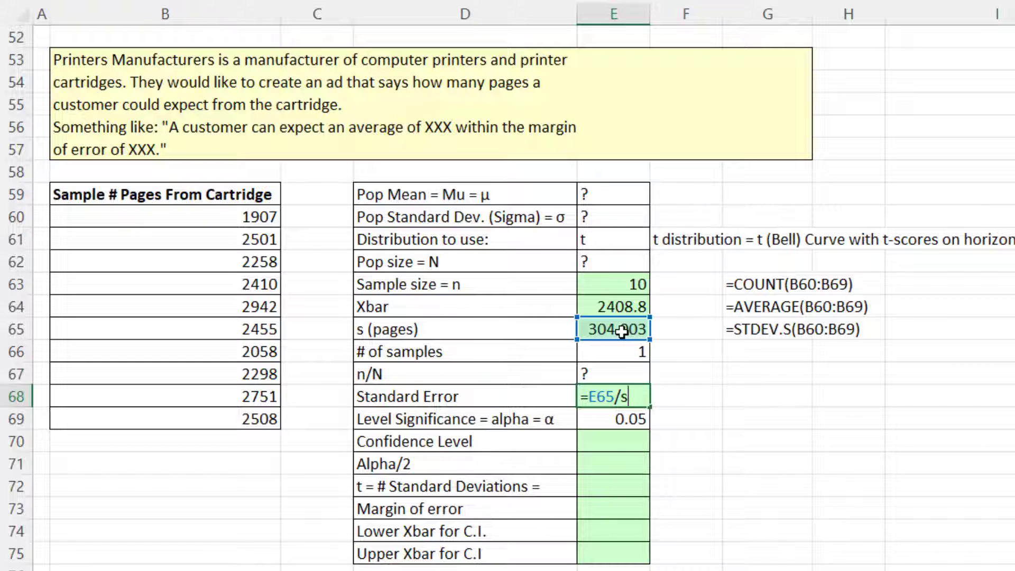
{"action": "type", "text": "qr"}
{"action": "key", "text": "Tab"}
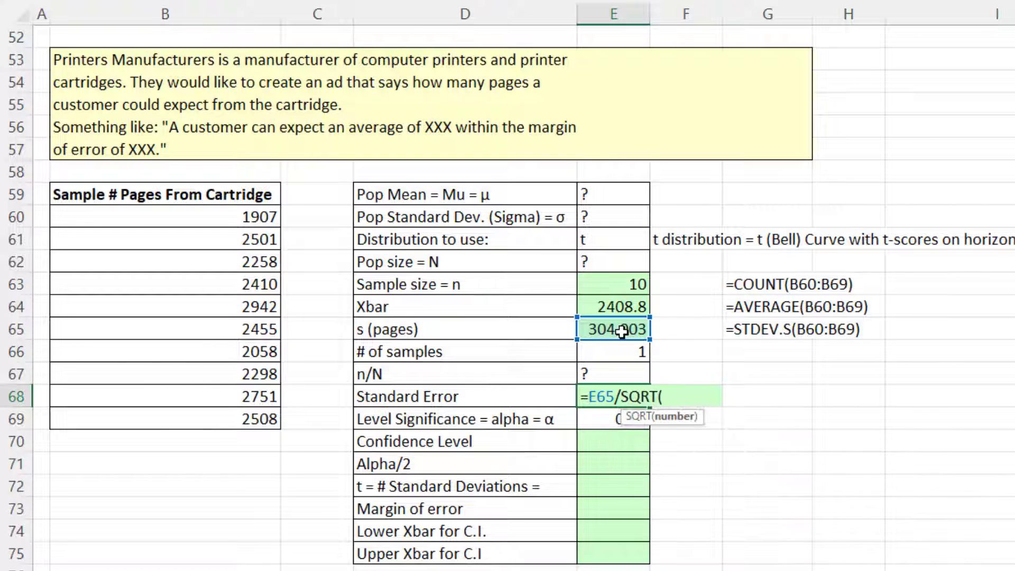
{"action": "left_click", "coordinate": [618, 288]}
{"action": "type", "text": ")"}
{"action": "key", "text": "Return"}
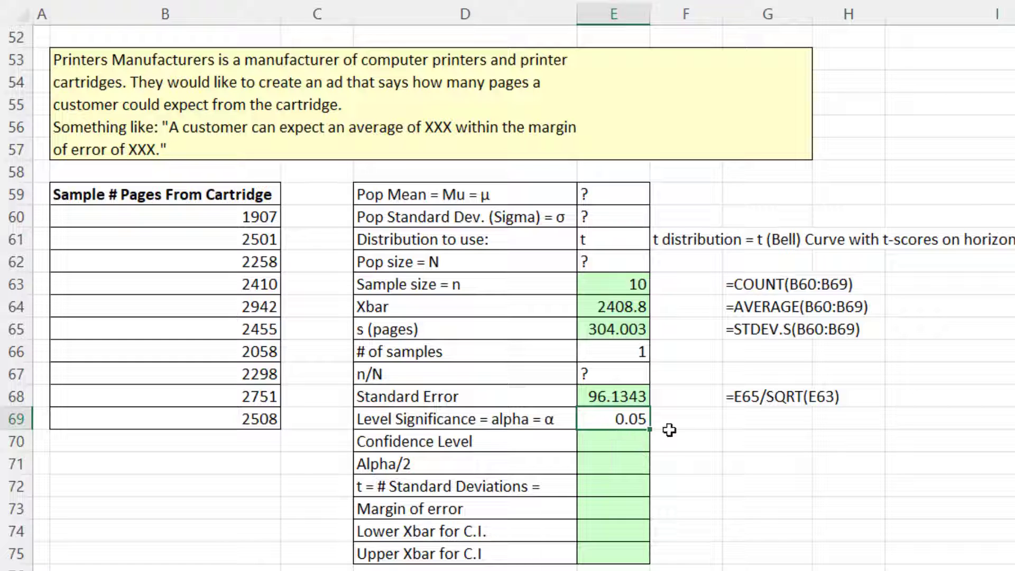
- Calculate the cartridge problem's Confidence Level in E70 by subtracting the significance level from 1, =1-E69
{"action": "left_click", "coordinate": [625, 440]}
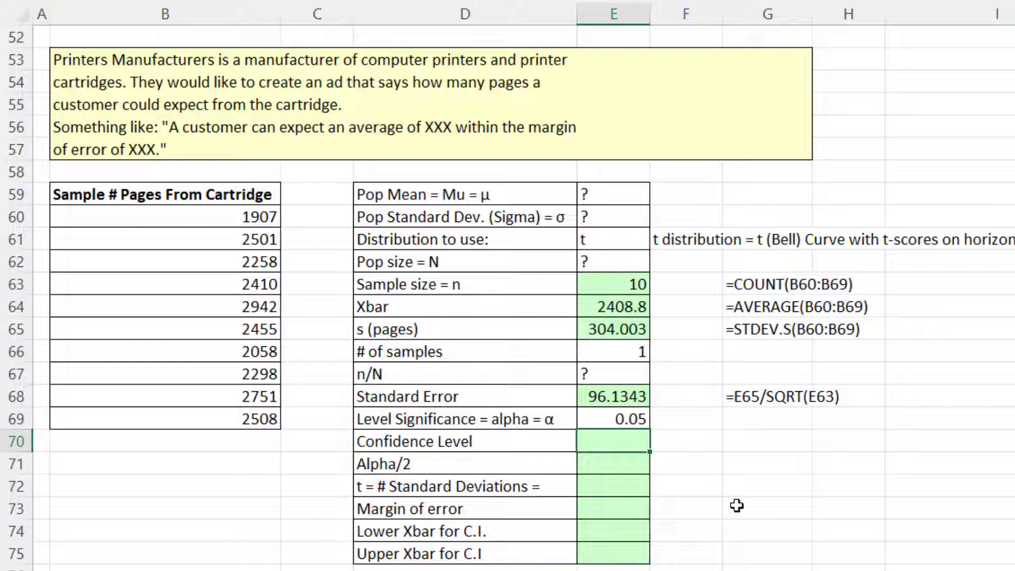
{"action": "type", "text": "=1-"}
{"action": "key", "text": "Up"}
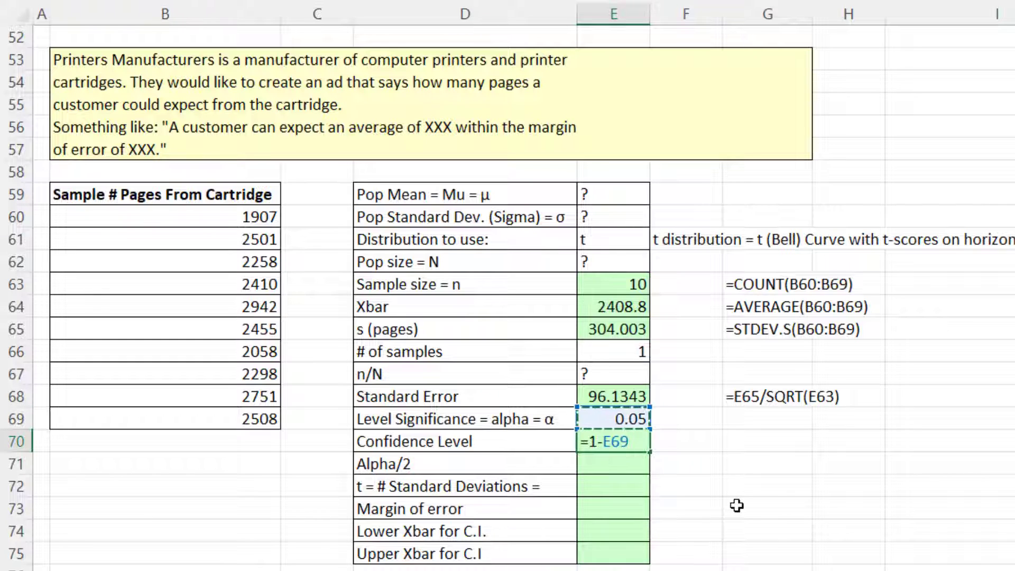
{"action": "key", "text": "Return"}
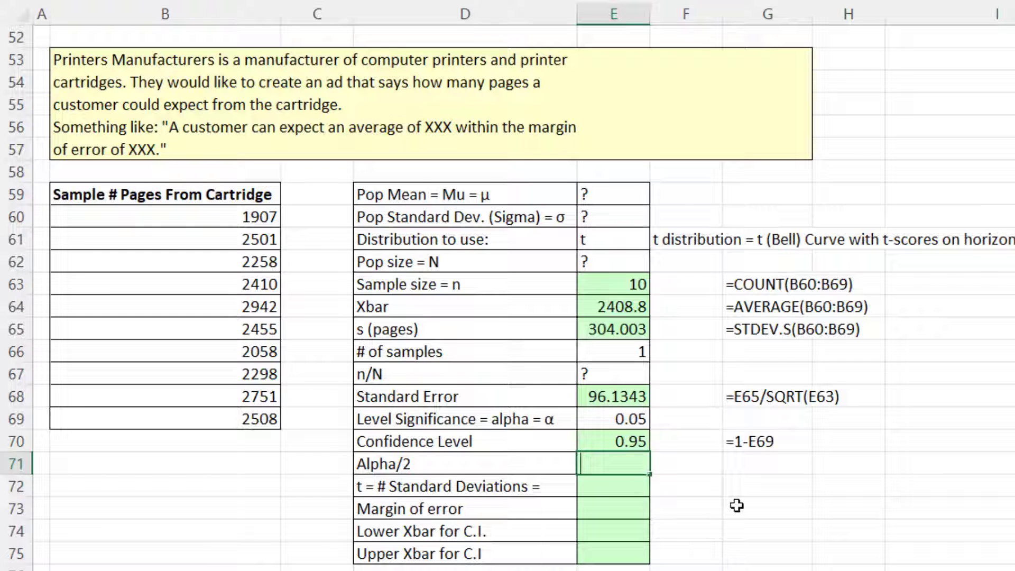
- Calculate Alpha/2 in E71 by halving the level of significance, =E69/2
{"action": "type", "text": "="}
{"action": "key", "text": "Up"}
{"action": "key", "text": "Up"}
{"action": "type", "text": "/"}
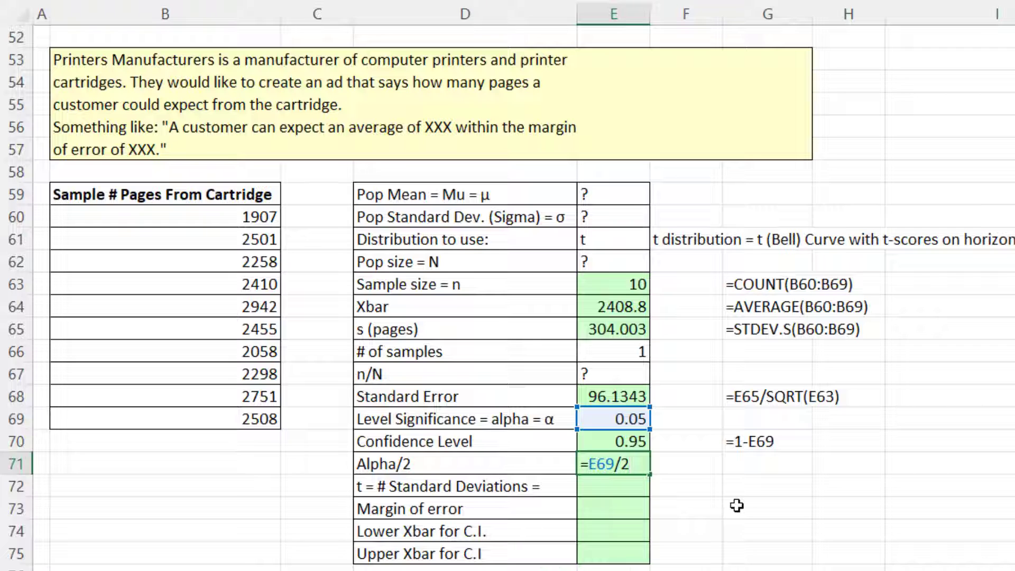
{"action": "key", "text": "Return"}
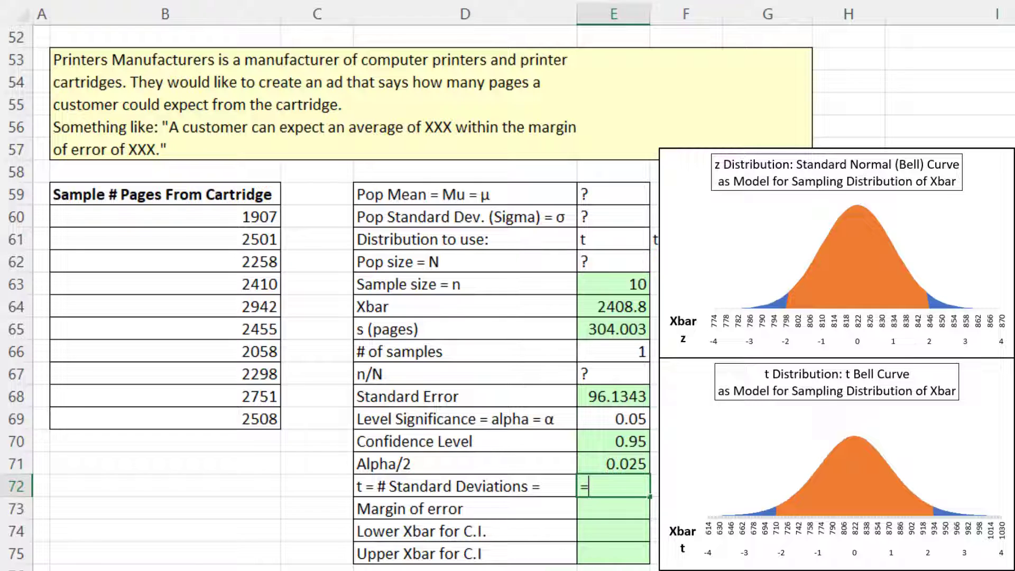
- Calculate t in E72 from the upper-tail probability and the degrees of freedom with T.INV, =T.INV(1-E71,E63-E66)
{"action": "type", "text": "t."}
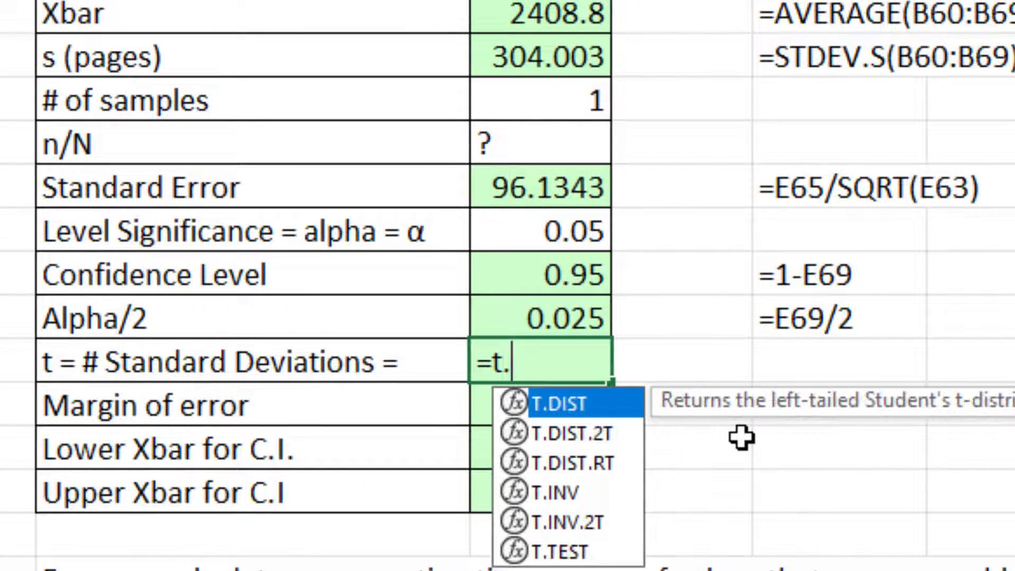
{"action": "key", "text": "Down"}
{"action": "key", "text": "Down"}
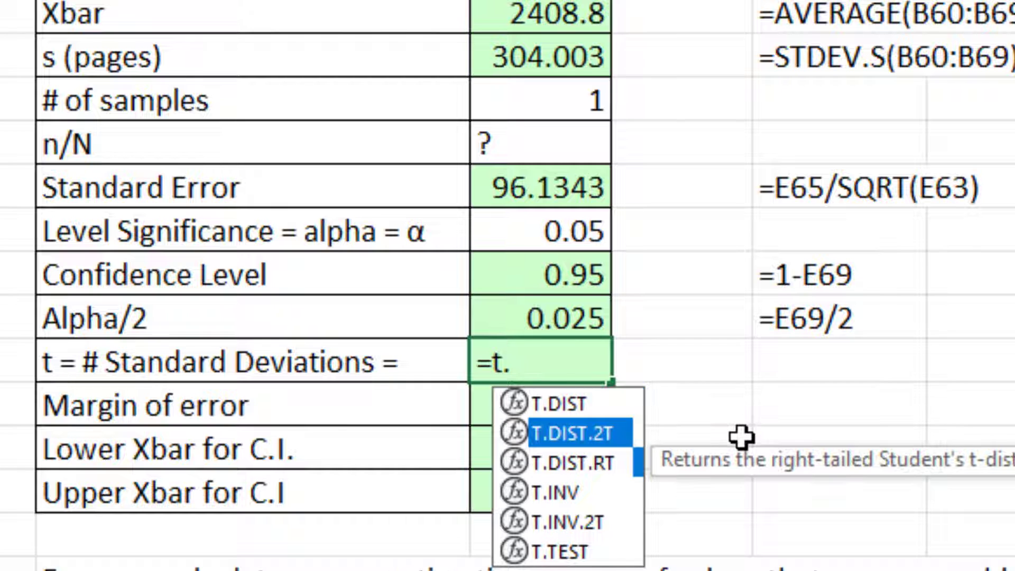
{"action": "key", "text": "Down"}
{"action": "key", "text": "Down"}
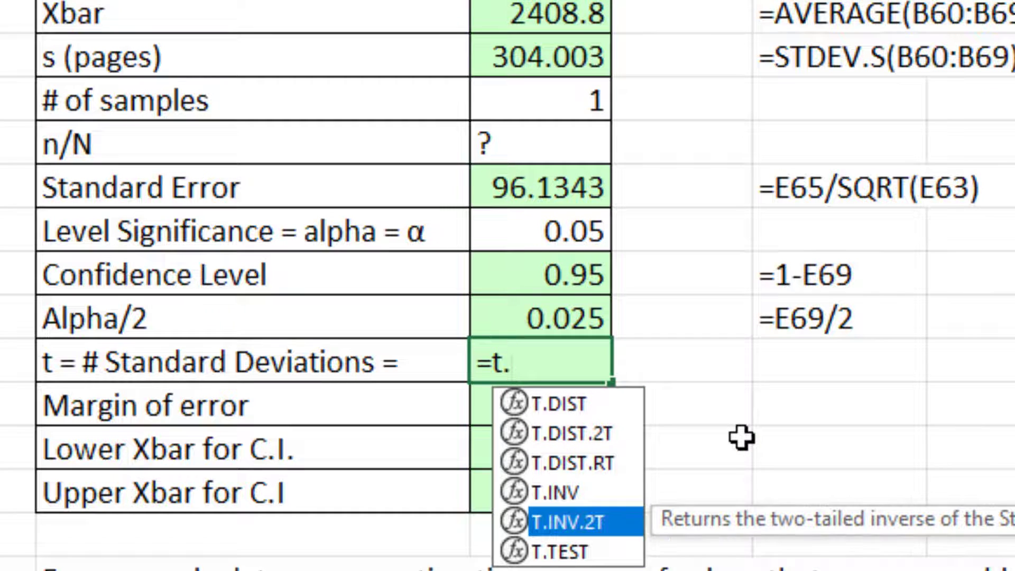
{"action": "key", "text": "Up"}
{"action": "key", "text": "Up"}
{"action": "key", "text": "Up"}
{"action": "key", "text": "Up"}
{"action": "key", "text": "Down"}
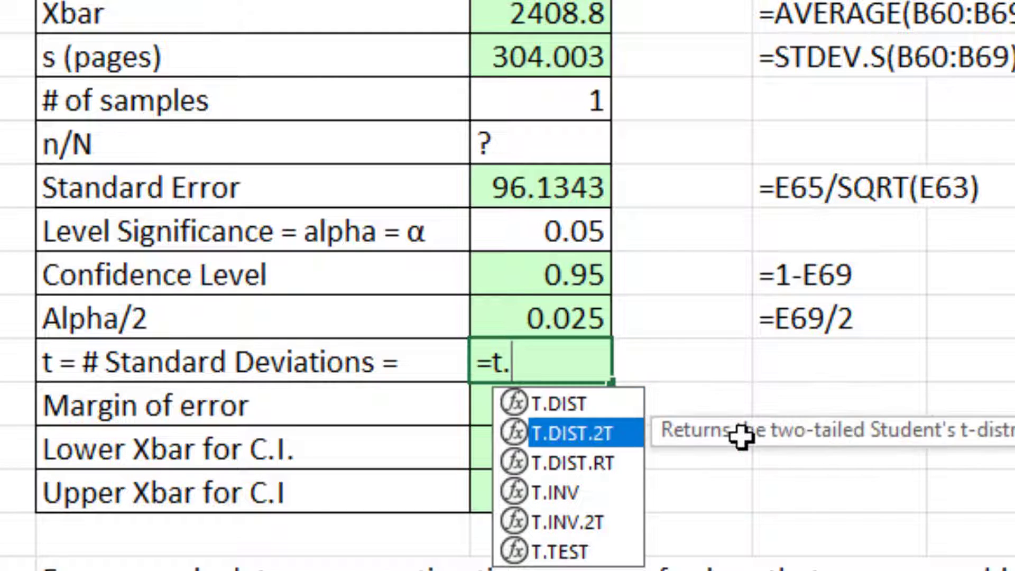
{"action": "key", "text": "Down"}
{"action": "key", "text": "Down"}
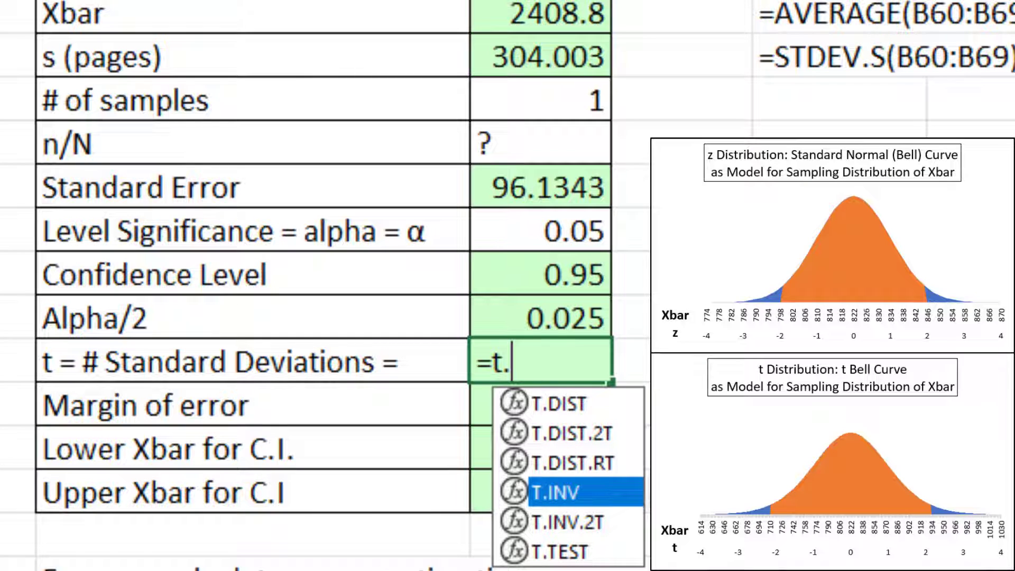
{"action": "key", "text": "Tab"}
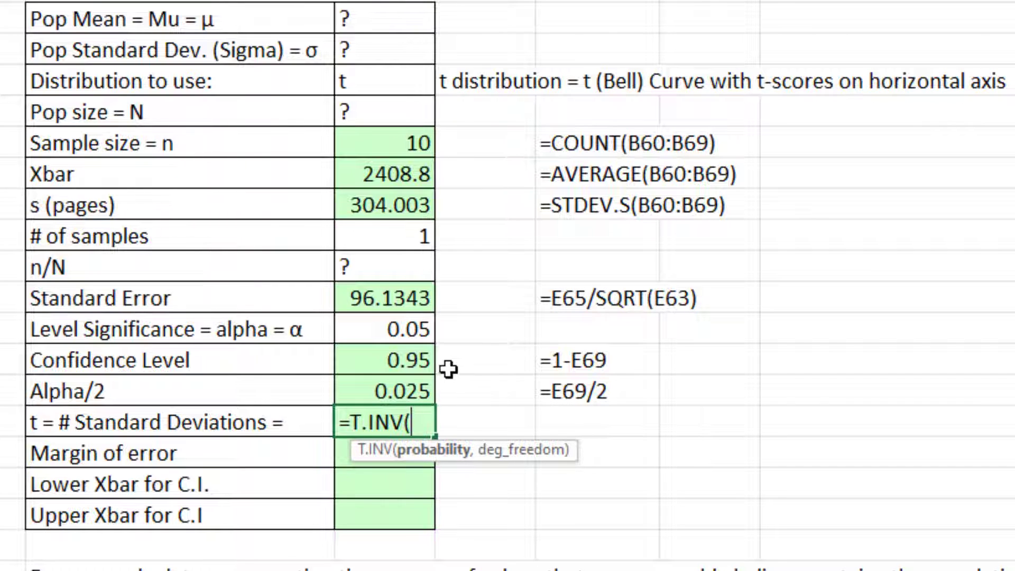
{"action": "type", "text": "1-"}
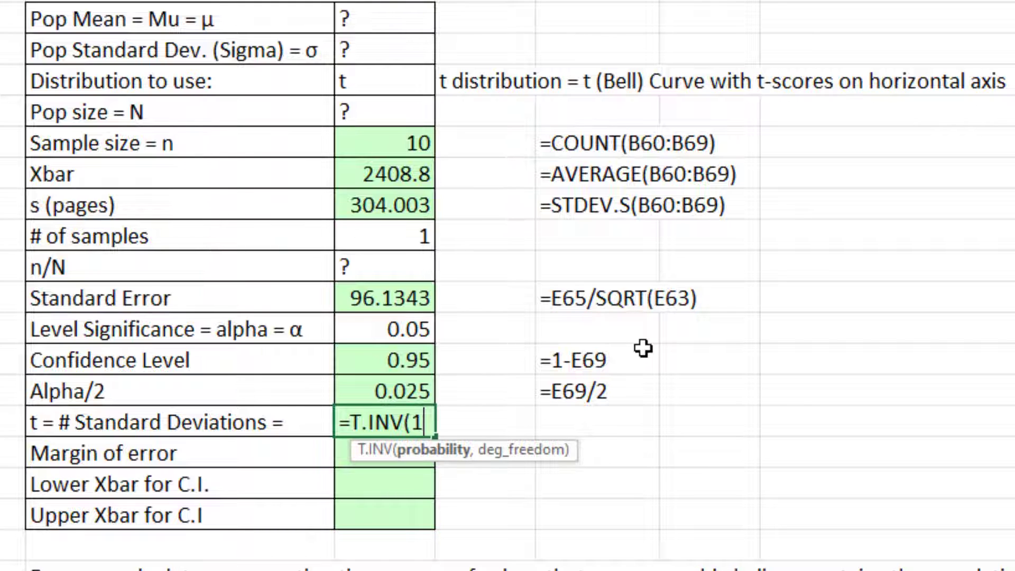
{"action": "left_click", "coordinate": [393, 395]}
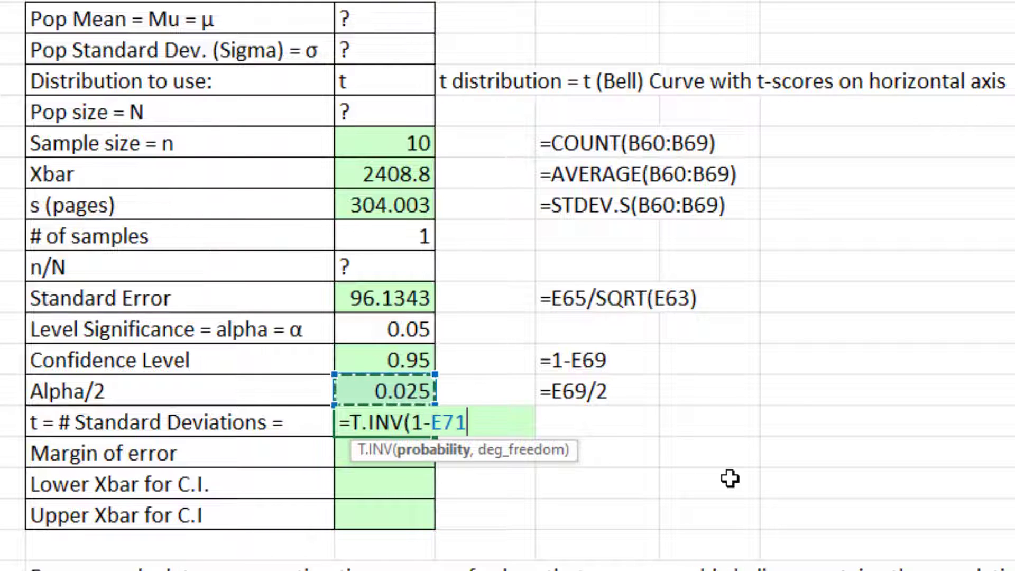
{"action": "type", "text": ","}
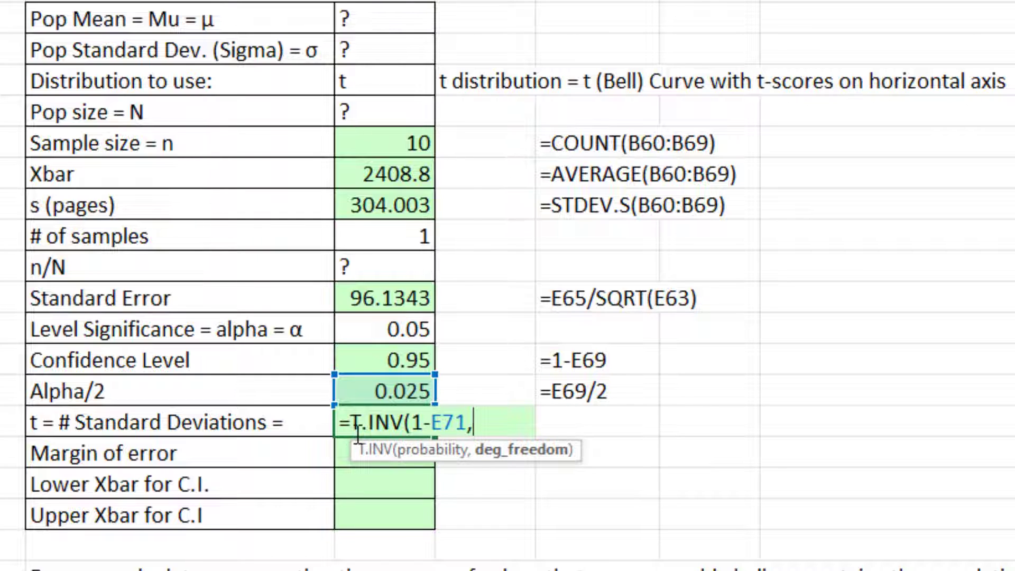
{"action": "left_click", "coordinate": [378, 140]}
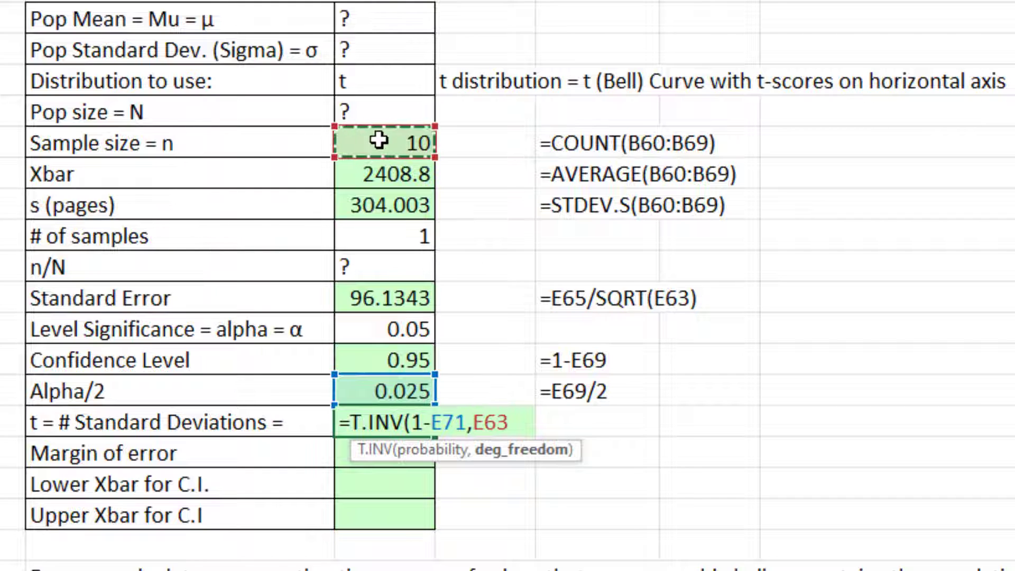
{"action": "type", "text": "-"}
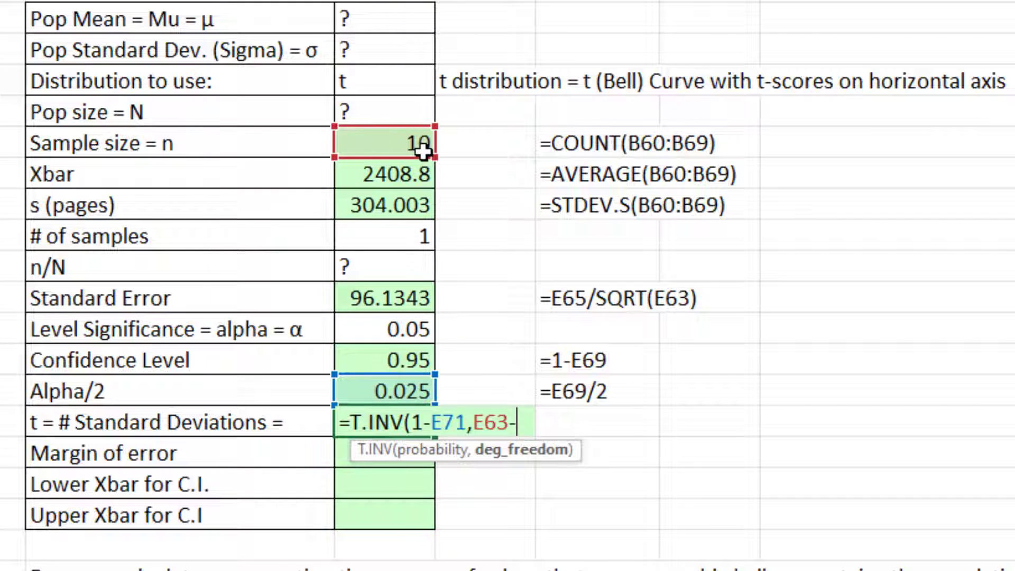
{"action": "left_click", "coordinate": [407, 239]}
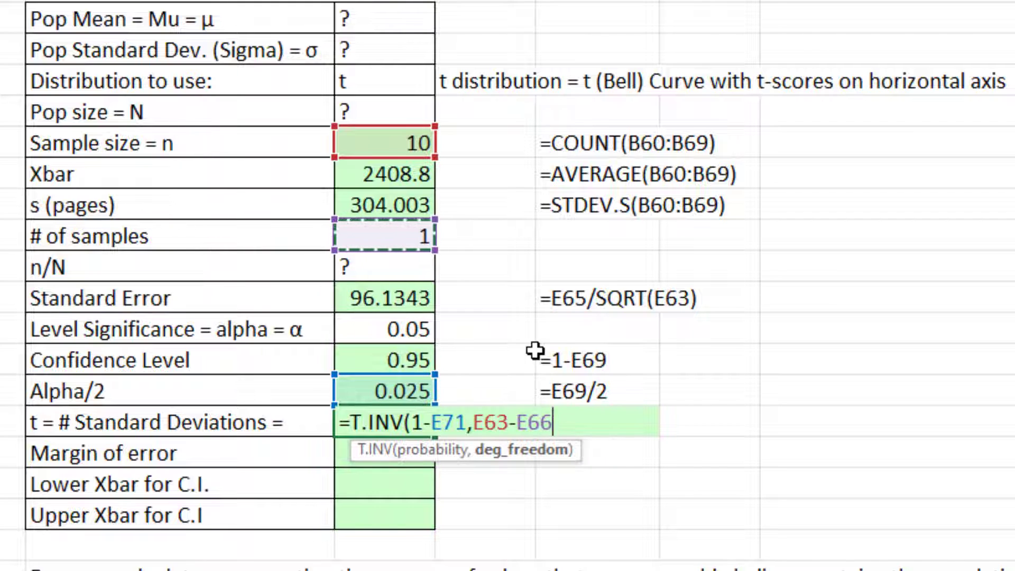
{"action": "type", "text": ")"}
{"action": "key", "text": "Return"}
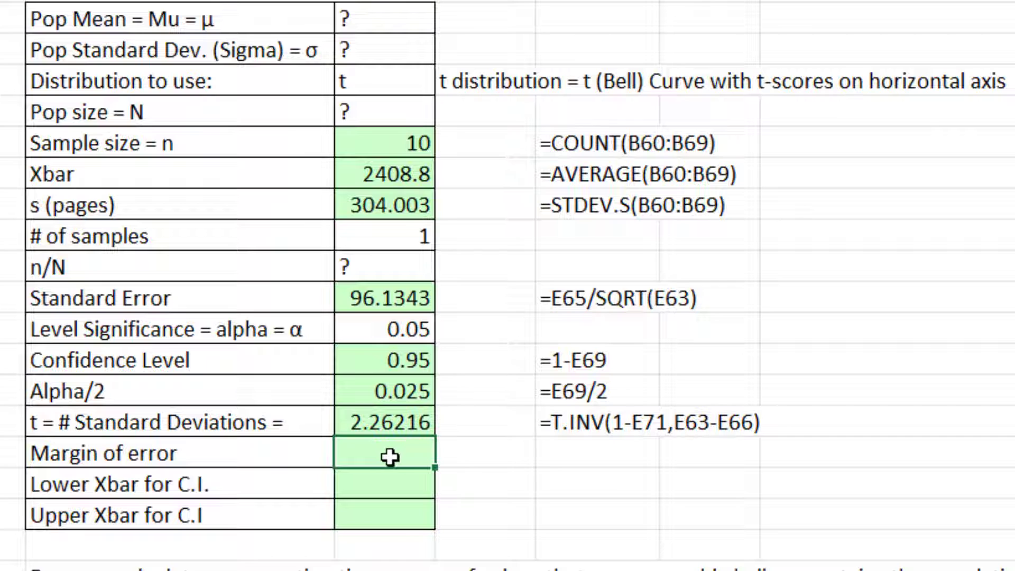
- Calculate the Margin of error in E73 by multiplying the standard error by t, =E68*E72
{"action": "type", "text": "="}
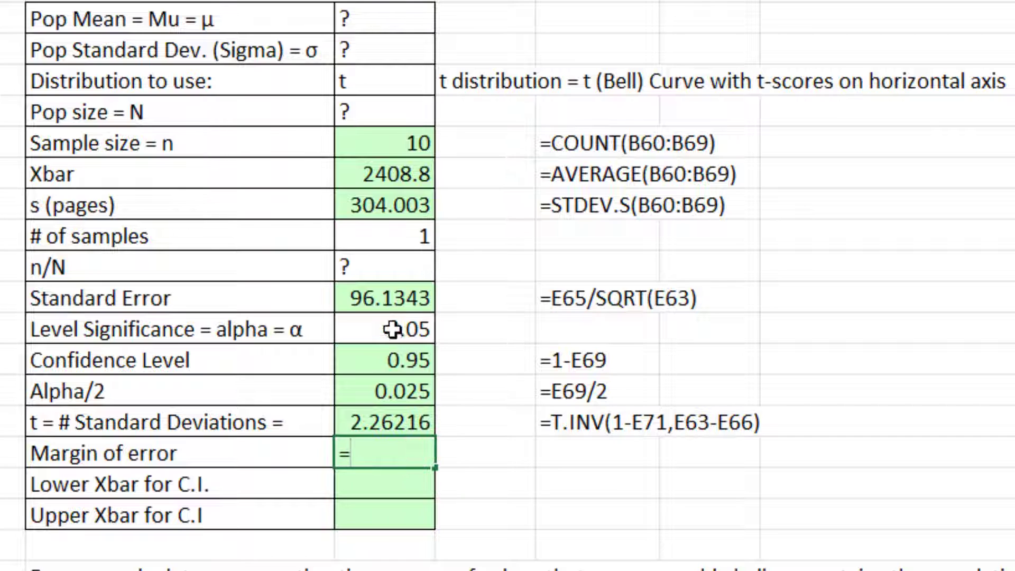
{"action": "left_click", "coordinate": [394, 296]}
{"action": "type", "text": "*"}
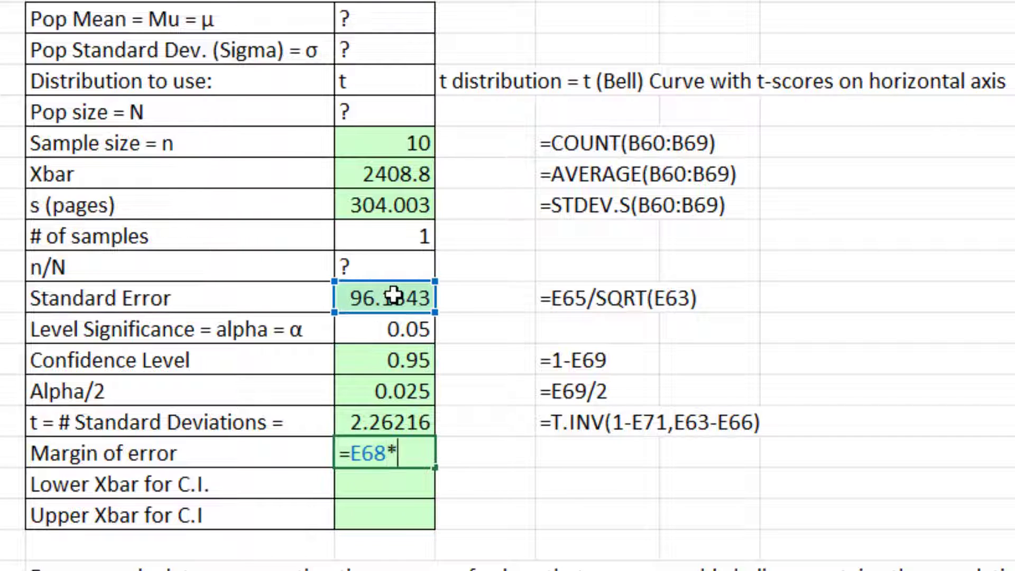
{"action": "left_click", "coordinate": [381, 426]}
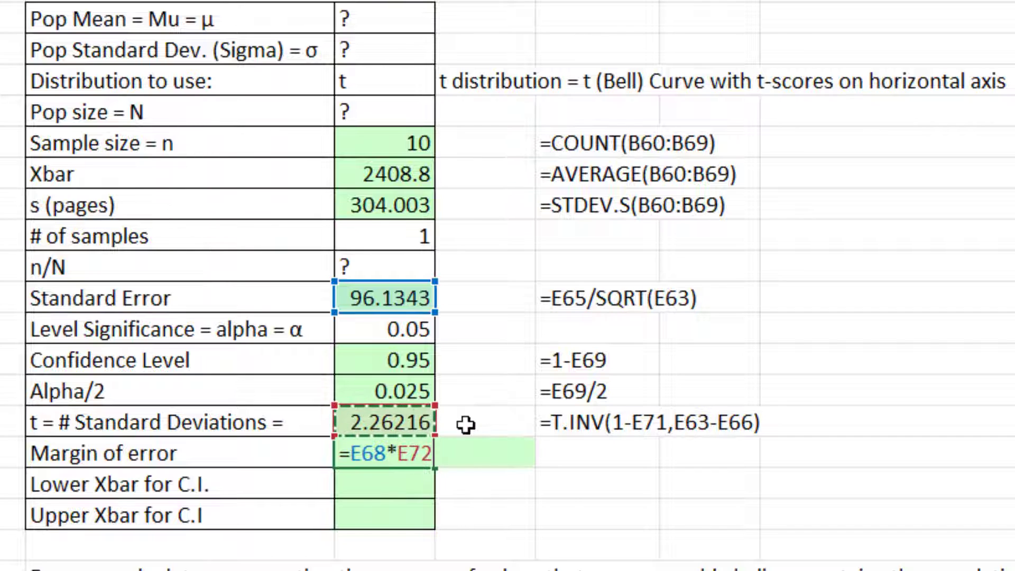
{"action": "key", "text": "Return"}
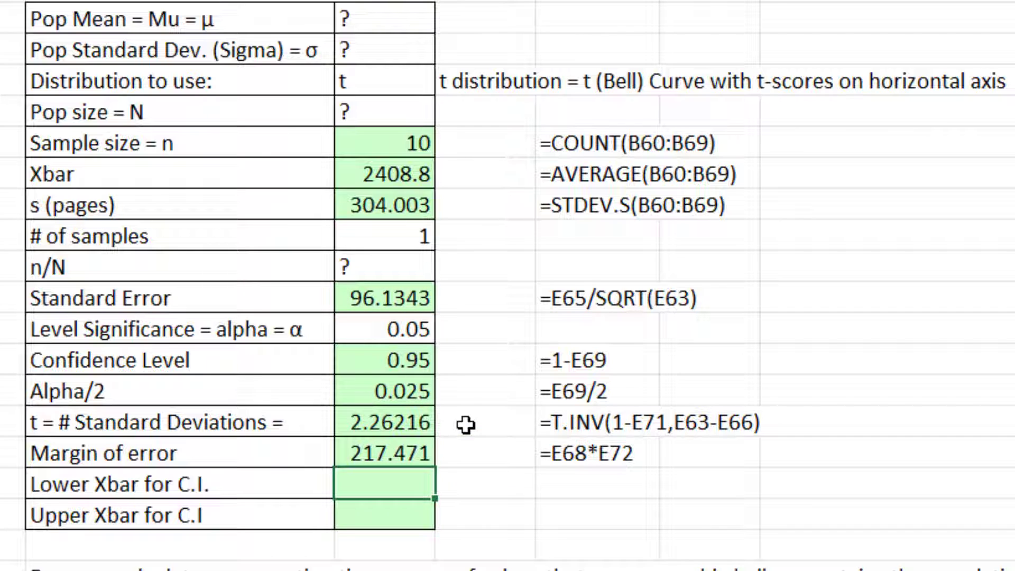
- Calculate the Lower Xbar for C.I. in E74 by subtracting the margin of error from Xbar, =E64-E73
{"action": "type", "text": "="}
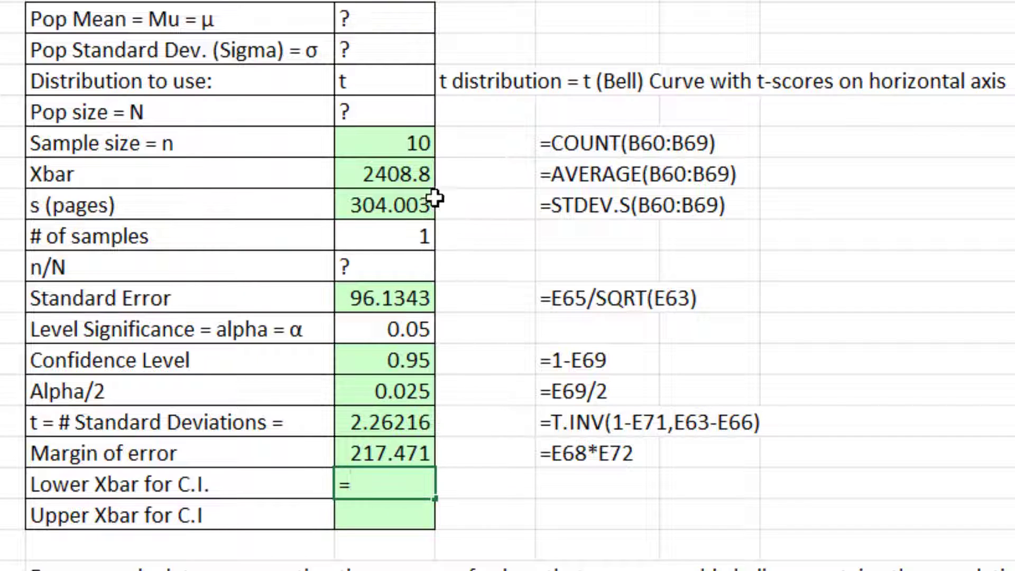
{"action": "left_click", "coordinate": [418, 176]}
{"action": "type", "text": "-"}
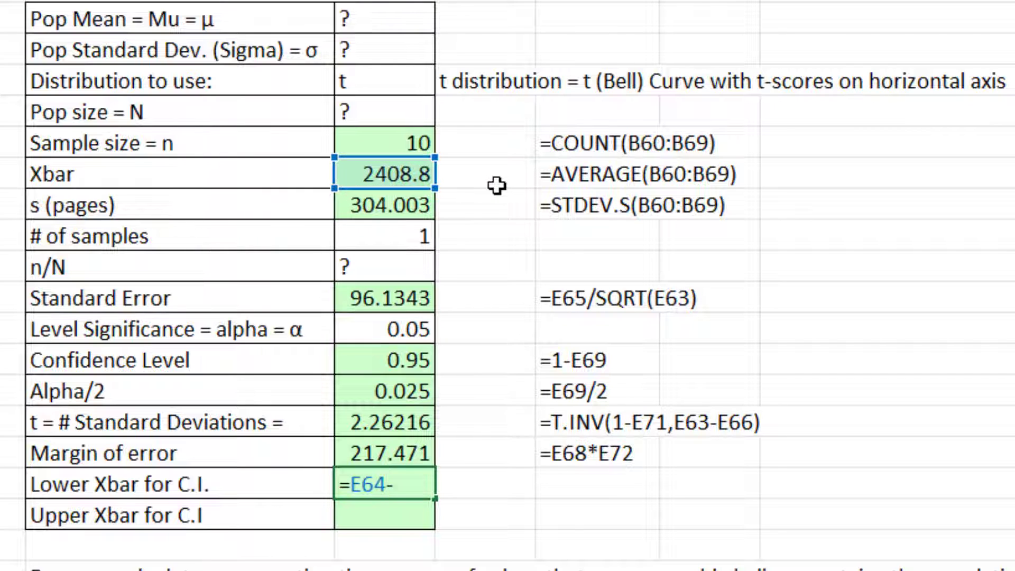
{"action": "left_click", "coordinate": [401, 458]}
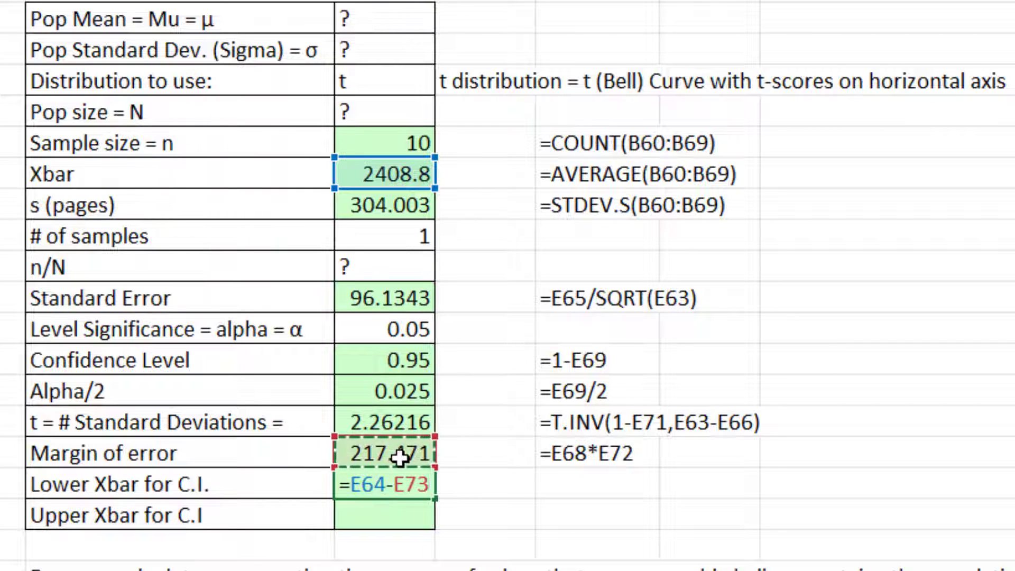
{"action": "key", "text": "Return"}
- Calculate the Upper Xbar for C.I. in E75 by adding the margin of error to Xbar, =E64+E73
{"action": "type", "text": "="}
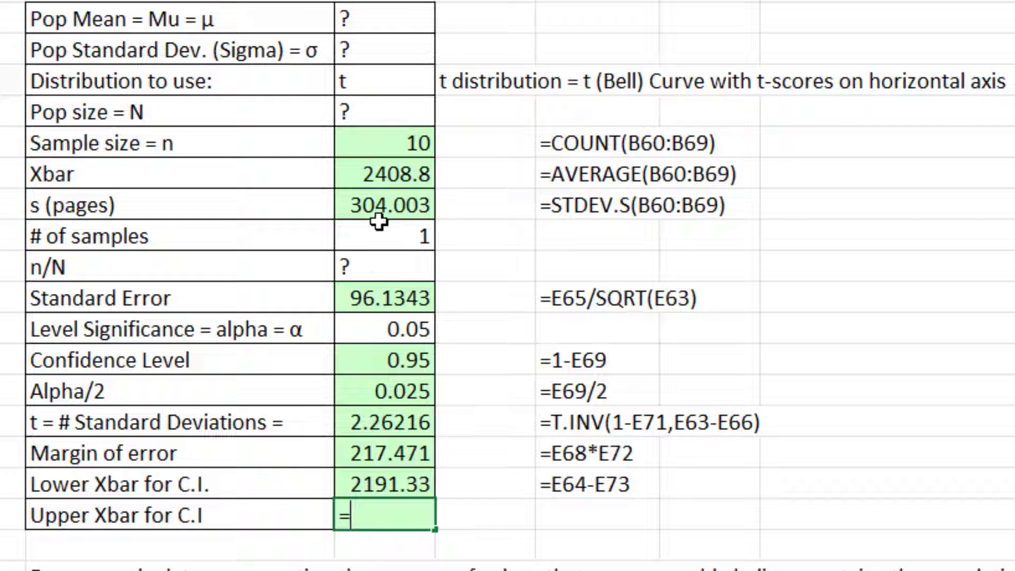
{"action": "left_click", "coordinate": [373, 164]}
{"action": "type", "text": "+"}
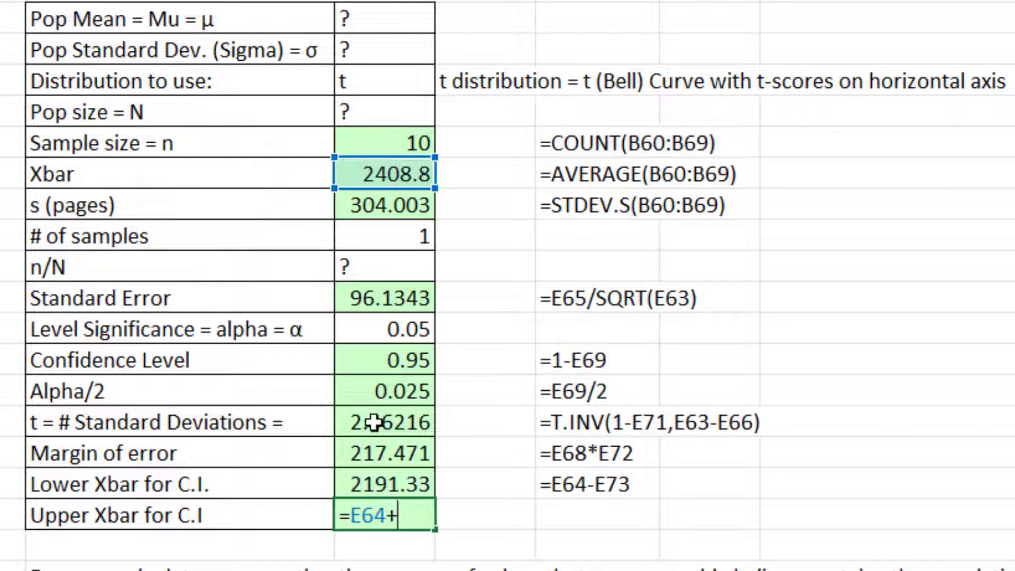
{"action": "left_click", "coordinate": [383, 448]}
{"action": "key", "text": "Return"}
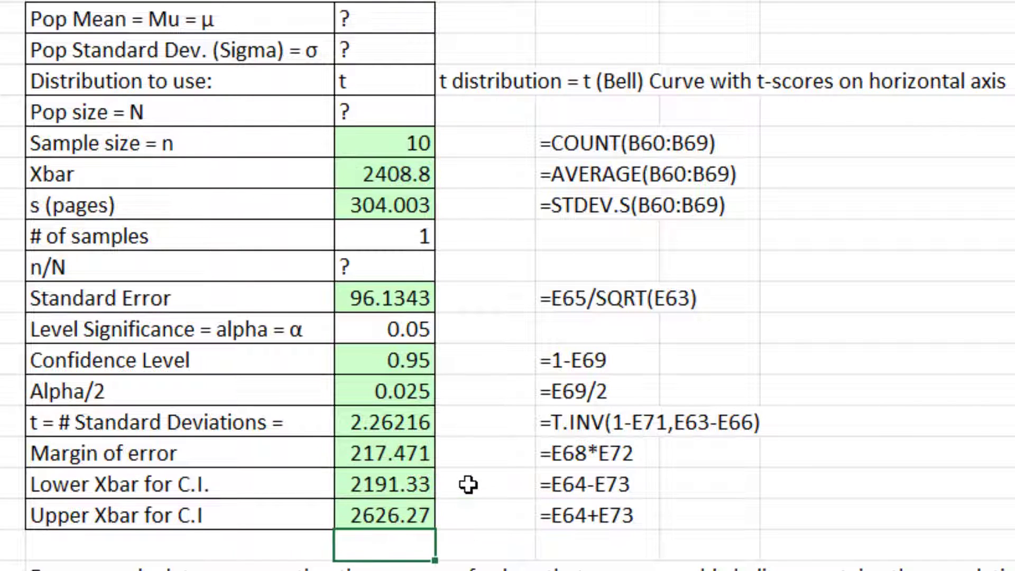
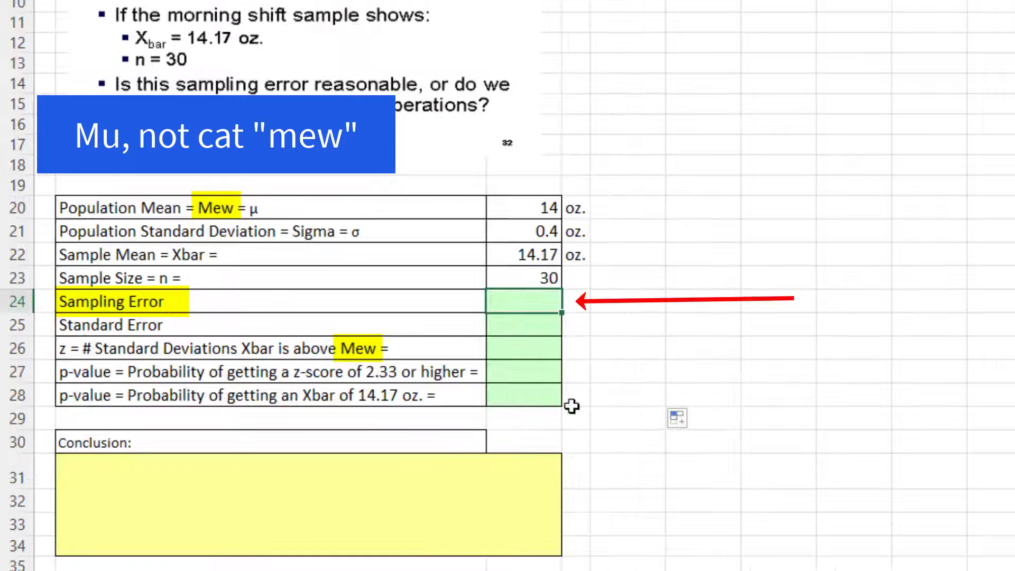
- In the filling operations problem, calculate the Sampling Error in C24 as sample mean minus population mean, =C22-C20
{"action": "type", "text": "="}
{"action": "key", "text": "Up"}
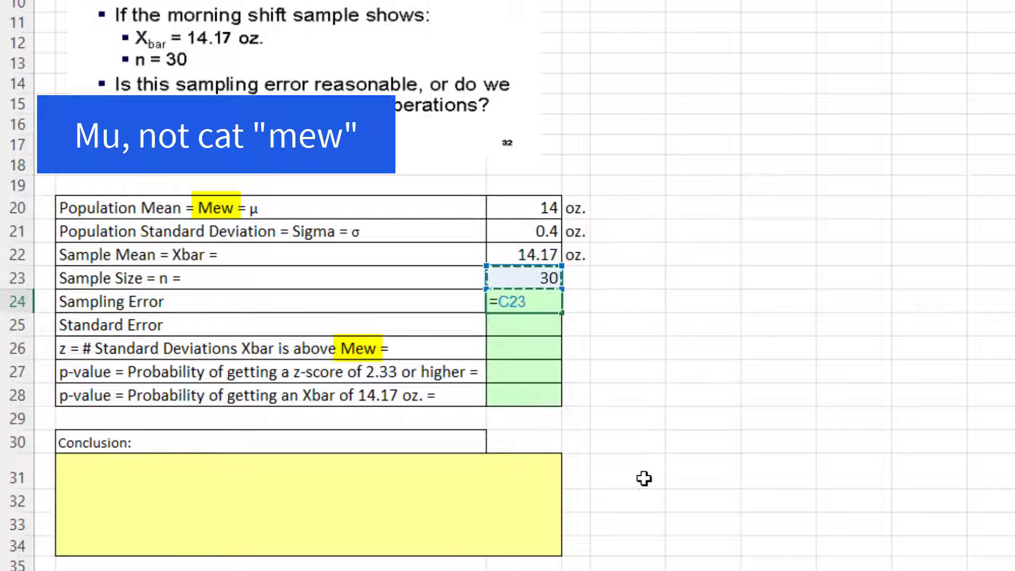
{"action": "key", "text": "Up"}
{"action": "type", "text": "-"}
{"action": "key", "text": "Up"}
{"action": "key", "text": "Up"}
{"action": "key", "text": "Up"}
{"action": "key", "text": "Up"}
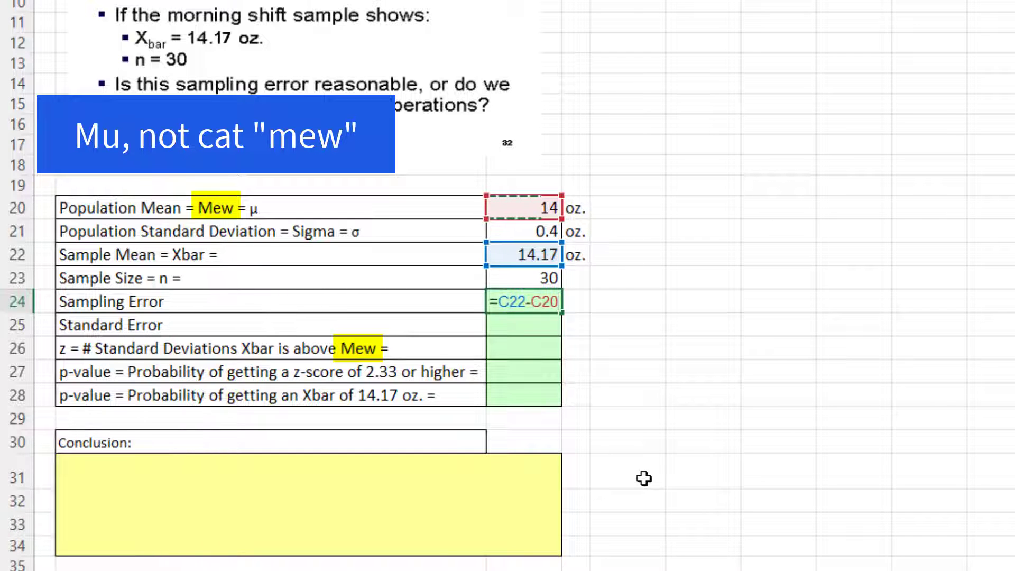
{"action": "key", "text": "Return"}
- Calculate the Standard Error in C25 from the population standard deviation and sample size, =C21/SQRT(C23)
{"action": "type", "text": "="}
{"action": "left_click", "coordinate": [507, 231]}
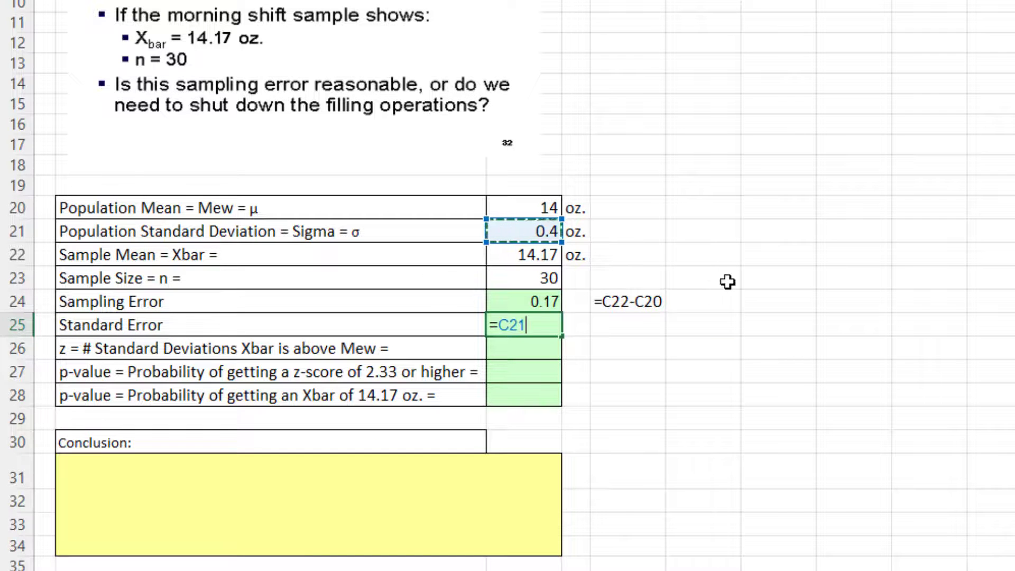
{"action": "type", "text": "/sqrt"}
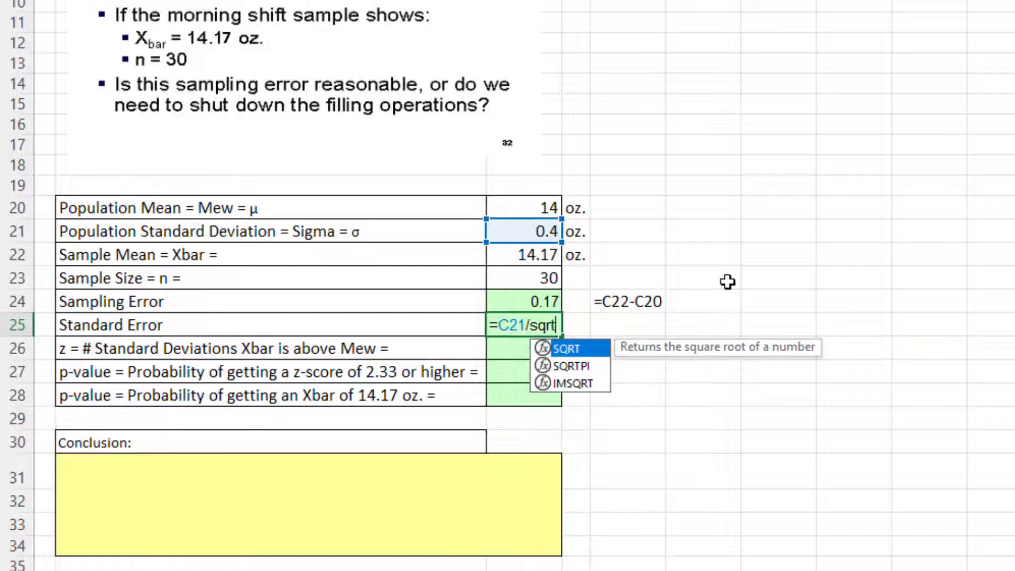
{"action": "key", "text": "Tab"}
{"action": "left_click", "coordinate": [539, 276]}
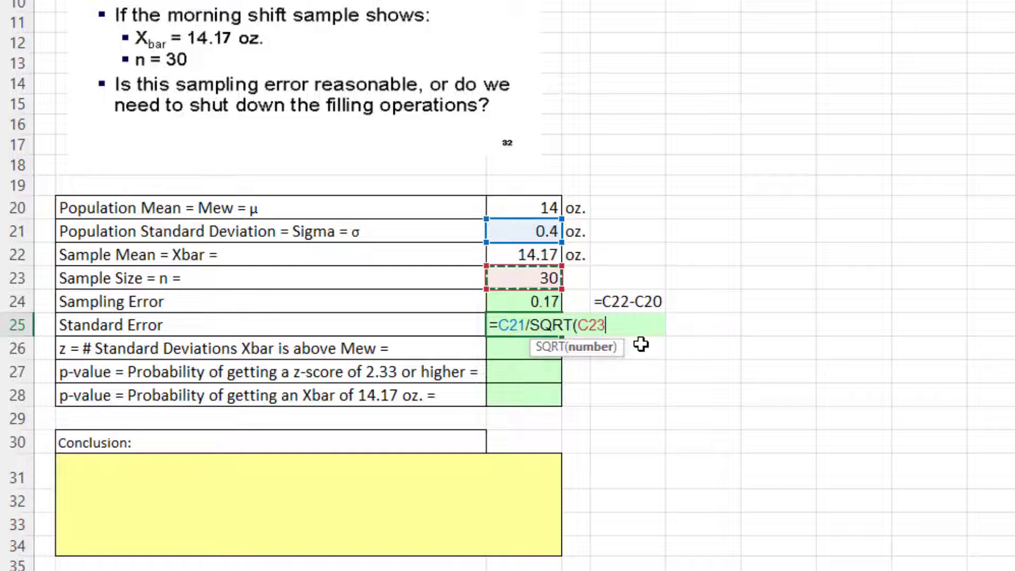
{"action": "type", "text": ")"}
{"action": "key", "text": "Return"}
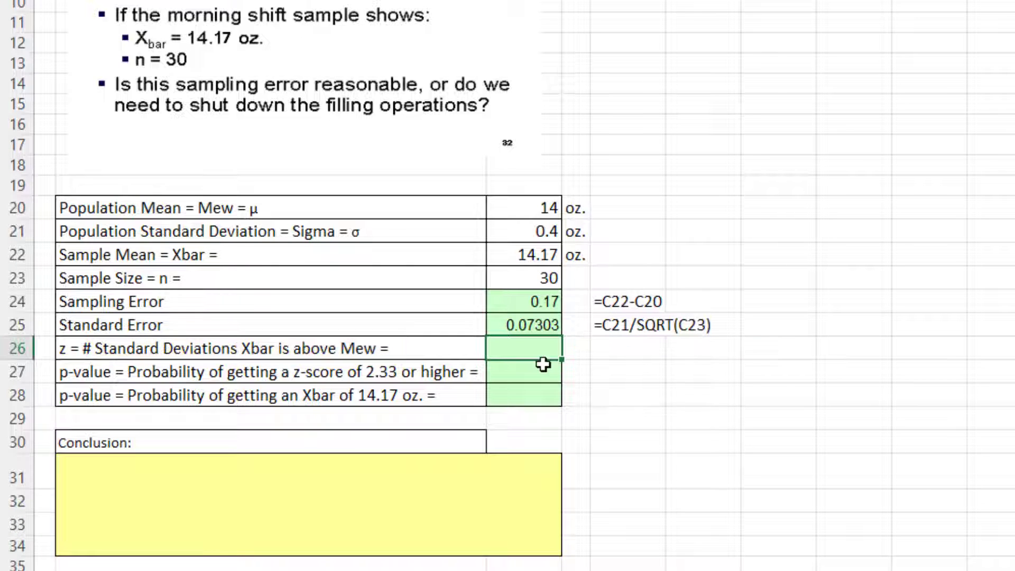
- Calculate the z-score in C26 by dividing the sampling error by the standard error, =C24/C25
{"action": "type", "text": "="}
{"action": "left_click", "coordinate": [529, 302]}
{"action": "type", "text": "/"}
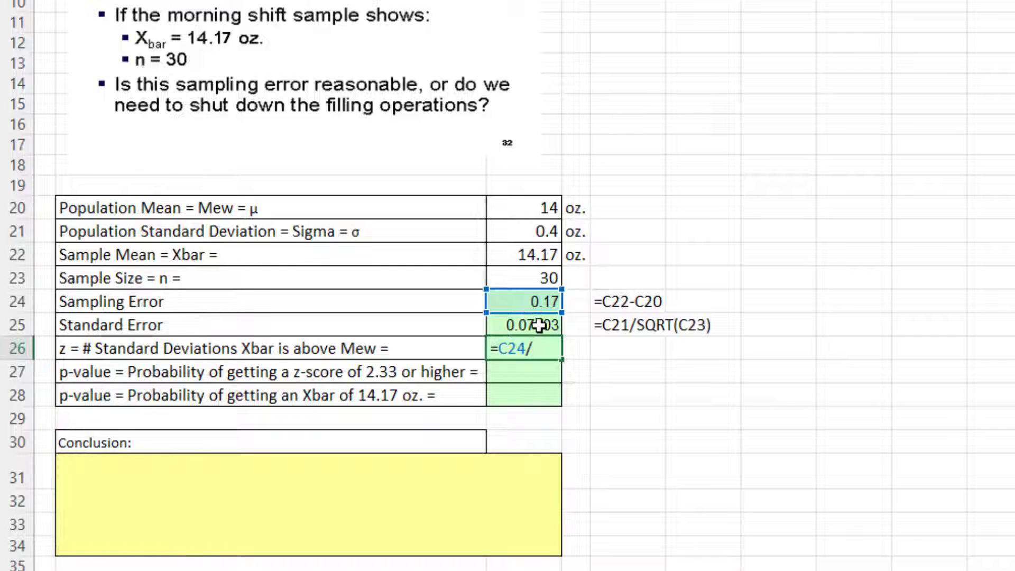
{"action": "left_click", "coordinate": [539, 325]}
{"action": "key", "text": "Return"}
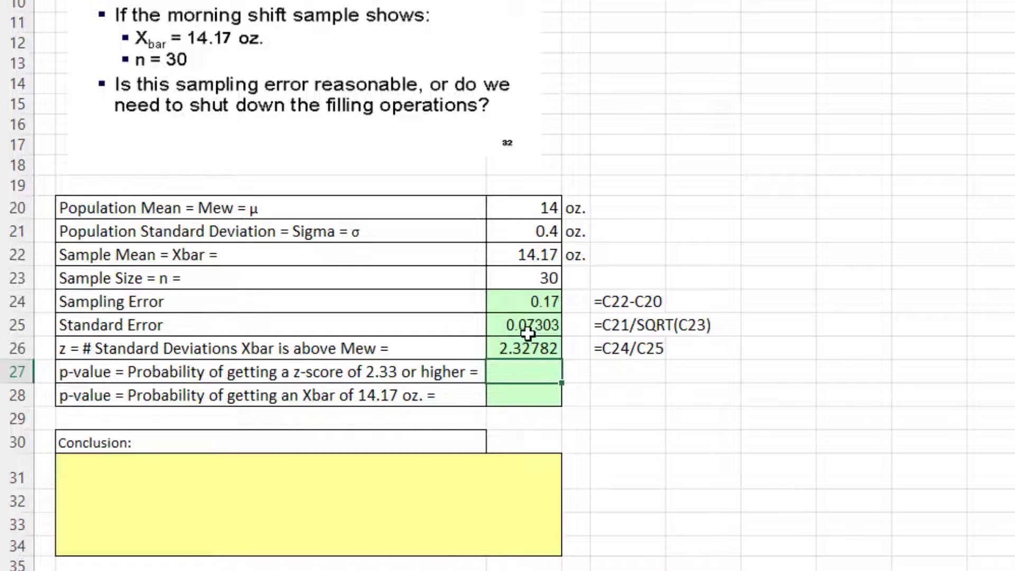
- Enter the cumulative standard normal probability for the z-score in C27, =NORM.S.DIST(C26,1)
{"action": "type", "text": "=norm.s"}
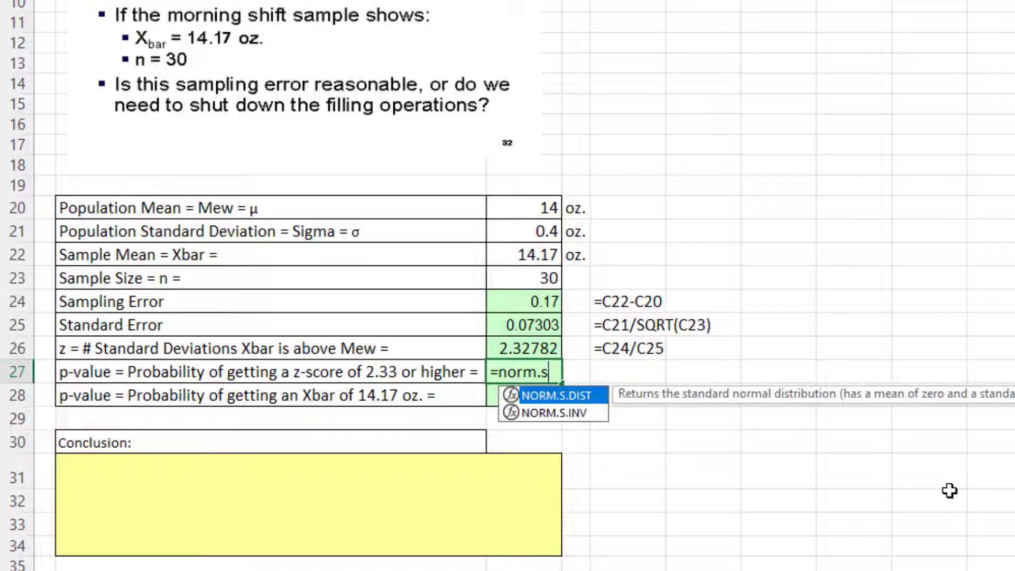
{"action": "key", "text": "Tab"}
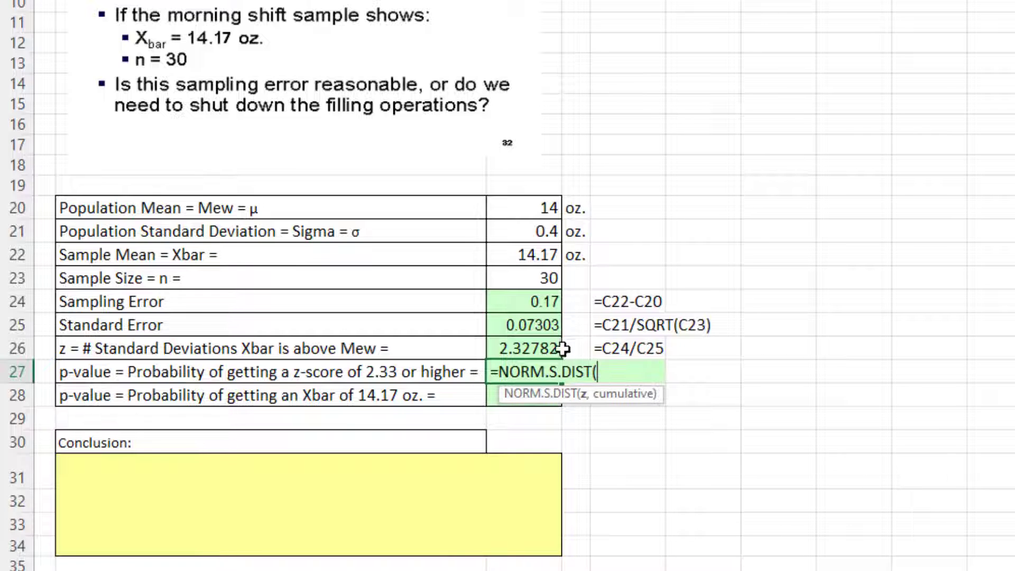
{"action": "left_click", "coordinate": [532, 349]}
{"action": "type", "text": ",1)"}
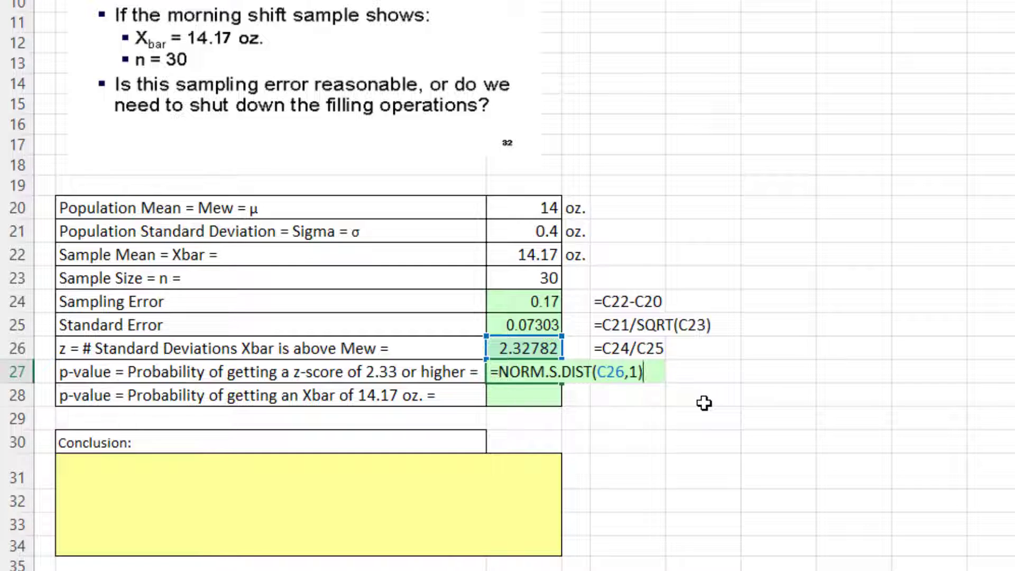
{"action": "key", "text": "Return"}
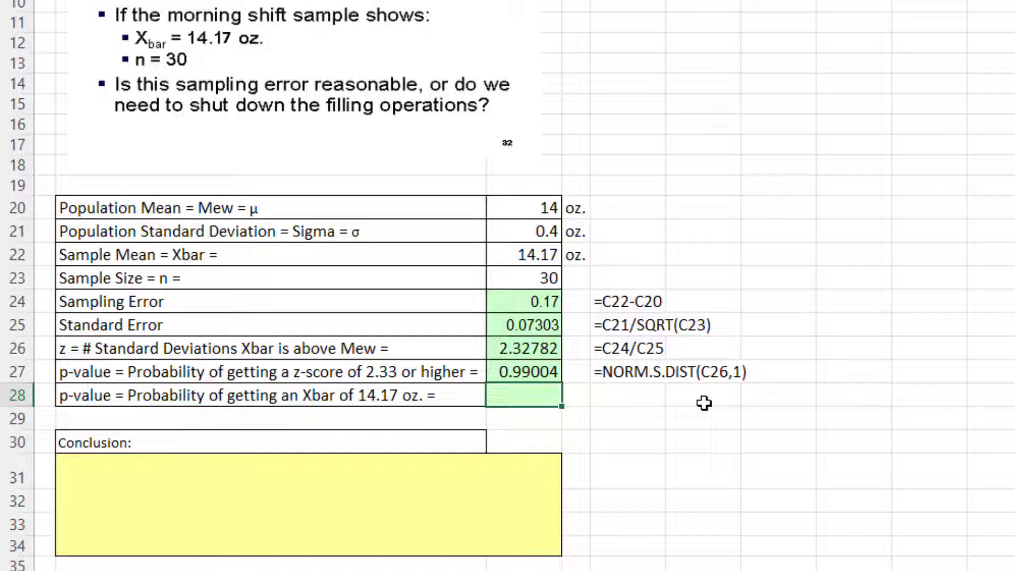
- Change the C27 p-value formula to the upper-tail probability, =1-NORM.S.DIST(C26,1)
{"action": "left_click", "coordinate": [546, 372]}
{"action": "double_click", "coordinate": [535, 375]}
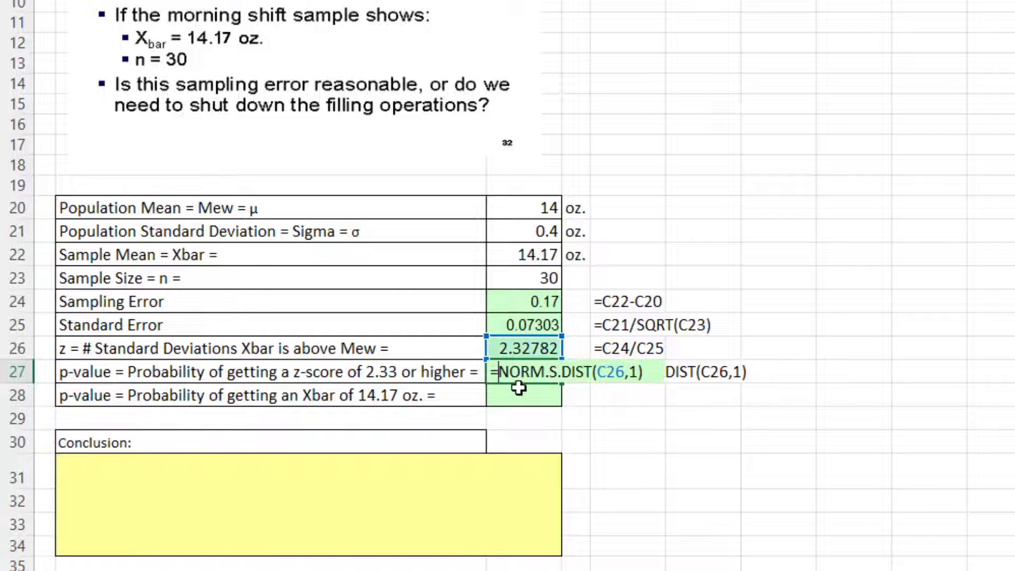
{"action": "type", "text": "1-"}
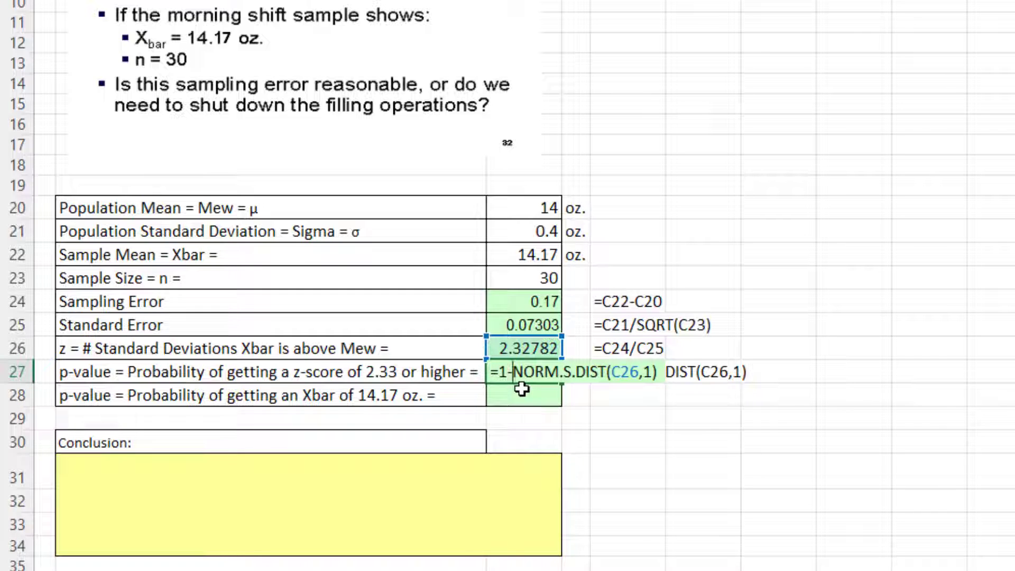
{"action": "key", "text": "Return"}
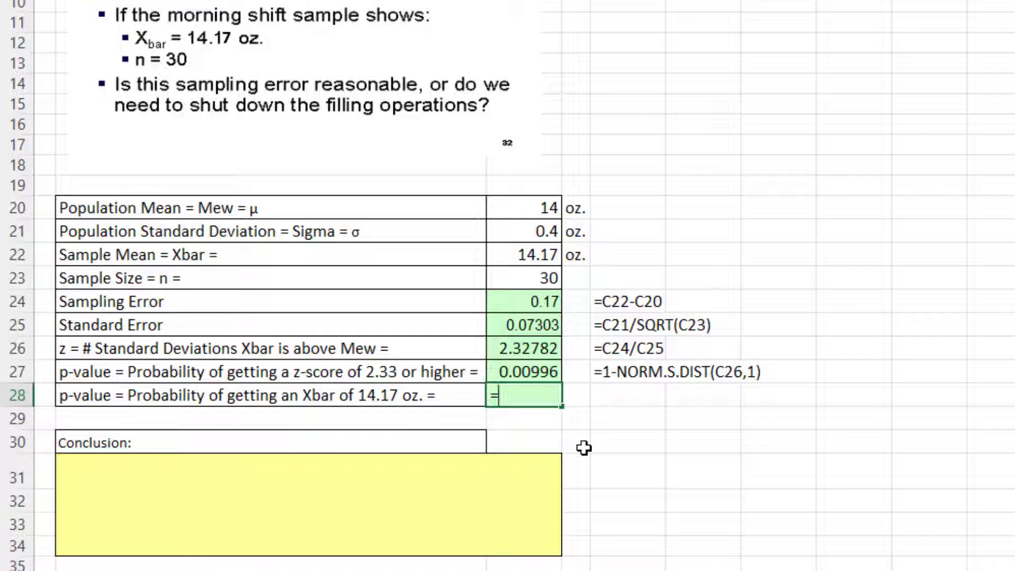
- Calculate the p-value for an Xbar of 14.17 oz. in C28 from the sample mean, population mean and standard error, =1-NORM.DIST(C22,C20,C25,1)
{"action": "type", "text": "norm"}
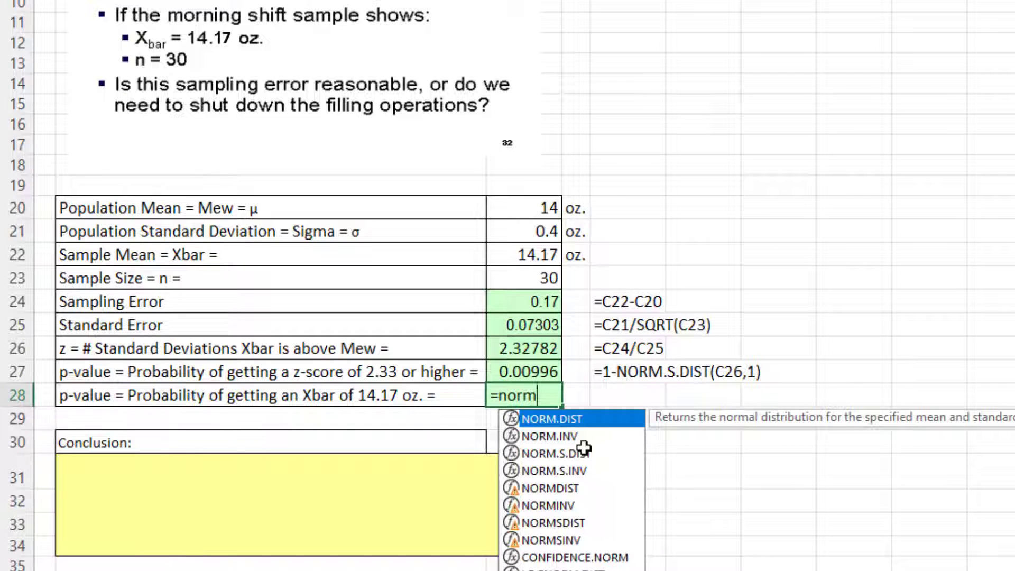
{"action": "key", "text": "Tab"}
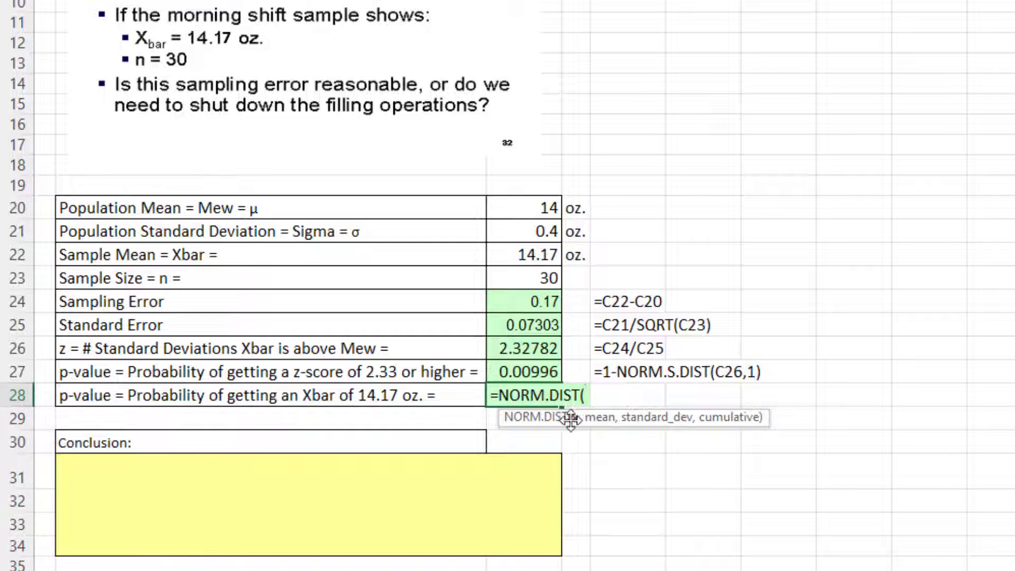
{"action": "left_click", "coordinate": [527, 256]}
{"action": "type", "text": ","}
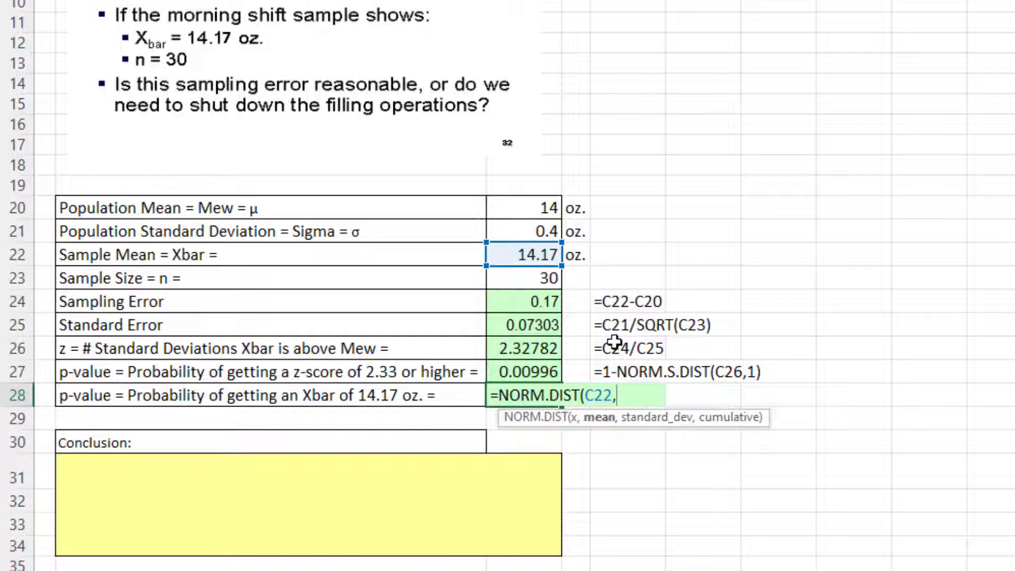
{"action": "left_click", "coordinate": [528, 210]}
{"action": "type", "text": ","}
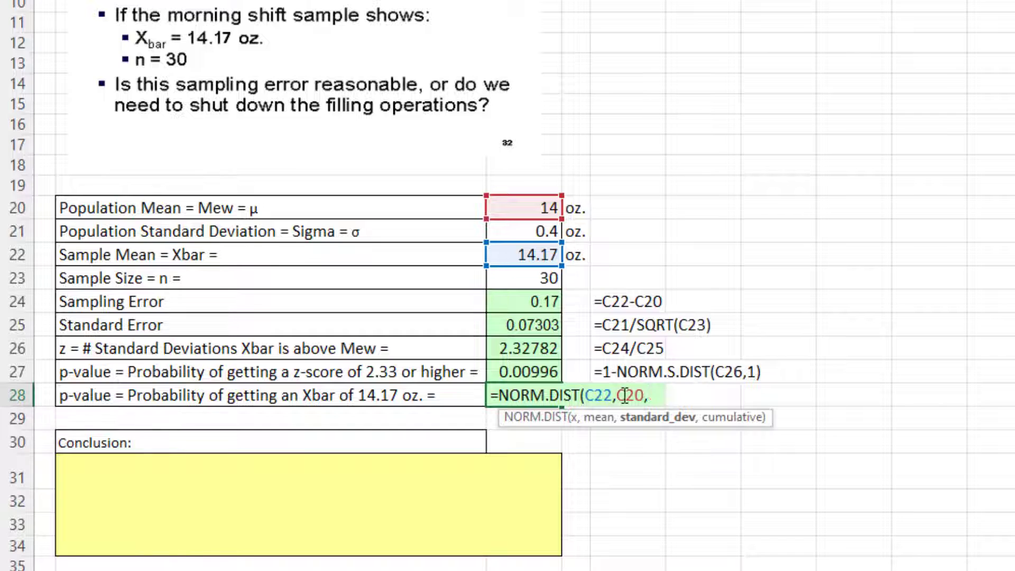
{"action": "left_click", "coordinate": [517, 324]}
{"action": "type", "text": ",1)"}
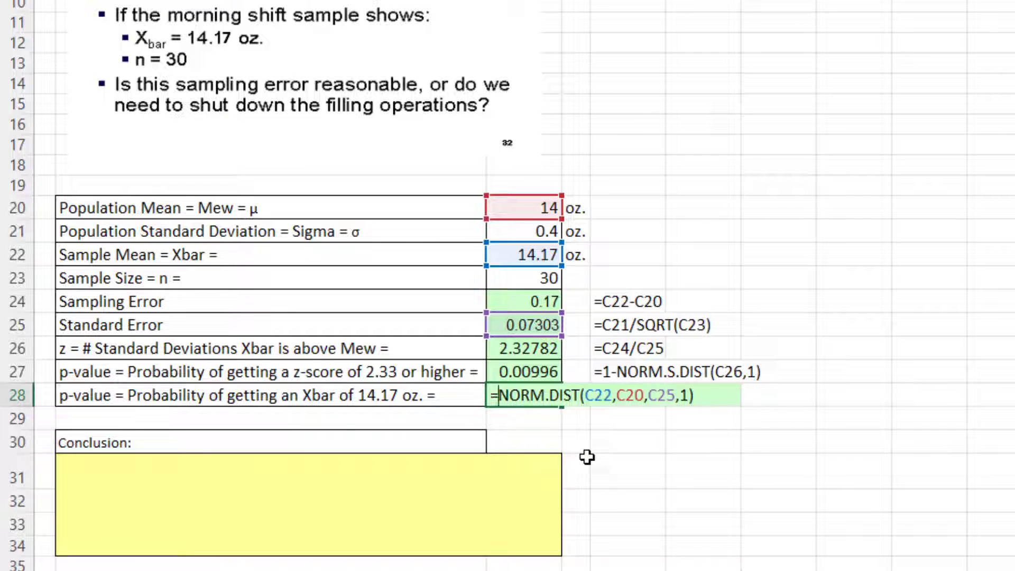
{"action": "key", "text": "Home"}
{"action": "key", "text": "Right"}
{"action": "type", "text": "1-"}
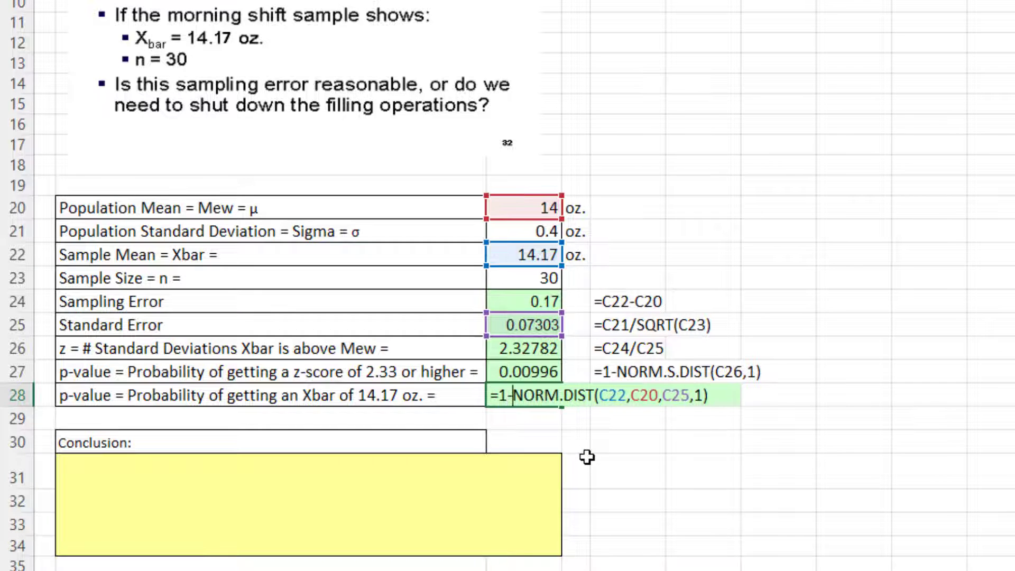
{"action": "key", "text": "Return"}
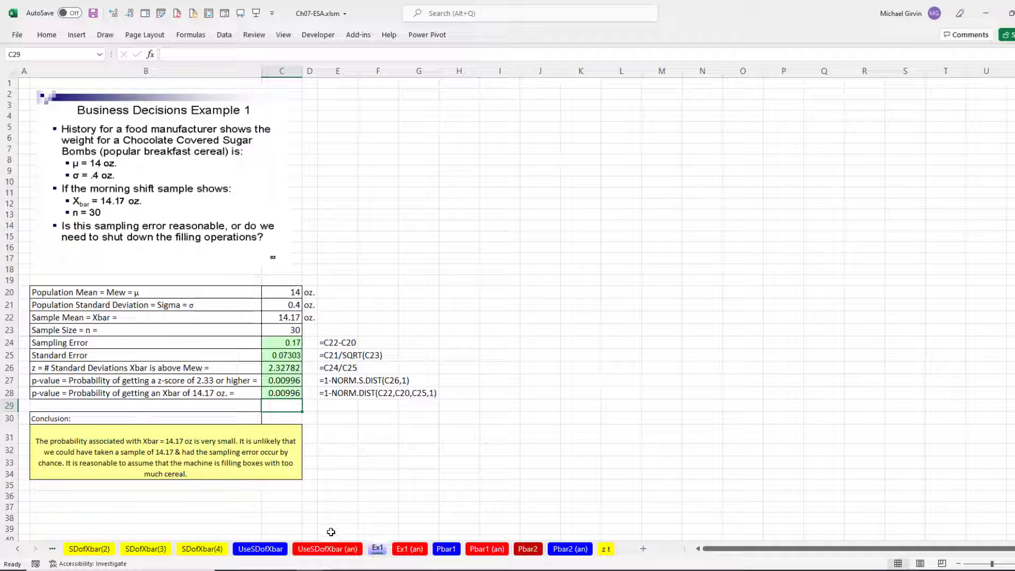
- Review the confidence interval and hypothesis testing examples and guidelines on the UseSDofXbar sheet
{"action": "left_click", "coordinate": [260, 549]}
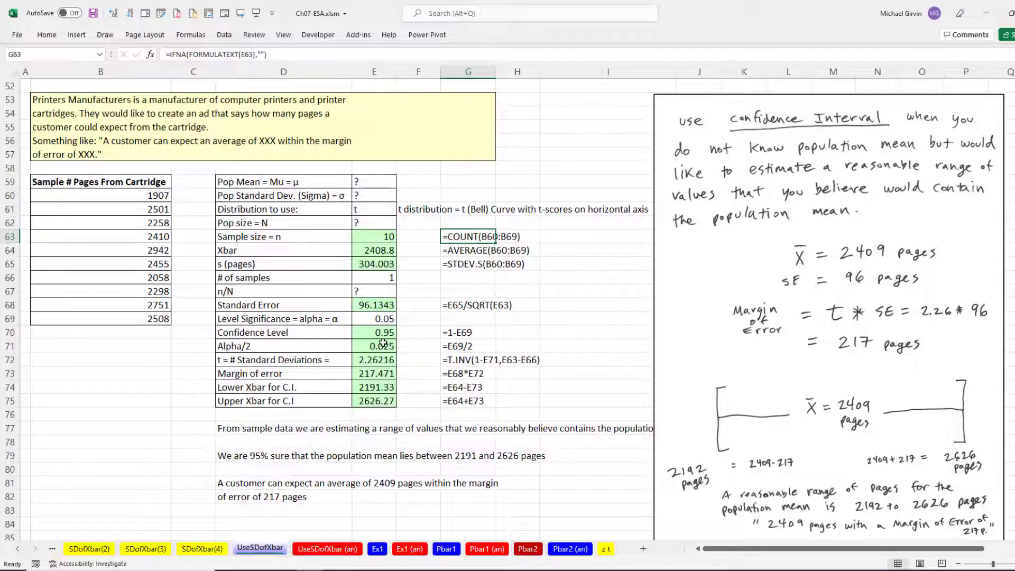
{"action": "scroll", "coordinate": [382, 352], "scroll_direction": "up", "scroll_amount": 12}
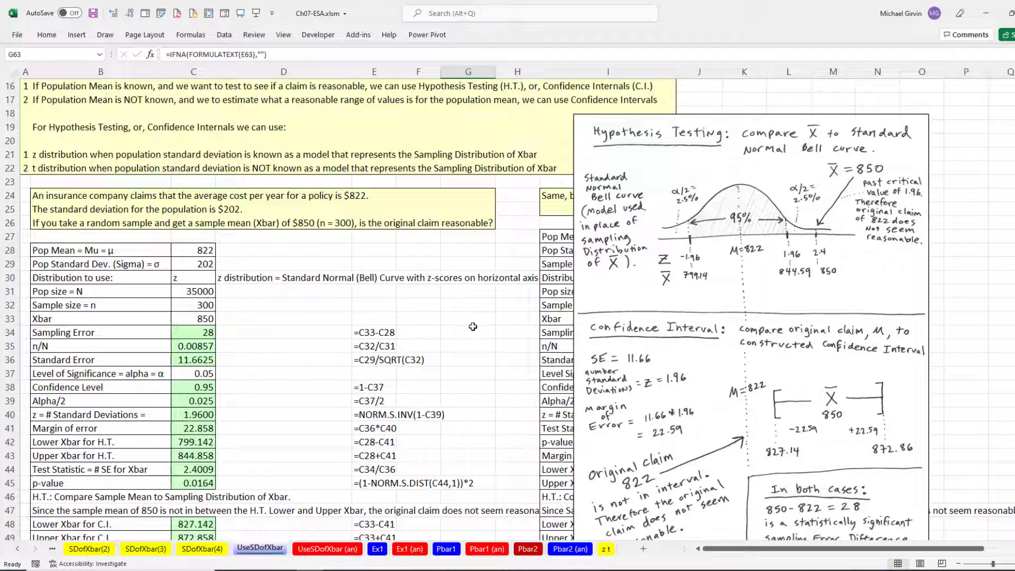
{"action": "scroll", "coordinate": [473, 326], "scroll_direction": "up", "scroll_amount": 3}
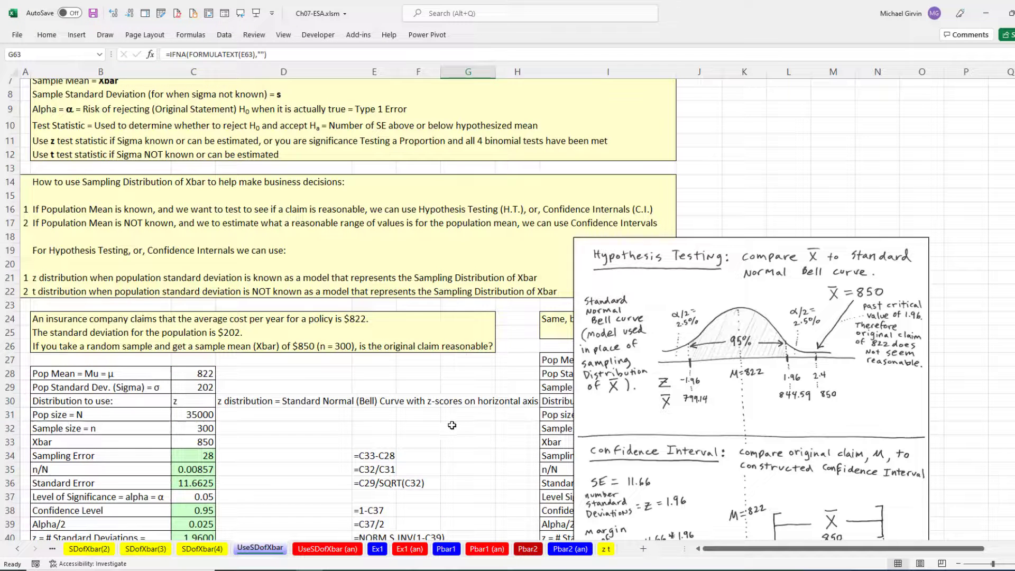
- On the SDofXbar sheet, examine the mean of all the sample means in C20 and the population standard deviation in C15
{"action": "left_click", "coordinate": [17, 549]}
{"action": "left_click", "coordinate": [293, 548]}
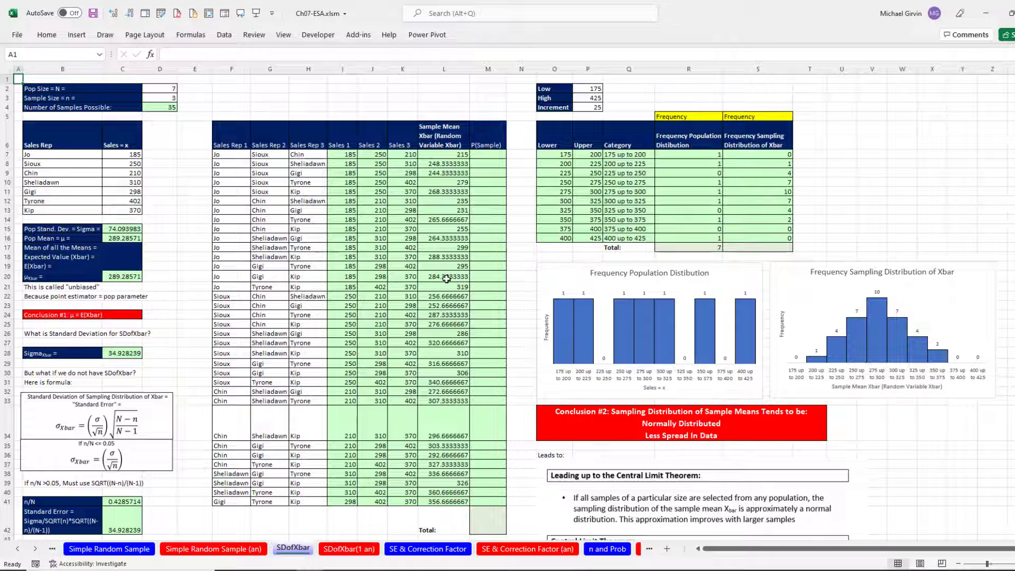
{"action": "left_click", "coordinate": [124, 276]}
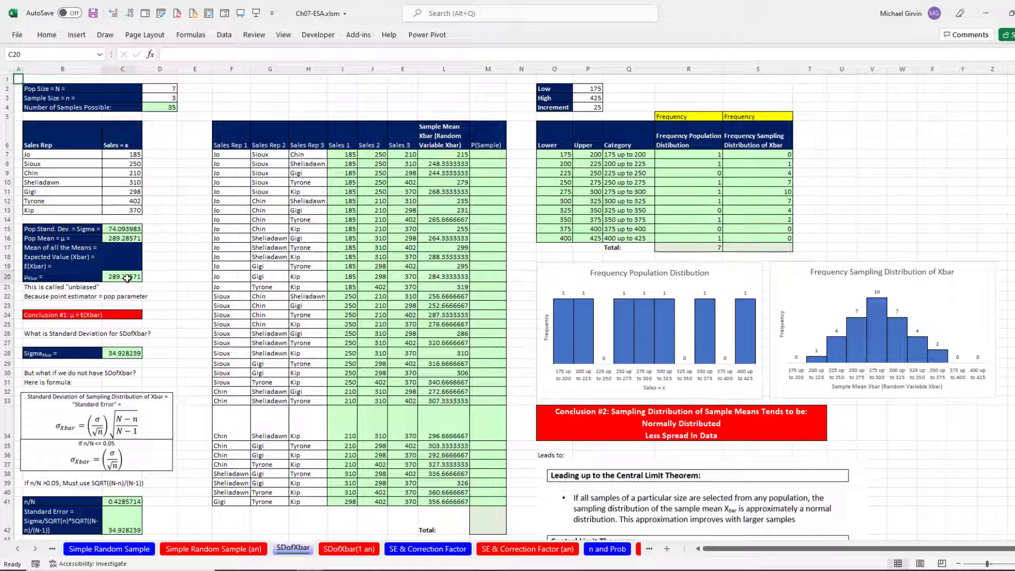
{"action": "left_click", "coordinate": [123, 229]}
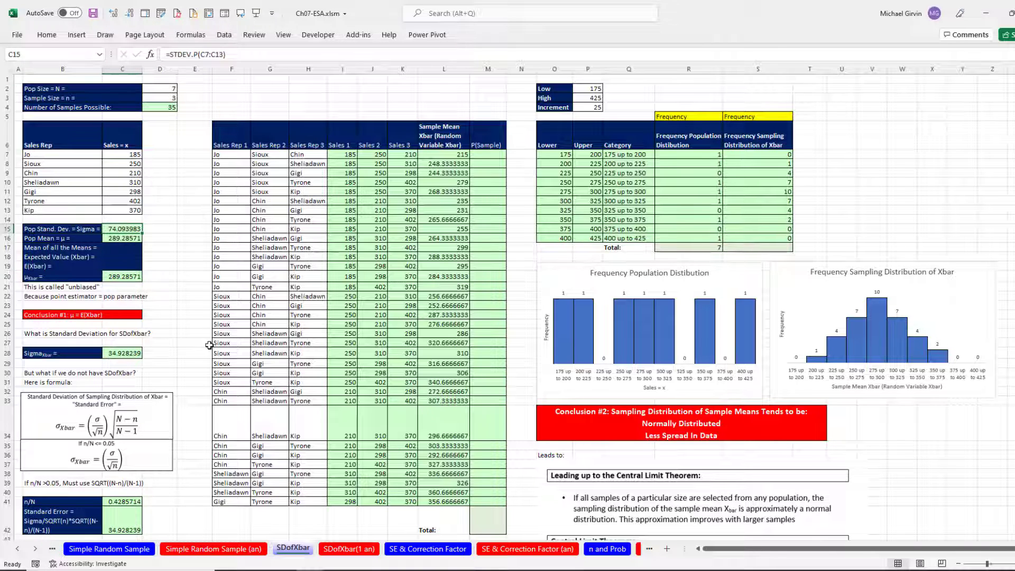